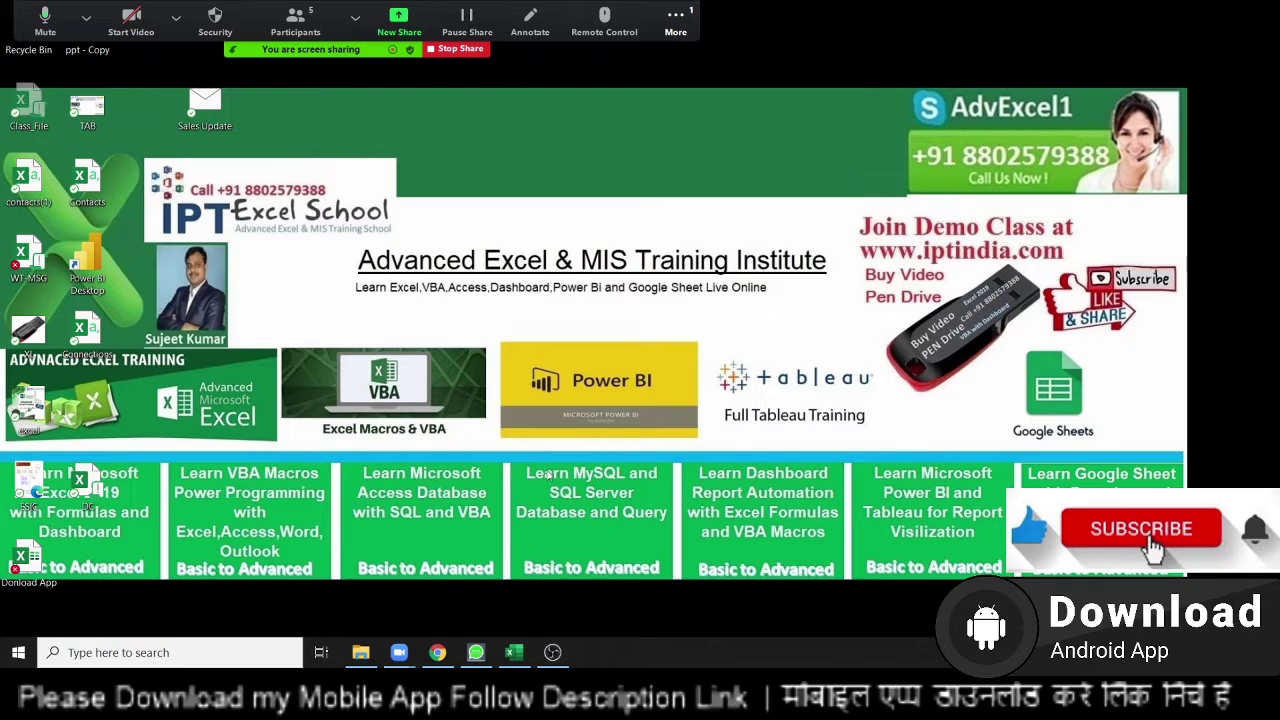
Open File Explorer at This PC and open the New Volume (E:) drive.
click(361, 655)
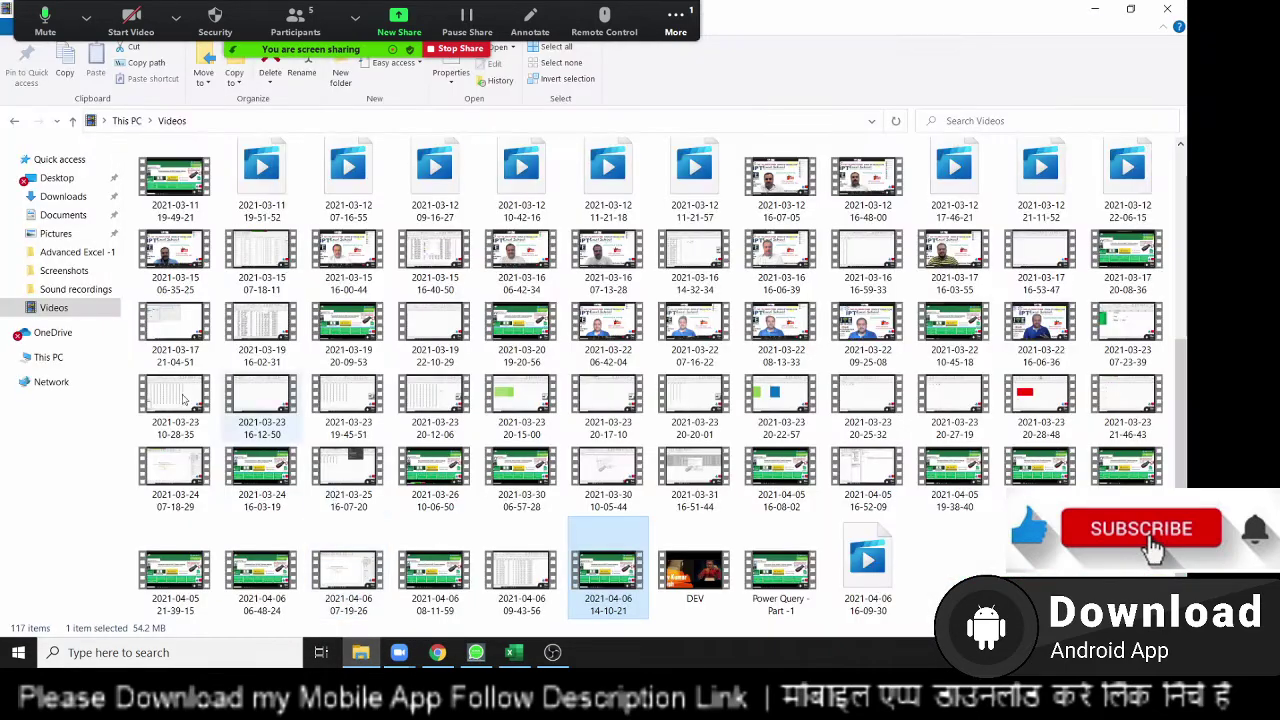
click(60, 358)
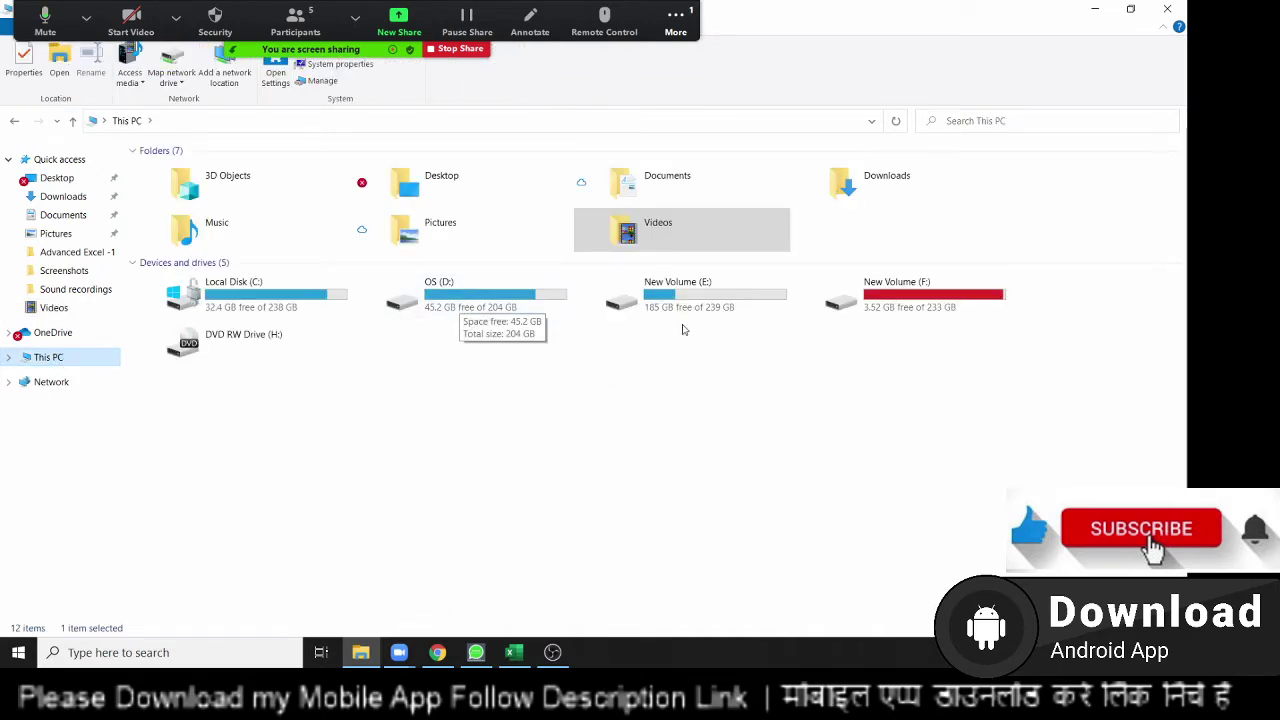
click(729, 309)
double_click(729, 309)
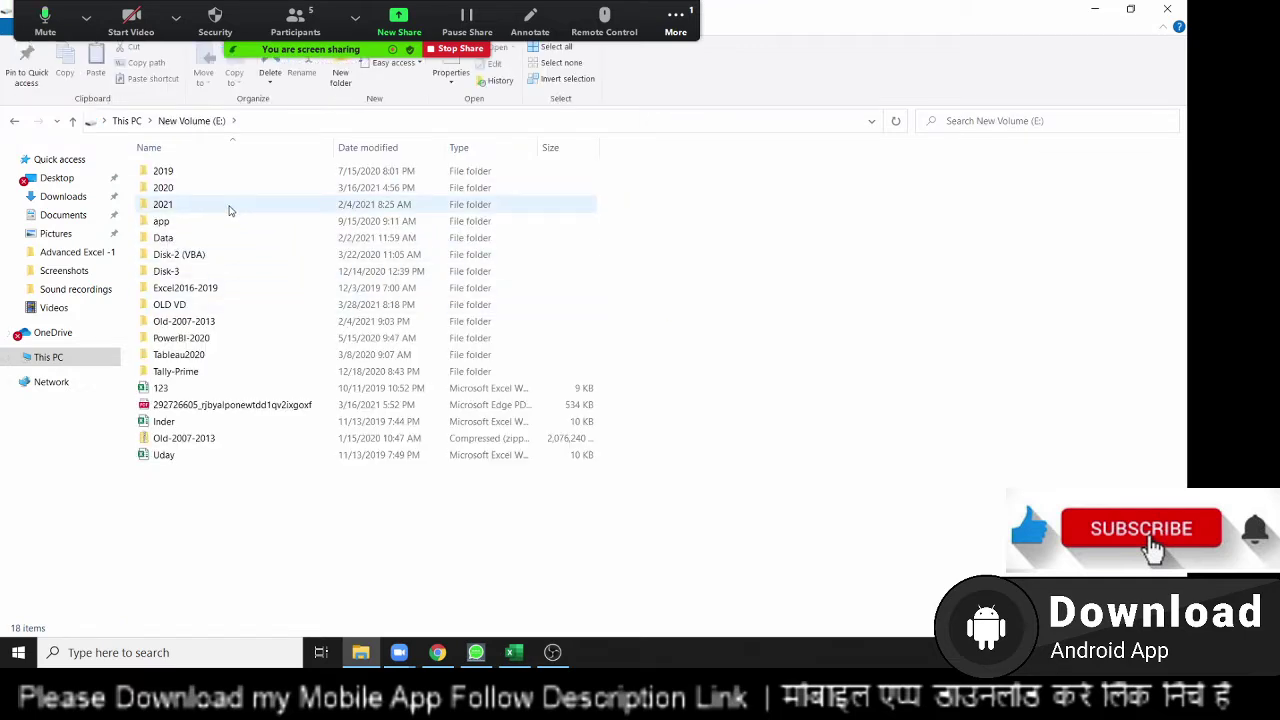
mouse_move(163, 204)
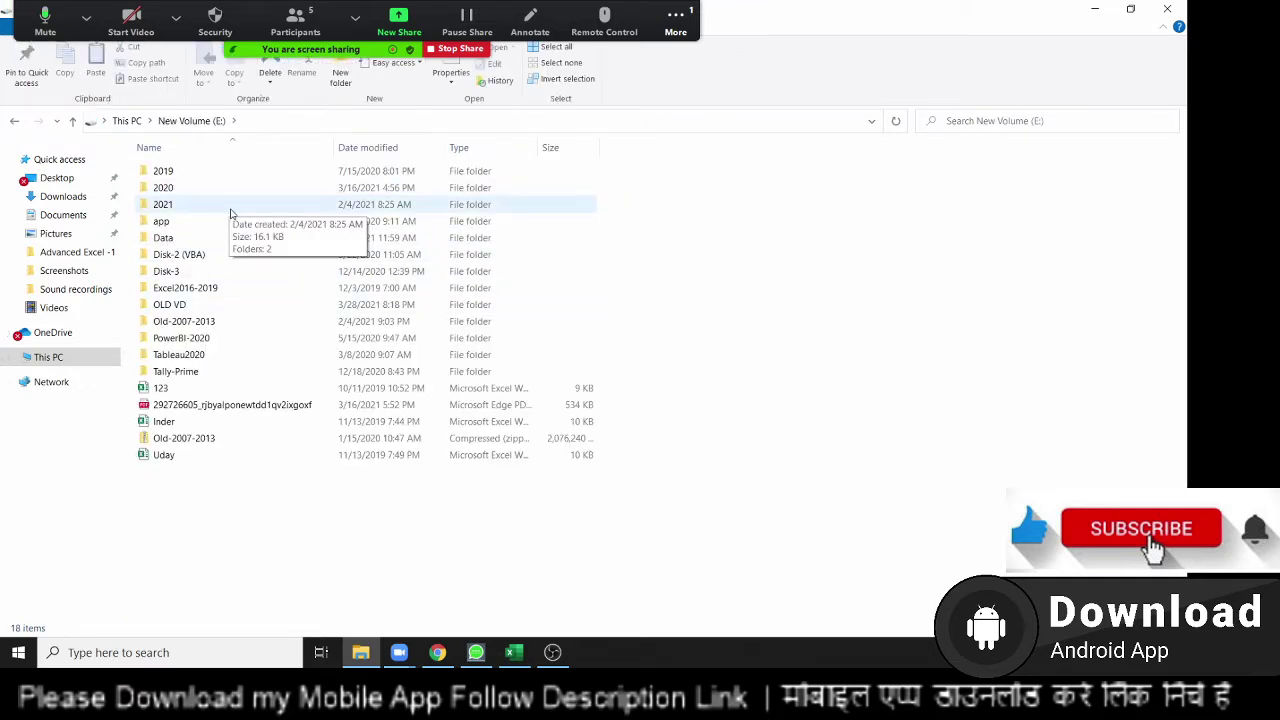
Open the 2021 folder, look inside its subfolder 2, and return to 2021.
double_click(230, 214)
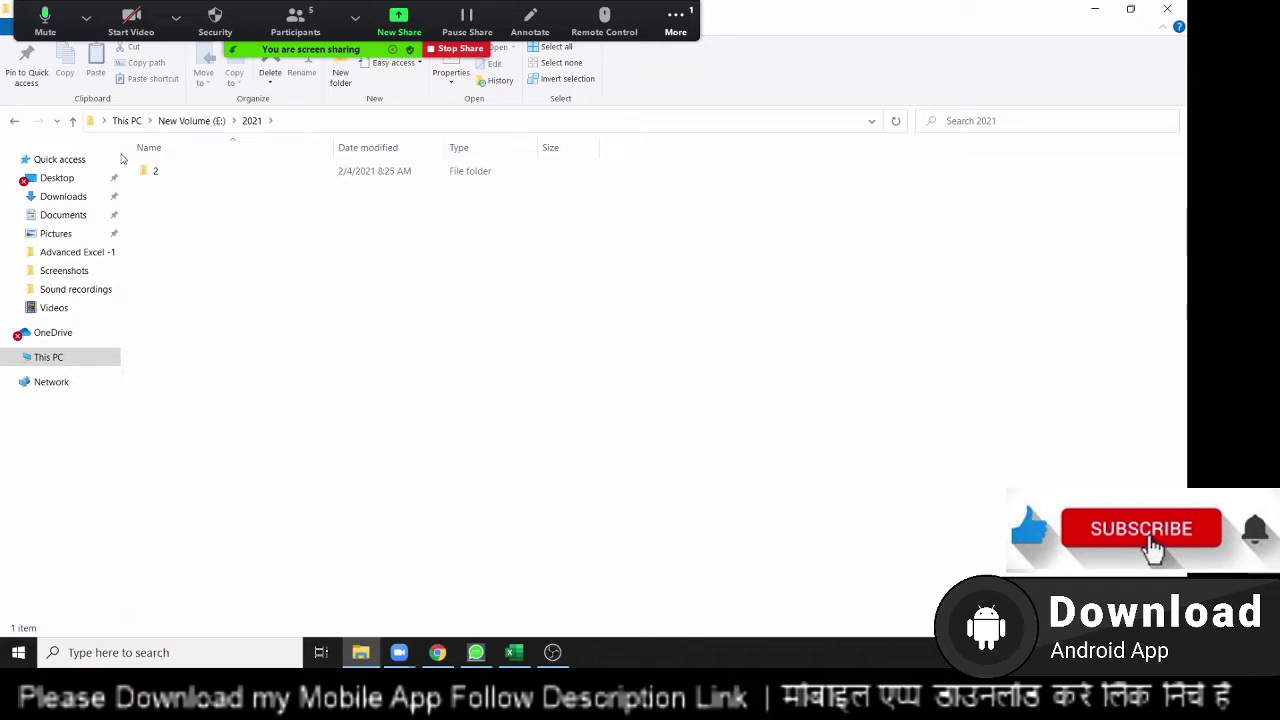
double_click(150, 172)
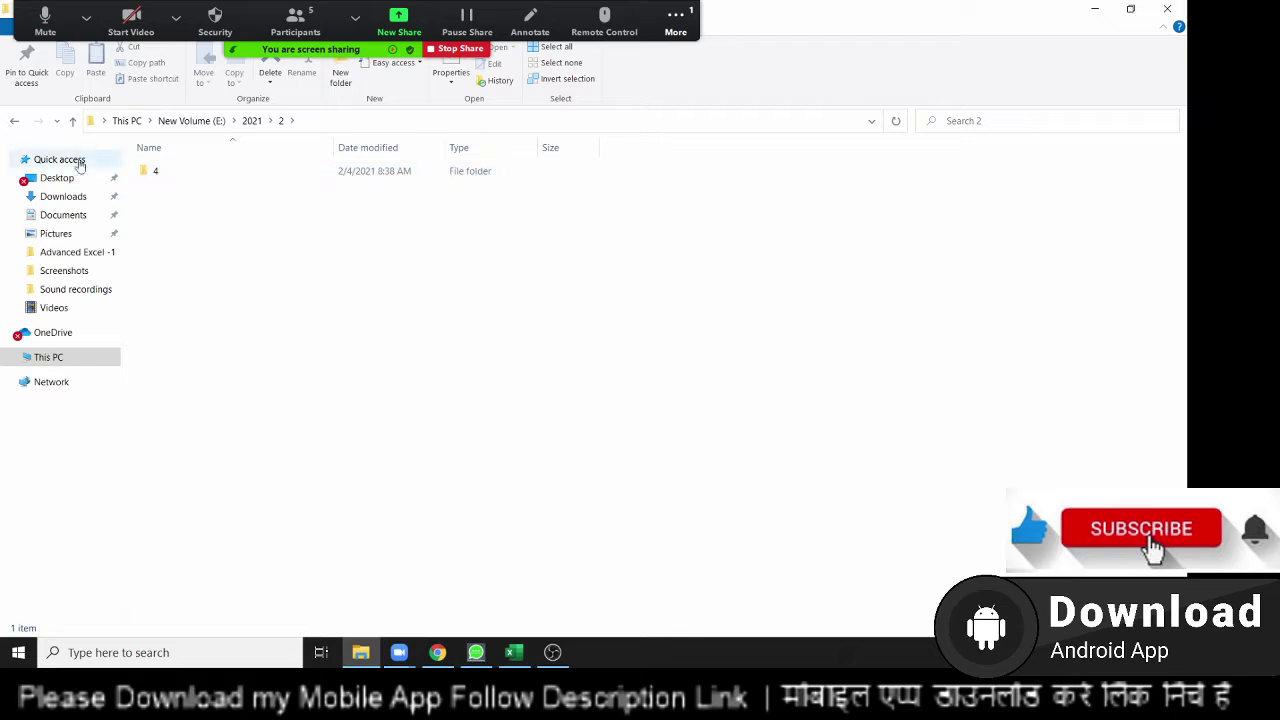
click(15, 122)
click(16, 128)
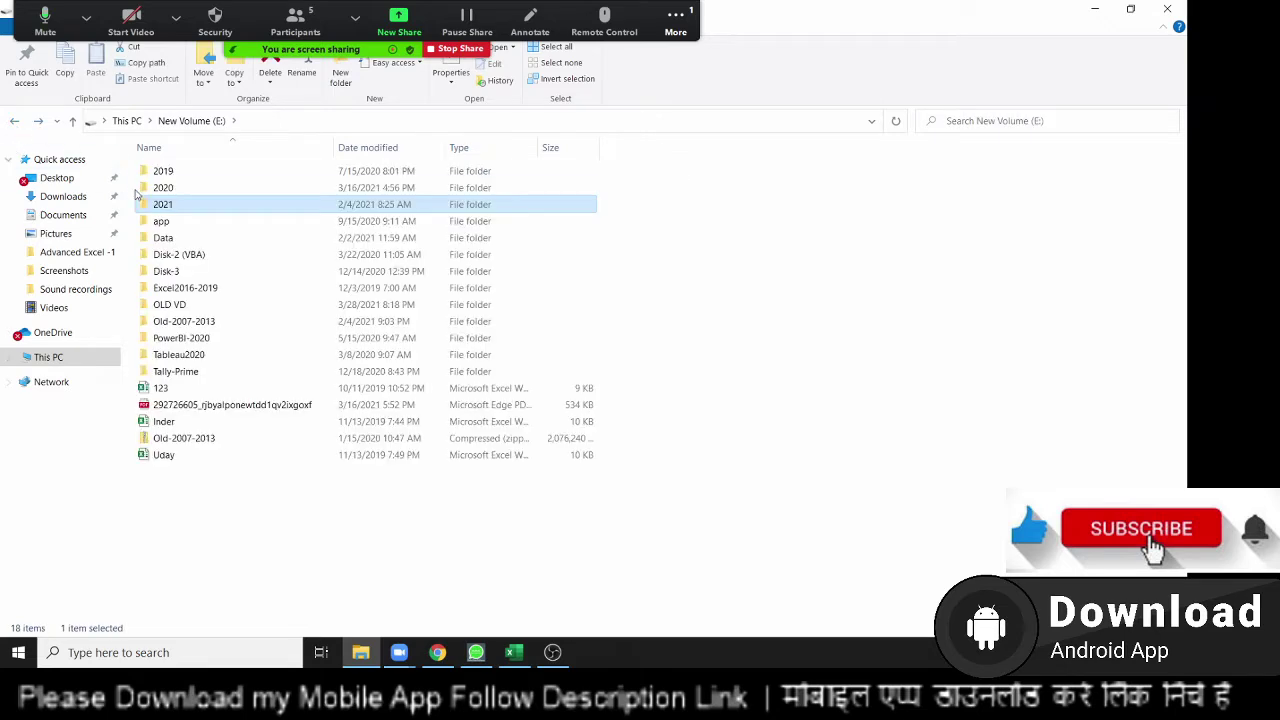
double_click(175, 206)
Create a new folder named 4 inside 2021 and open it.
right_click(177, 187)
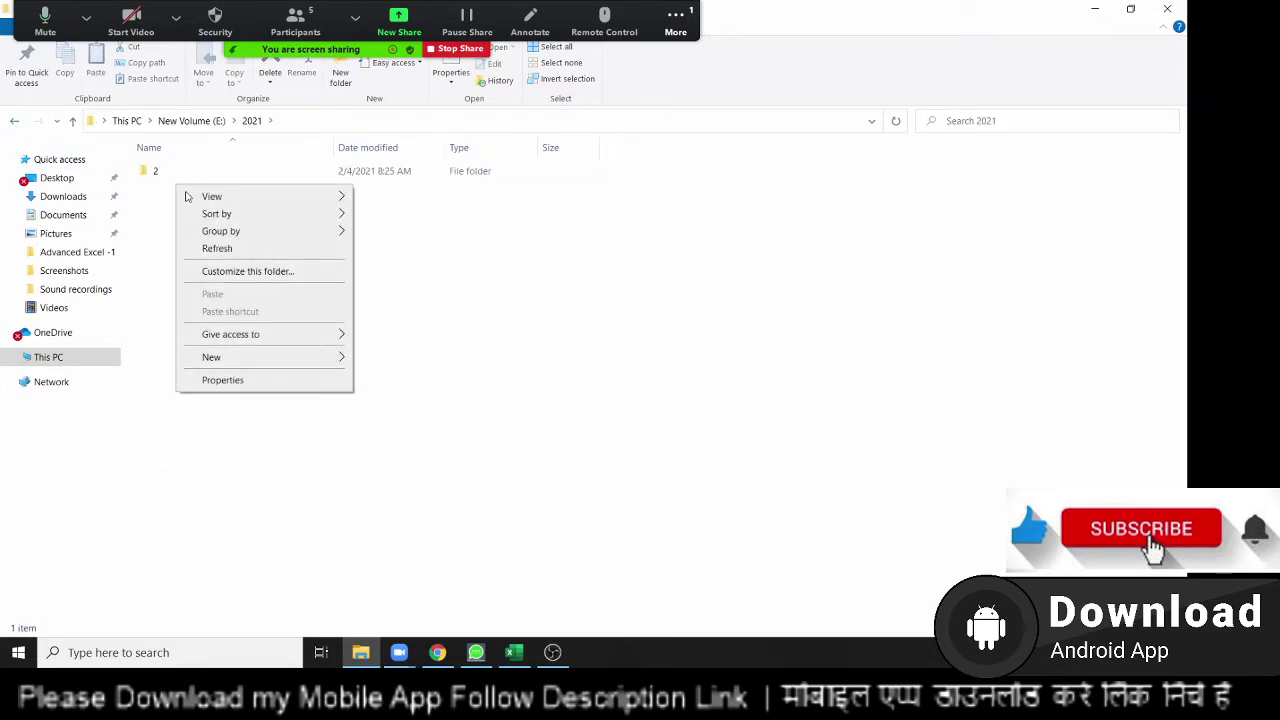
mouse_move(211, 357)
click(398, 359)
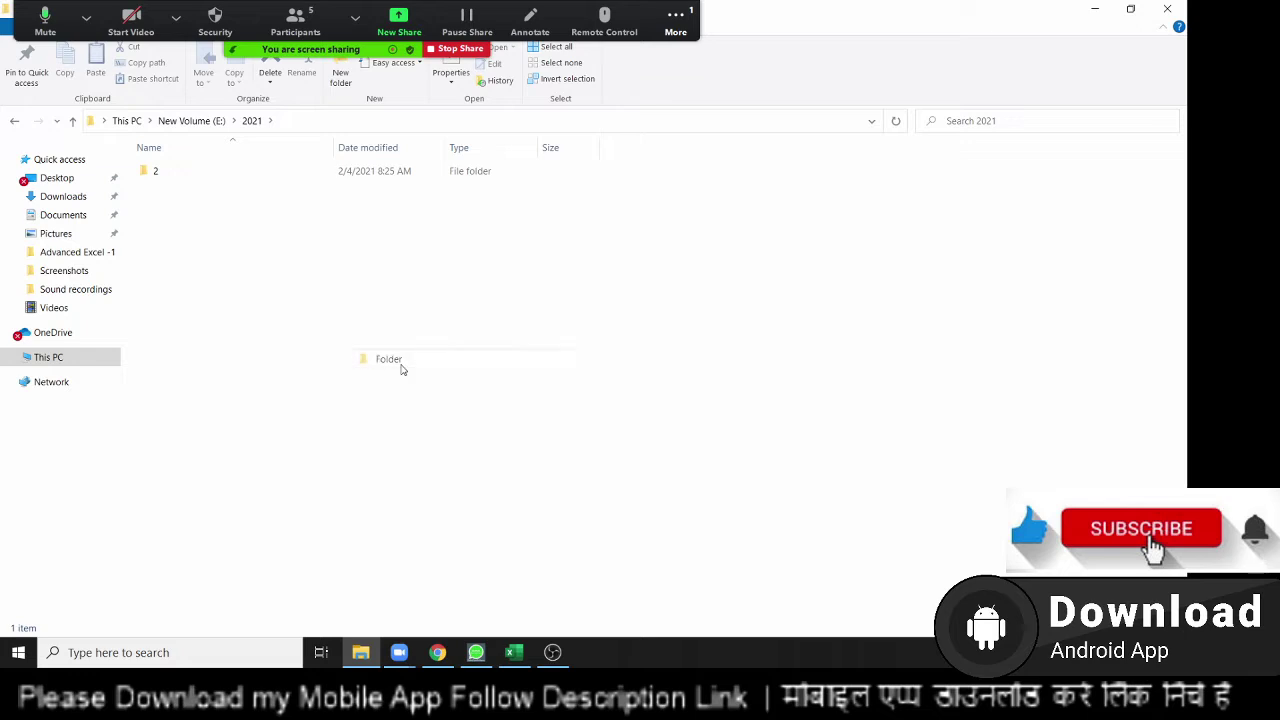
text(4)
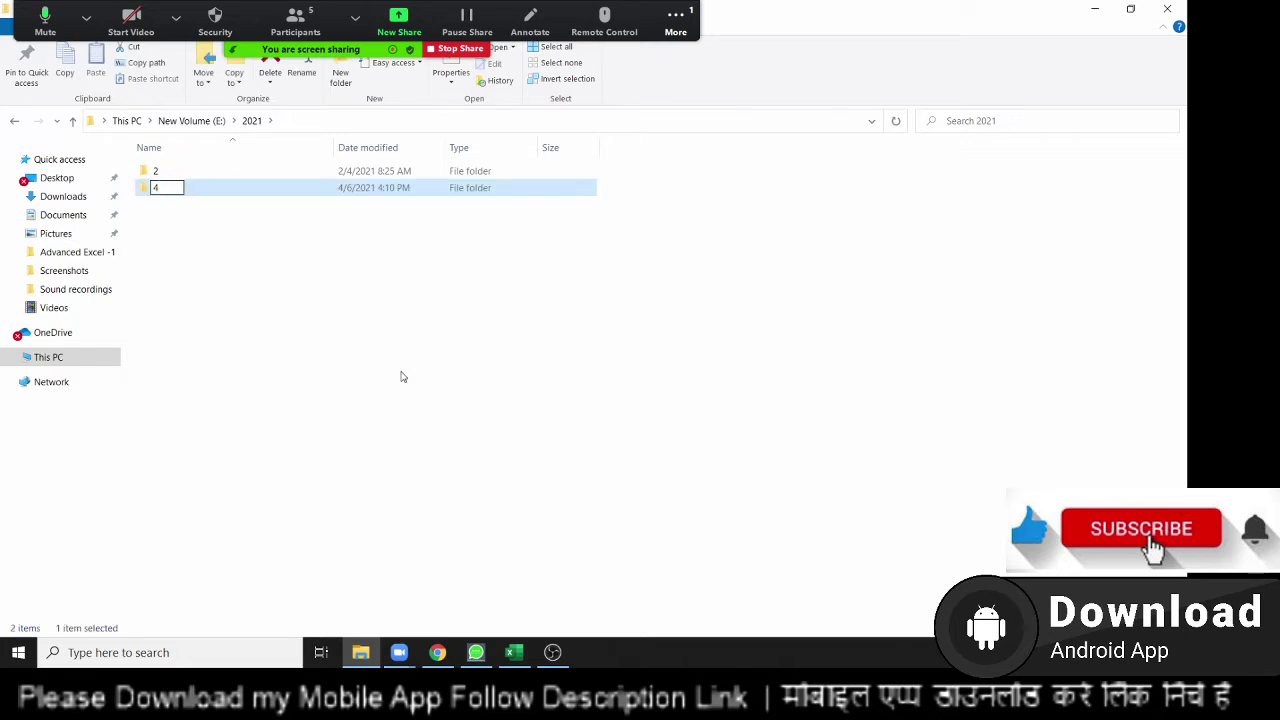
key(Return)
click(266, 277)
click(197, 197)
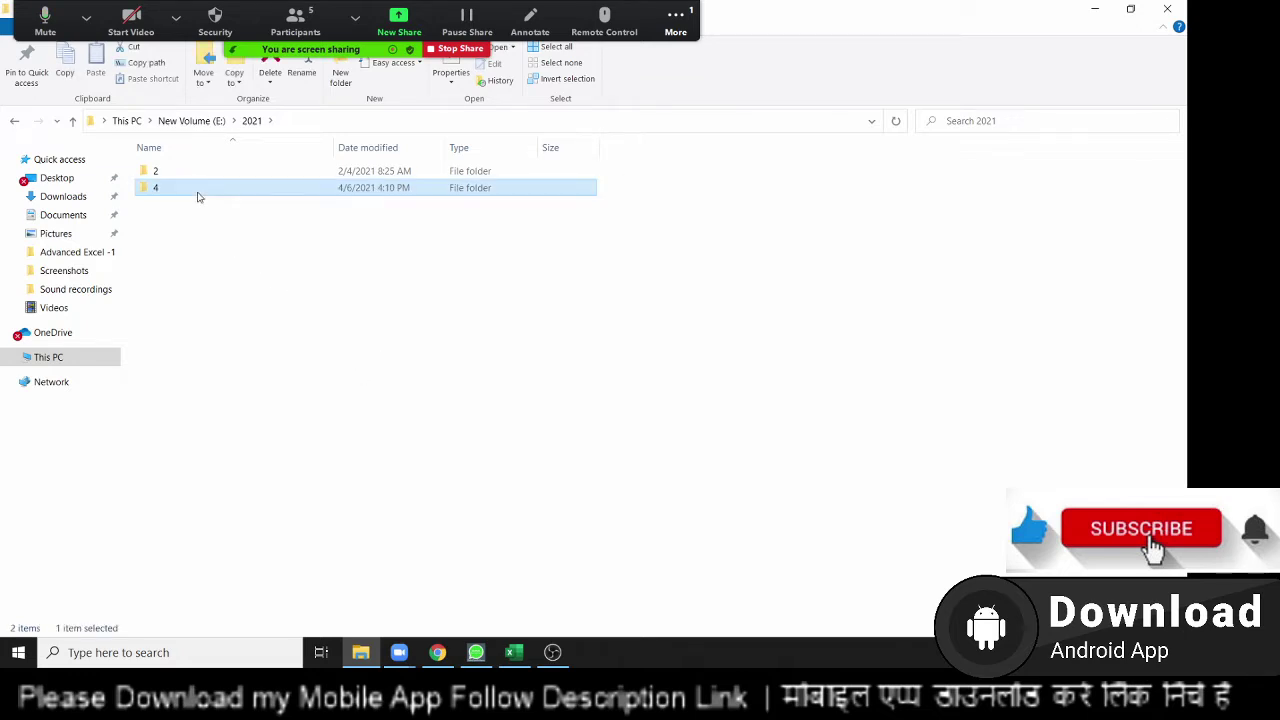
double_click(197, 197)
Create a folder named 6 inside folder 4 and open it.
right_click(211, 220)
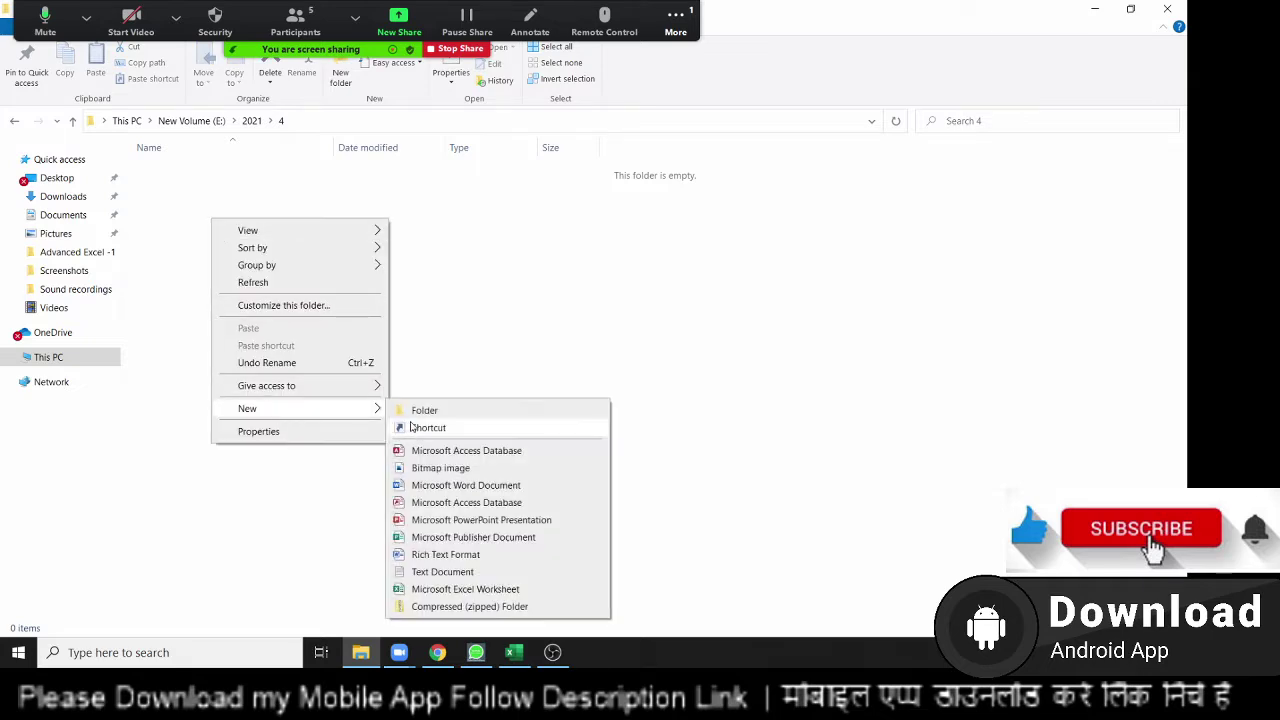
click(420, 410)
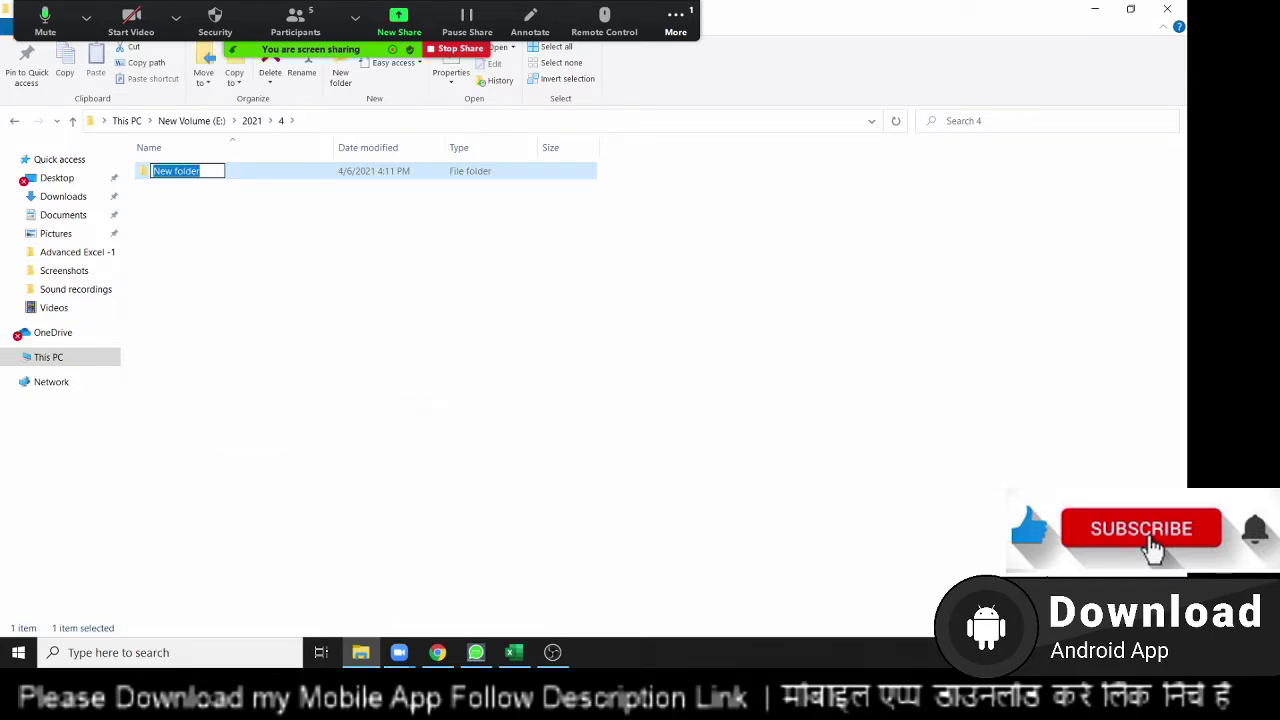
text(6)
key(Return)
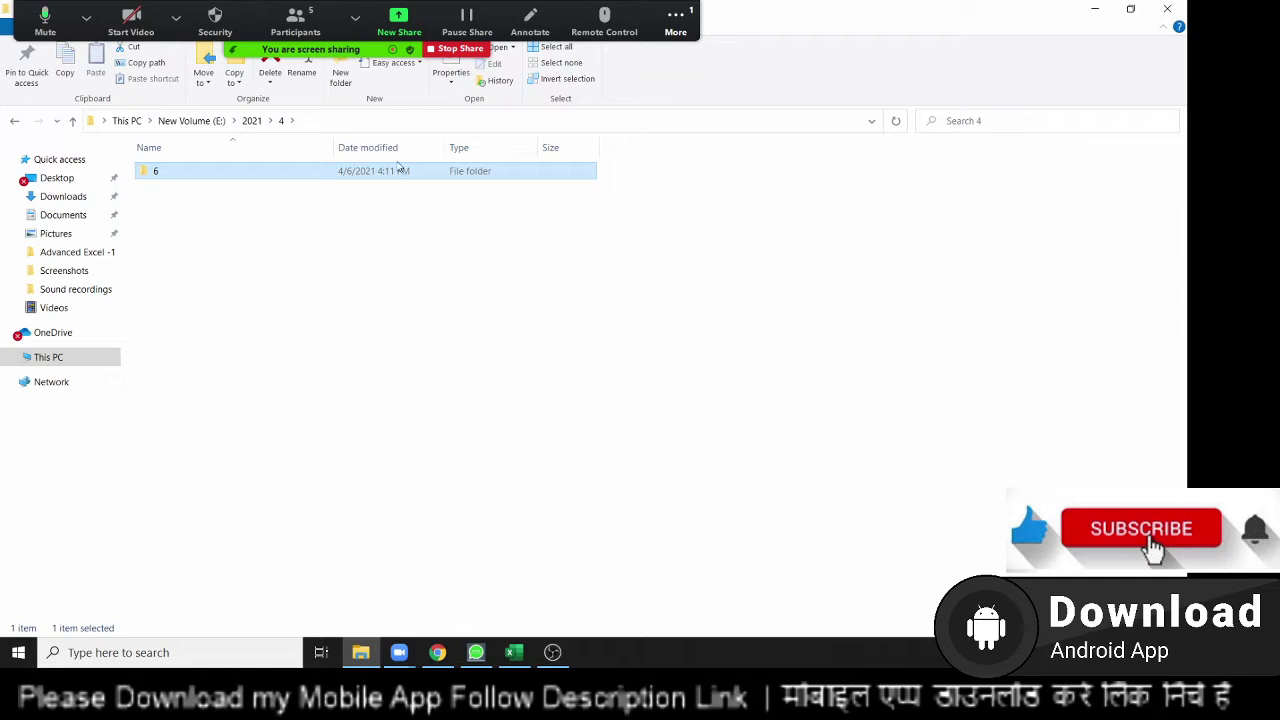
double_click(333, 181)
Add a new Excel worksheet named '6.xslx' in folder 6.
right_click(333, 204)
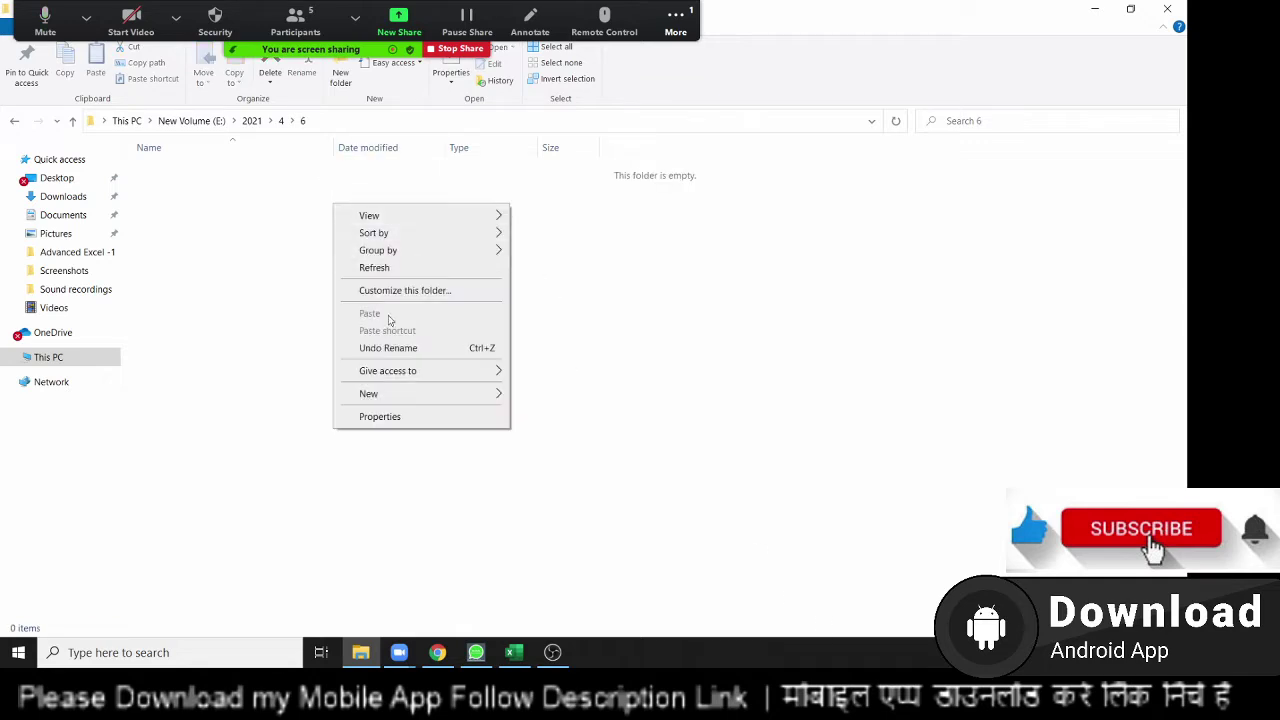
click(418, 400)
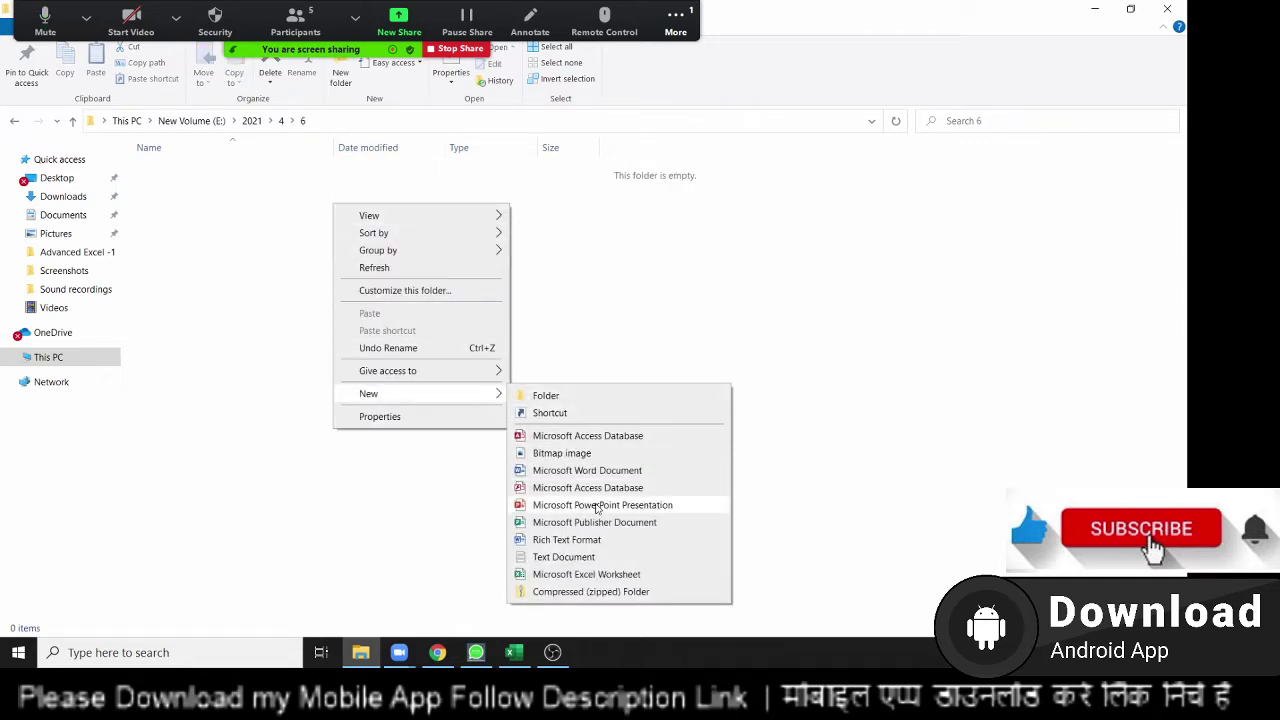
click(578, 571)
text(6.)
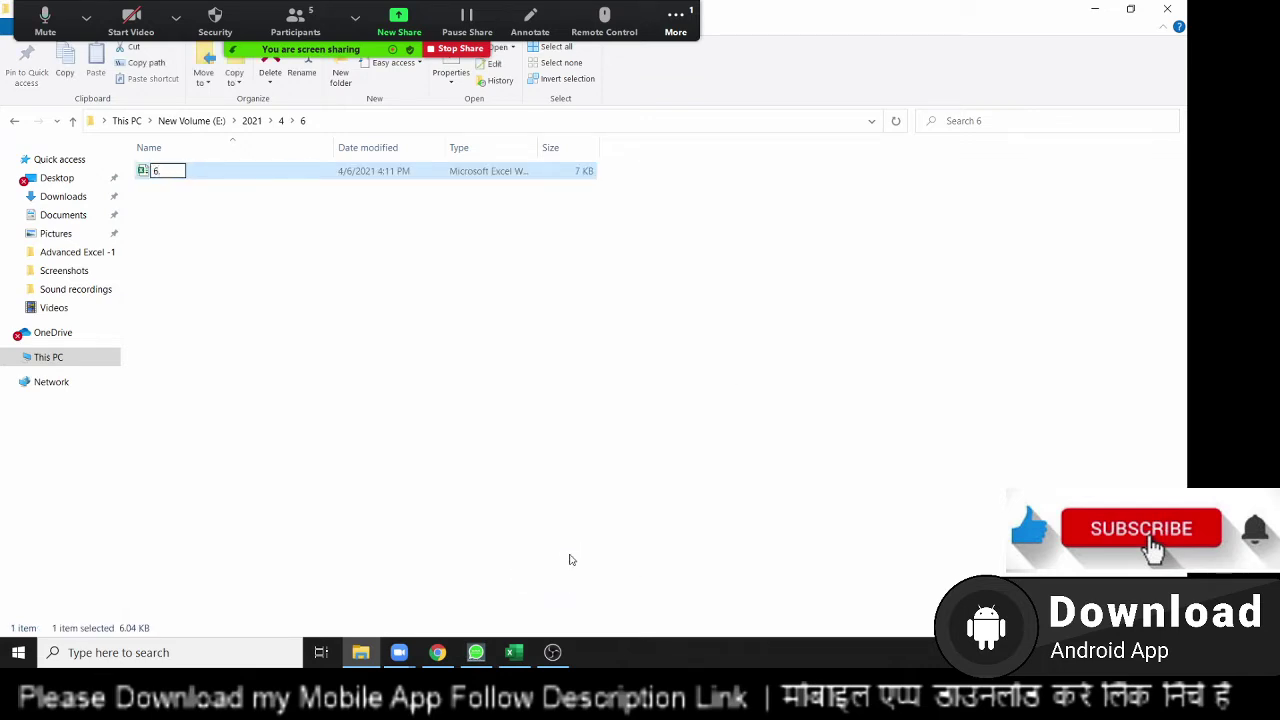
text(xls)
text(l)
text(x)
key(Return)
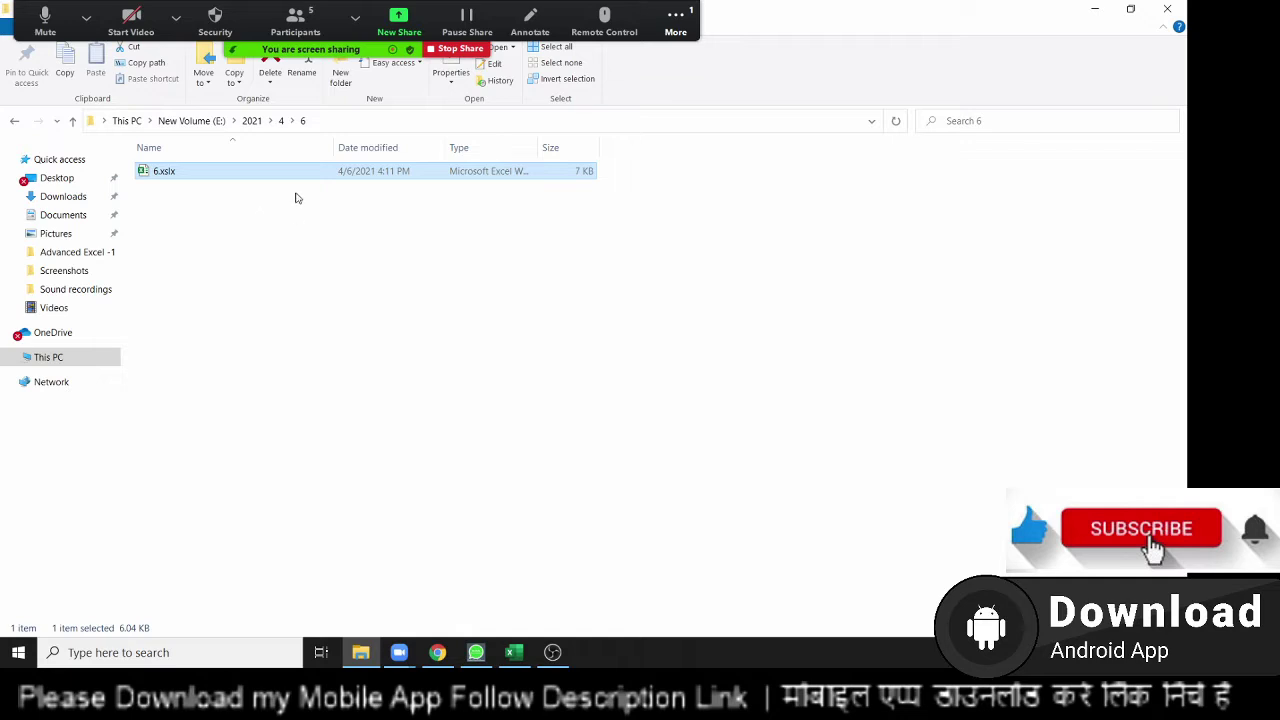
Go back to New Volume (E:), delete the 2021 folder, and close File Explorer.
click(18, 122)
click(18, 122)
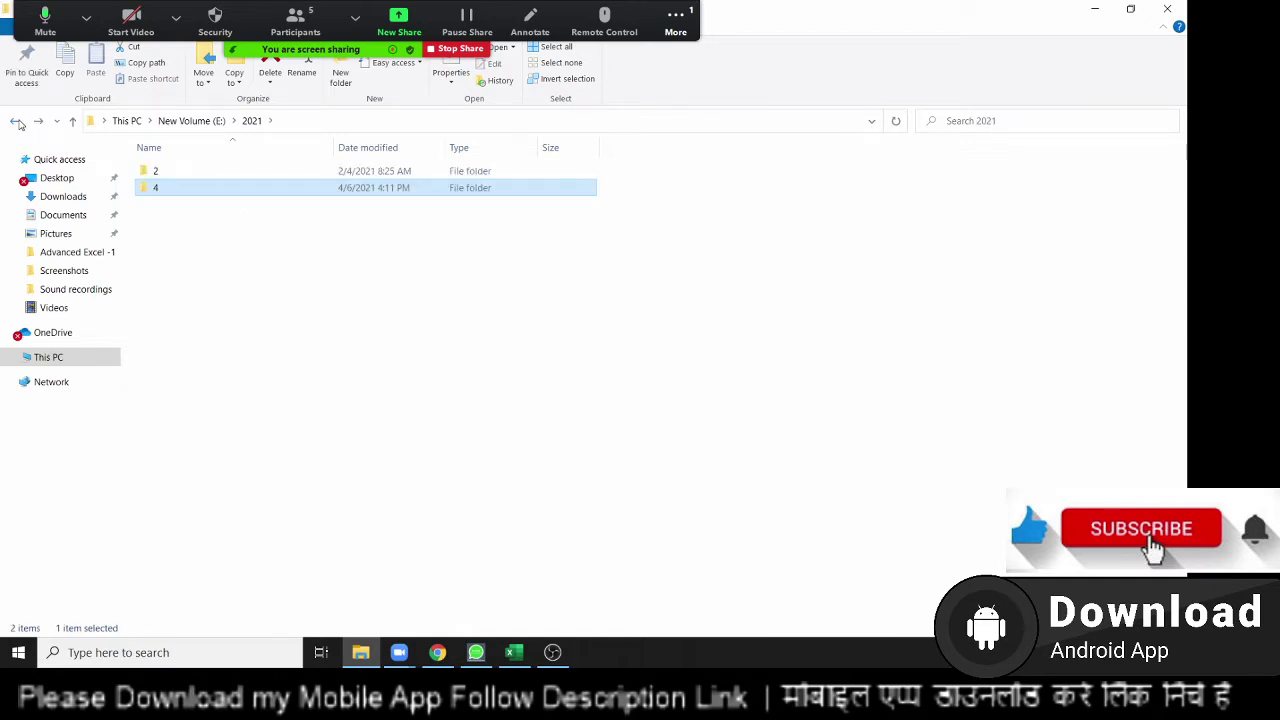
click(18, 122)
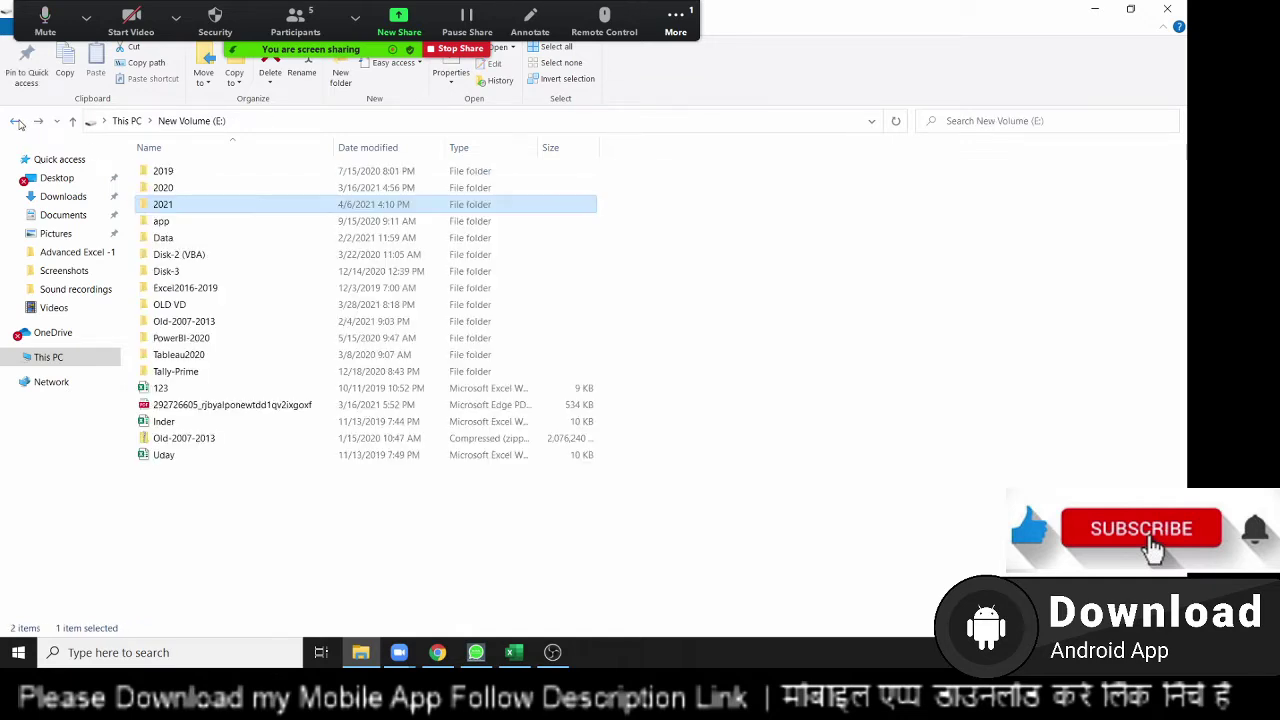
right_click(251, 206)
click(337, 488)
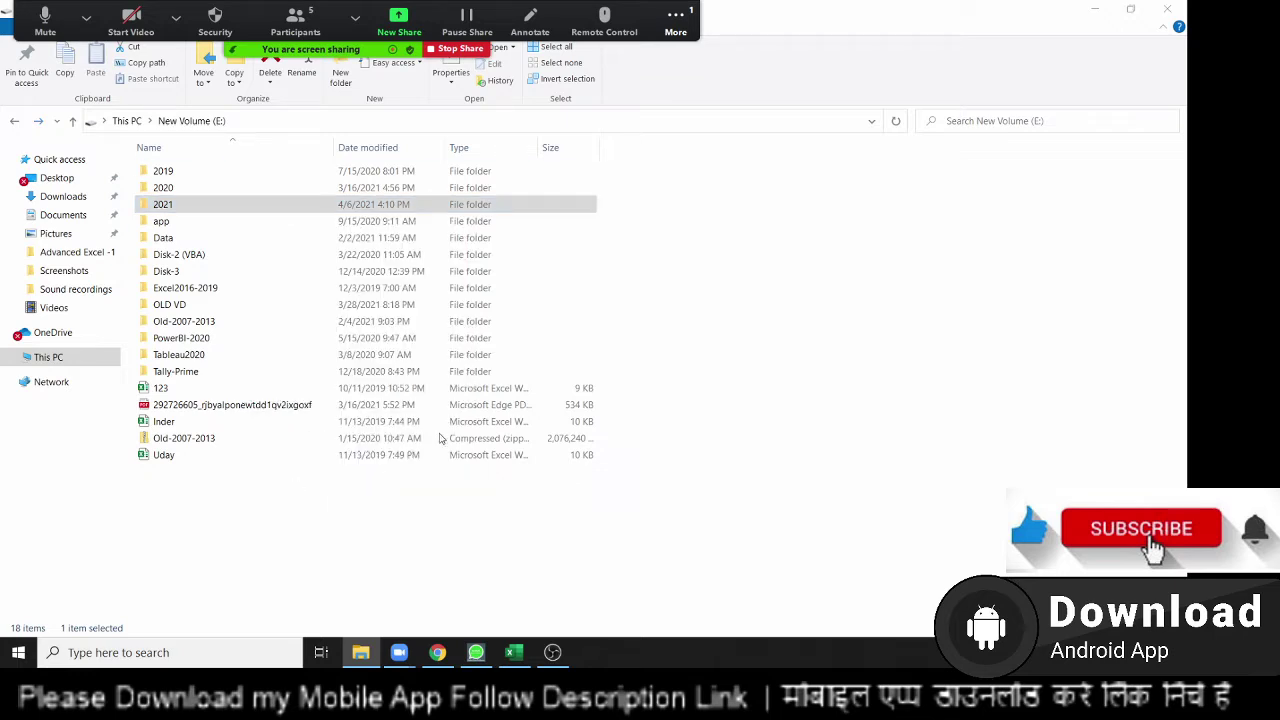
click(1167, 9)
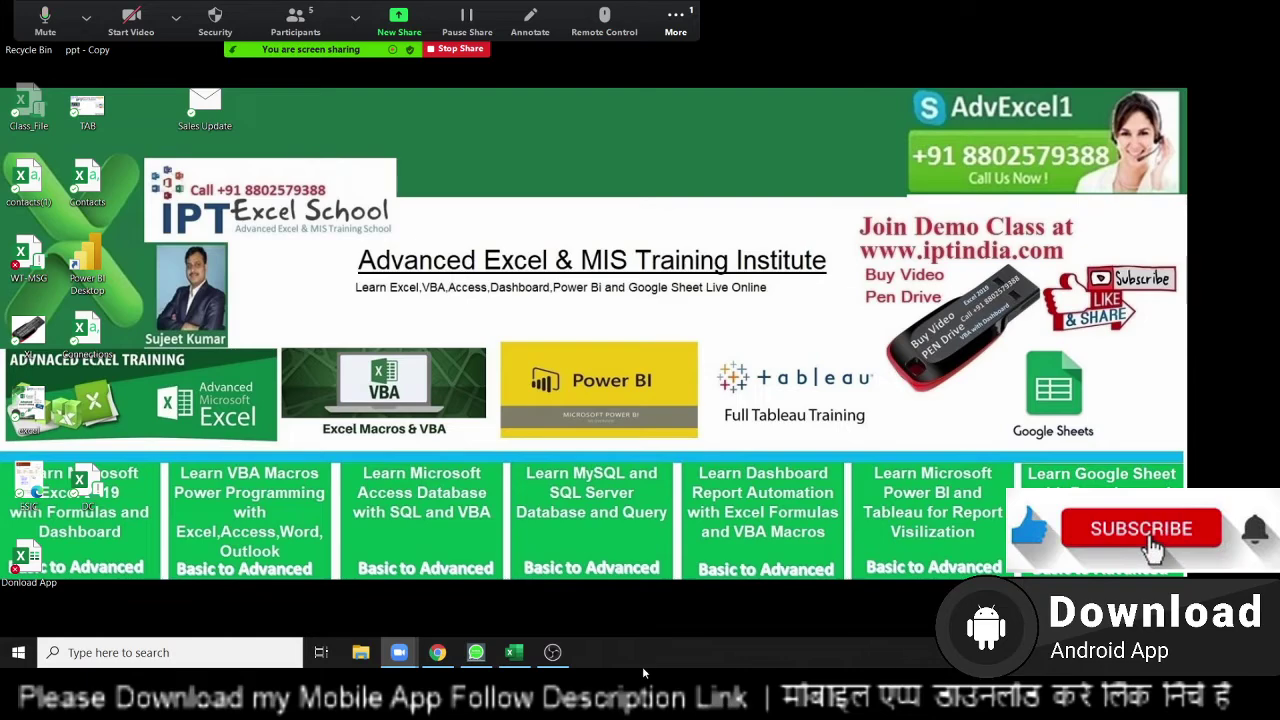
Open the VBA editor from Excel and insert a new module.
click(510, 655)
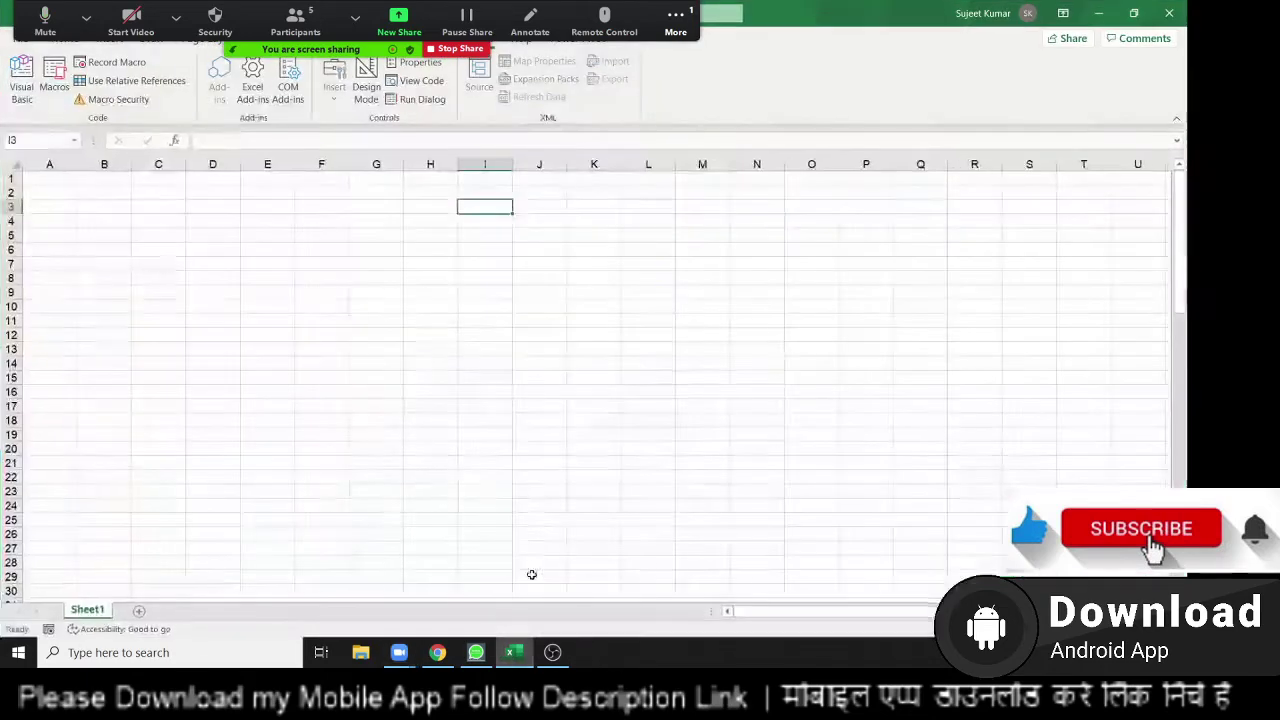
click(21, 100)
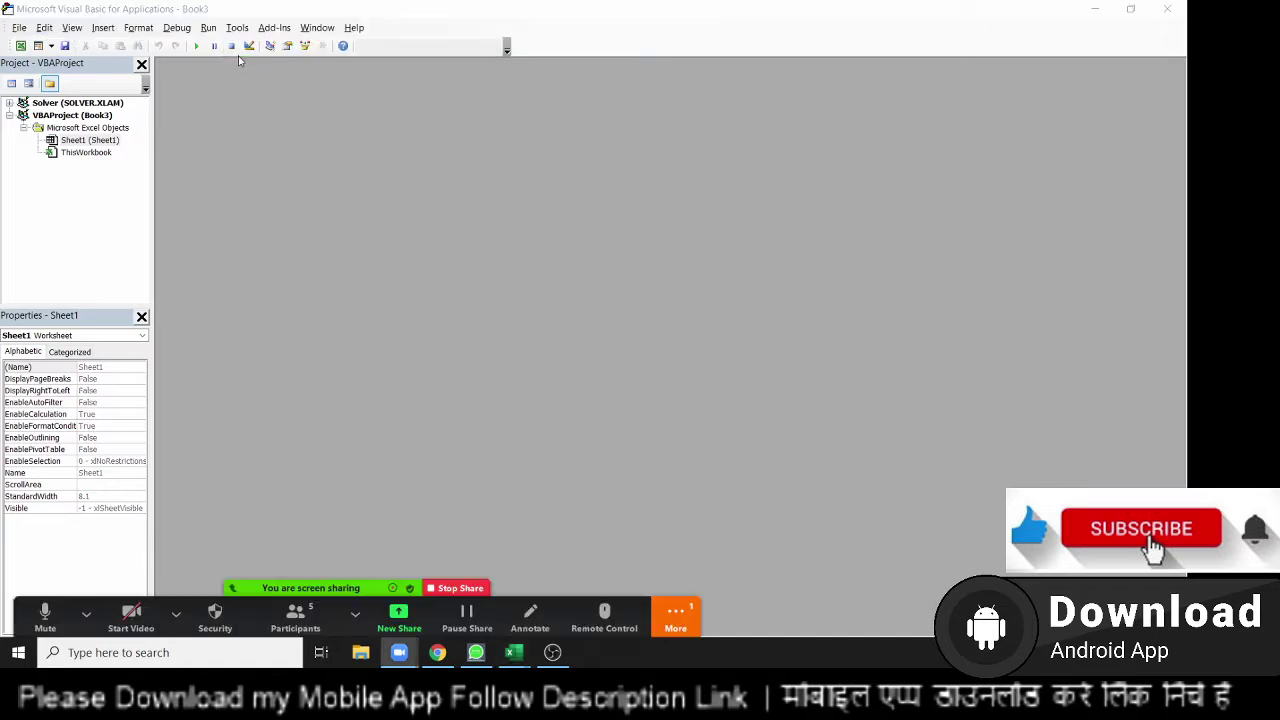
click(106, 30)
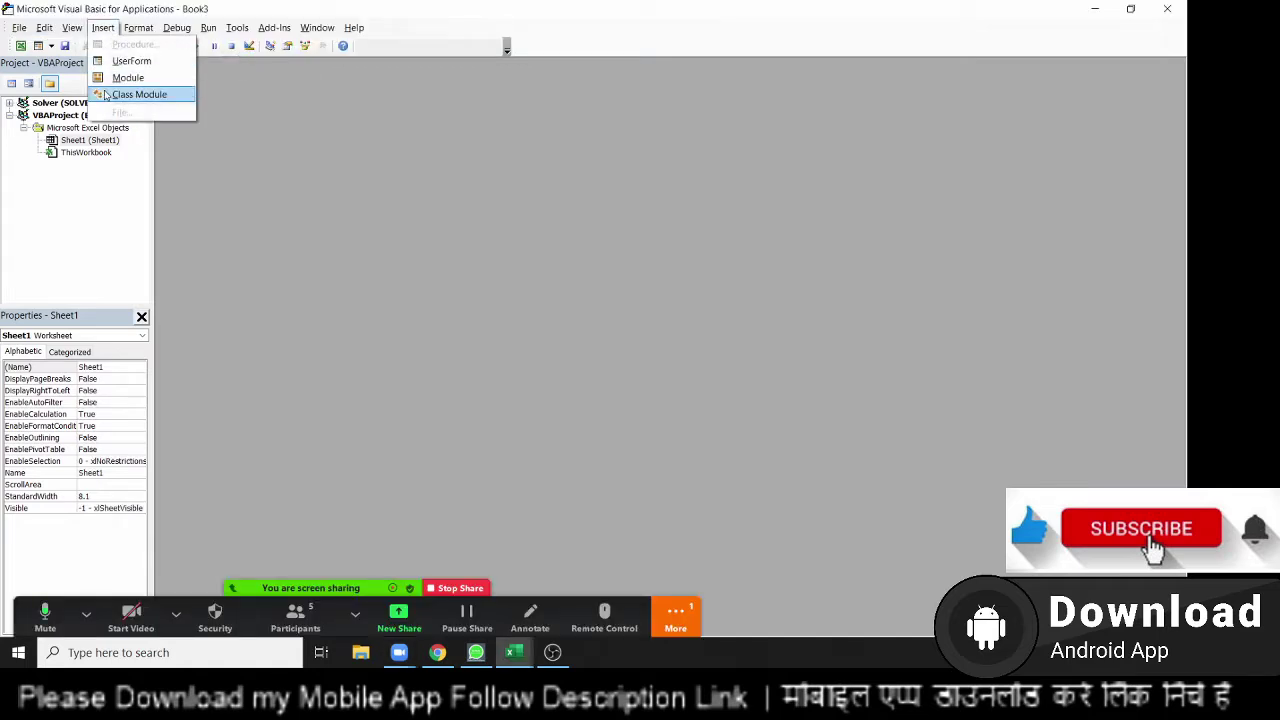
click(128, 78)
Write macro Sub P_1() containing the line Y = Year(Date).
text(s)
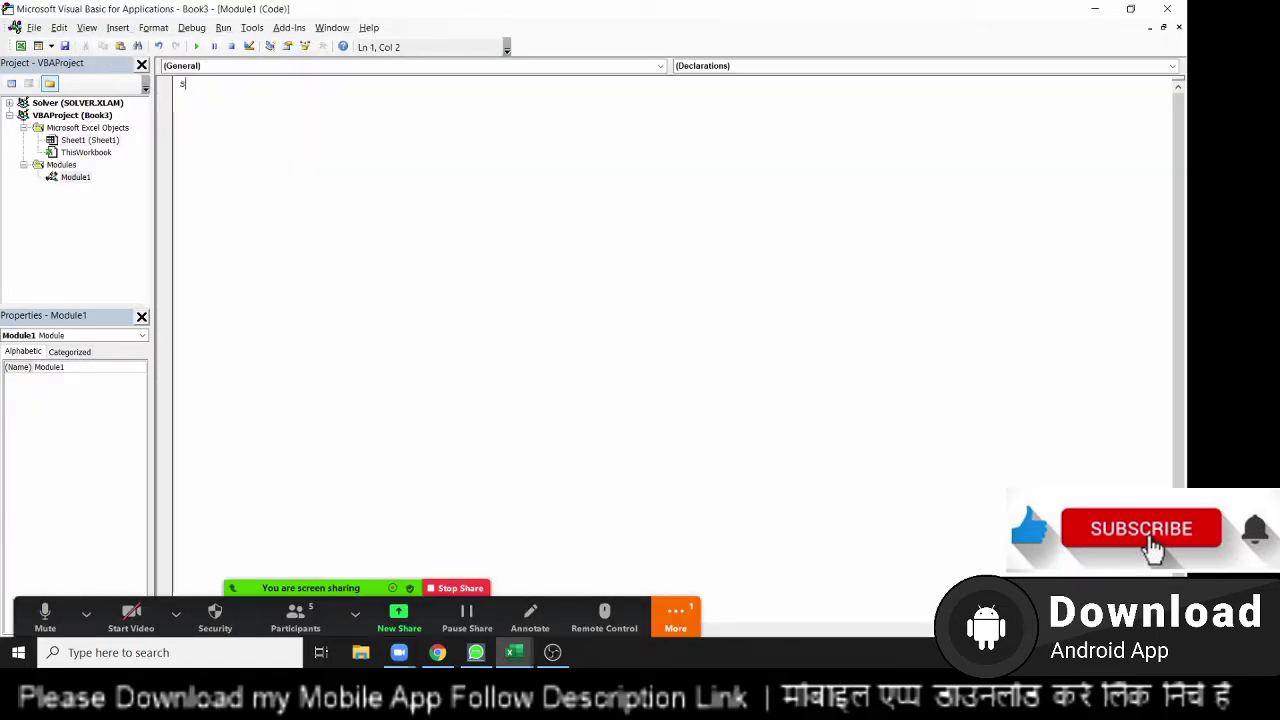
text(ub P-)
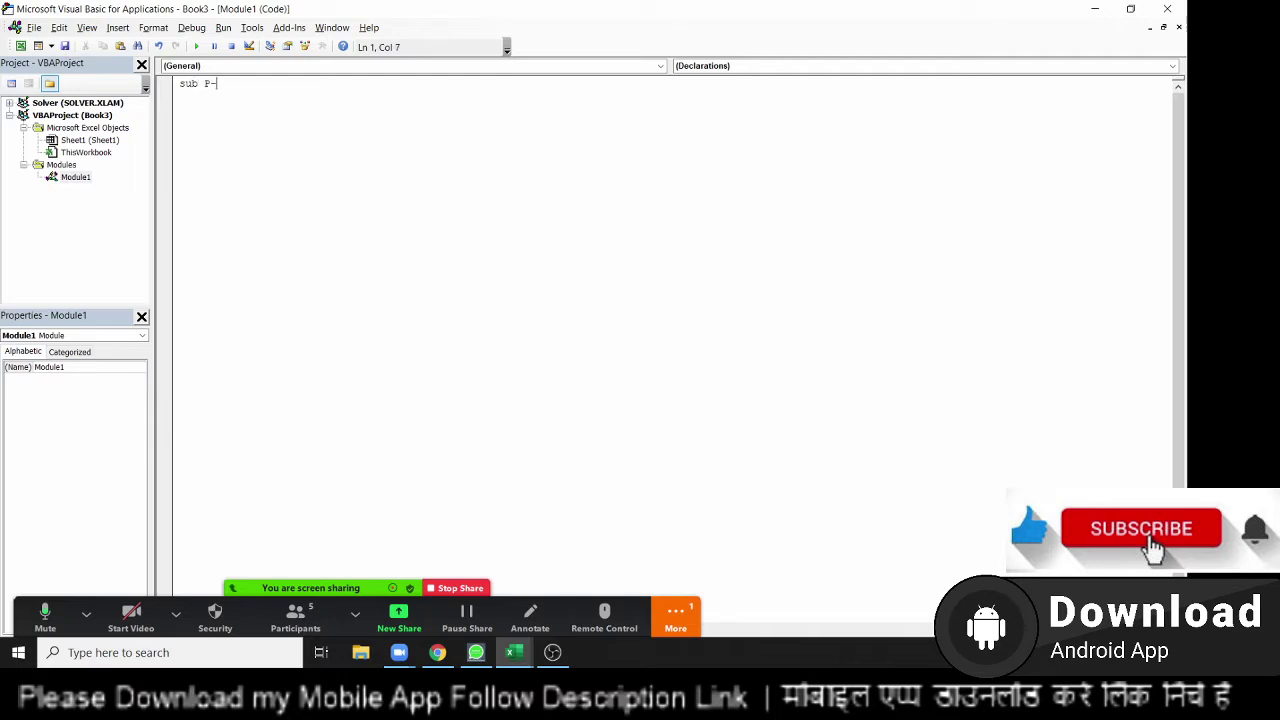
text(1()
text())
key(Return)
key(Return)
key(BackSpace)
text(_)
key(Return)
key(Return)
key(Return)
key(Return)
key(Return)
click(180, 108)
text(Y=ye)
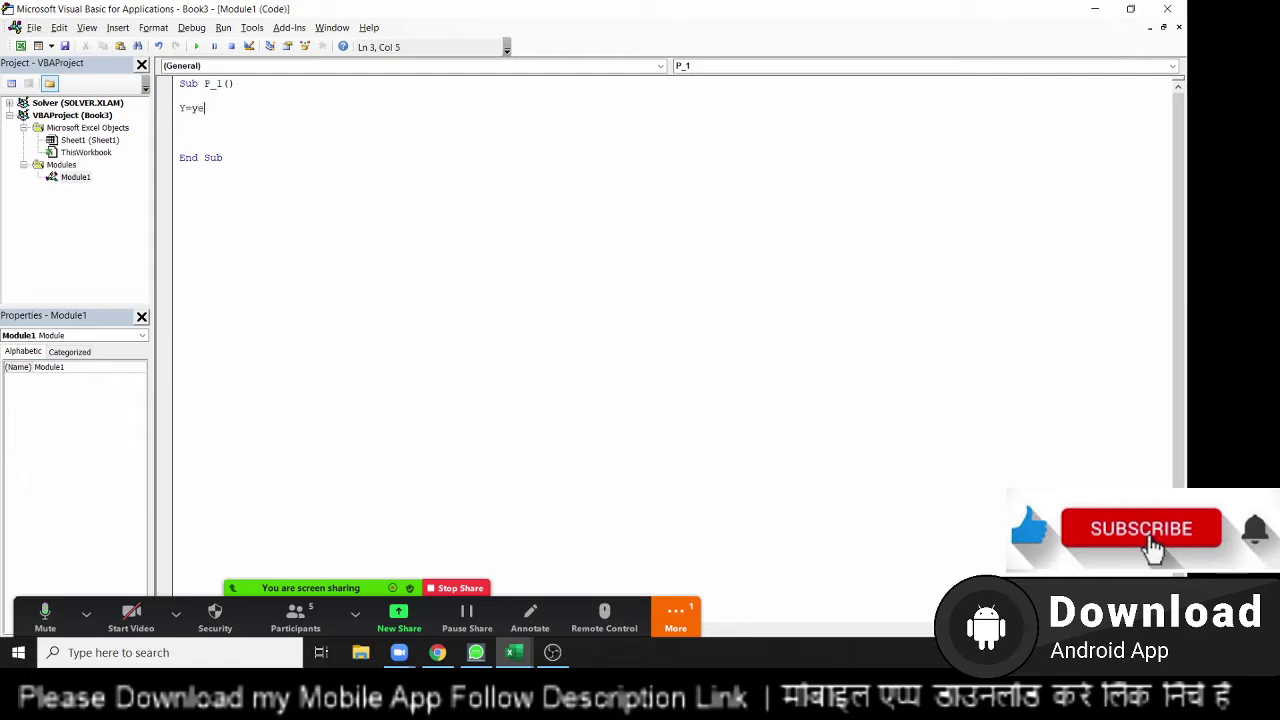
text(ar(da)
text(te))
key(Return)
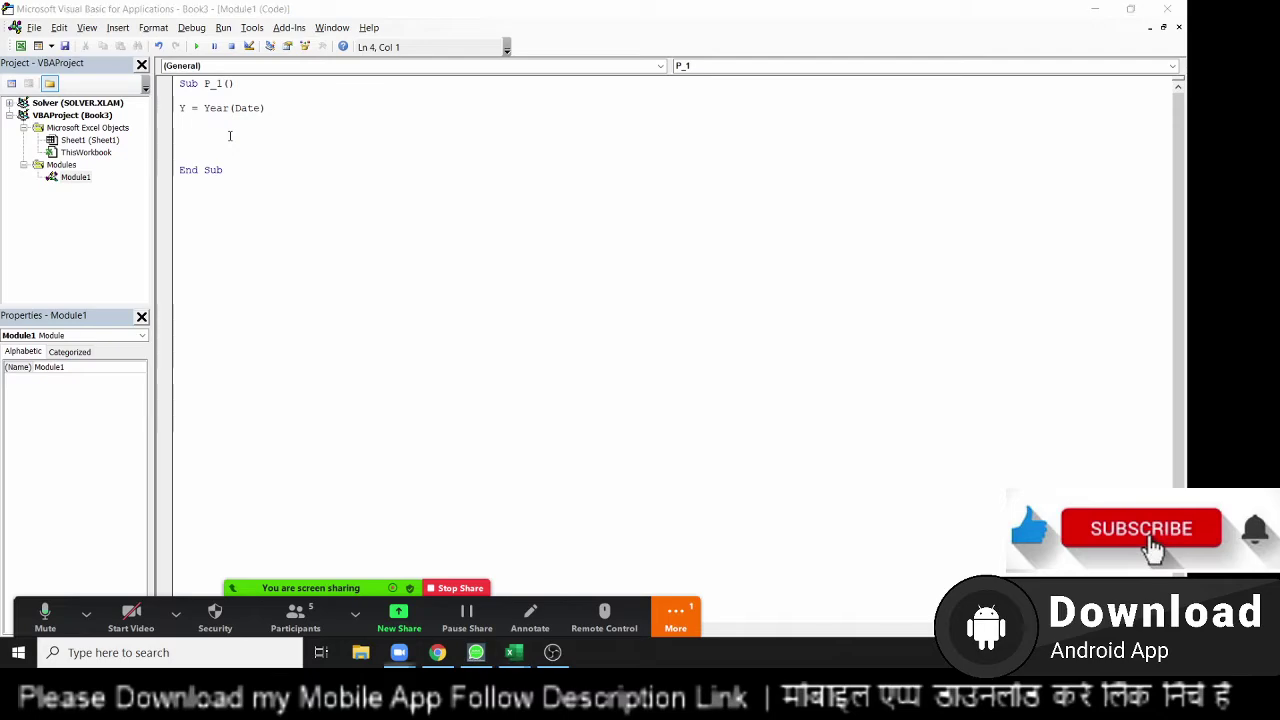
key(alt+Tab)
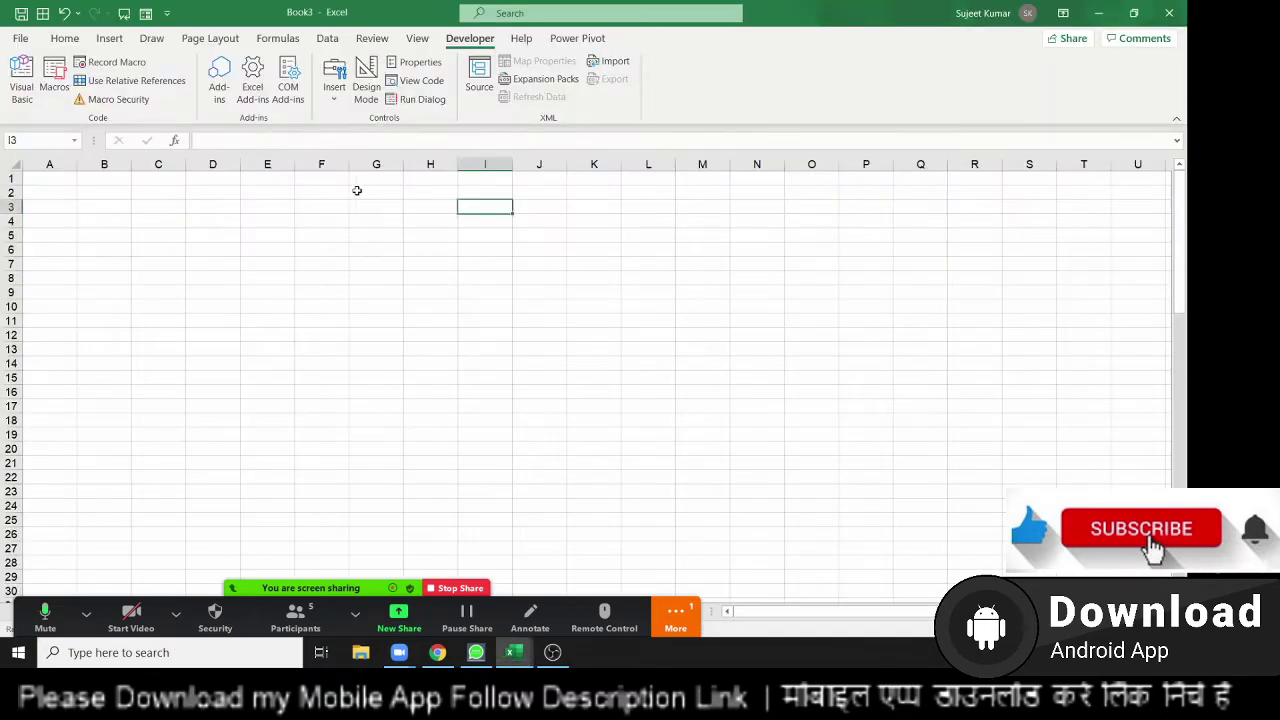
Enter =TODAY() in cell G3.
click(368, 213)
text(=tod)
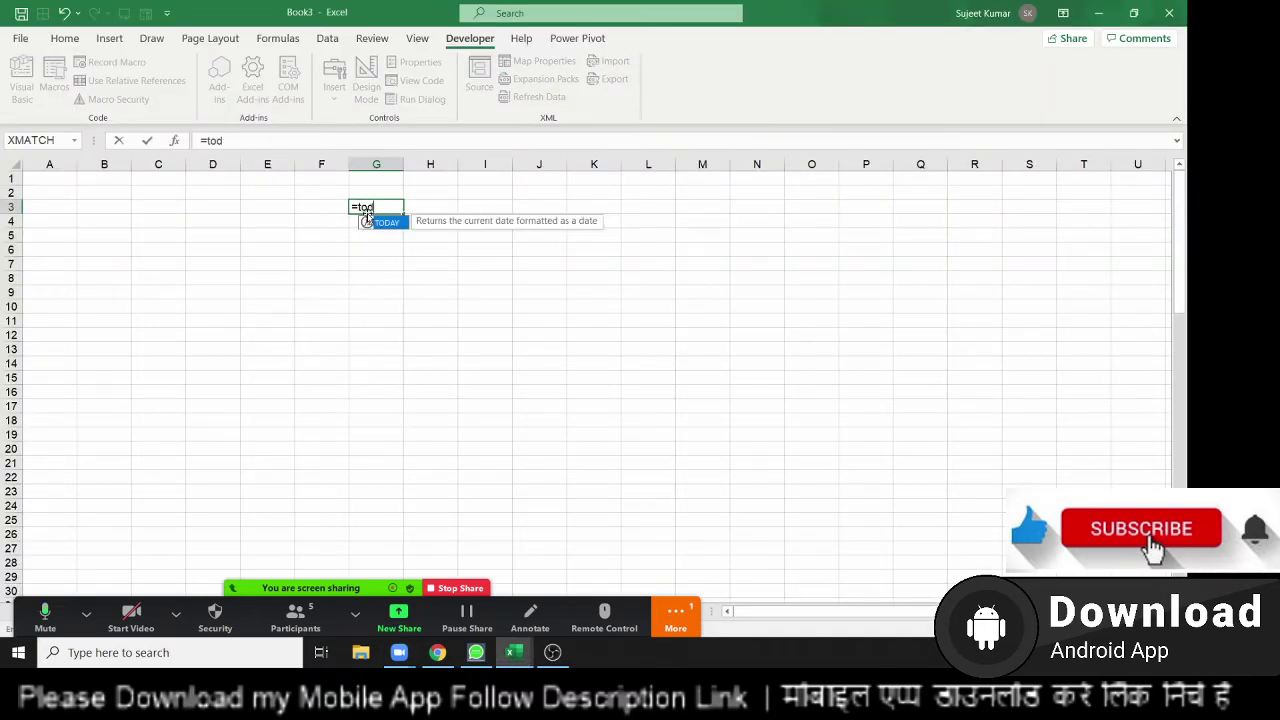
text(ay)
key(Tab)
key(Return)
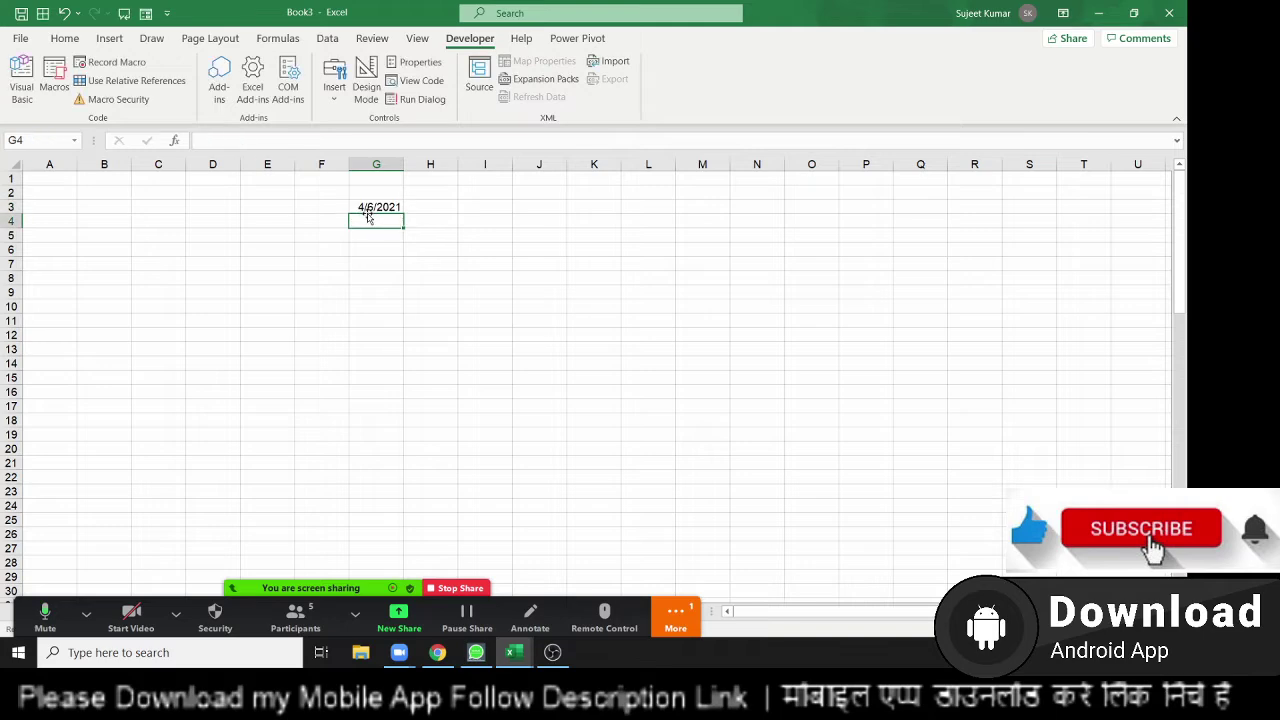
Enter =YEAR(G3) in H3 to show the year 2021.
click(367, 212)
key(Right)
text(=)
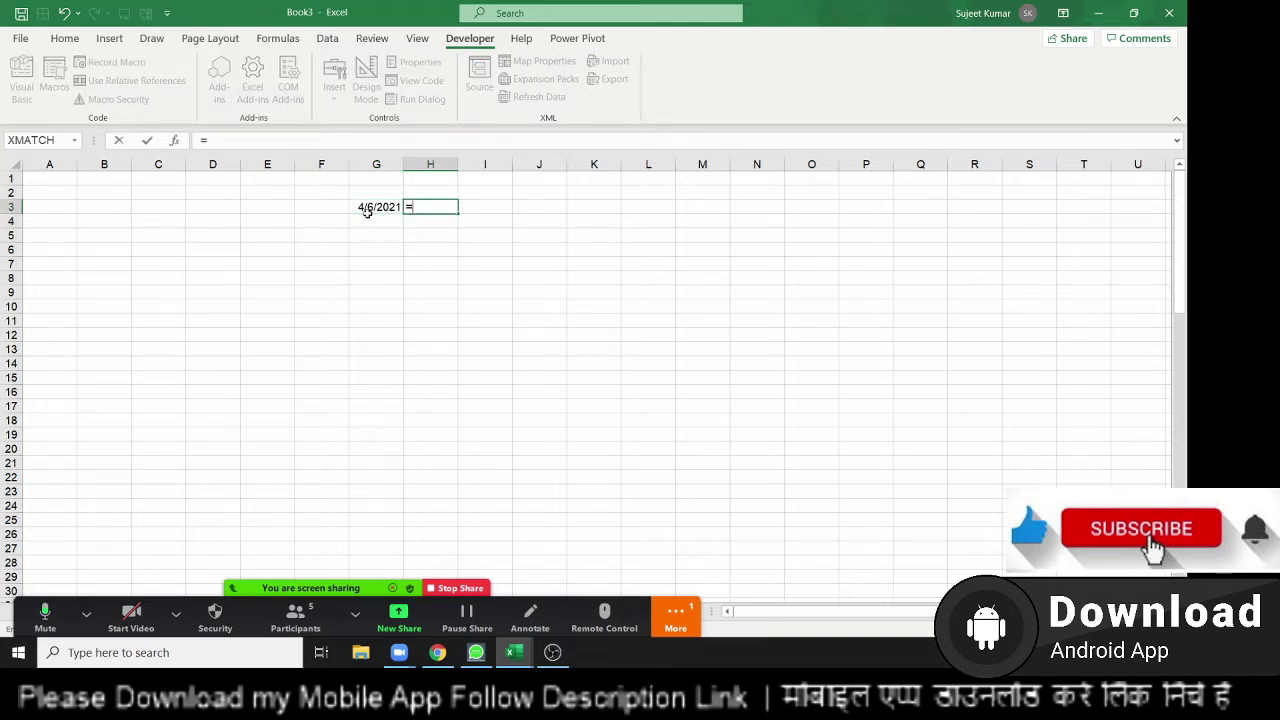
text(yea)
key(Tab)
click(367, 212)
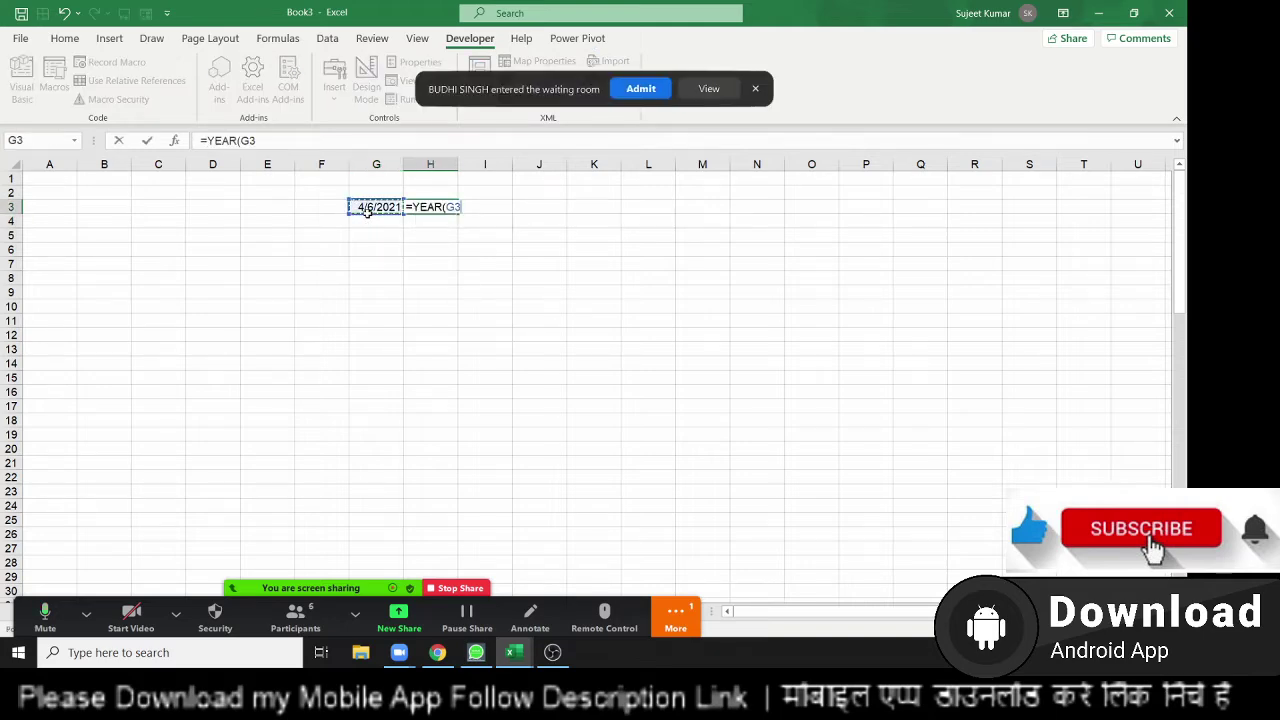
key(ctrl+Return)
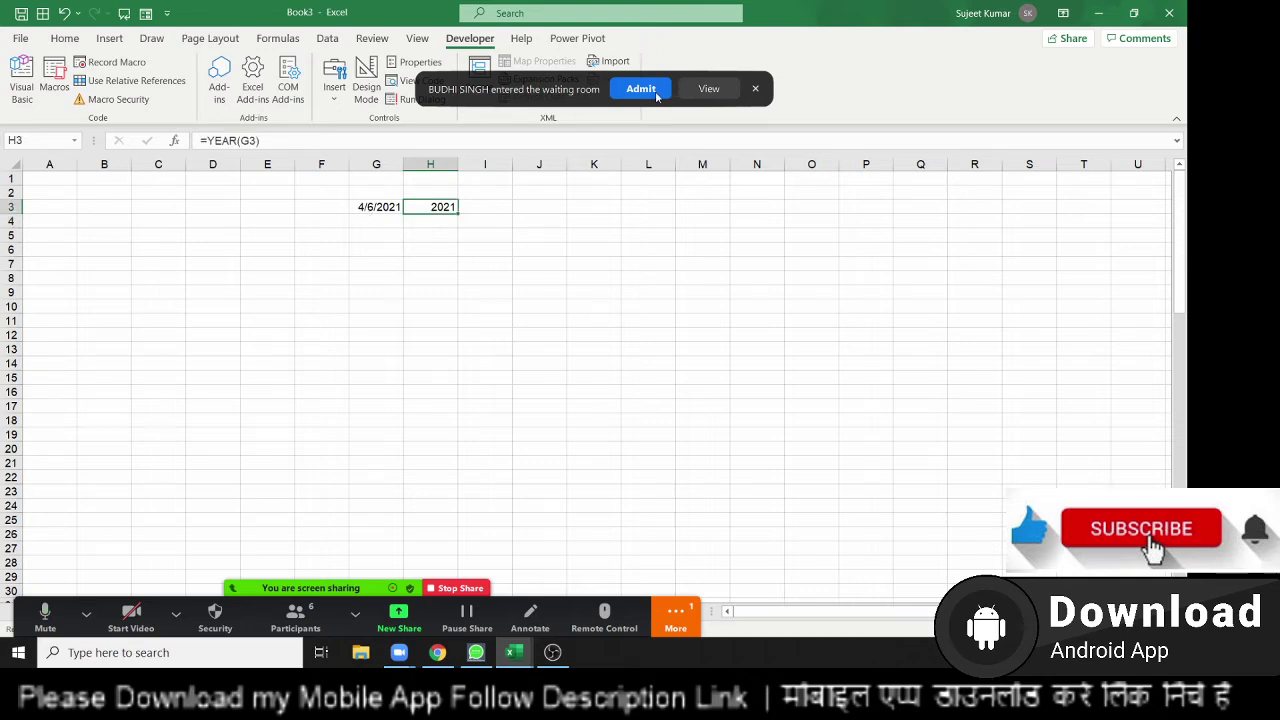
click(657, 97)
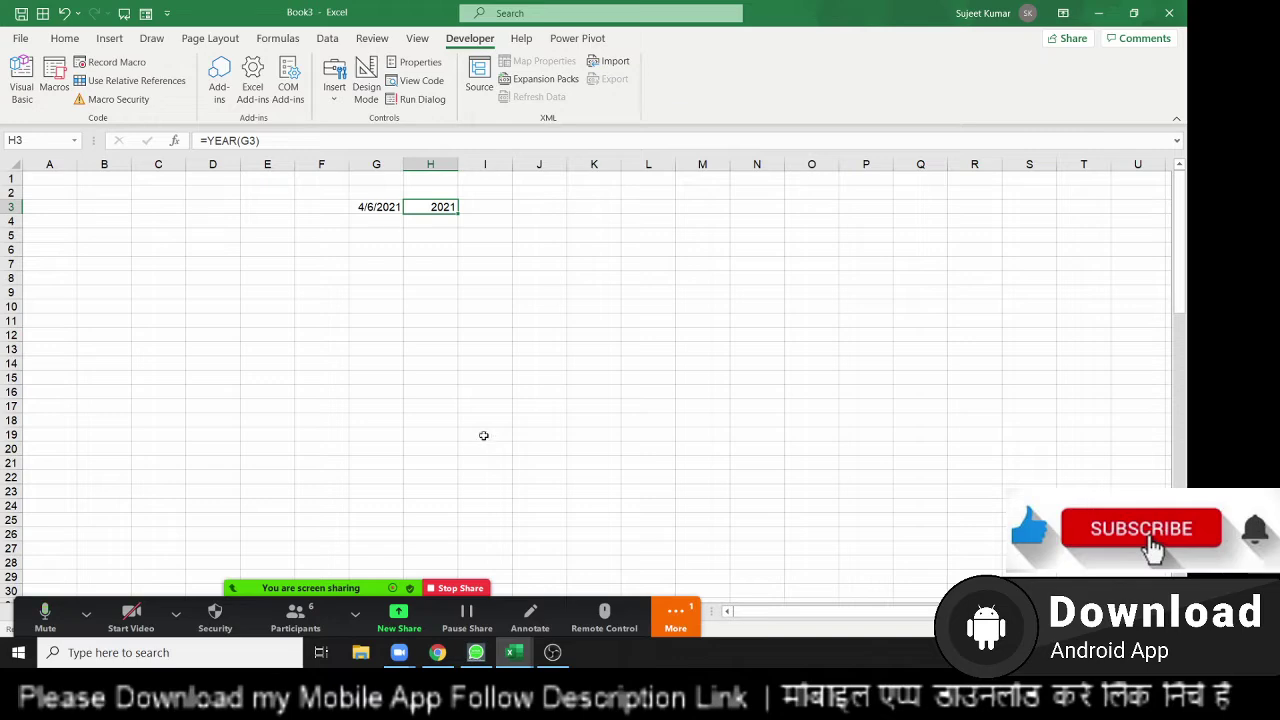
click(364, 578)
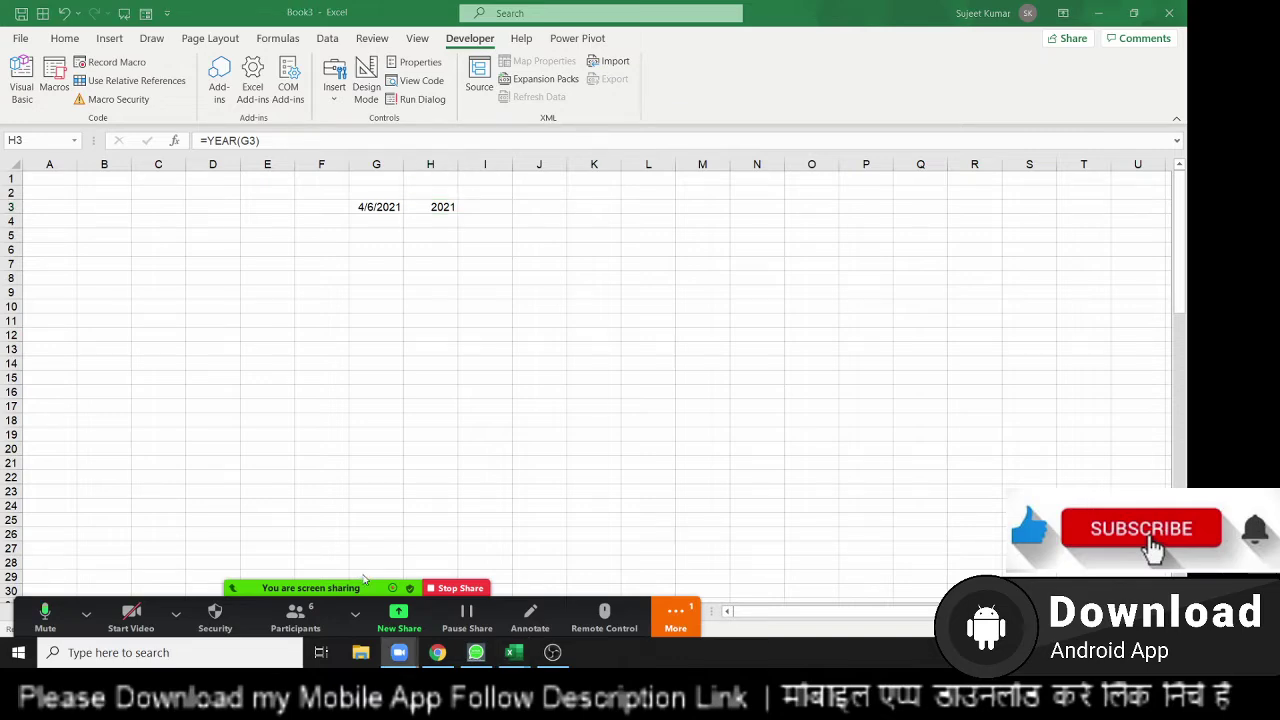
key(alt+Tab)
key(alt+Tab)
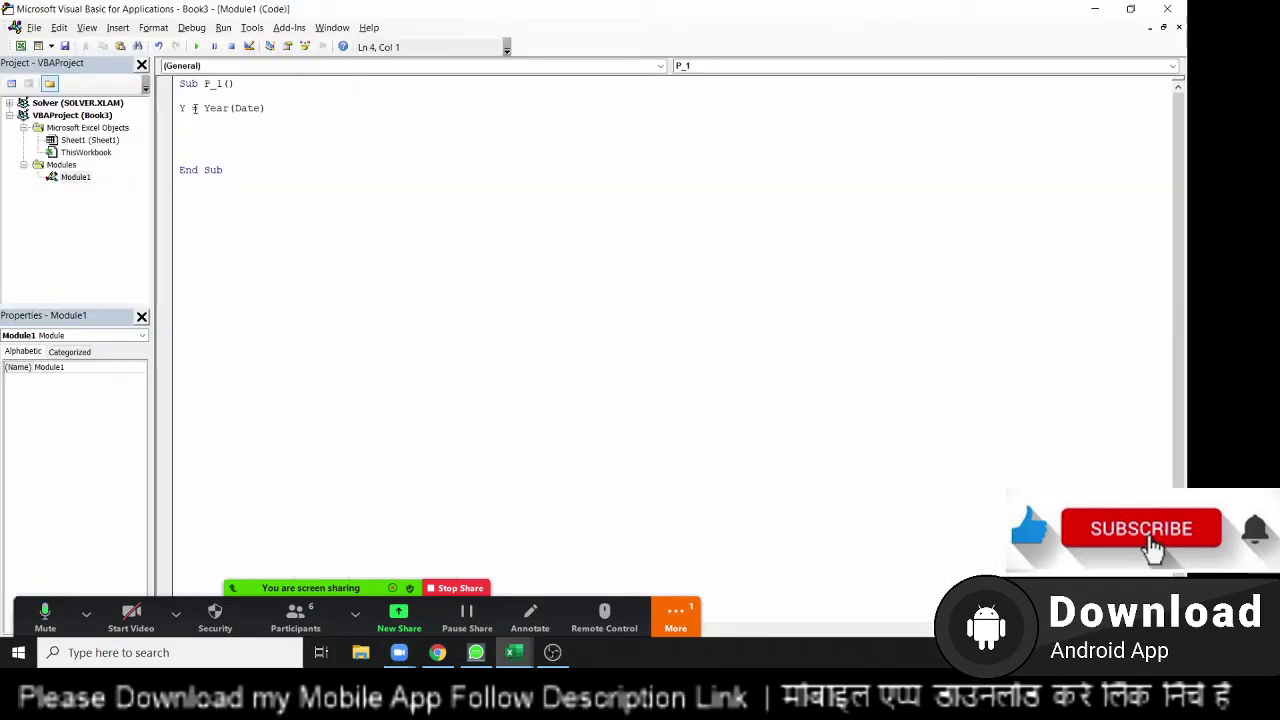
Add the lines M = Month(Date) and D = Day(Date) below the year line.
double_click(186, 107)
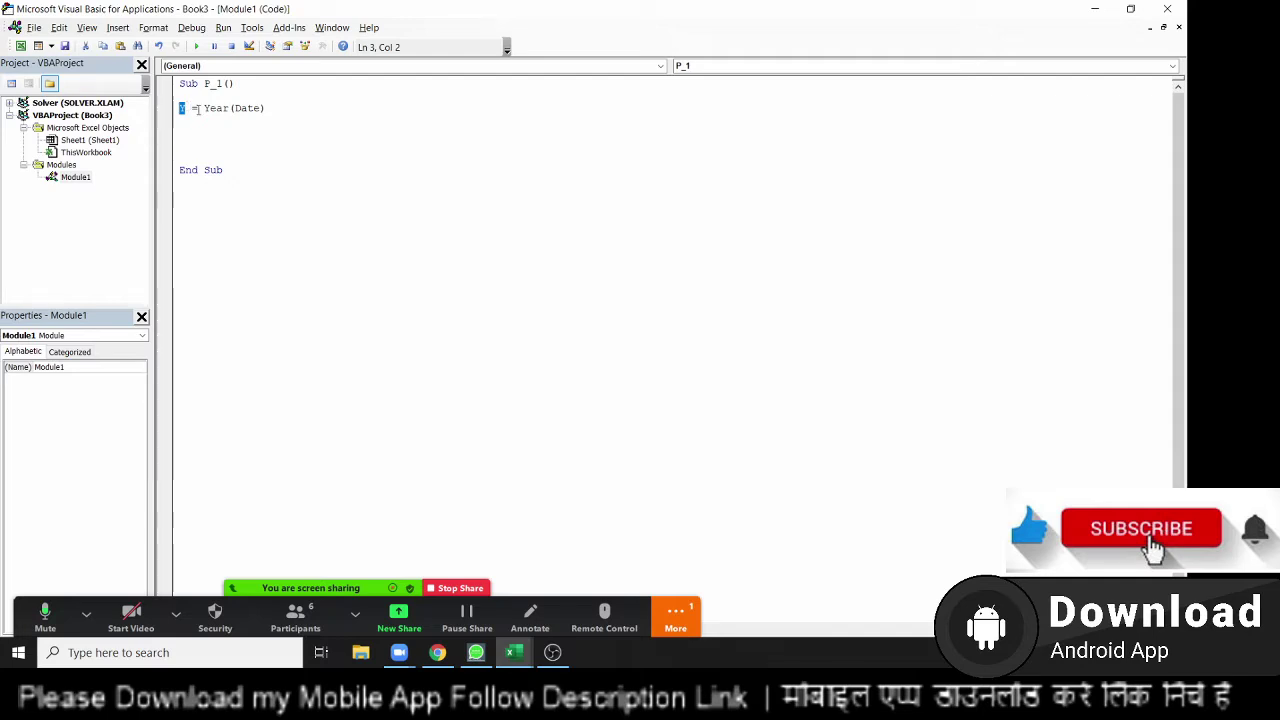
click(181, 120)
text(M)
text(=mon)
text(th()
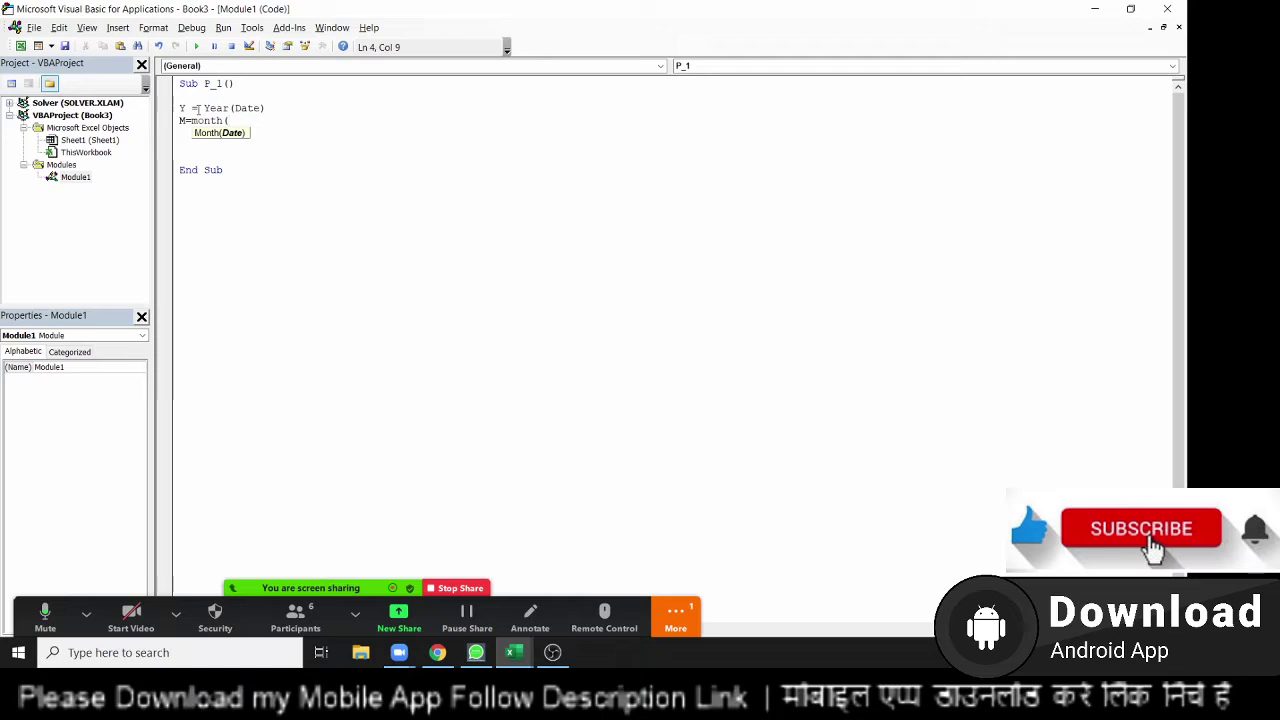
text(Date)
text())
key(Return)
text(D = )
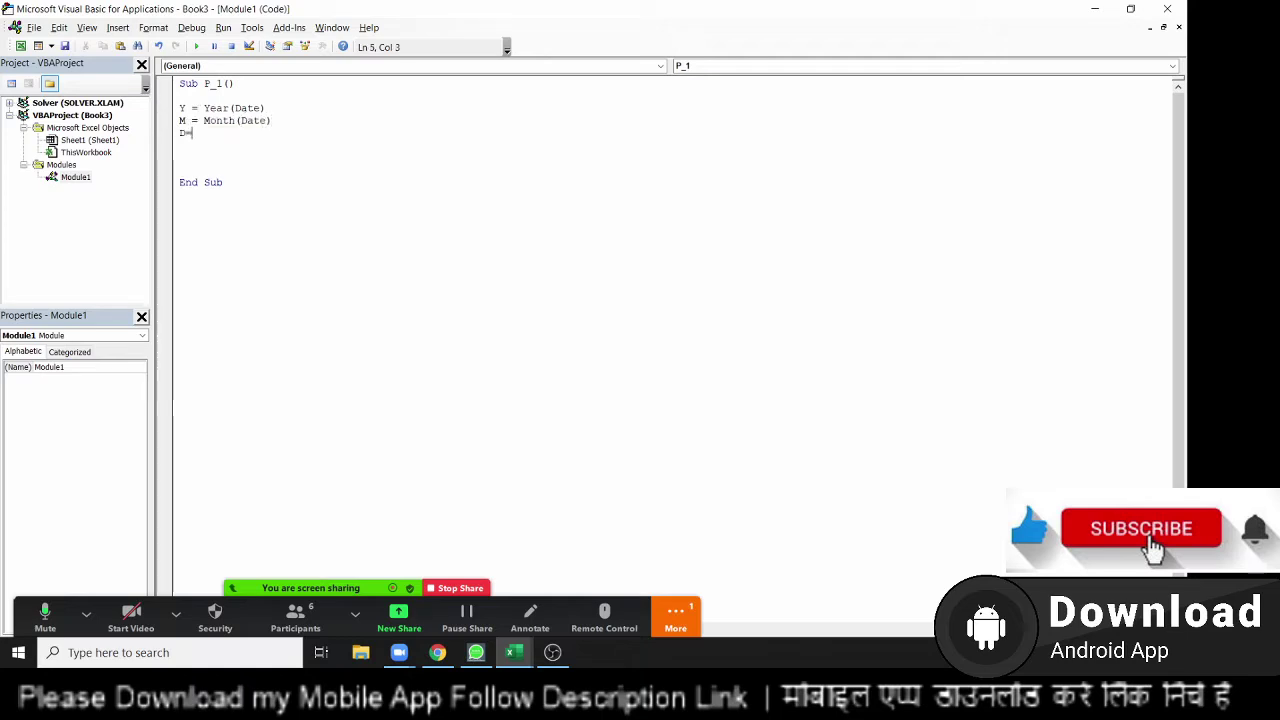
text(Day)
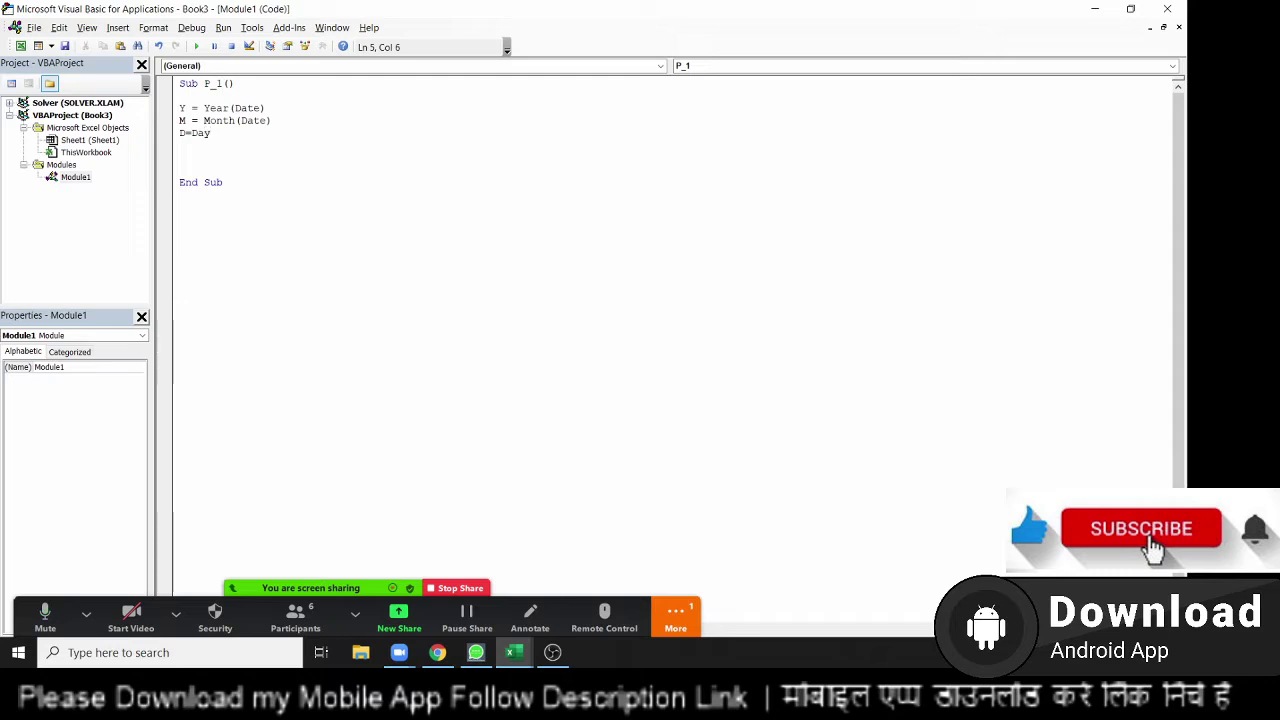
text(()
text(Date))
key(Return)
key(Return)
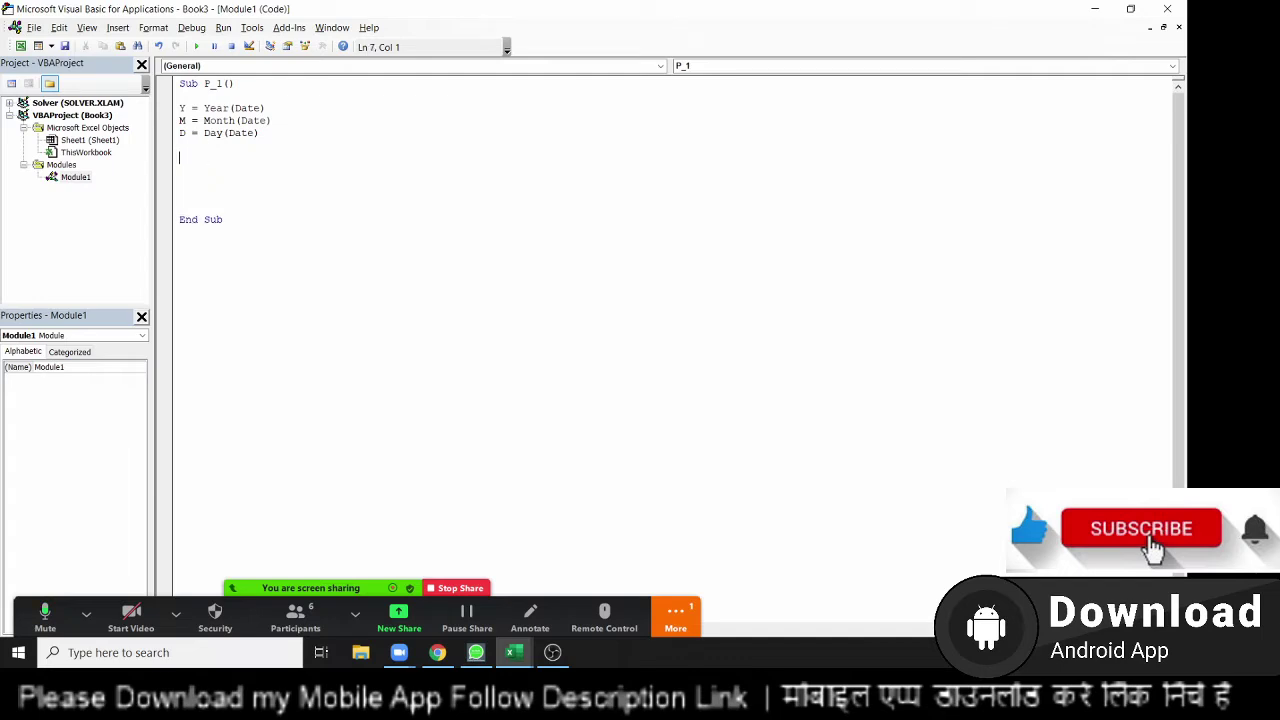
Start an mkdir line in the macro, then bring up File Explorer.
text(mkdir)
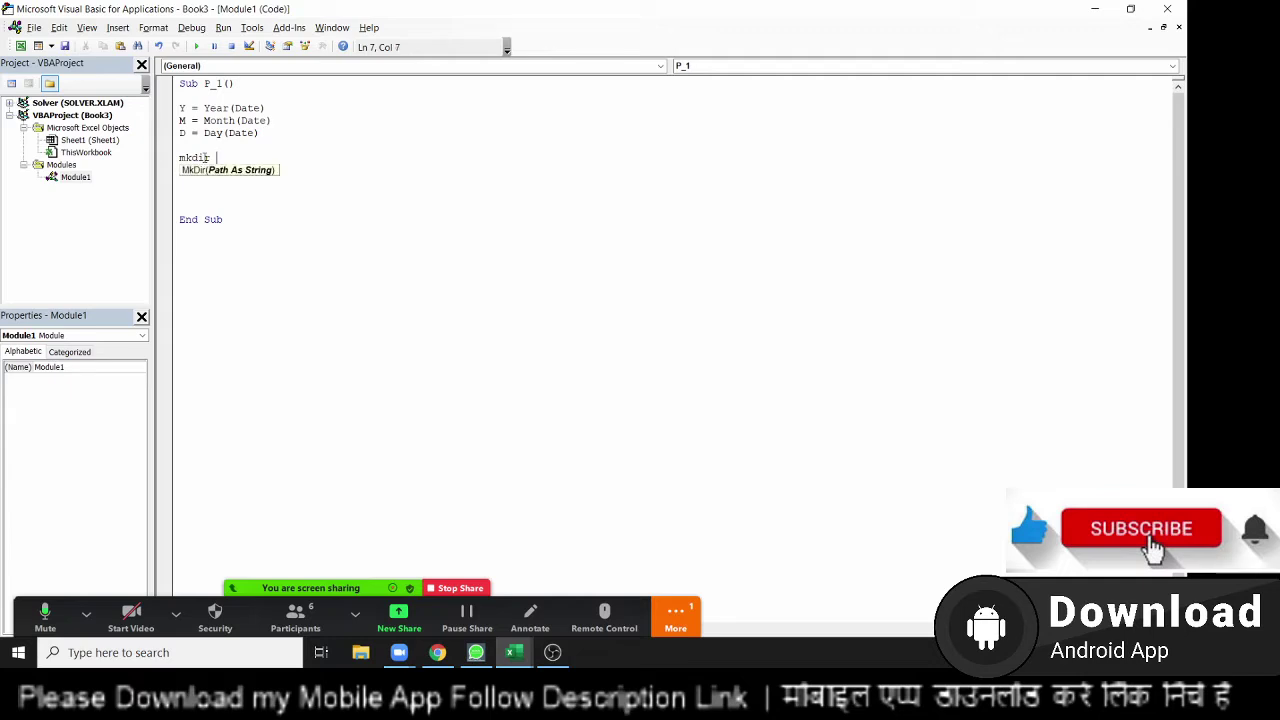
key(alt+Tab)
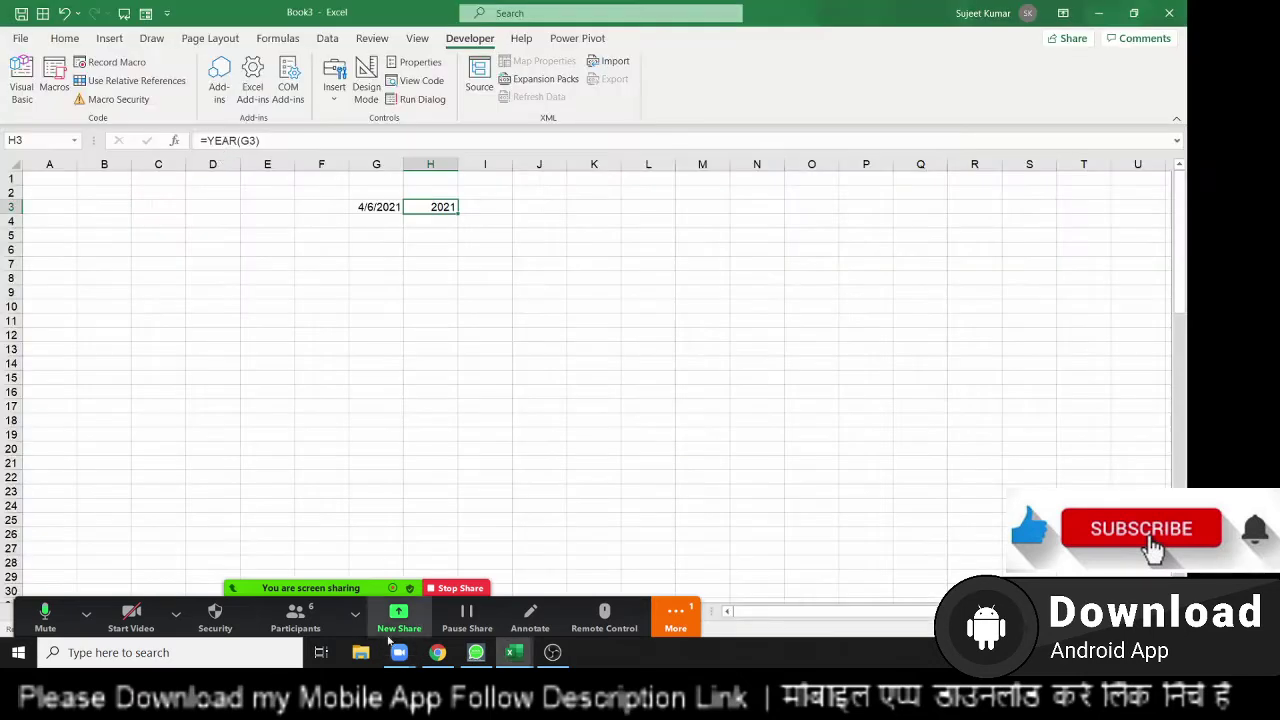
click(361, 652)
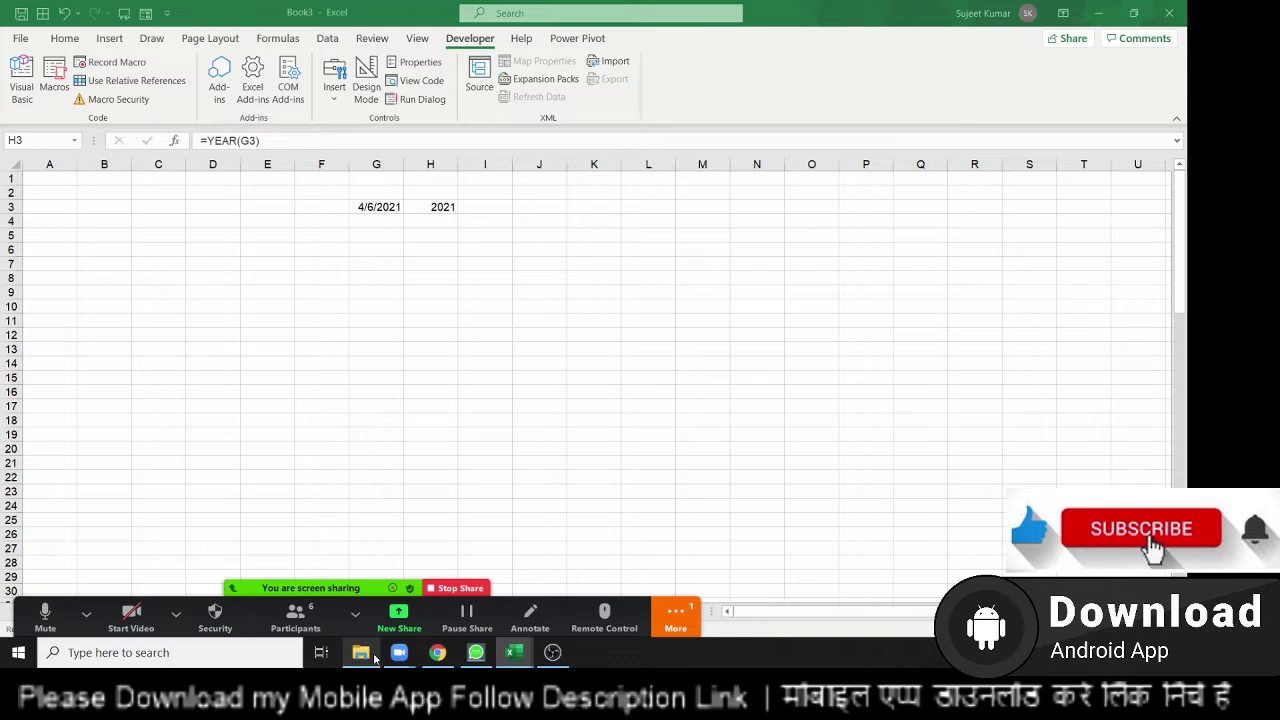
click(375, 656)
Browse to the OS (D:) drive in File Explorer and view its D:\ path.
click(361, 652)
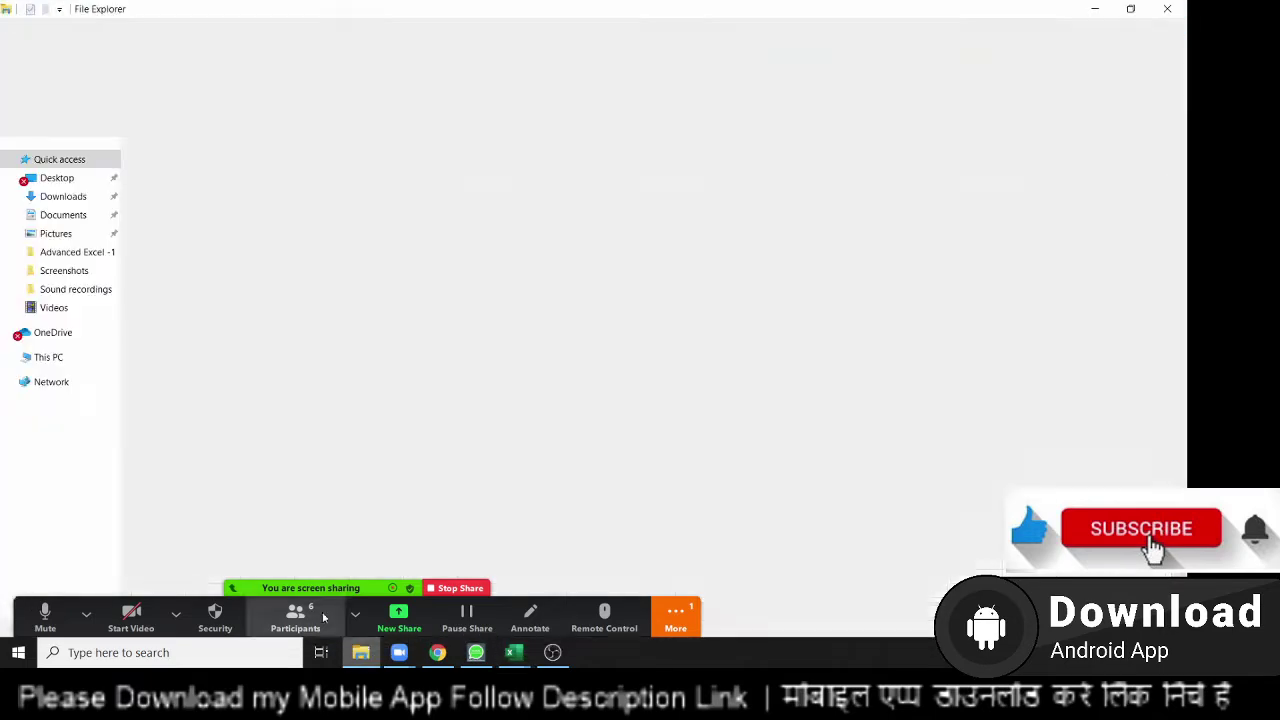
click(50, 358)
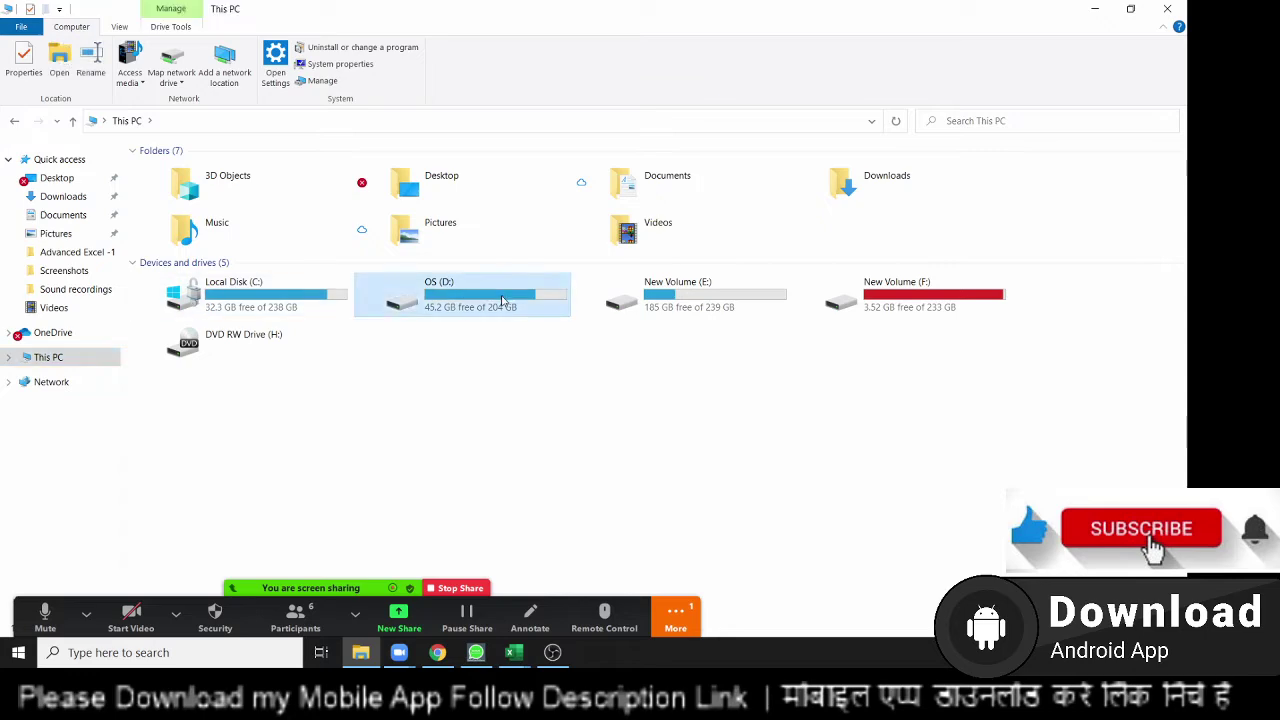
double_click(503, 300)
click(361, 118)
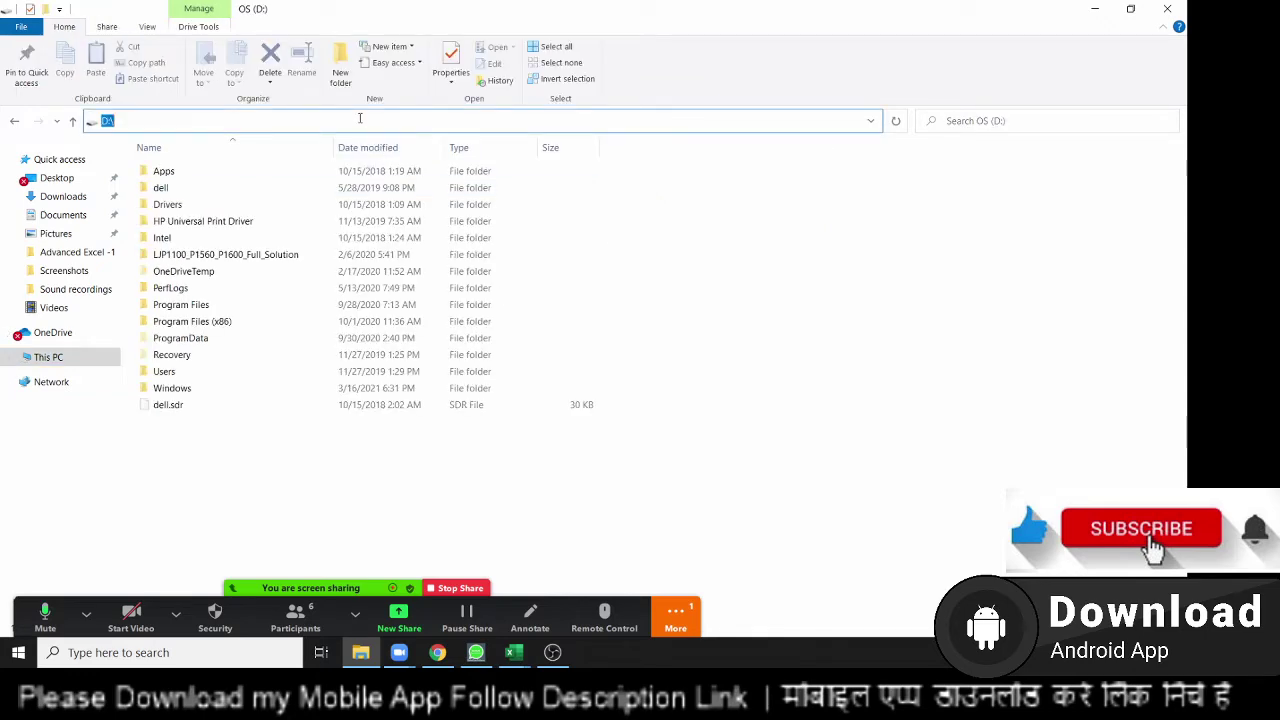
key(alt+Tab)
key(alt+Tab)
key(alt+Tab)
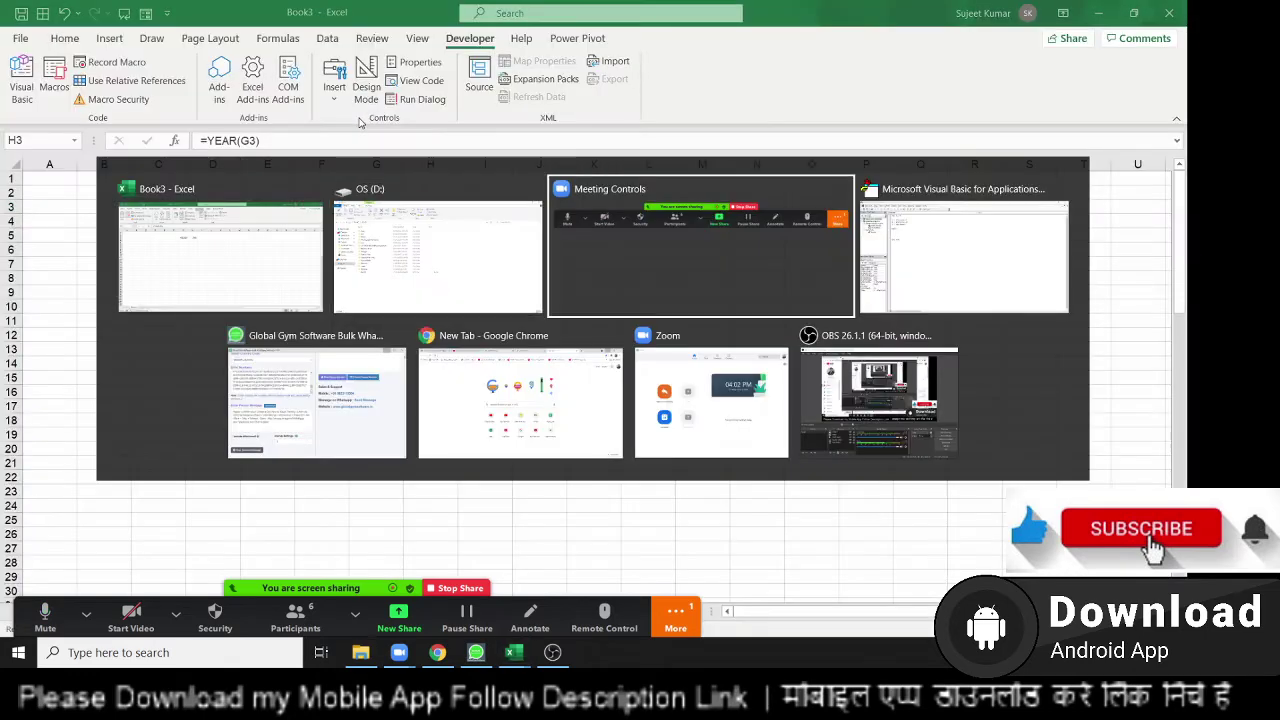
key(alt+Tab)
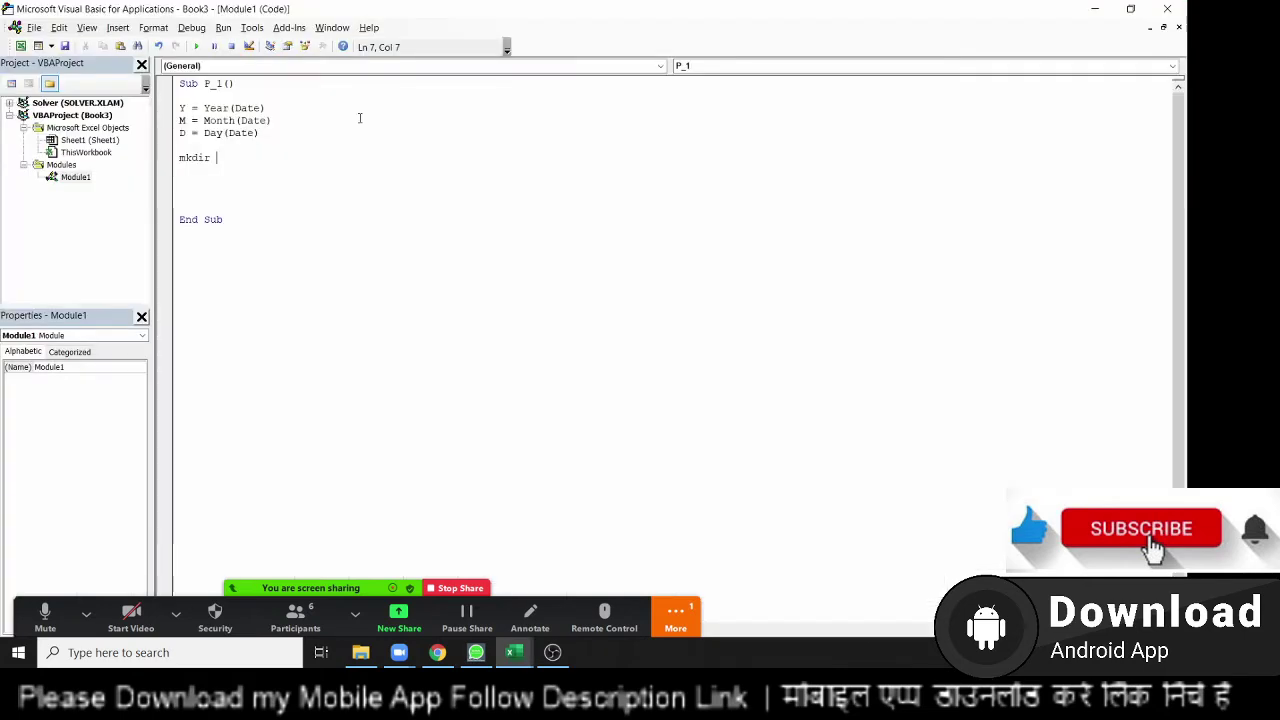
Complete the line MkDir "D:\" & y, replacing the hard-coded 2021 path.
text("D:\)
text(2021)
text(")
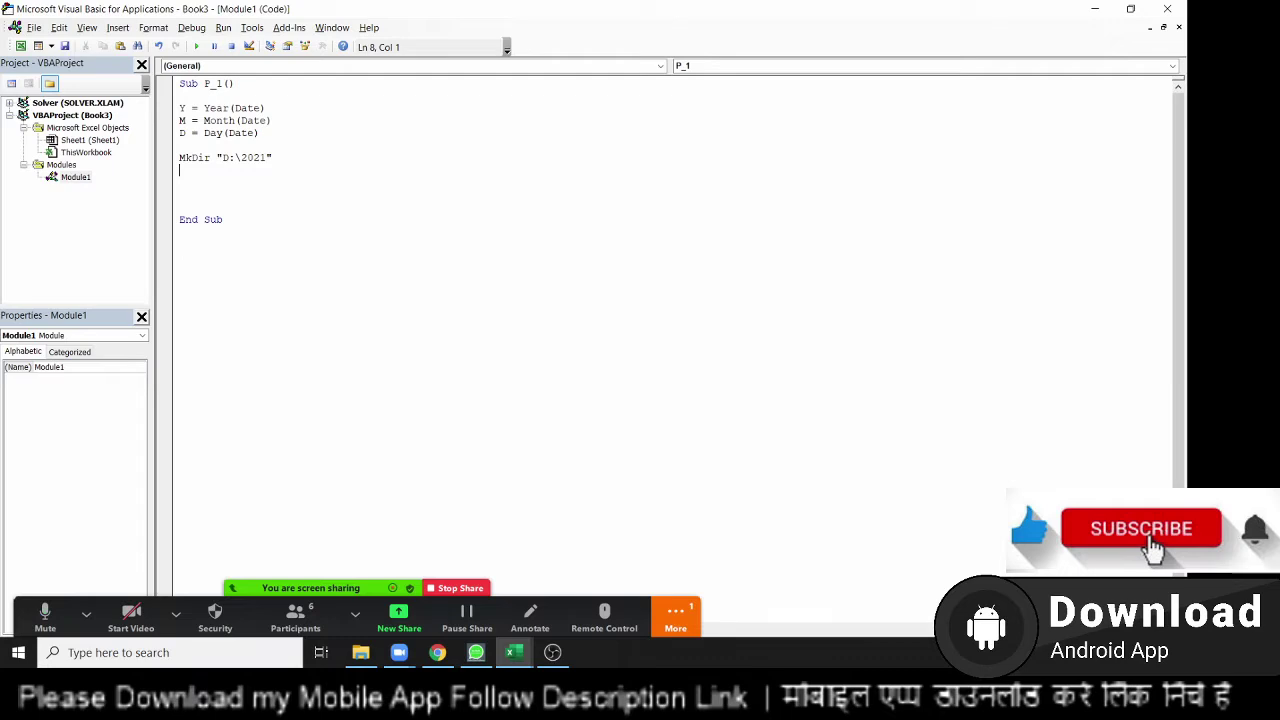
key(BackSpace)
key(BackSpace)
key(BackSpace)
key(BackSpace)
key(BackSpace)
key(BackSpace)
text(" & )
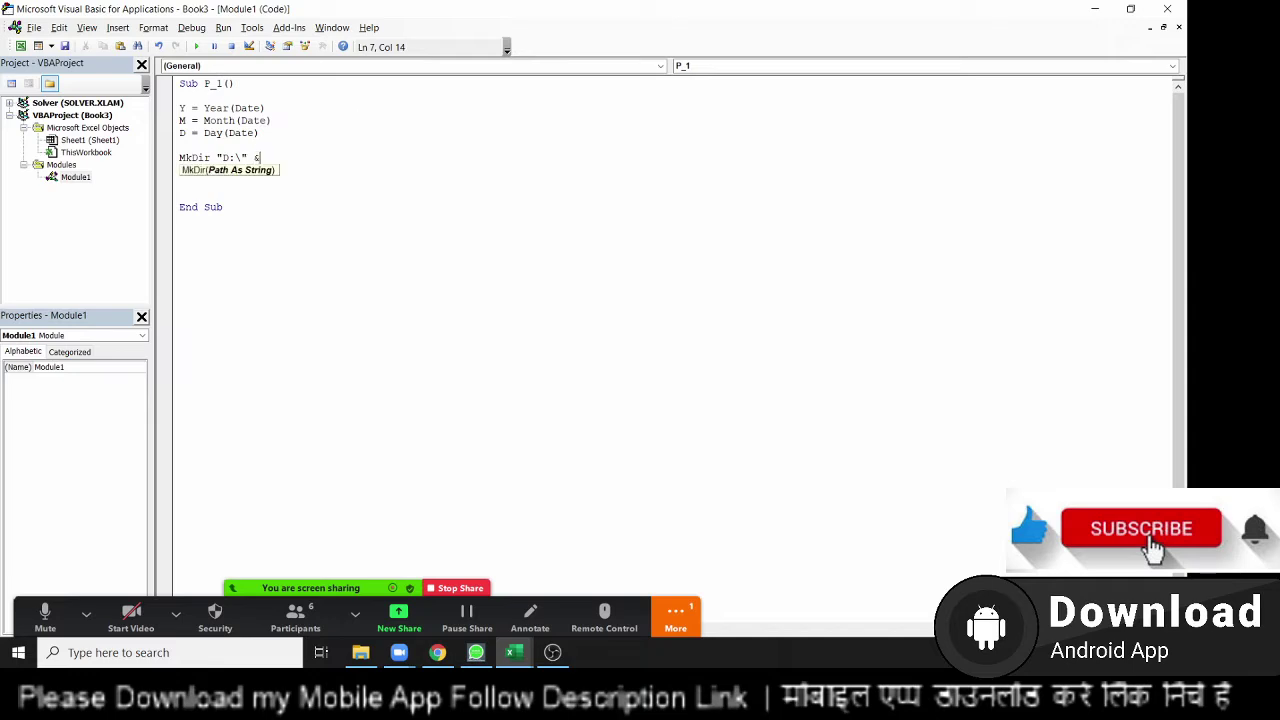
text(y)
key(Return)
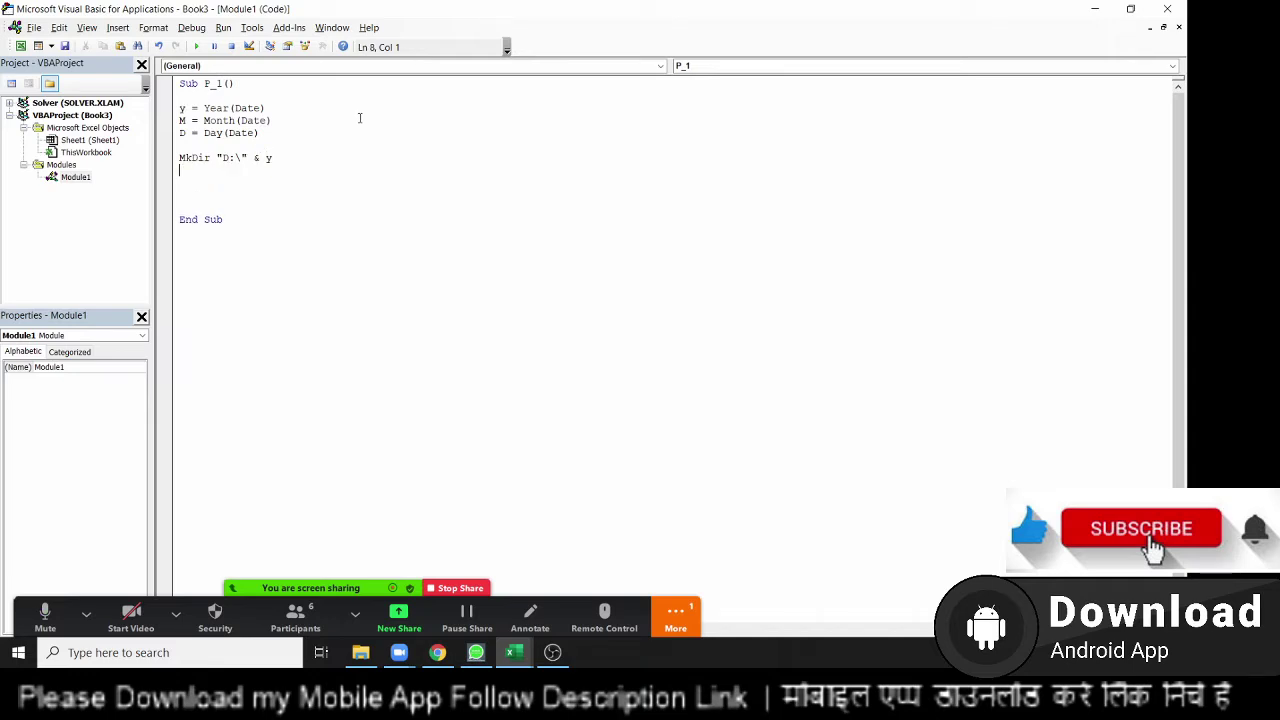
key(shift+Down)
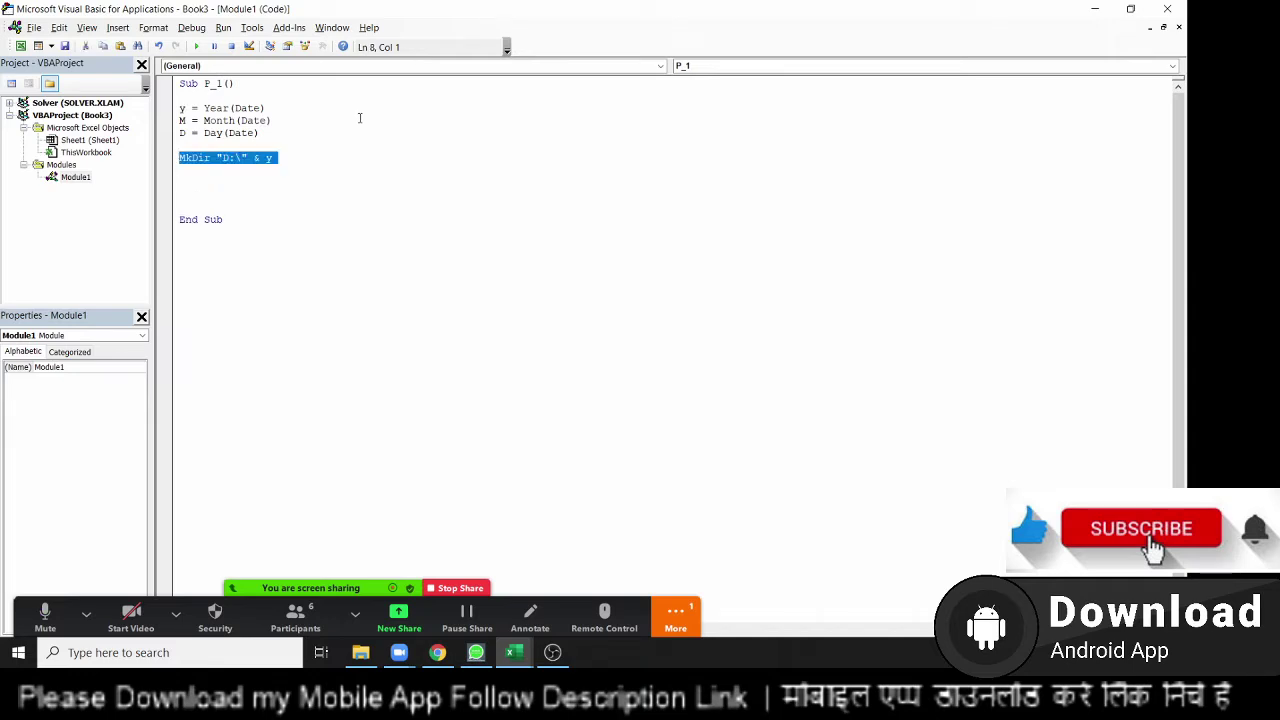
key(Right)
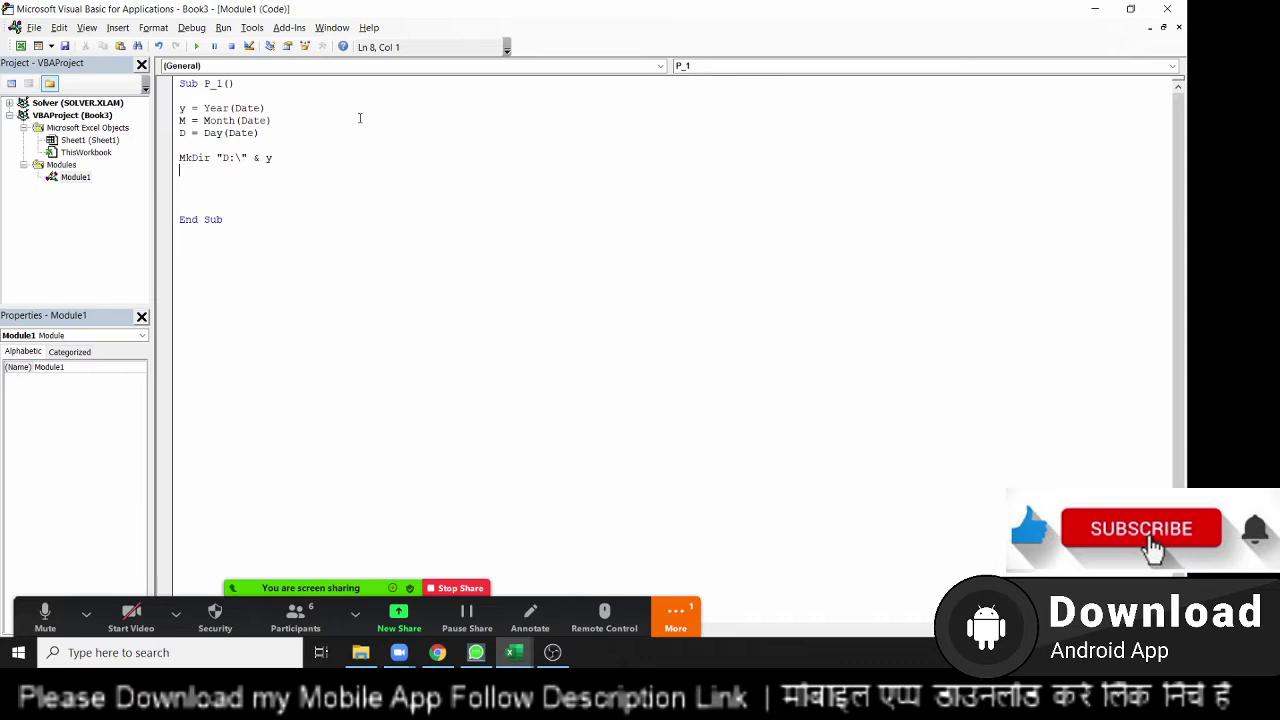
Duplicate the MkDir line and append & "\" & m to create the month folder.
text(mkdi)
text(r)
key(BackSpace)
key(BackSpace)
key(BackSpace)
key(BackSpace)
key(BackSpace)
key(shift+Up)
key(ctrl+c)
key(ctrl+v)
key(ctrl+v)
key(BackSpace)
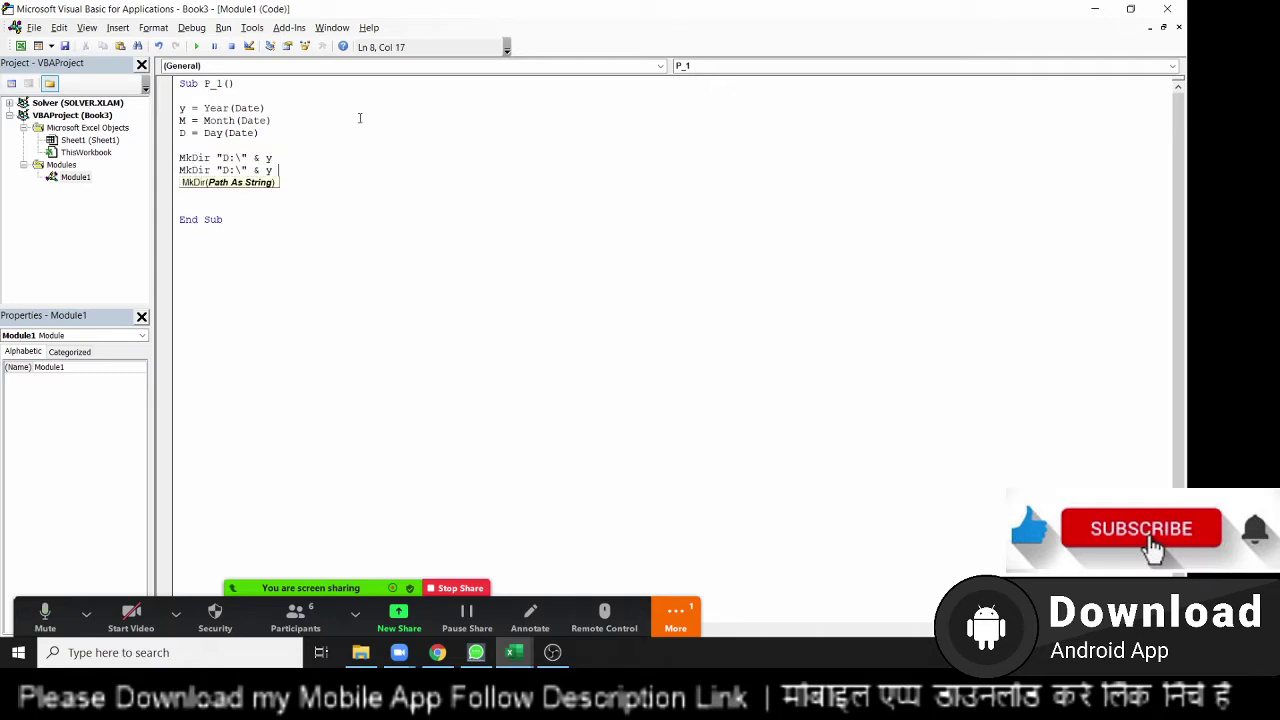
text(& ")
text(\" )
text(& ,)
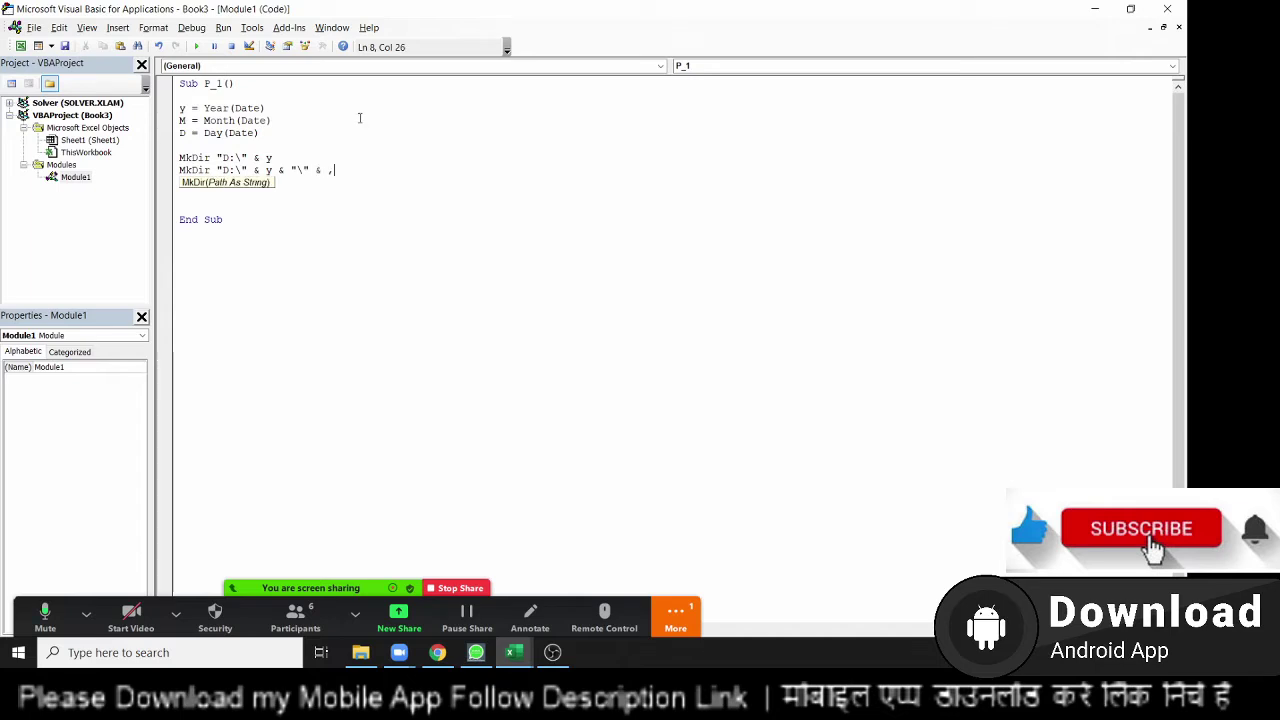
text(m)
key(Return)
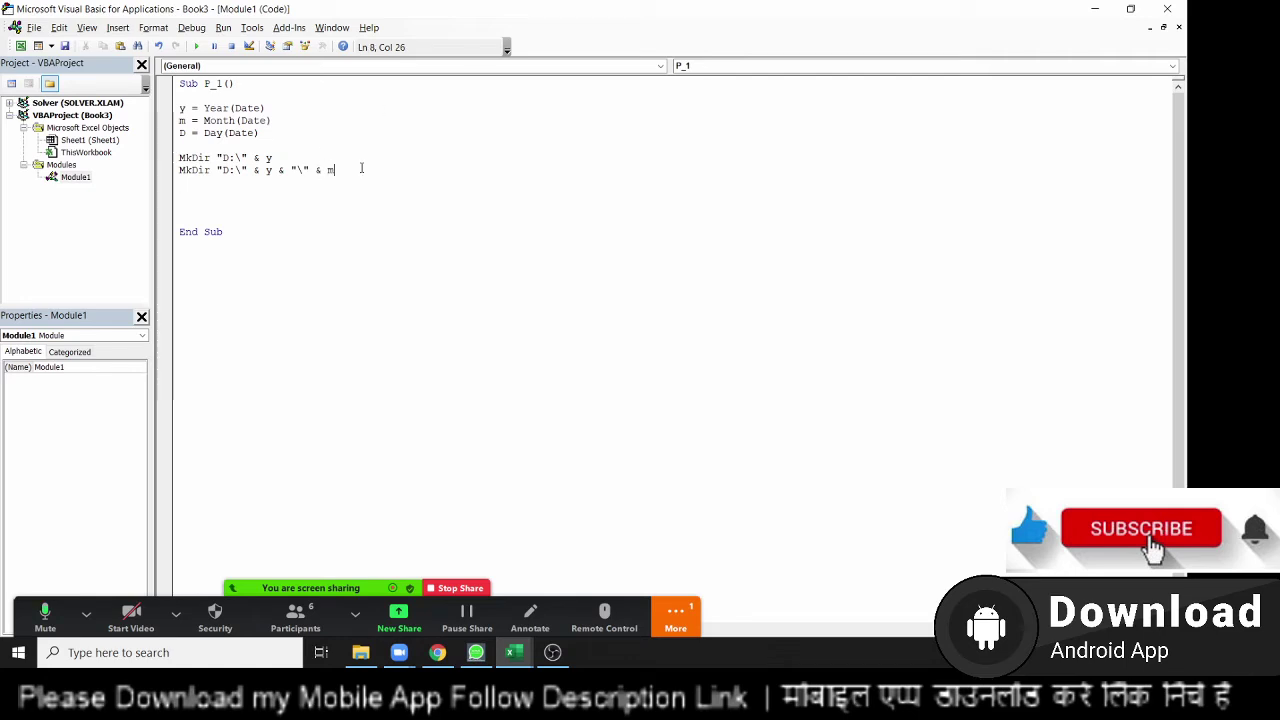
Add the example comment 'D:\2021\4 after the month folder line.
key(BackSpace)
text("D)
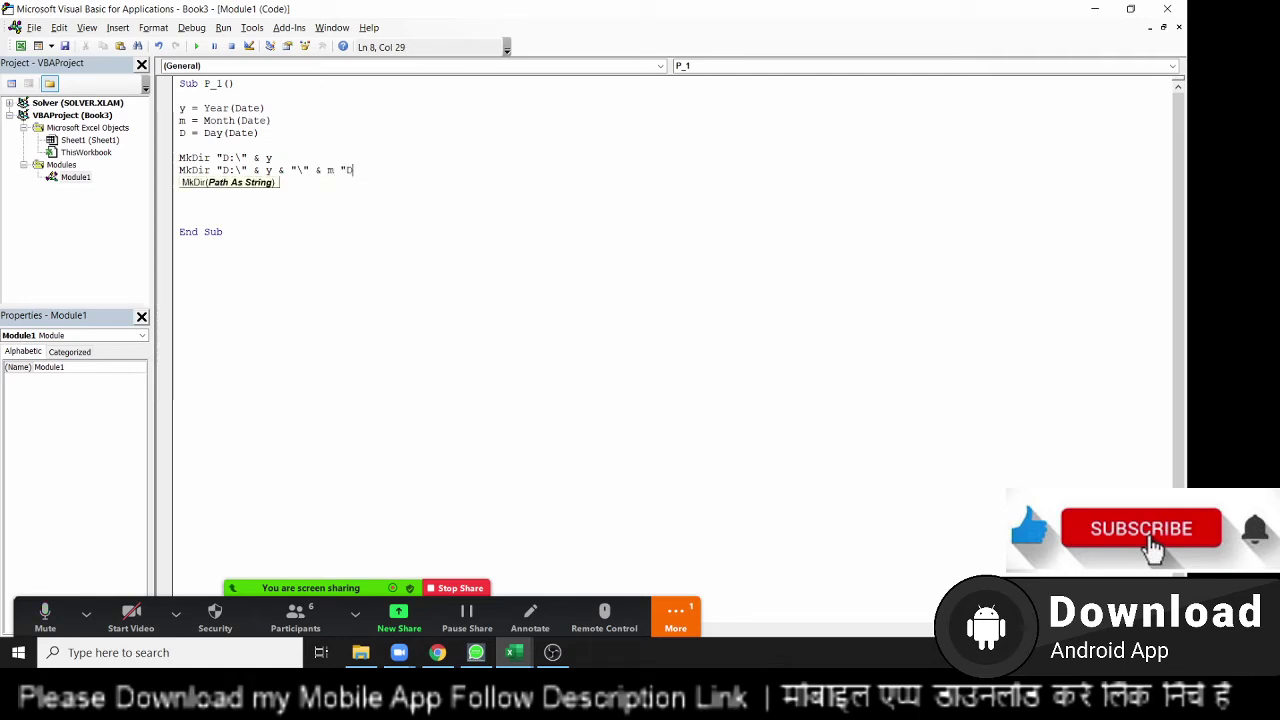
text(:\)
text(2021)
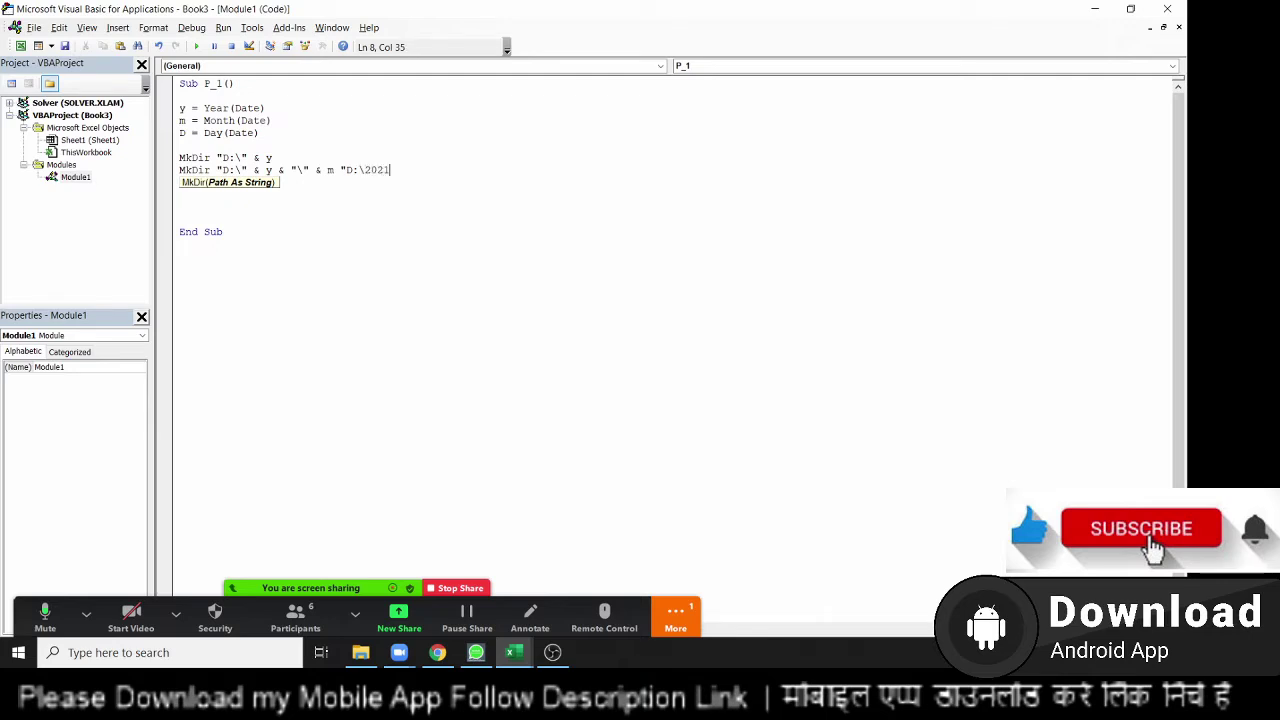
text(\)
text(21)
key(BackSpace)
key(BackSpace)
text(4)
key(Return)
click(583, 388)
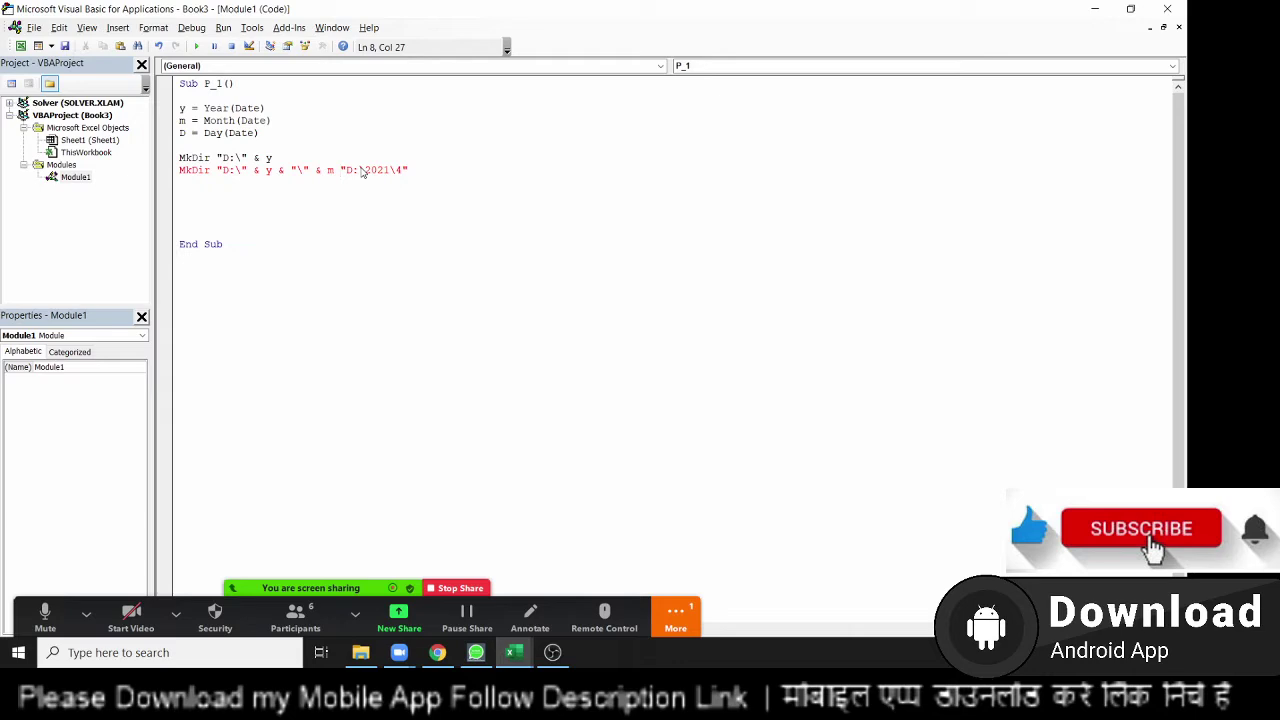
text(')
key(Down)
click(415, 170)
Duplicate the month MkDir line and append & "\" & d for the day folder.
drag(336, 170, 180, 170)
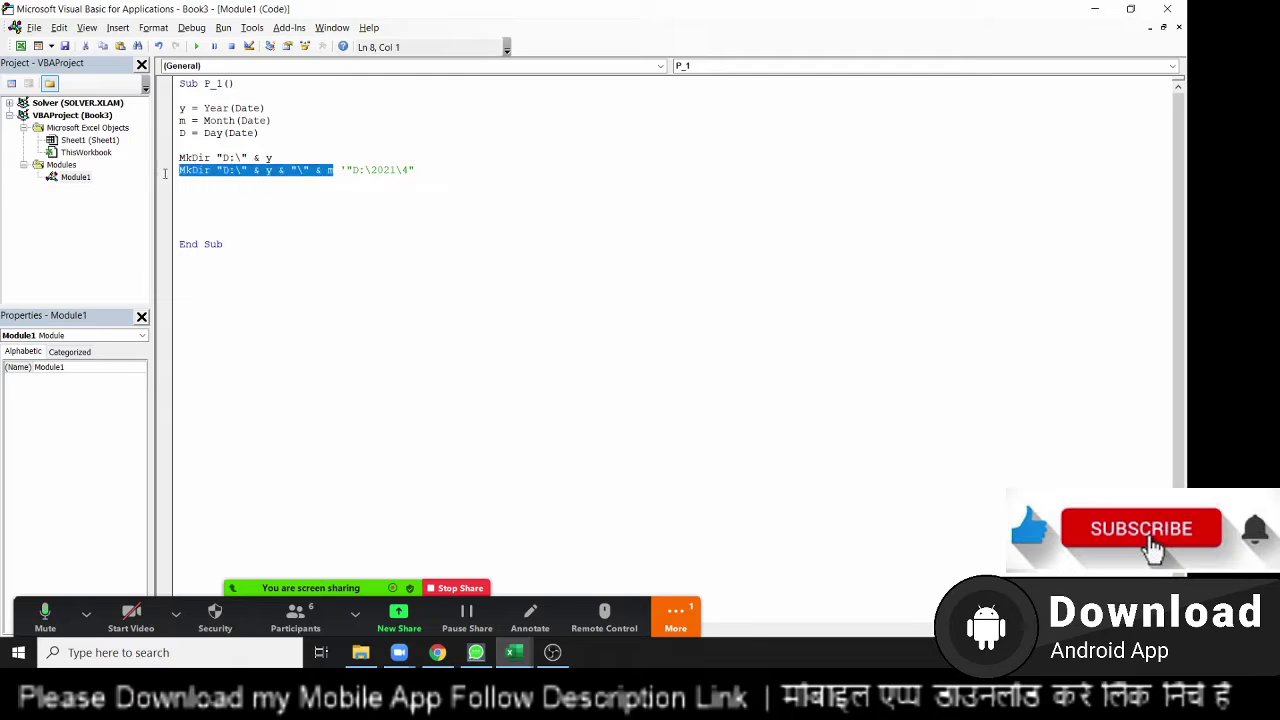
click(203, 228)
click(172, 174)
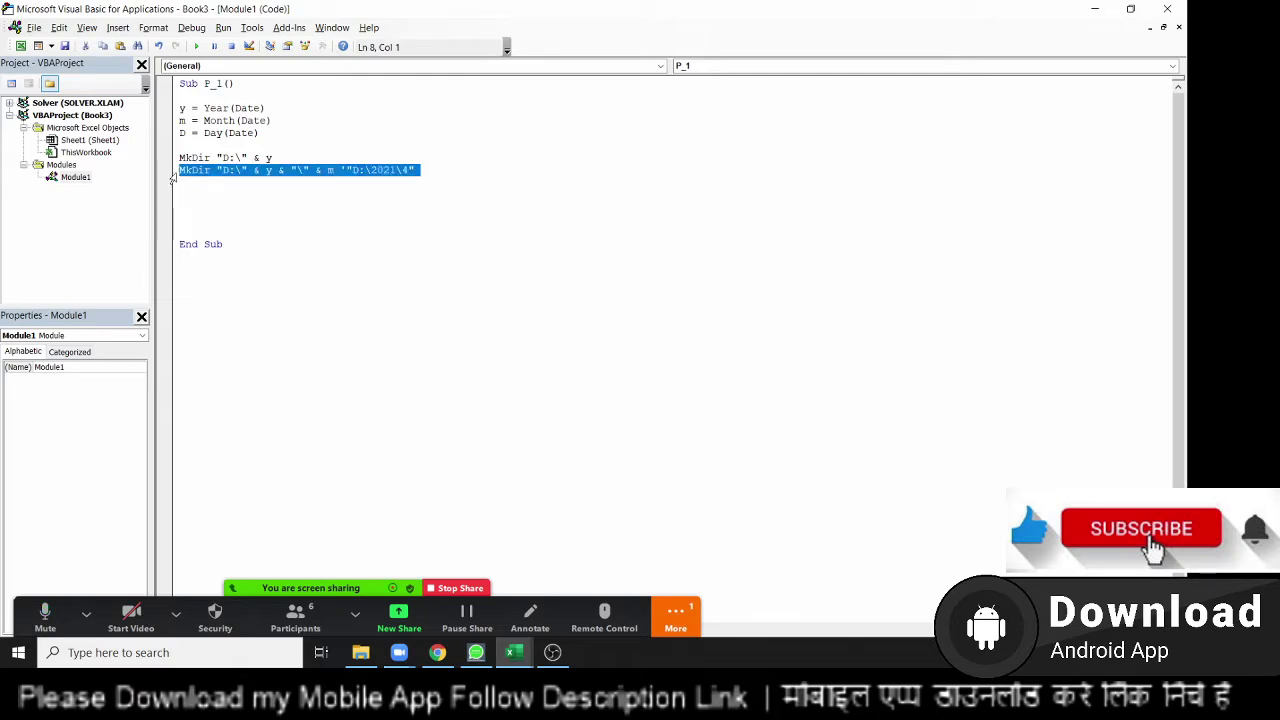
key(ctrl+c)
key(Down)
key(ctrl+v)
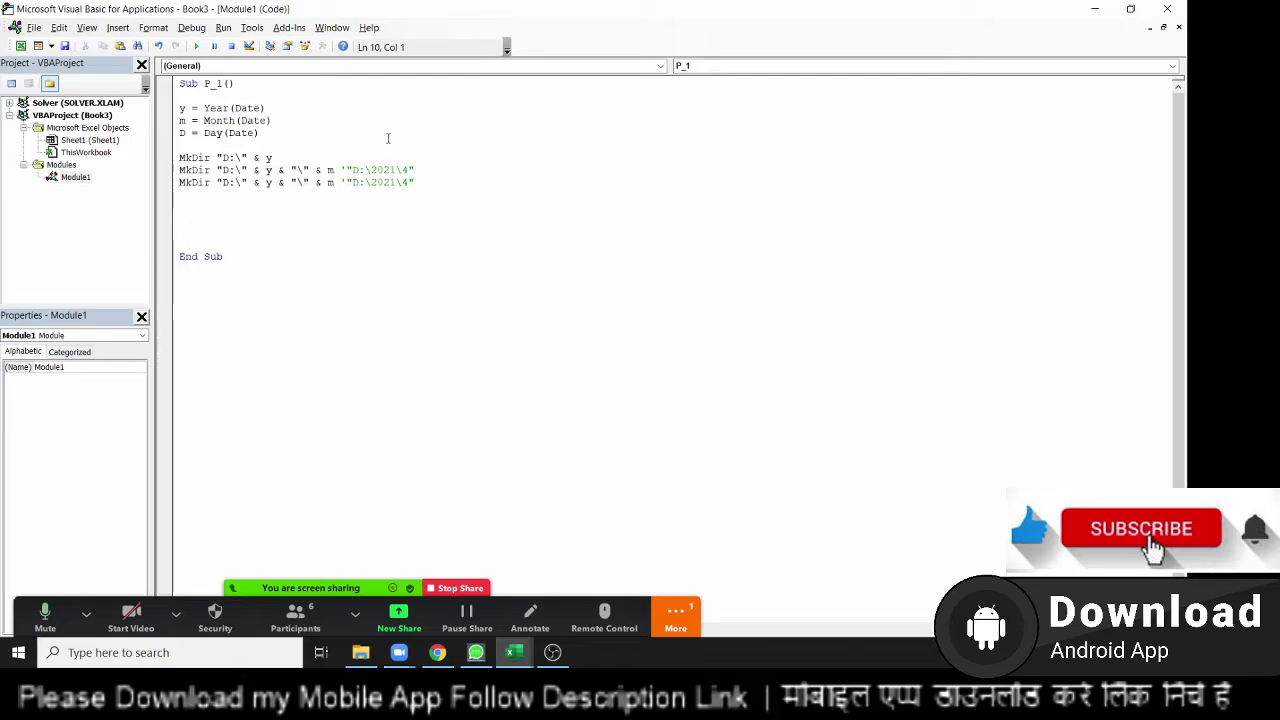
click(339, 183)
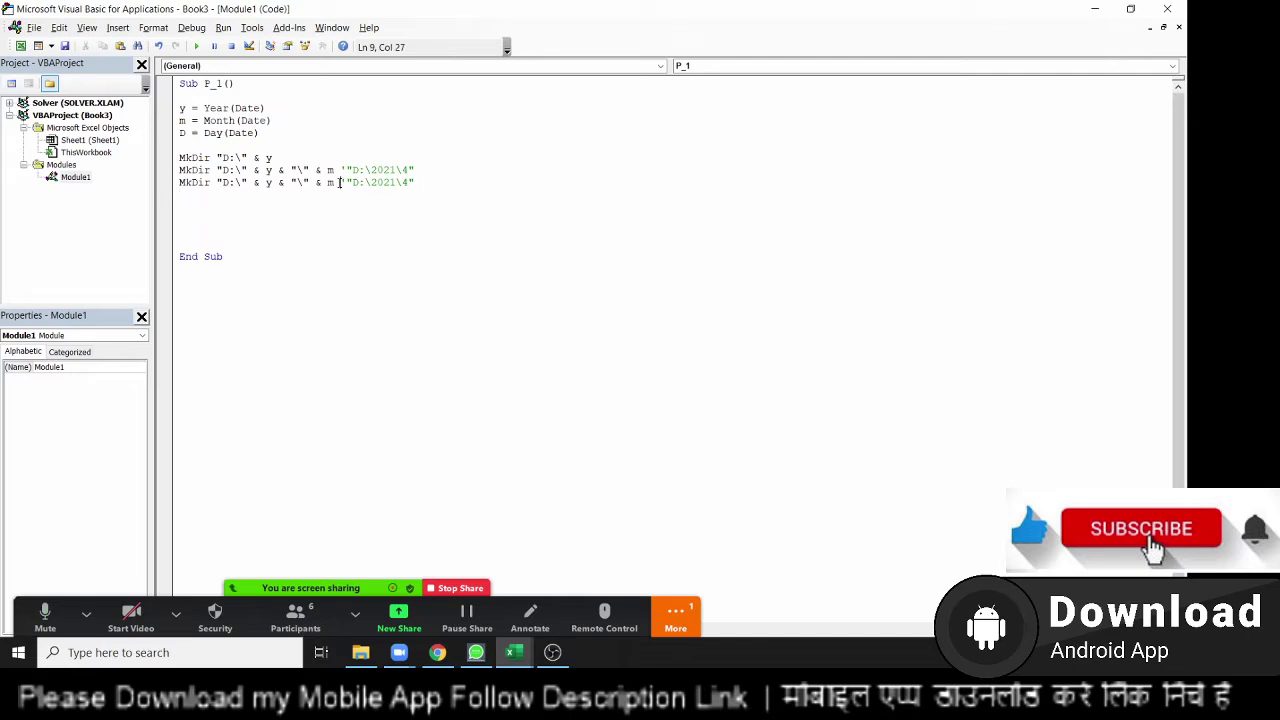
key(Delete)
text(& y & ")
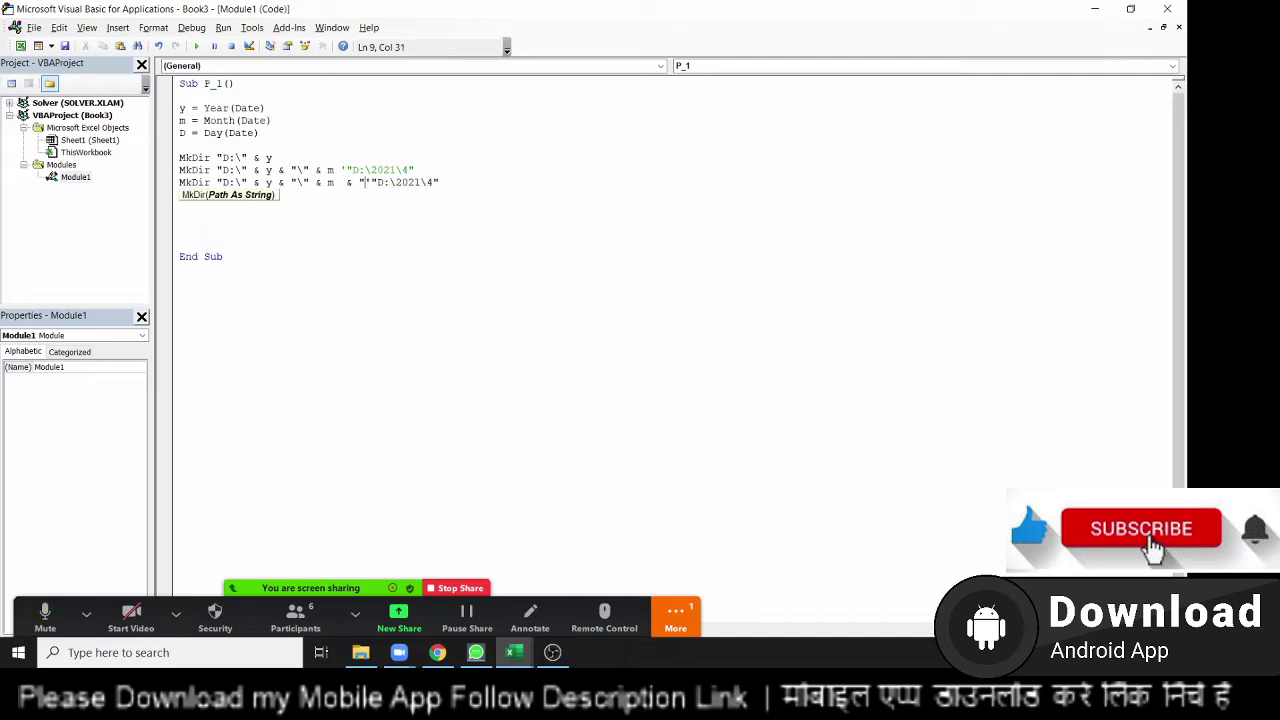
text(\)
text(& )
text(d)
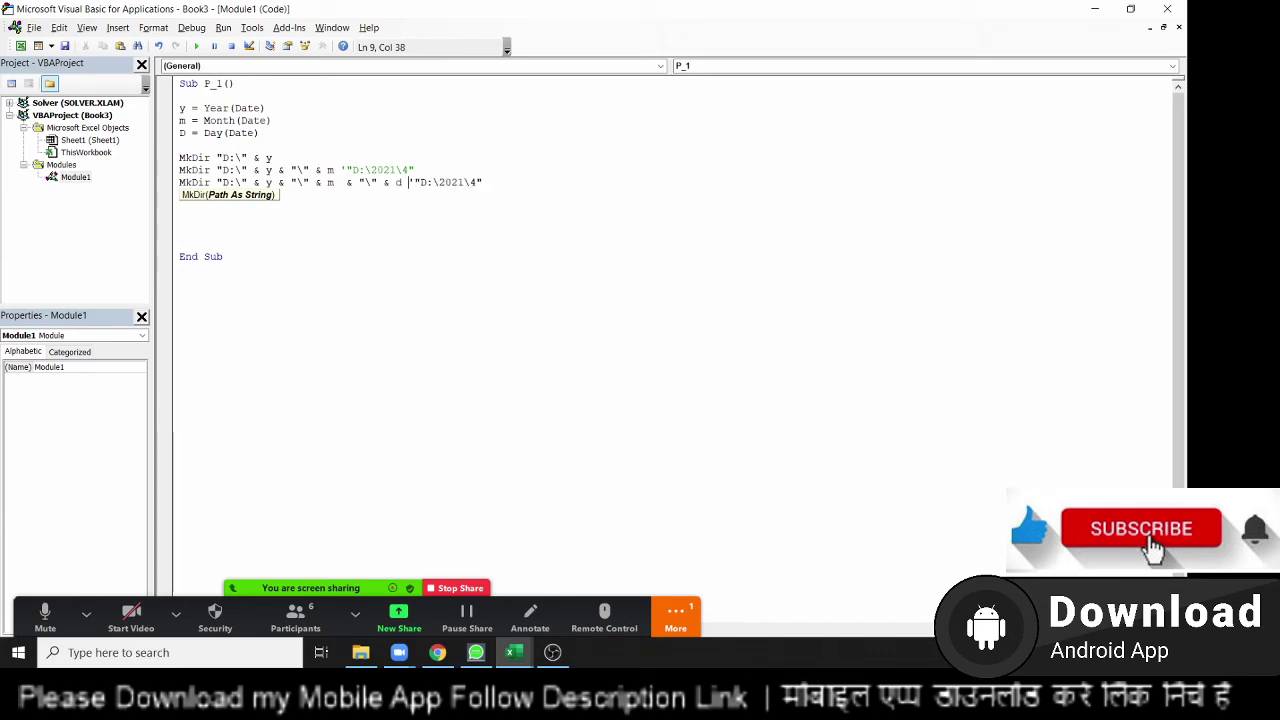
Change the copied comment to D:\2021\4\6 and close a meeting chat popup.
click(477, 182)
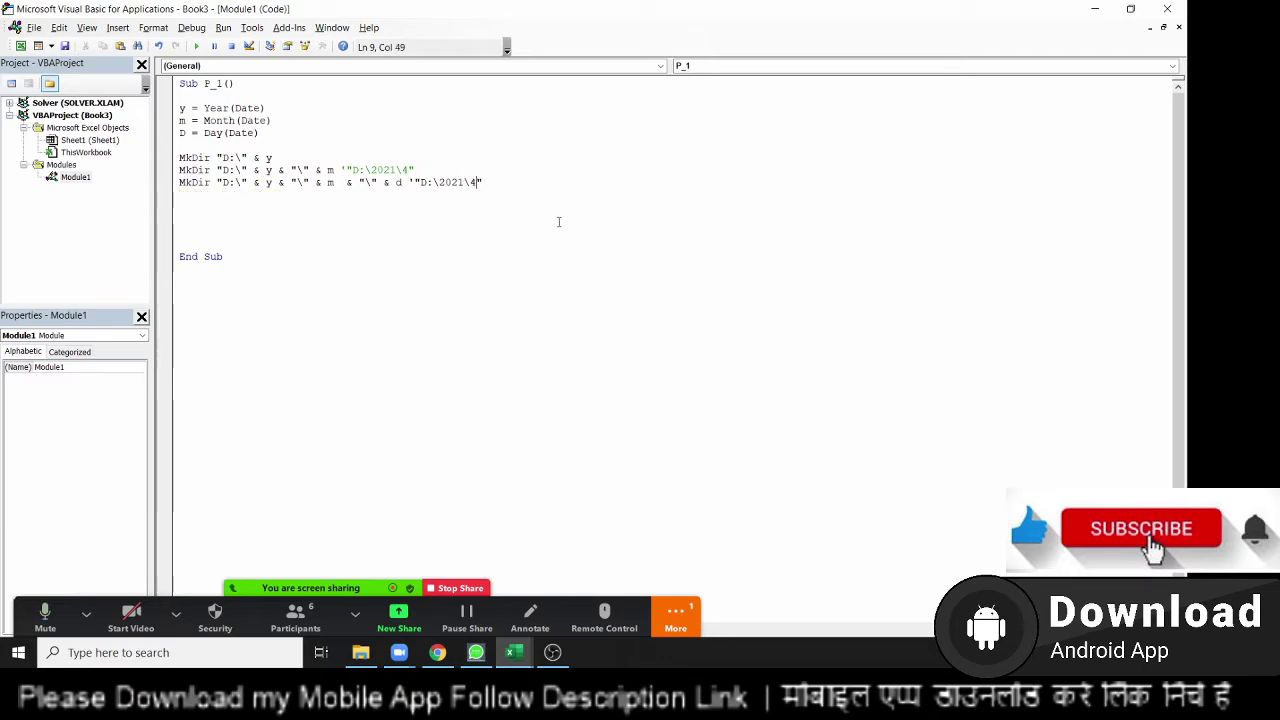
text(\6)
click(518, 245)
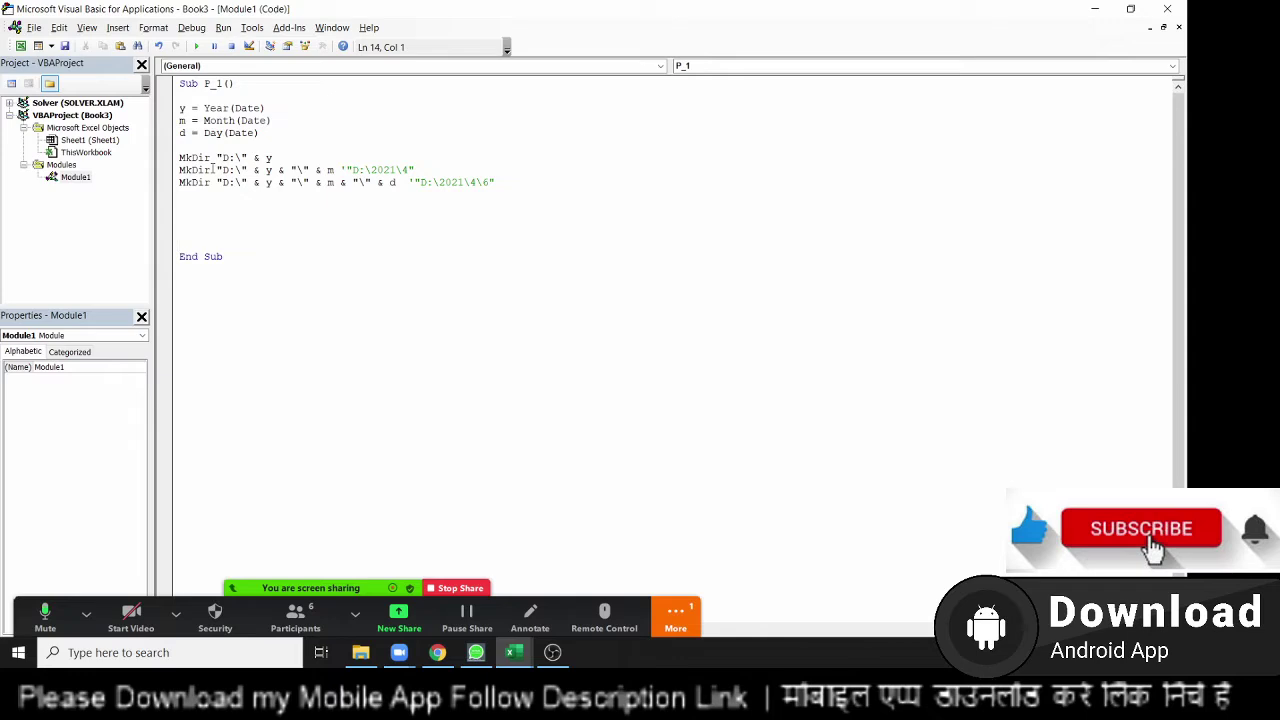
click(677, 614)
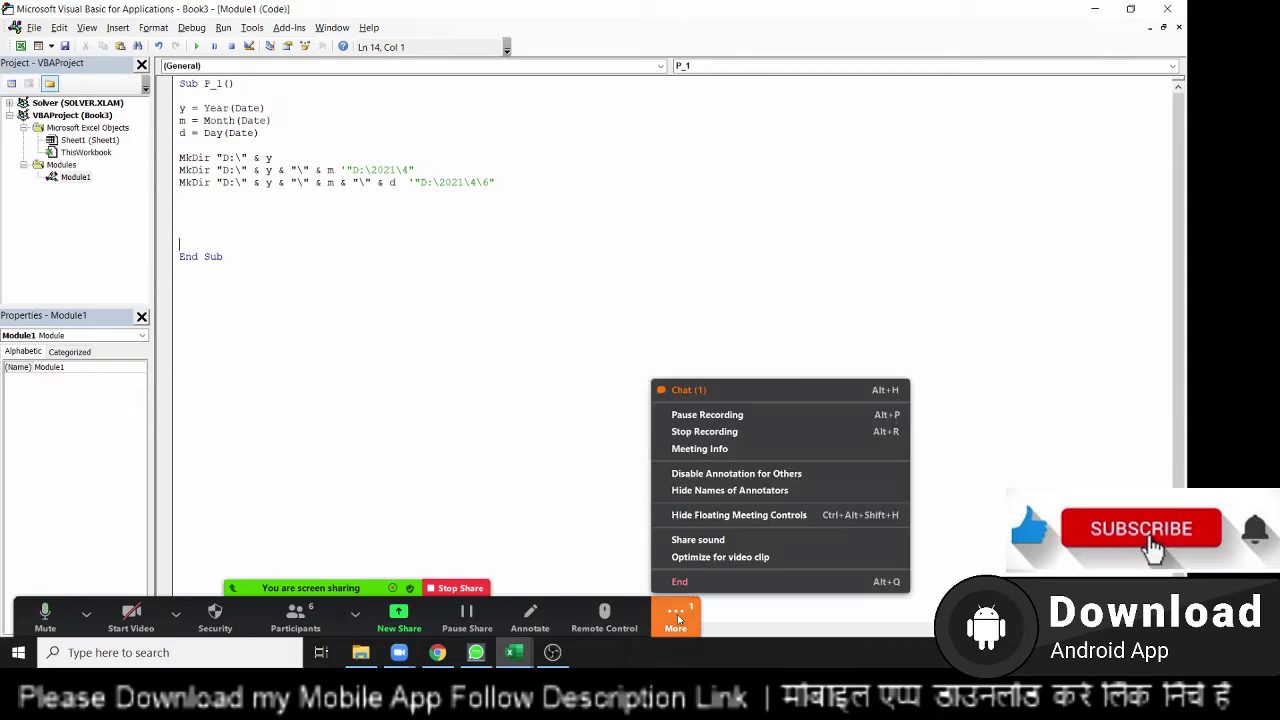
click(708, 393)
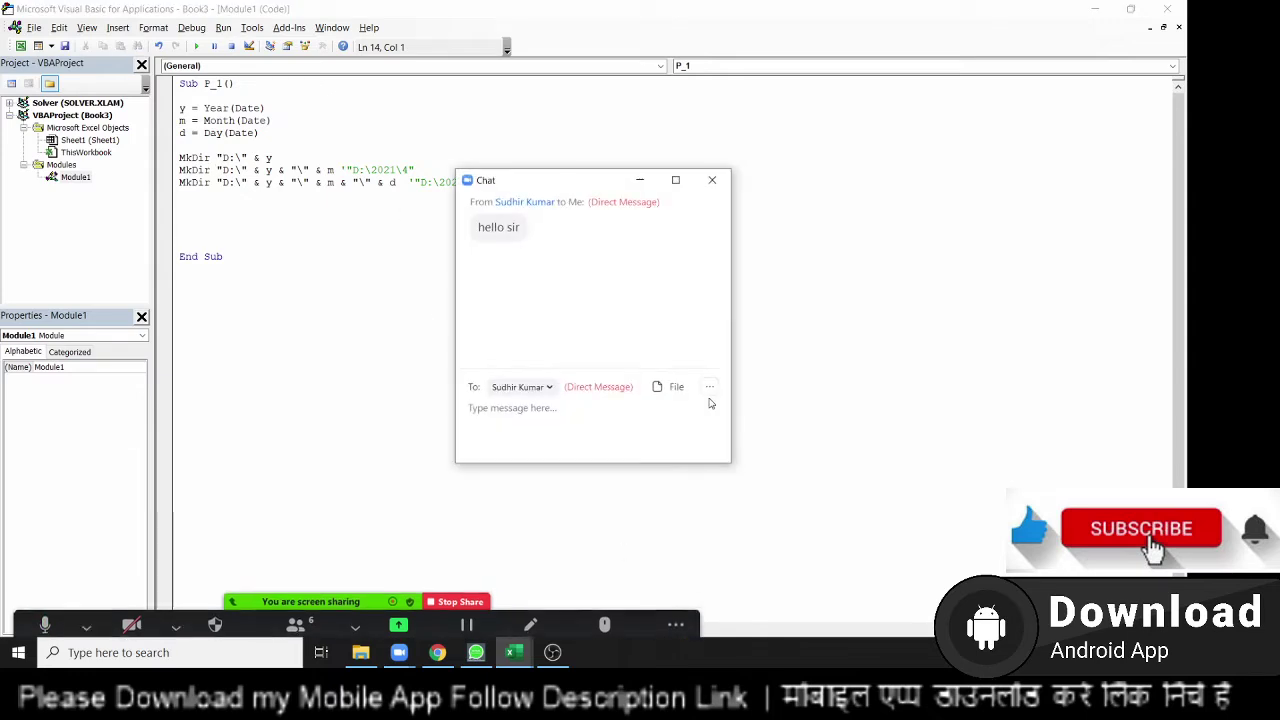
click(722, 184)
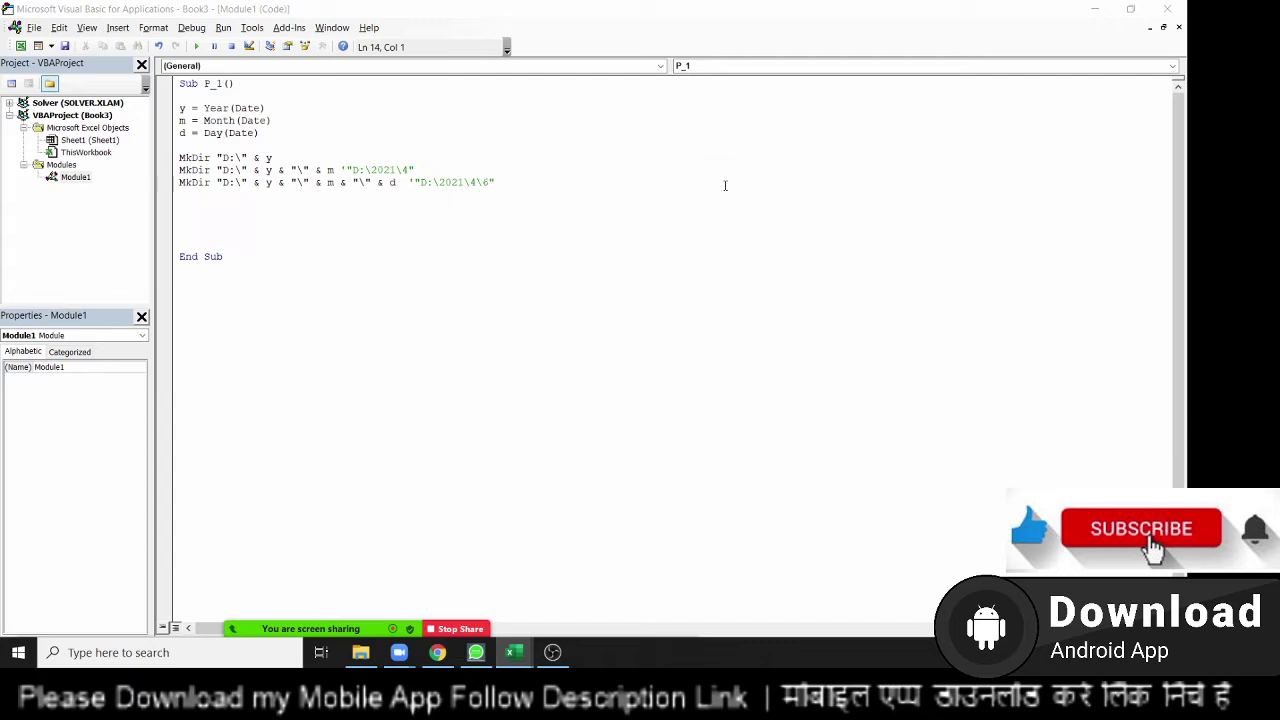
click(254, 211)
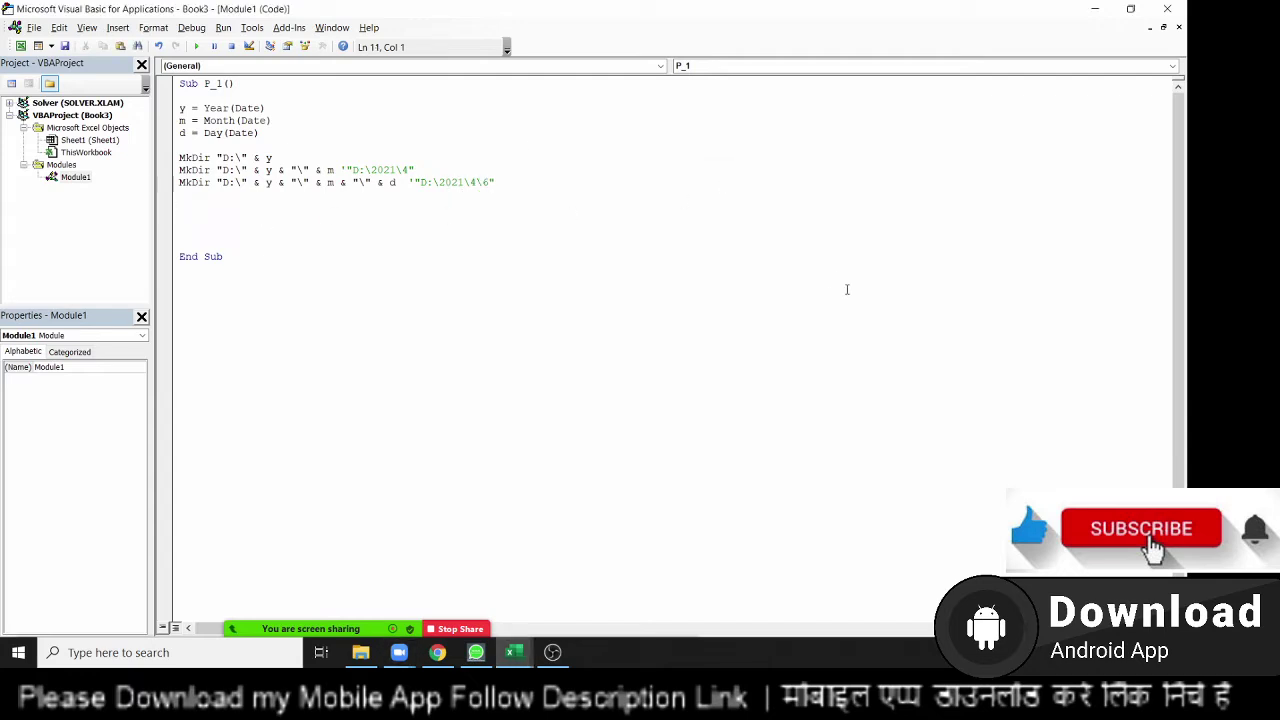
Select the day-folder path expression at the end of the third MkDir line.
key(Up)
key(Up)
key(shift+Right)
key(shift+Right)
key(shift+Right)
key(shift+Right)
key(shift+Right)
key(shift+Right)
key(shift+Right)
key(shift+Right)
key(shift+Right)
key(shift+Right)
key(Right)
key(Down)
key(Up)
key(Up)
key(shift+Left)
key(shift+Left)
key(shift+Left)
key(shift+Left)
key(shift+Left)
key(shift+Left)
key(shift+Left)
key(shift+Left)
key(shift+Left)
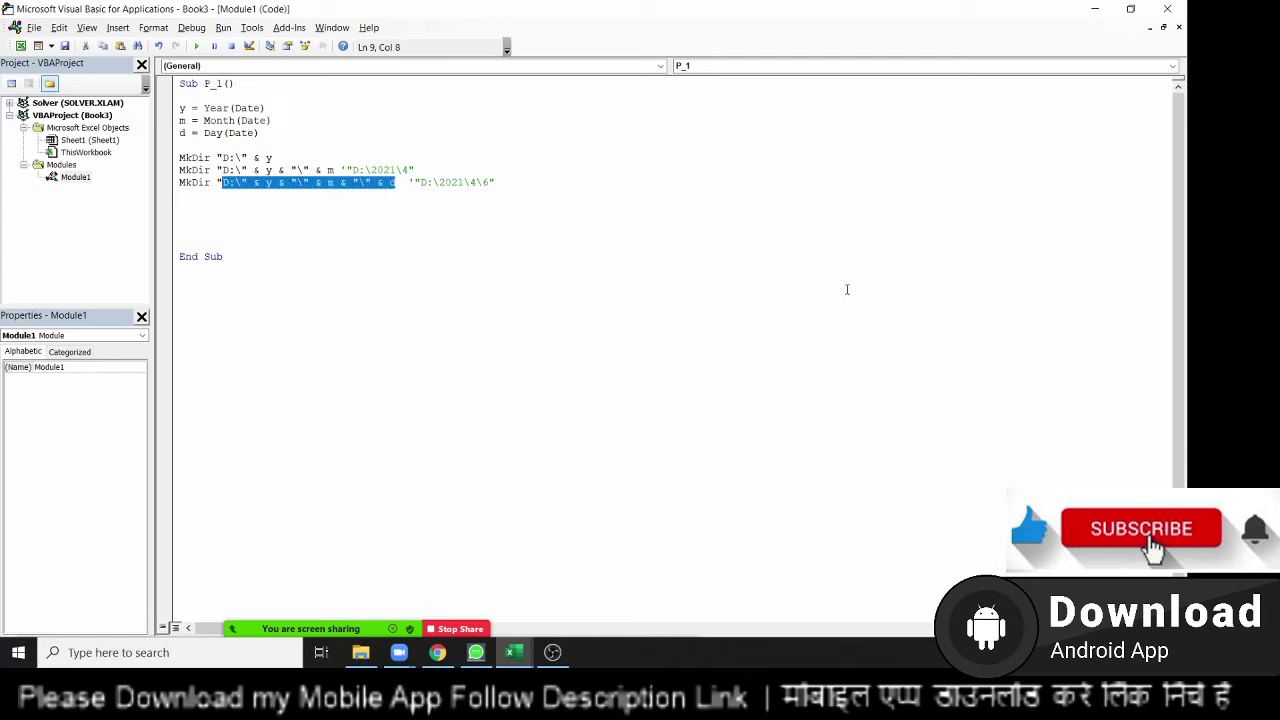
key(shift+Left)
key(Down)
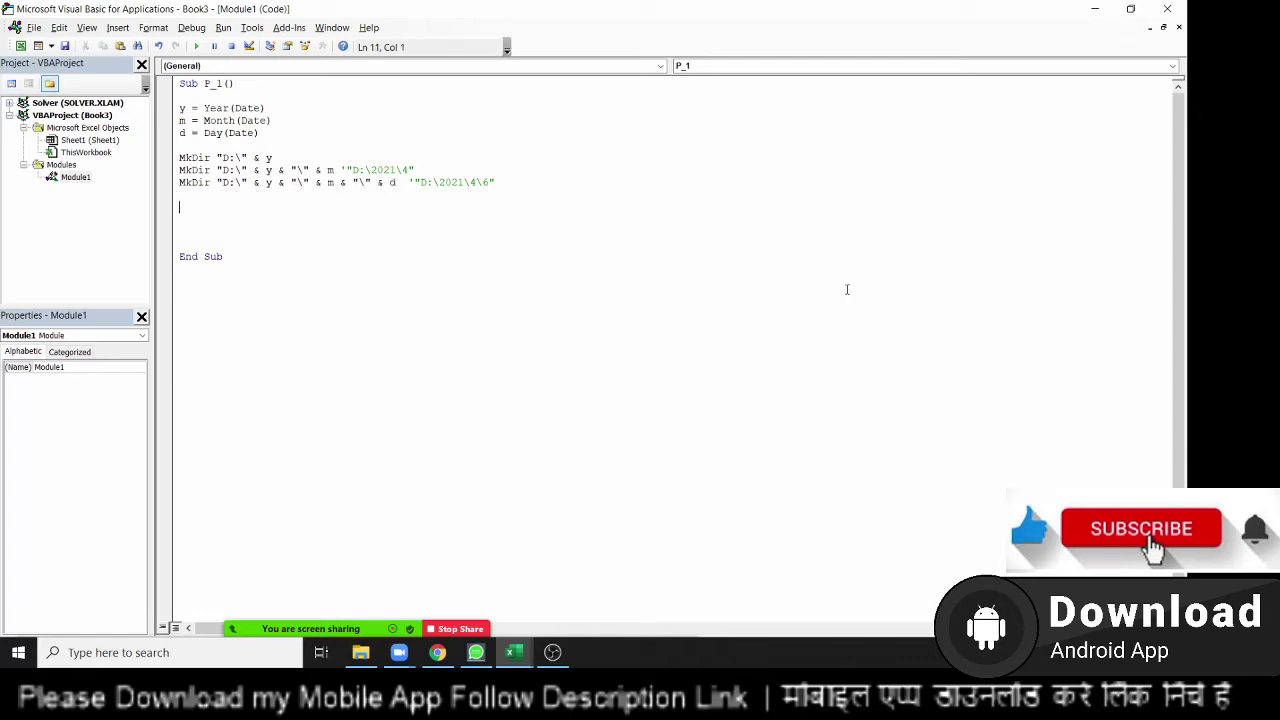
Add the line Workbooks.Add.SaveAs with the pasted day-folder path plus "\" & d & ".xlsx".
text(mkdi)
key(BackSpace)
key(BackSpace)
key(BackSpace)
text(work)
text(books)
text(.ad)
key(Tab)
text(.)
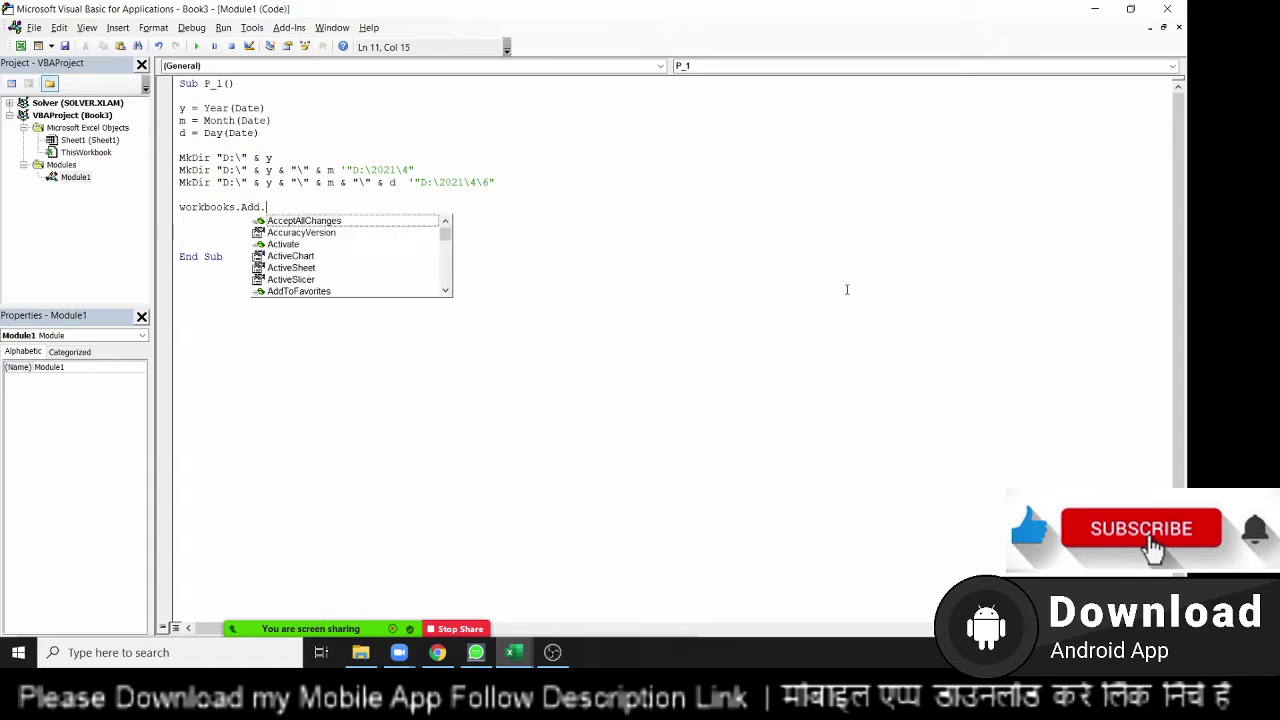
text(saveA)
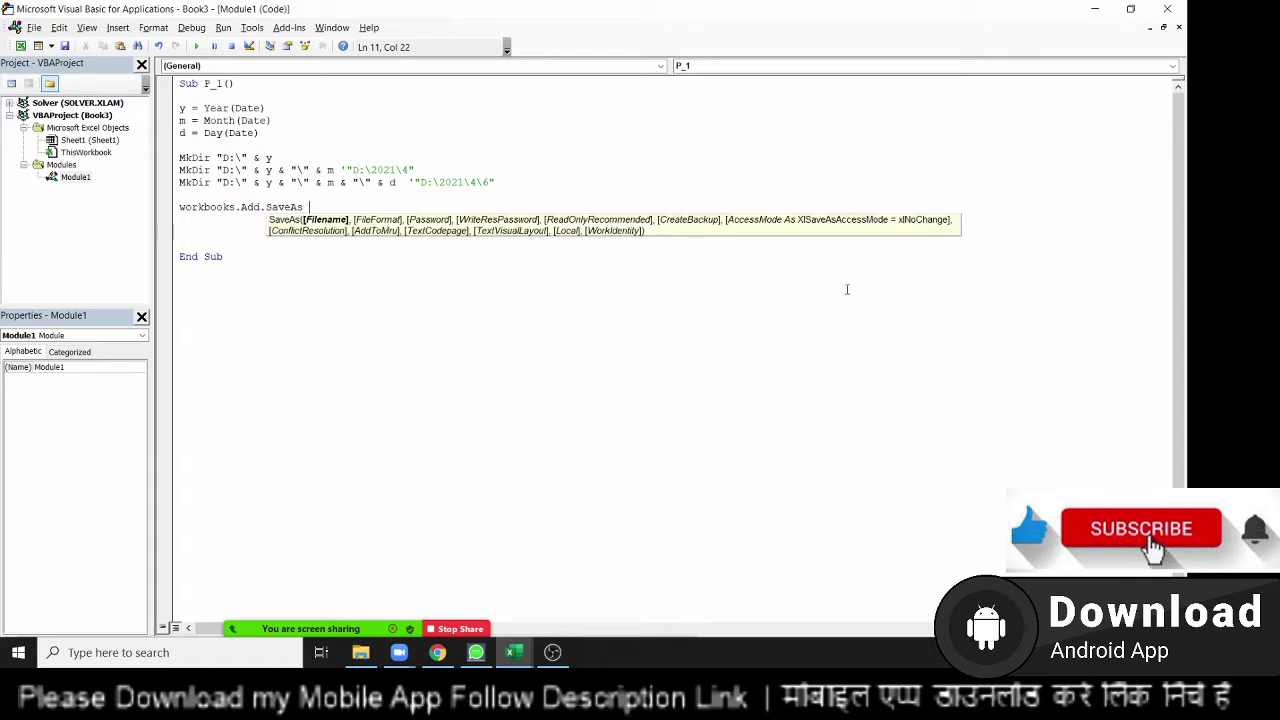
key(BackSpace)
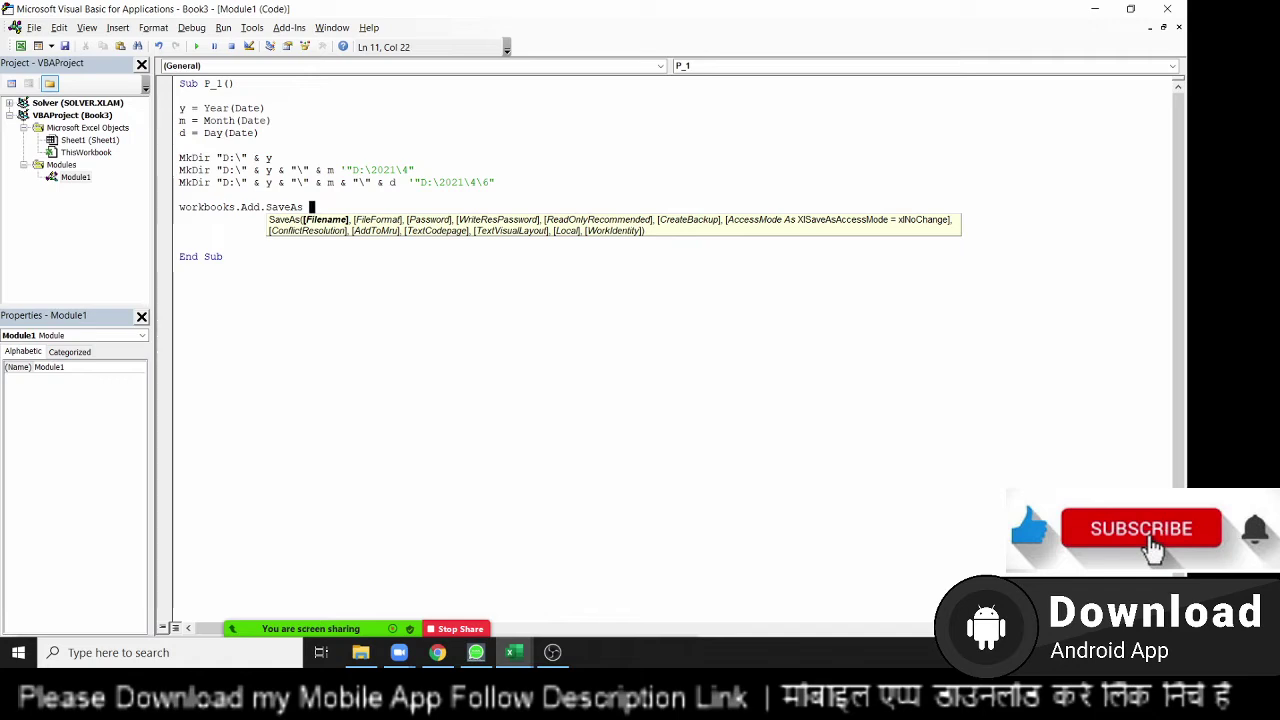
text("D:\" & y & "\" & m & "\" & d)
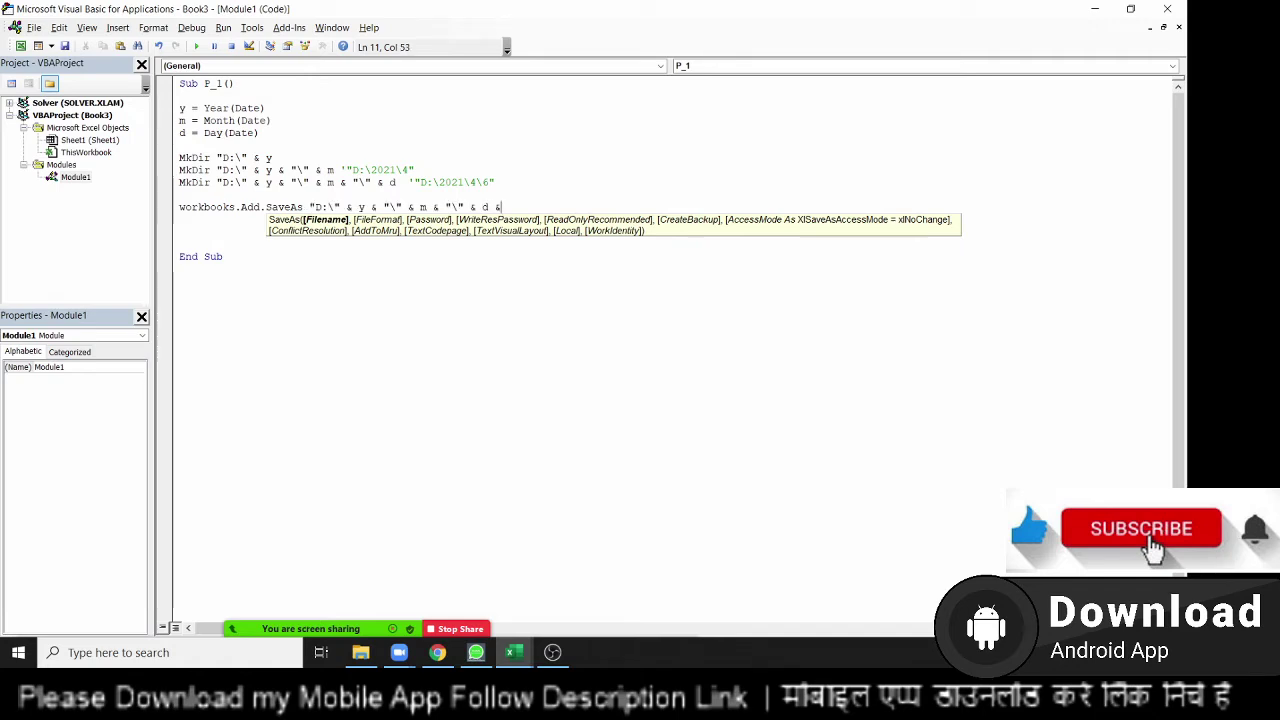
text("\)
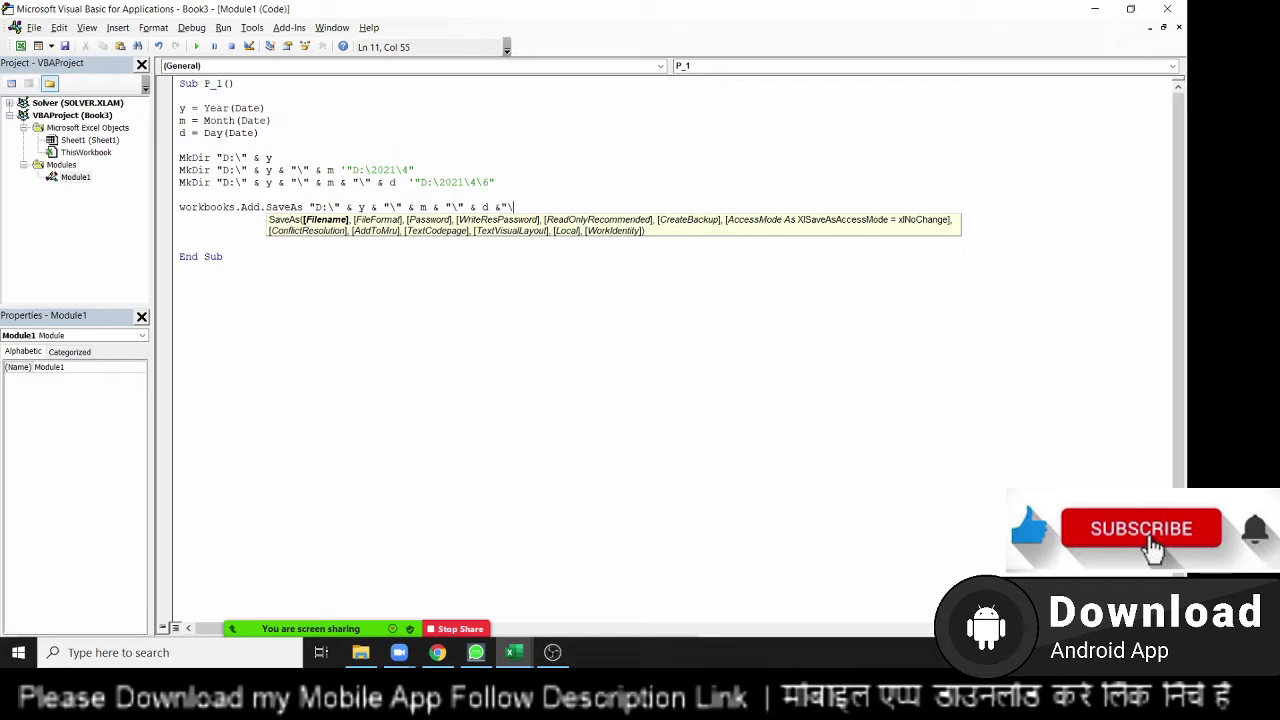
text(")
text( & )
text(d & ")
text(.)
text(xlsx")
key(Return)
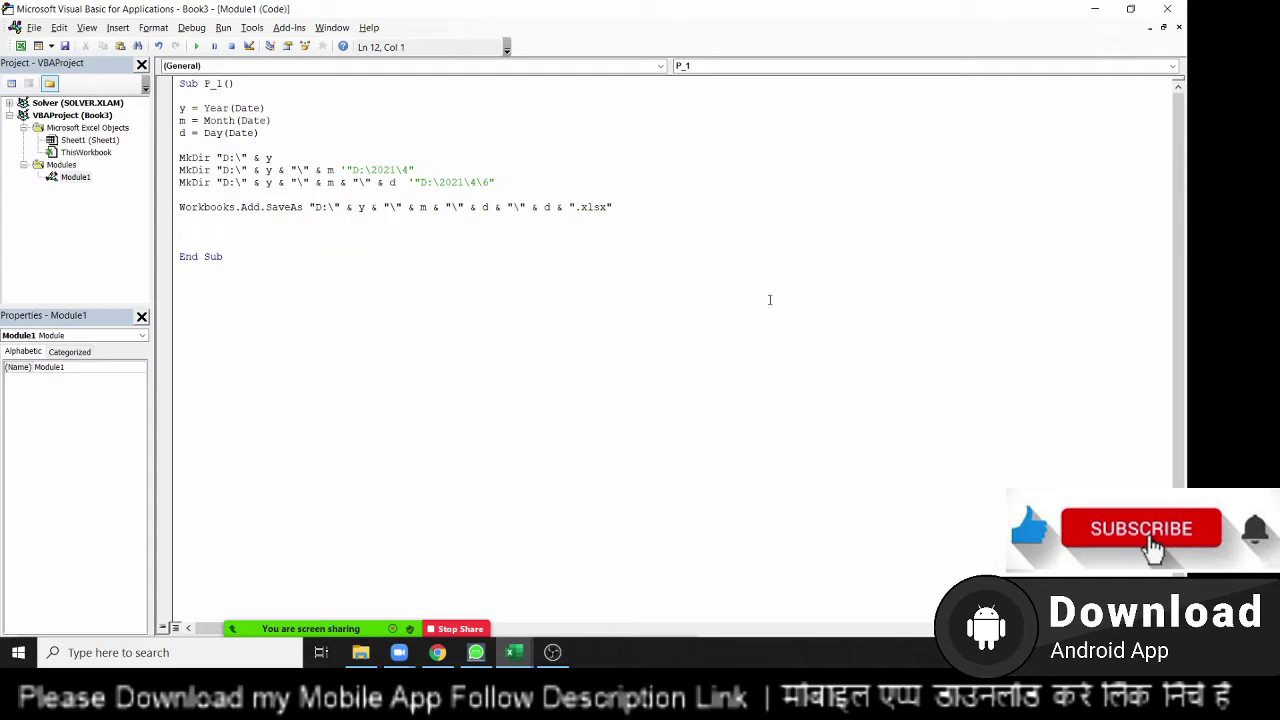
Add ActiveWorkbook.Close True on the next line, correcting the ActiveWorkbook typo.
text(work)
key(BackSpace)
key(BackSpace)
key(BackSpace)
key(BackSpace)
text(ac)
text(tivewor)
text(kbopok)
text(.close)
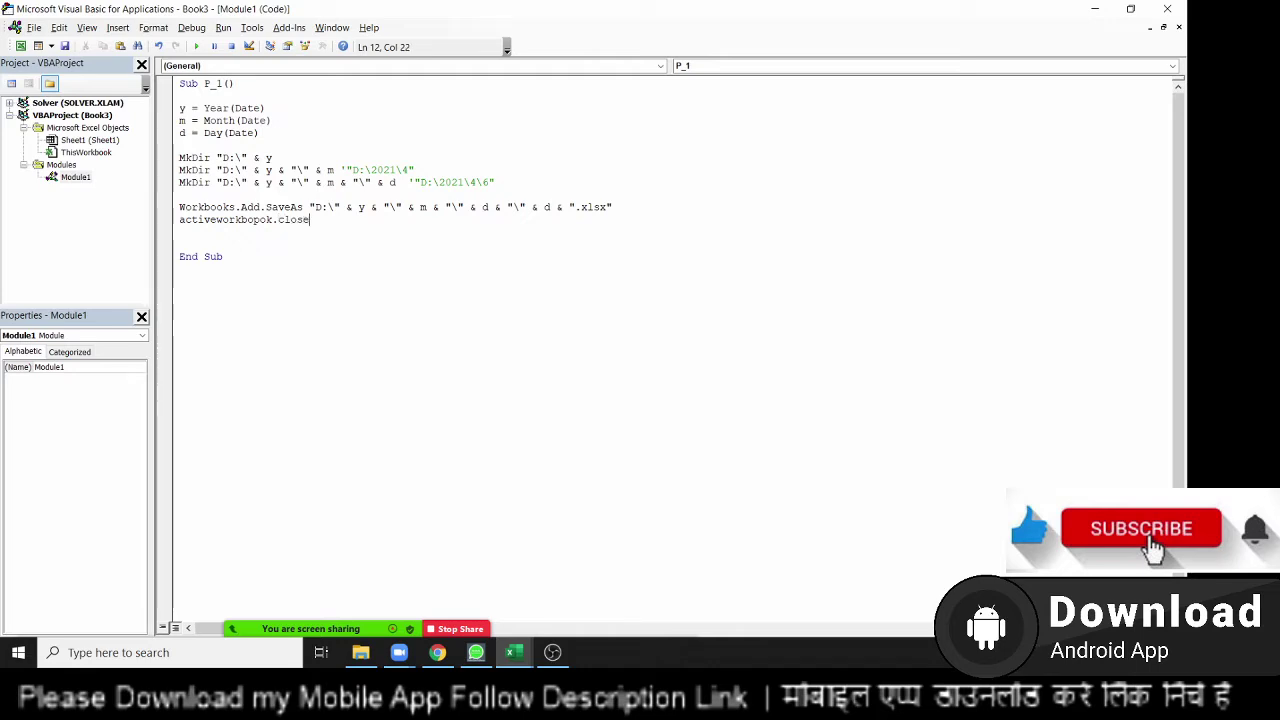
key(Return)
click(266, 207)
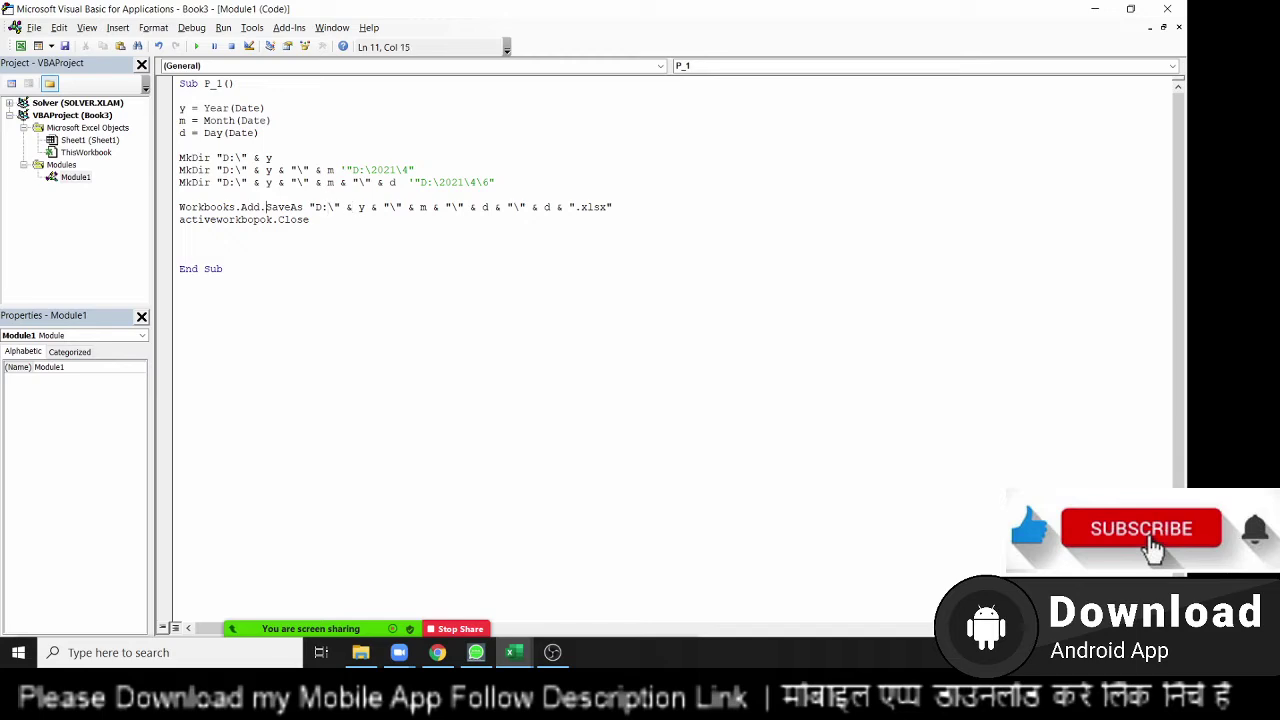
click(262, 219)
key(BackSpace)
key(Down)
click(315, 219)
text(tr)
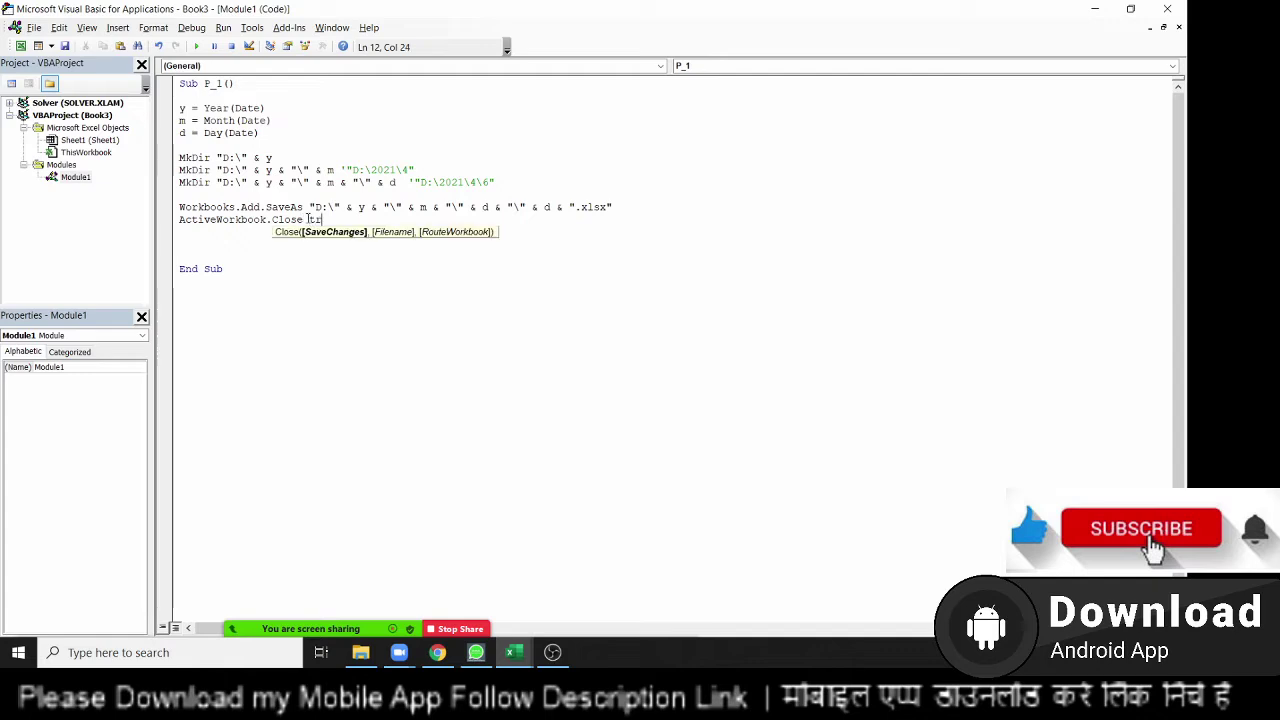
text(ue)
key(Return)
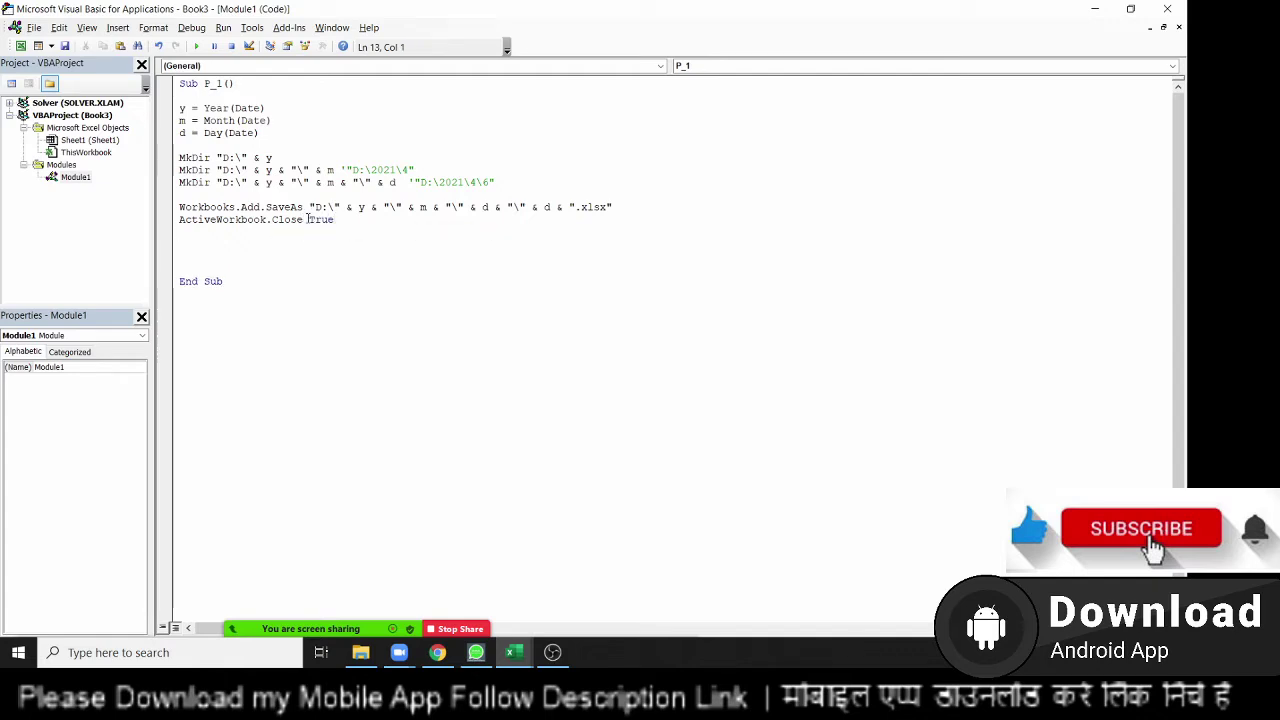
click(297, 145)
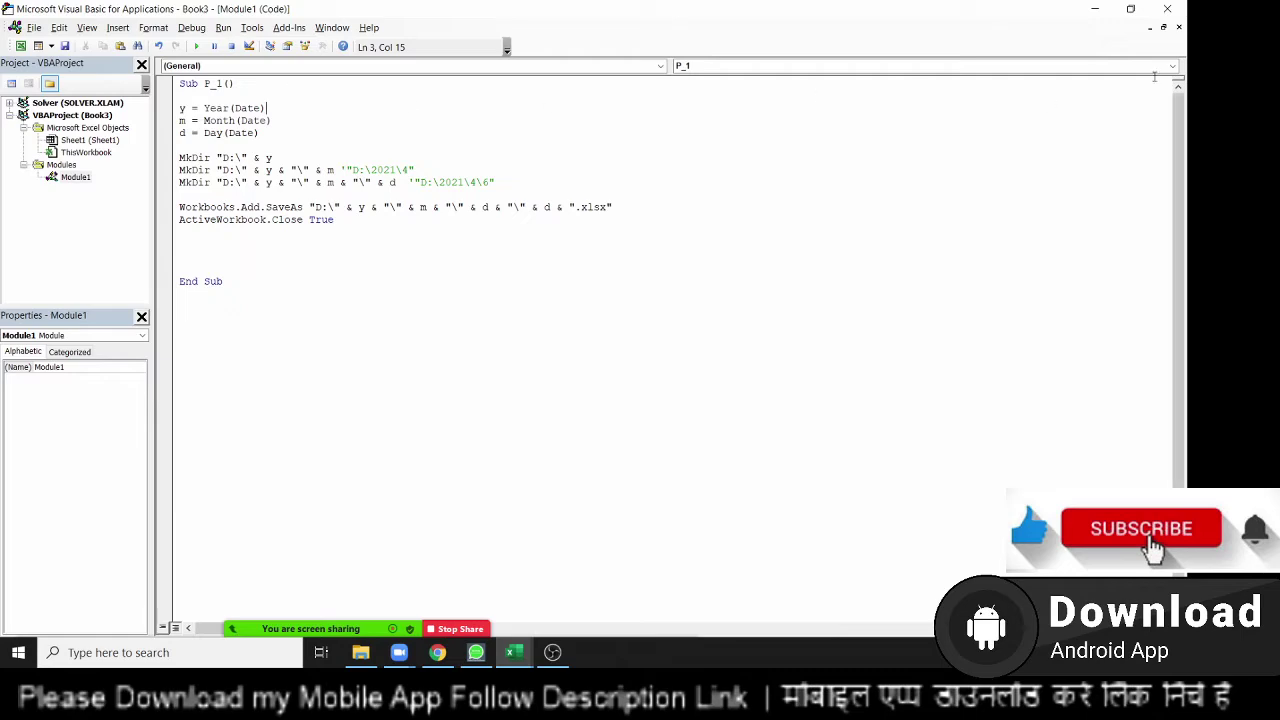
Show drive D: in File Explorer beside the editor, then step through P_1 to create folder 2021.
click(1130, 9)
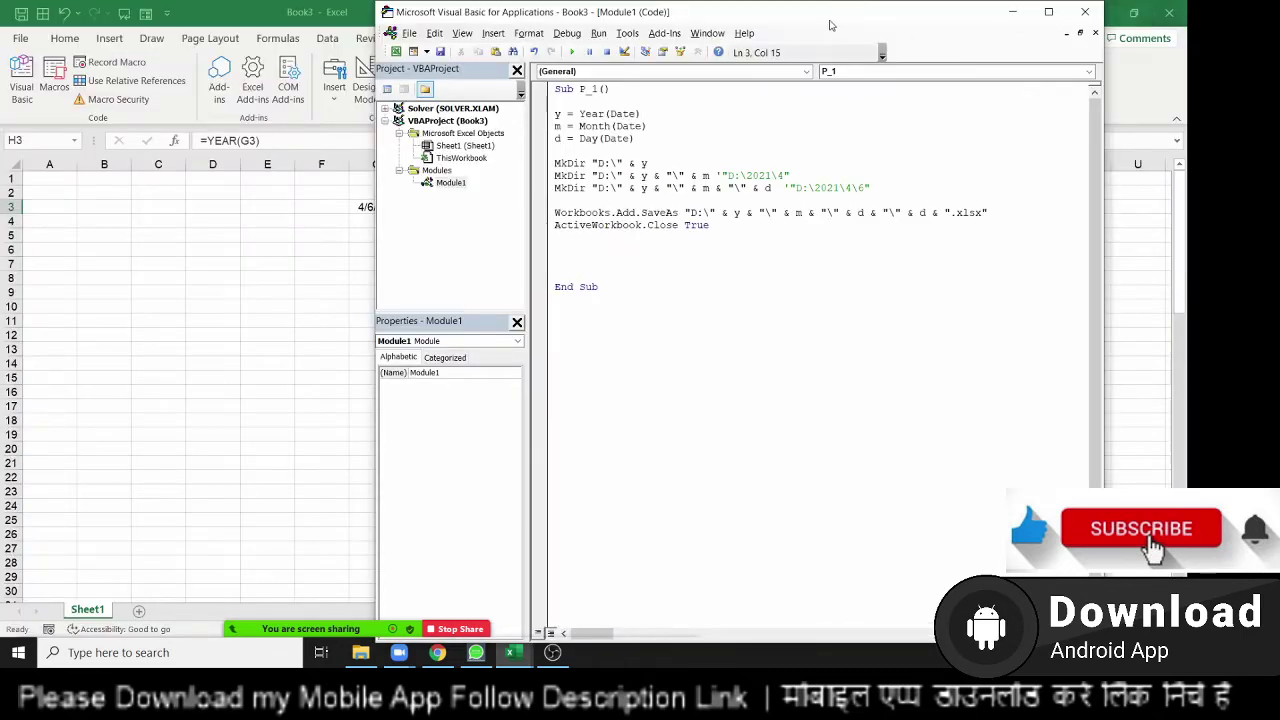
drag(828, 12, 862, 10)
click(361, 652)
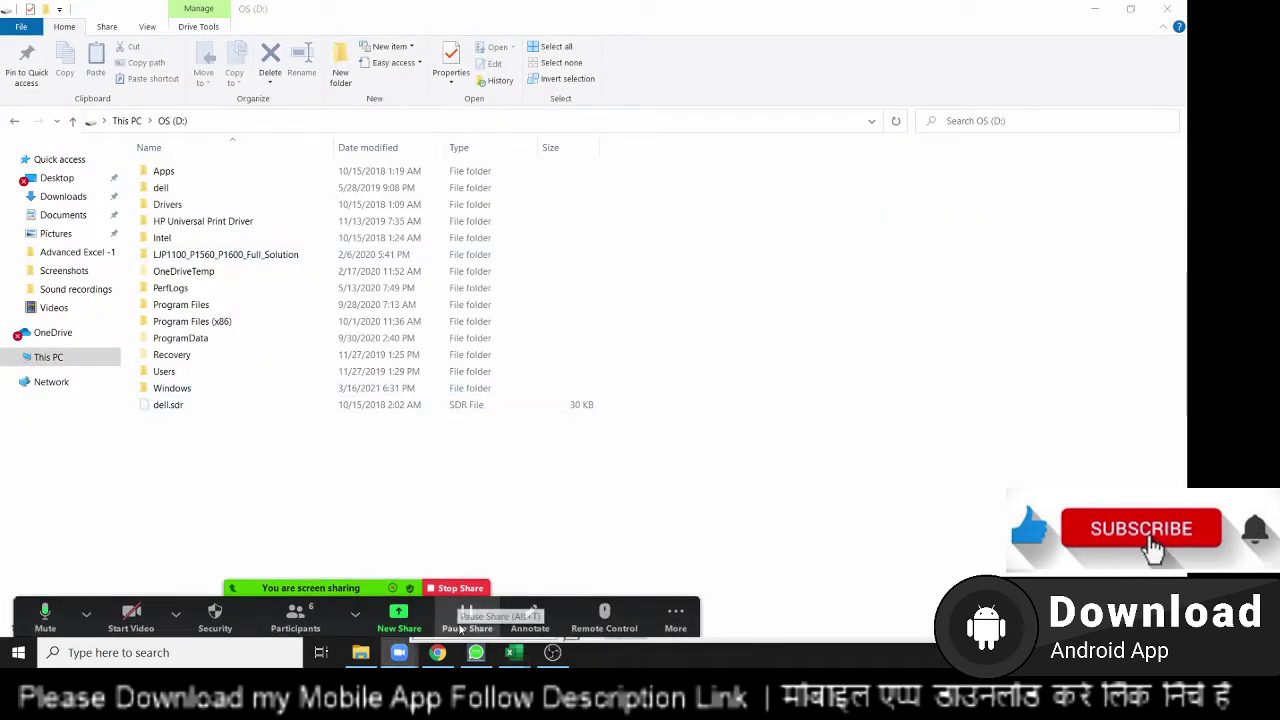
mouse_move(513, 652)
click(604, 570)
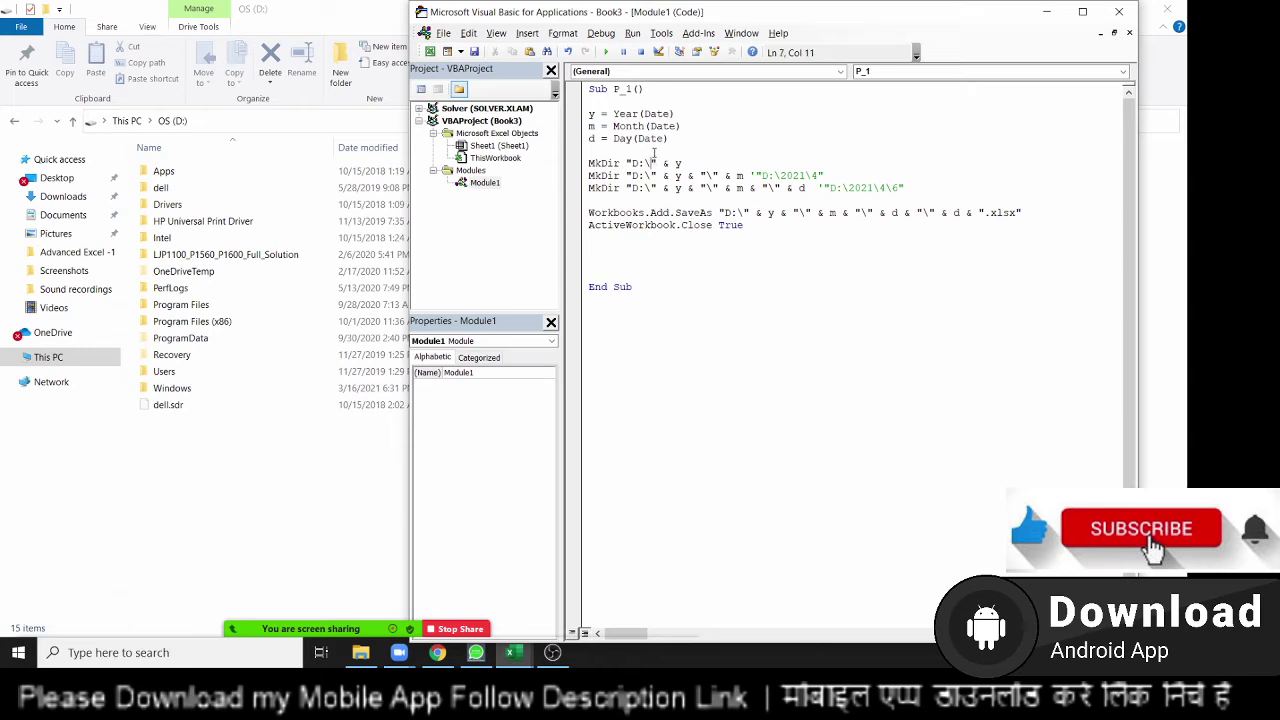
key(F8)
key(F8)
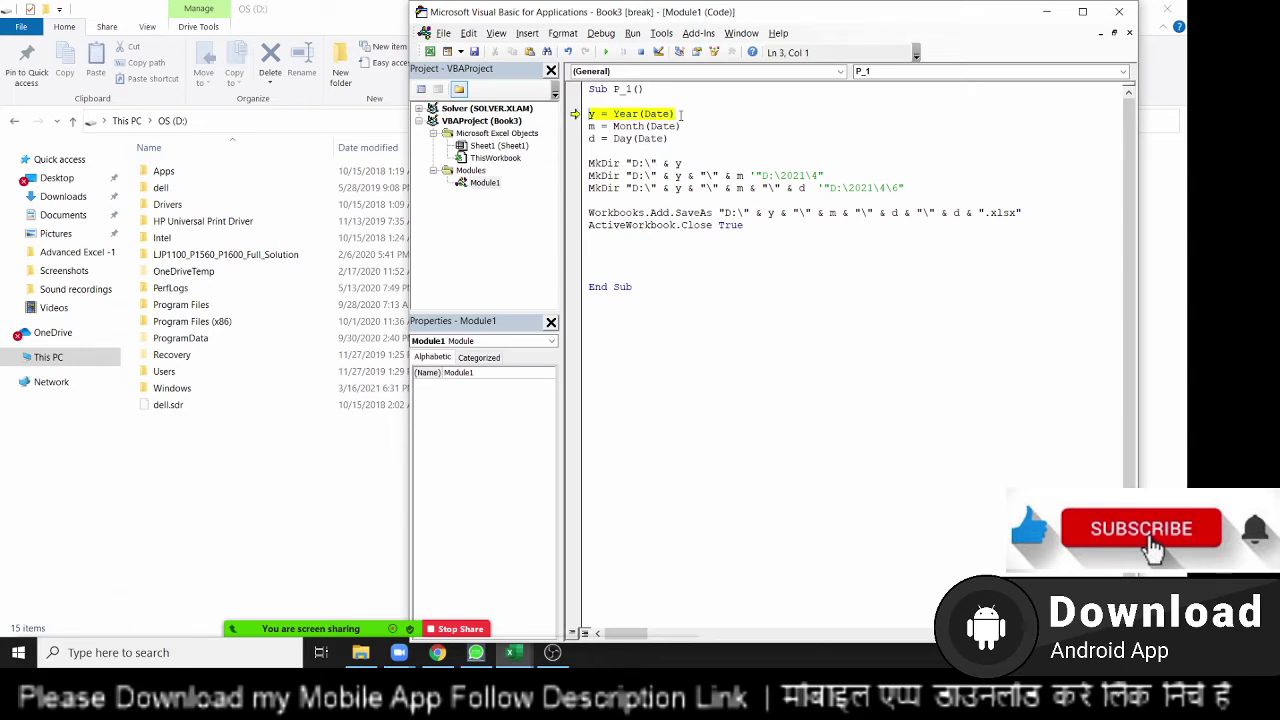
key(F8)
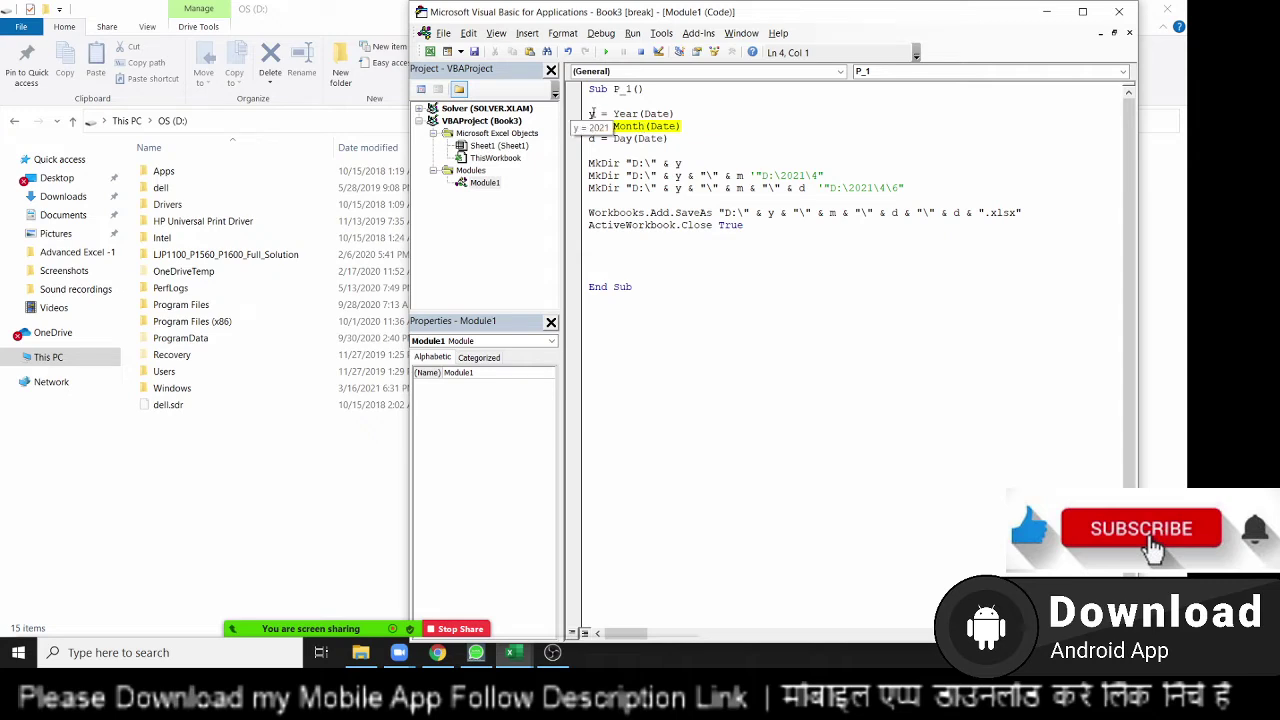
key(F8)
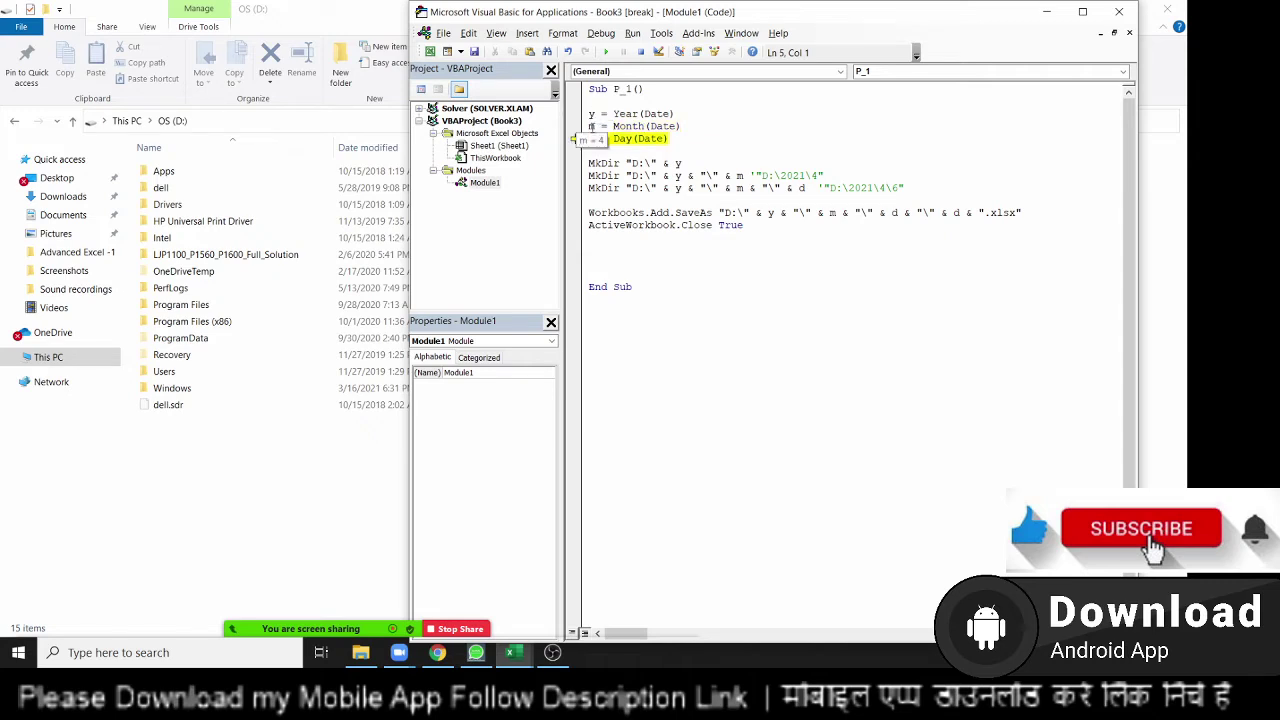
key(F8)
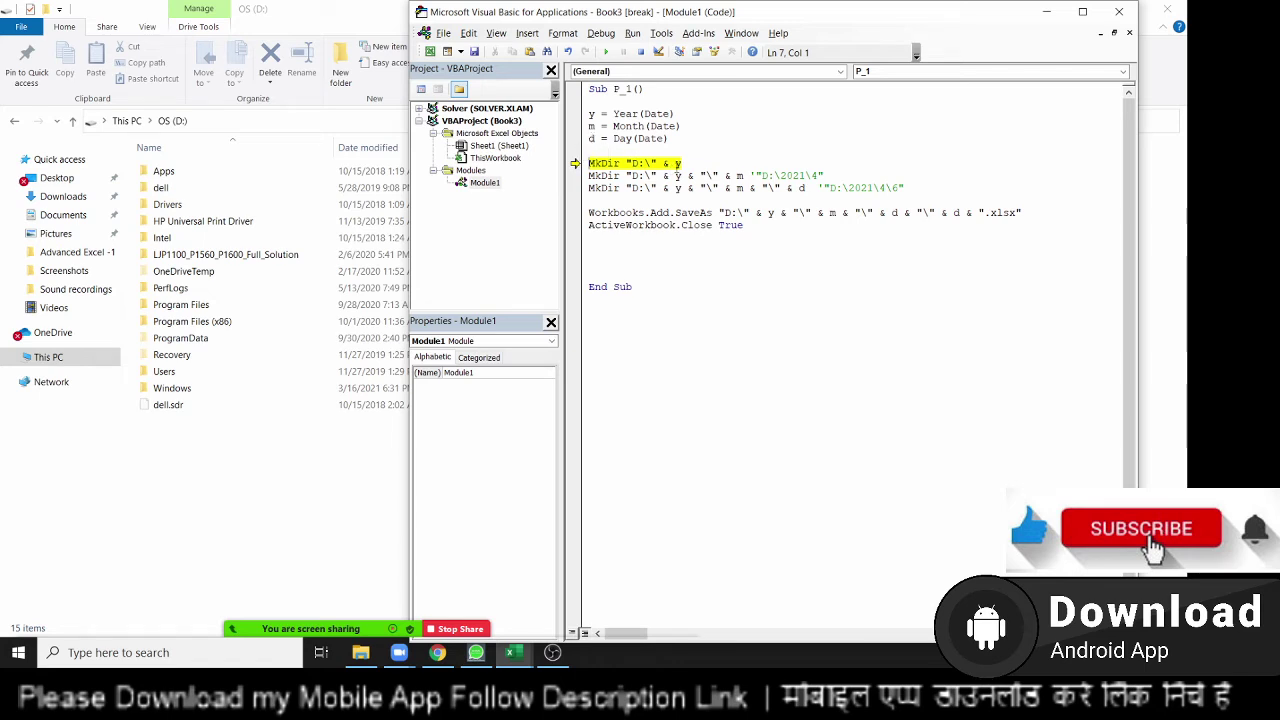
key(F8)
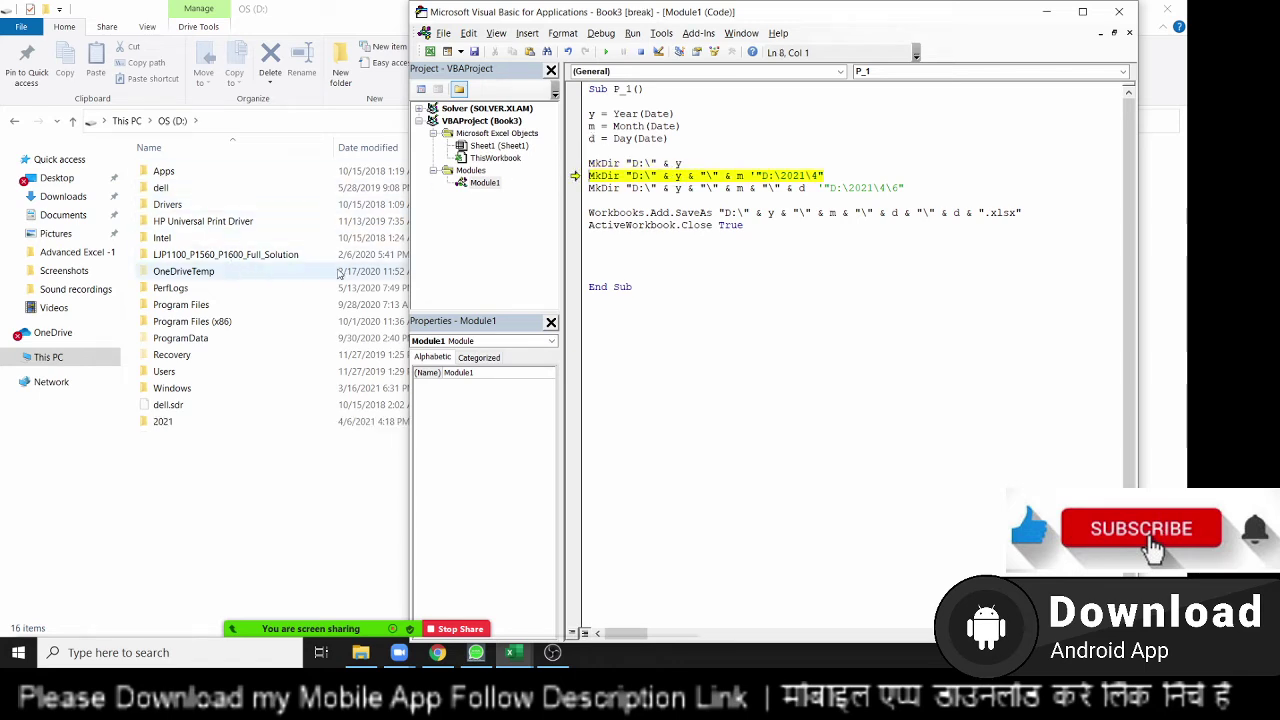
Open folder 2021 and step on to create month folder 4, then day folder 6.
double_click(161, 423)
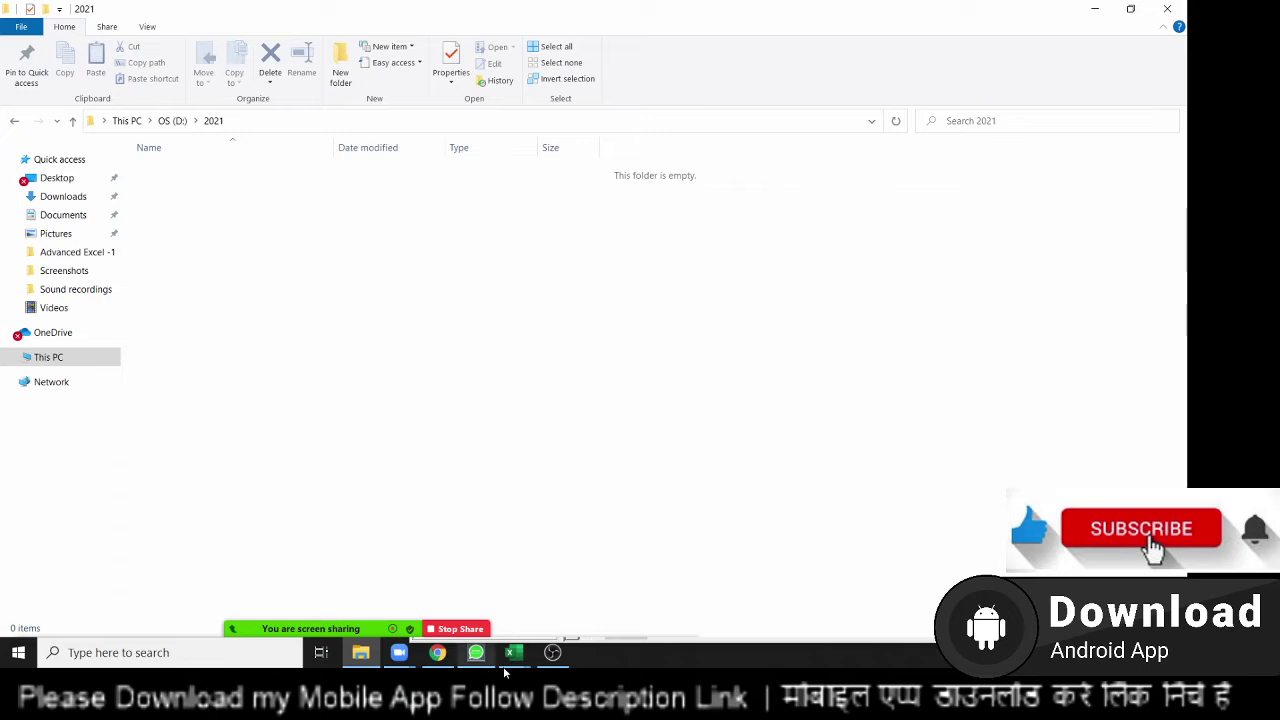
mouse_move(513, 652)
click(566, 600)
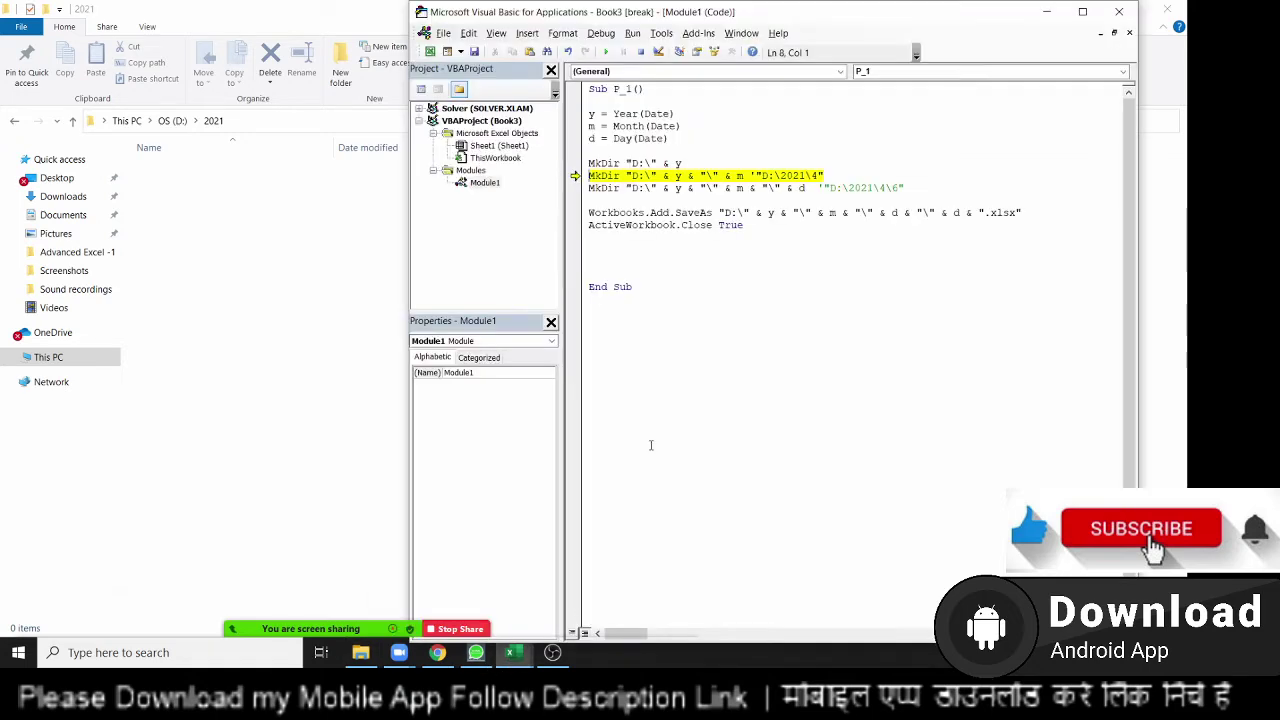
key(F8)
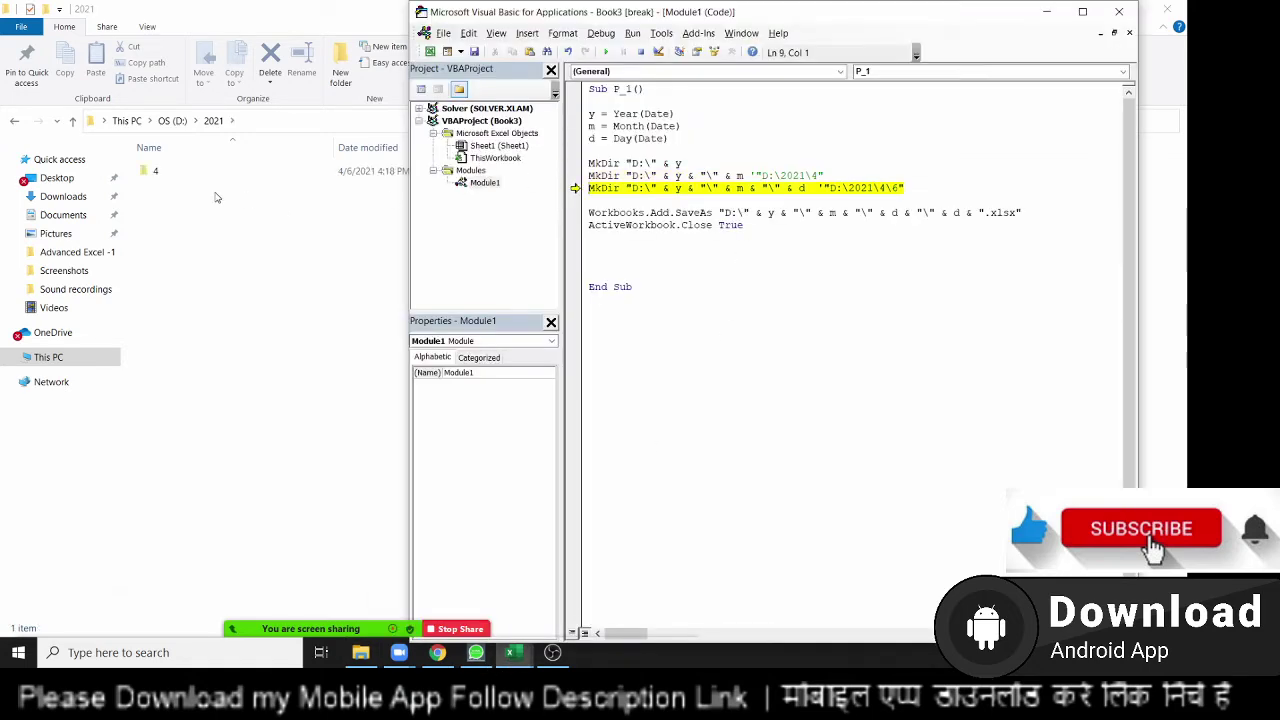
double_click(190, 181)
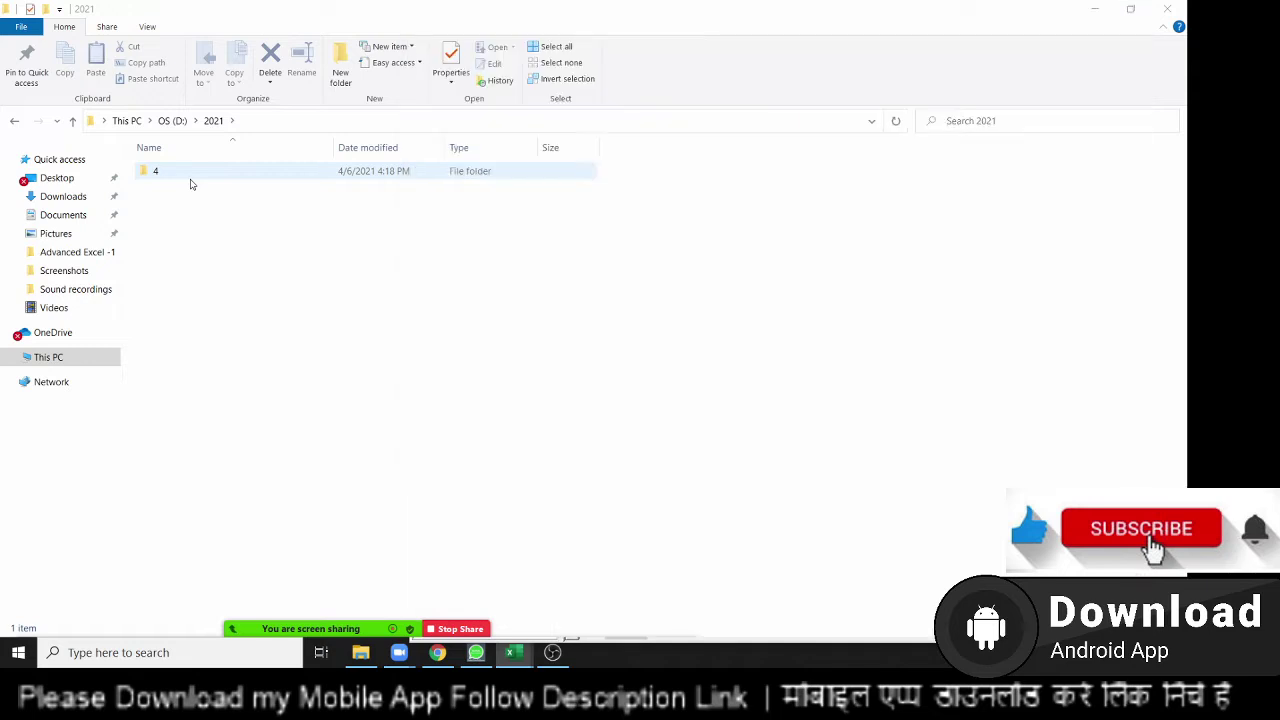
mouse_move(511, 652)
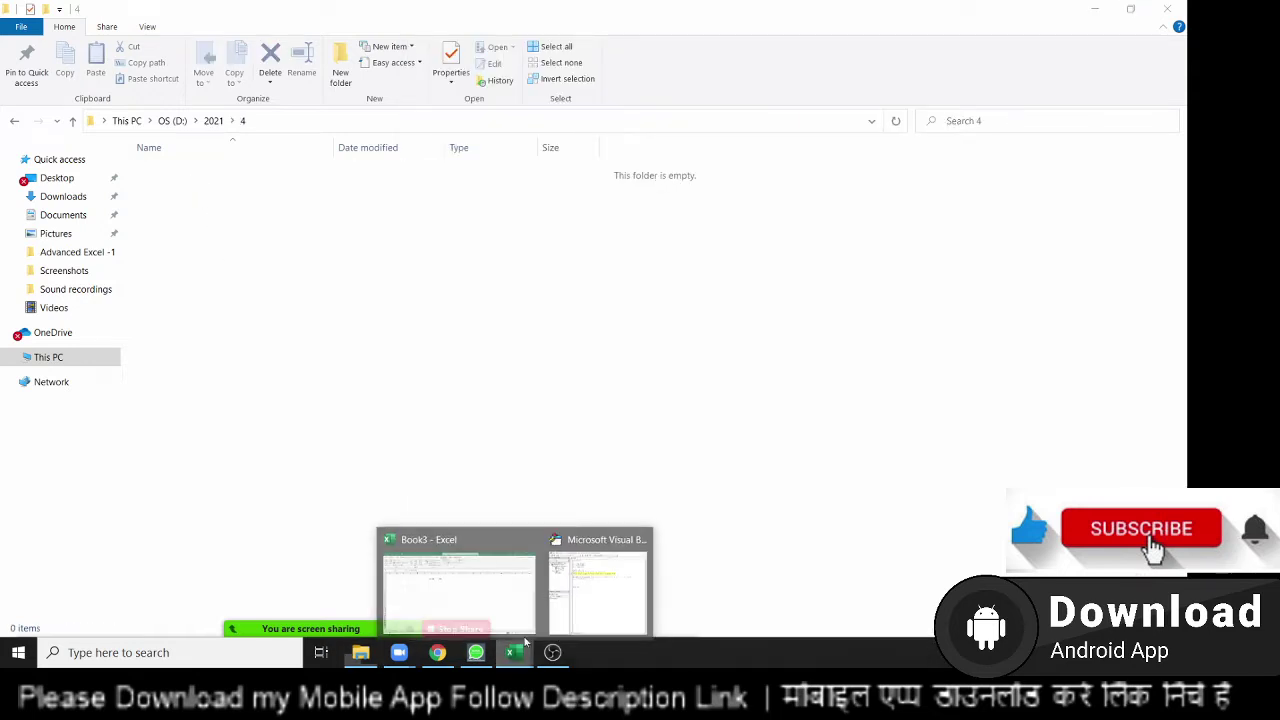
click(580, 600)
key(F8)
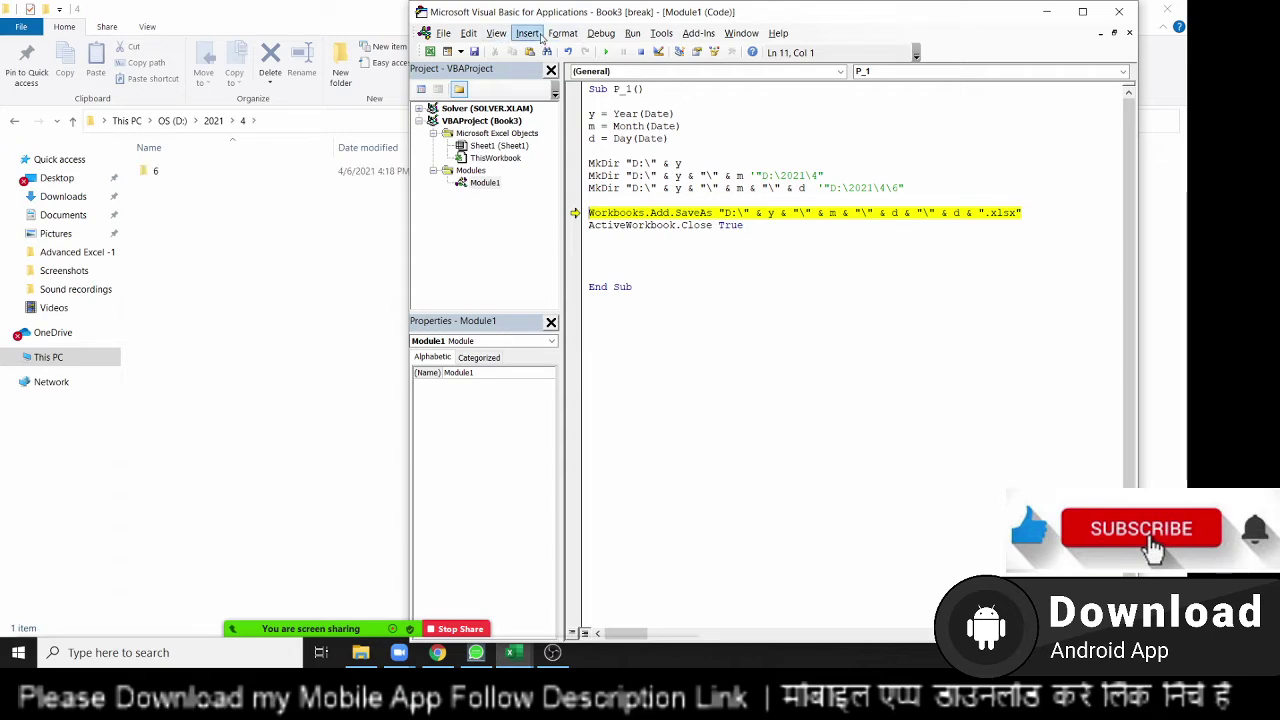
click(600, 33)
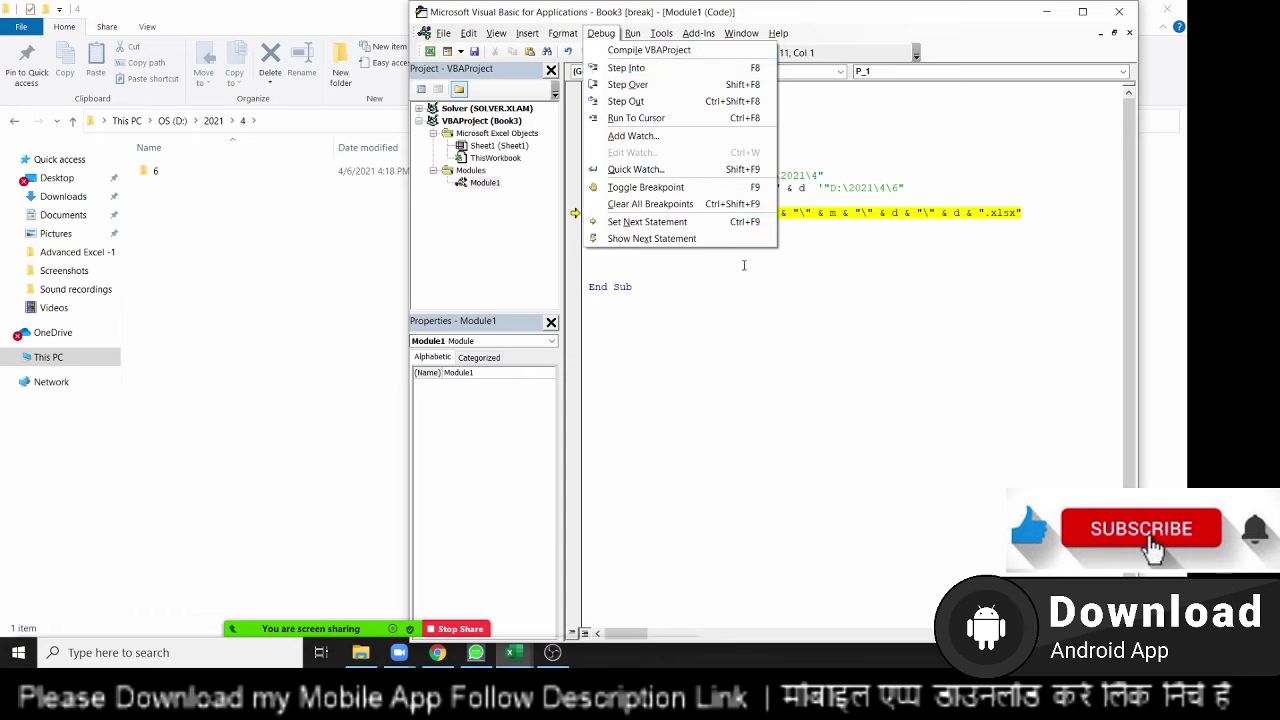
click(744, 274)
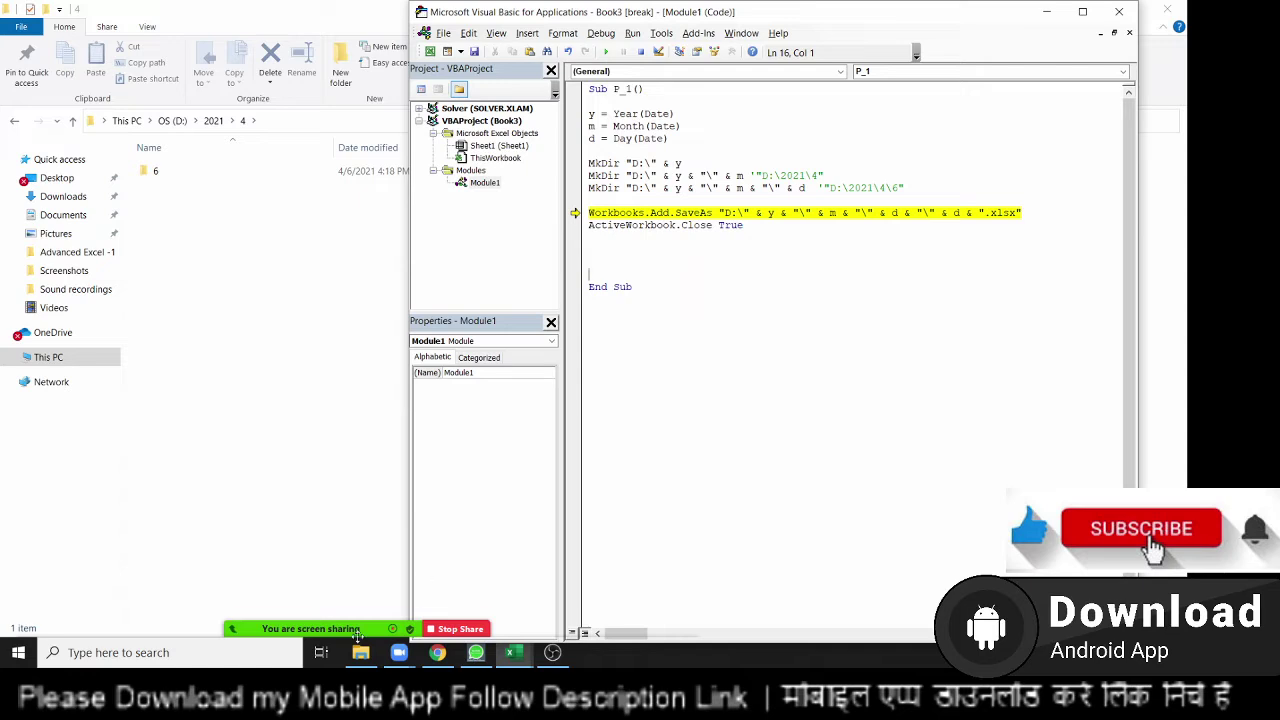
click(510, 652)
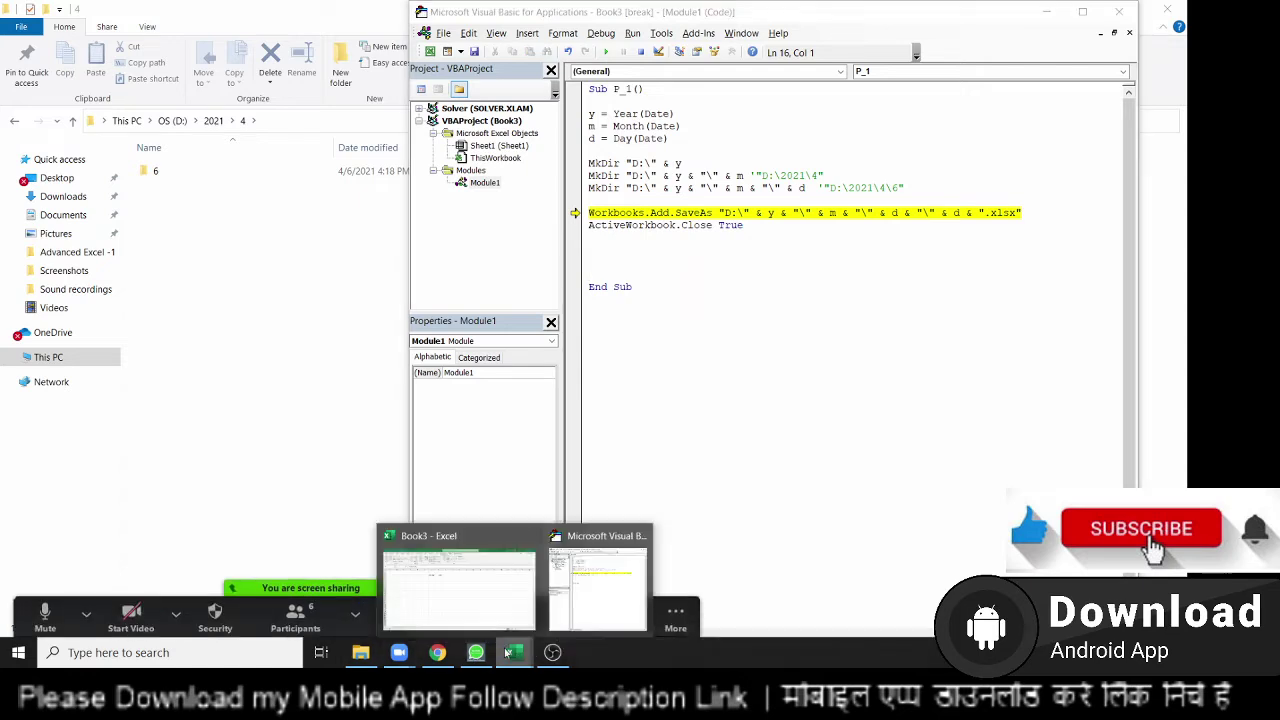
Step through the SaveAs line to save 6.xlsx, then run ActiveWorkbook.Close True.
click(466, 612)
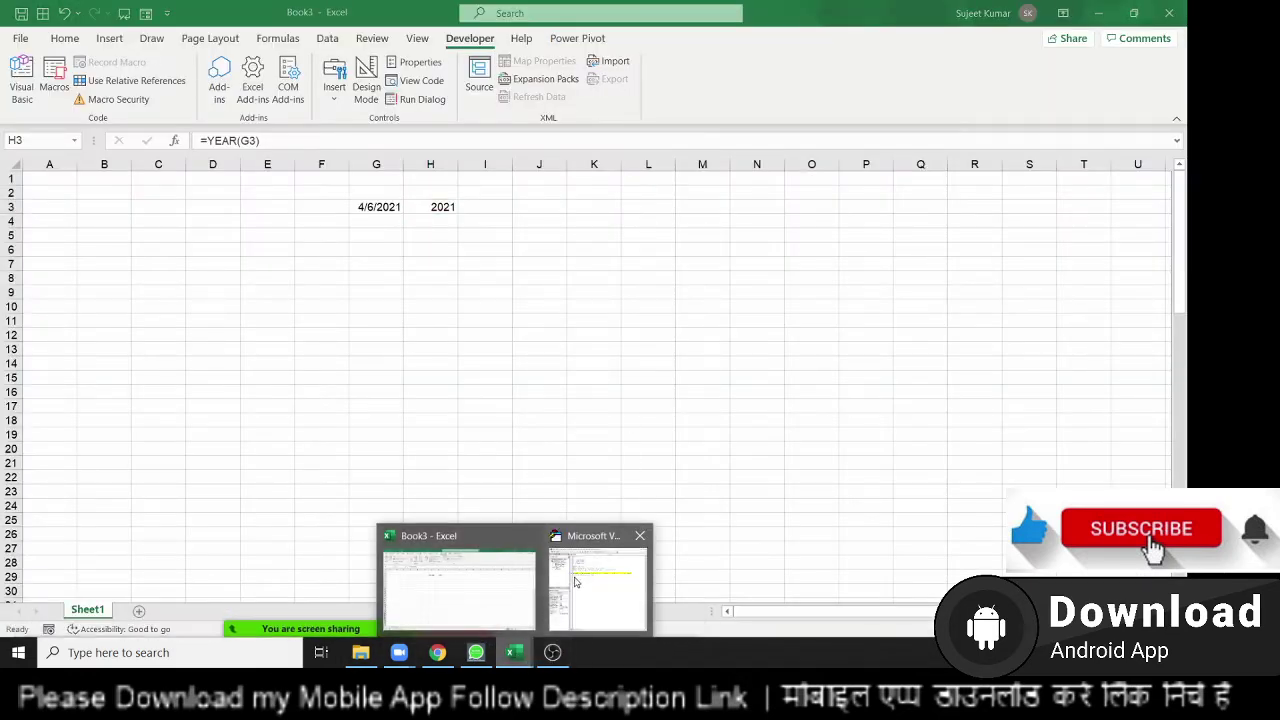
click(588, 580)
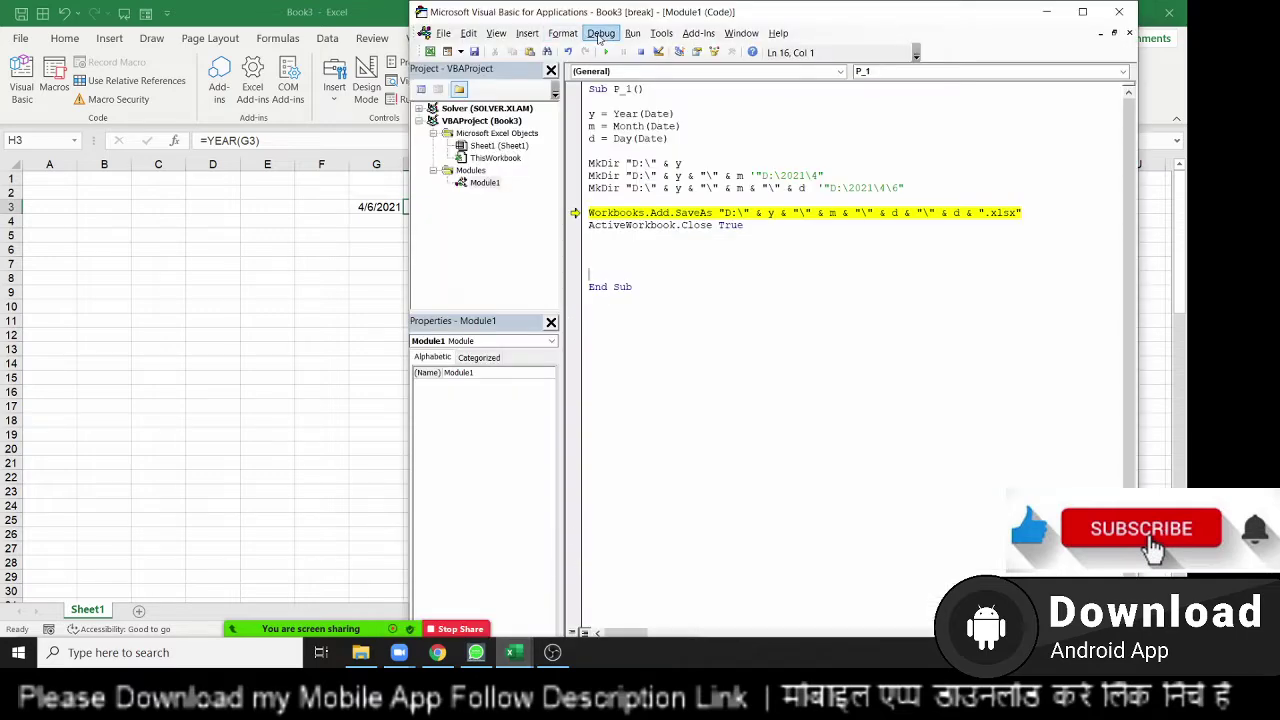
click(601, 33)
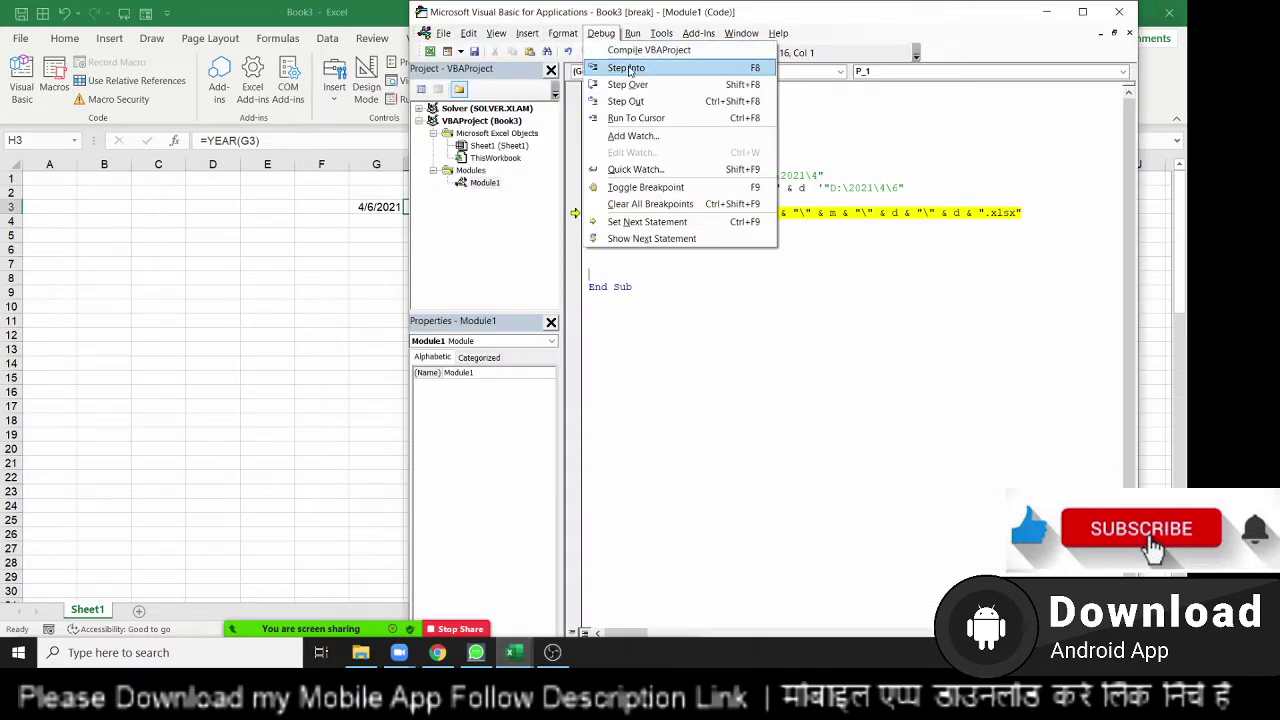
click(629, 68)
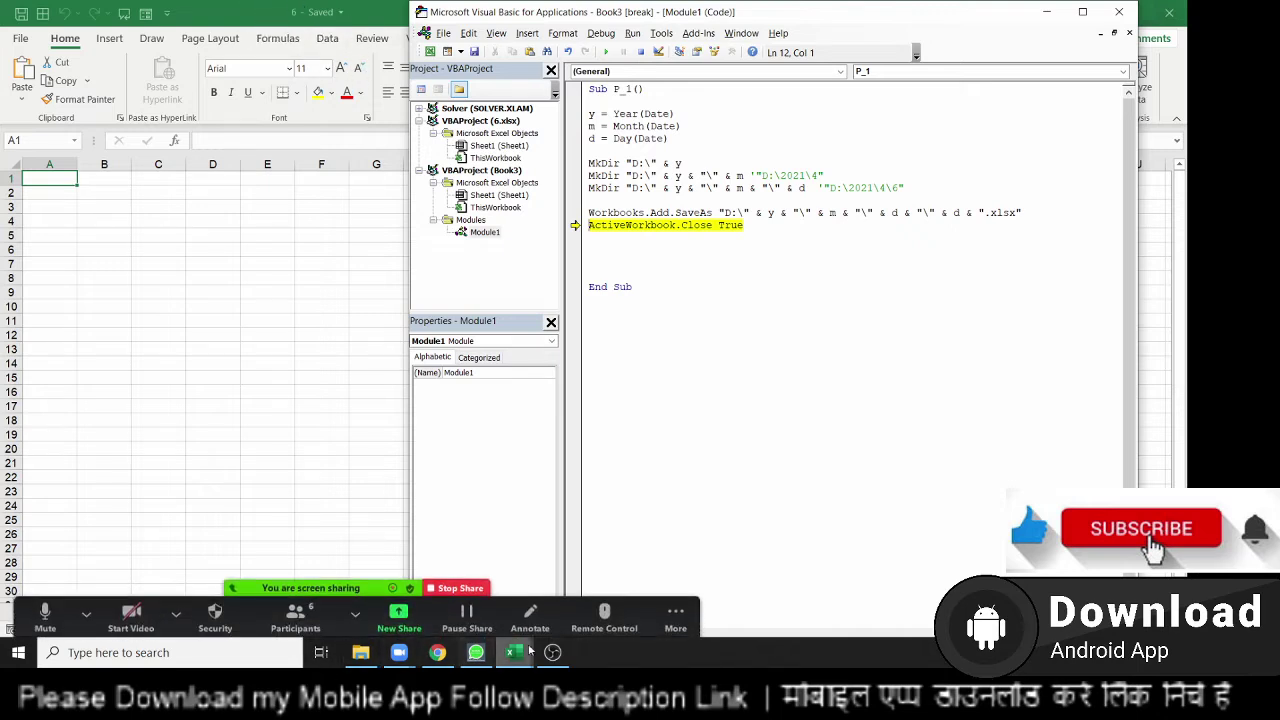
click(531, 615)
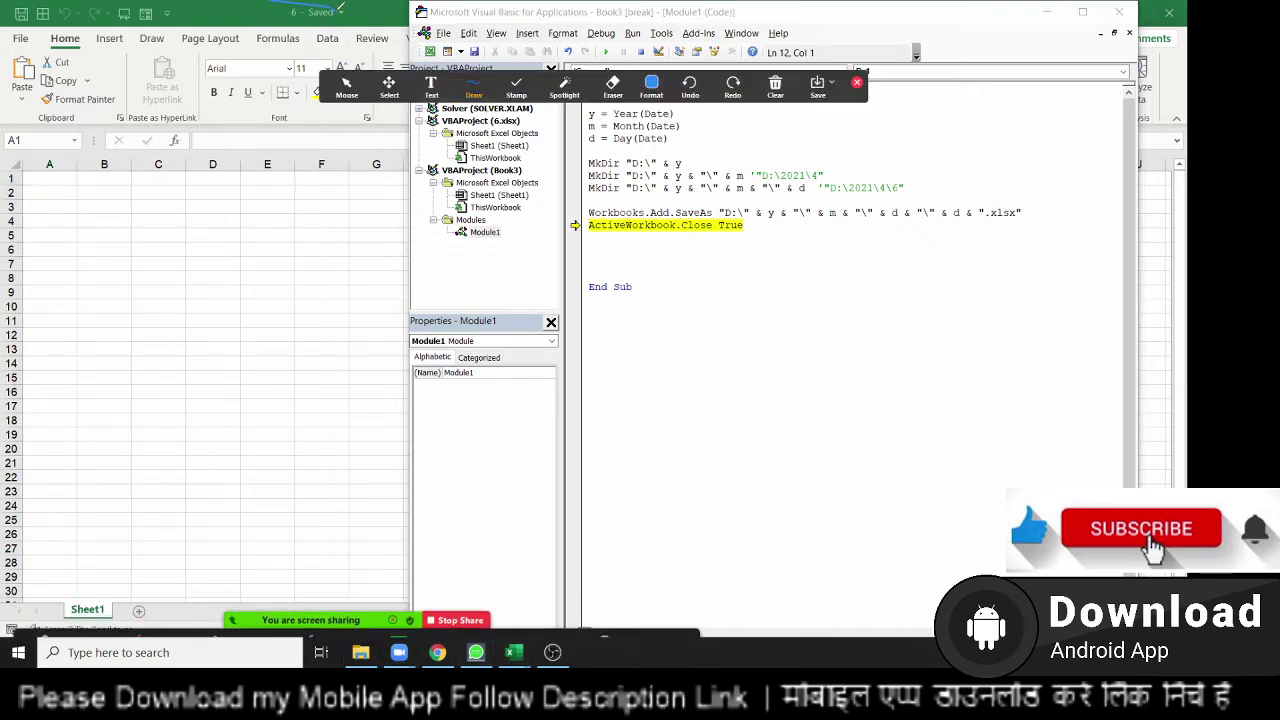
drag(340, 12, 235, 2)
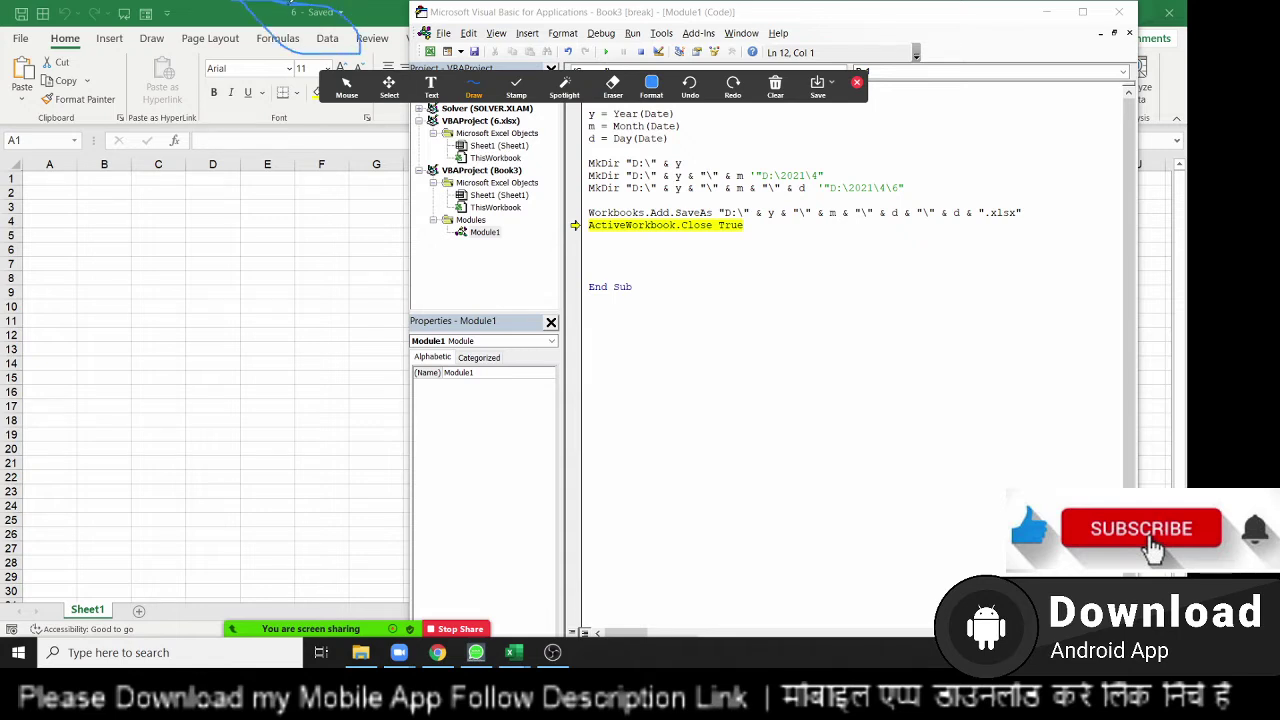
click(775, 88)
click(785, 92)
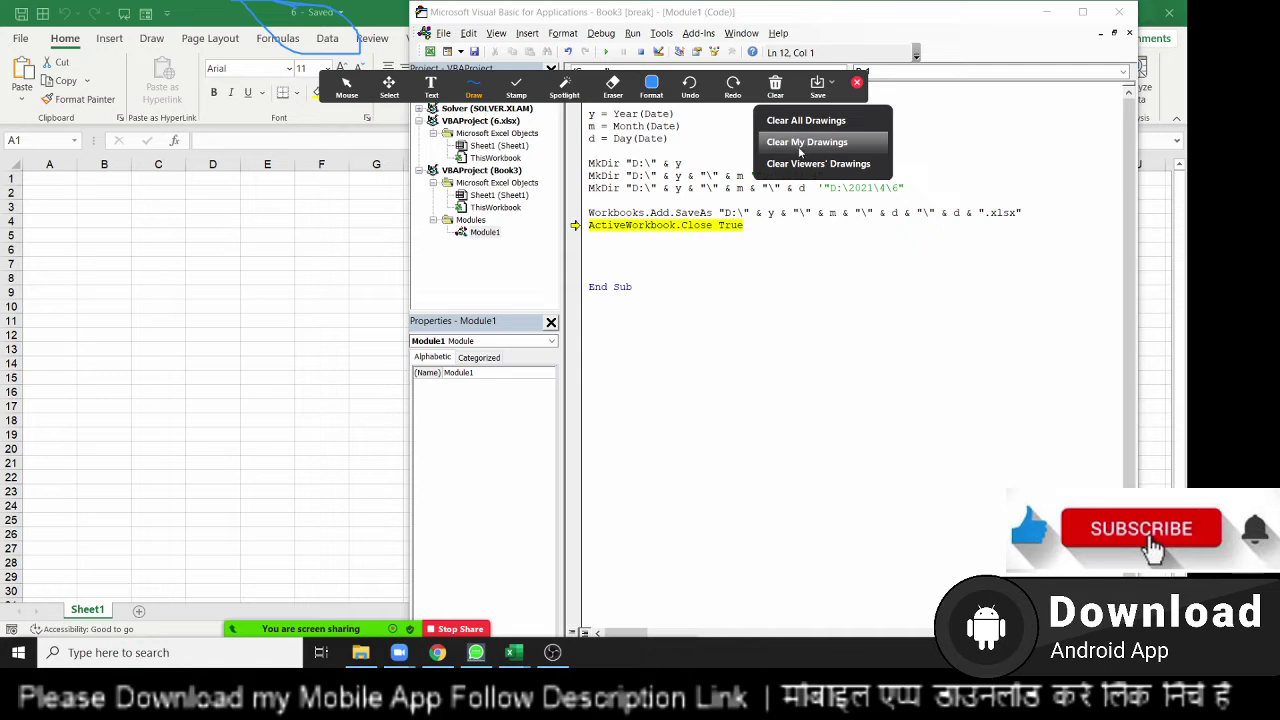
click(800, 143)
click(858, 83)
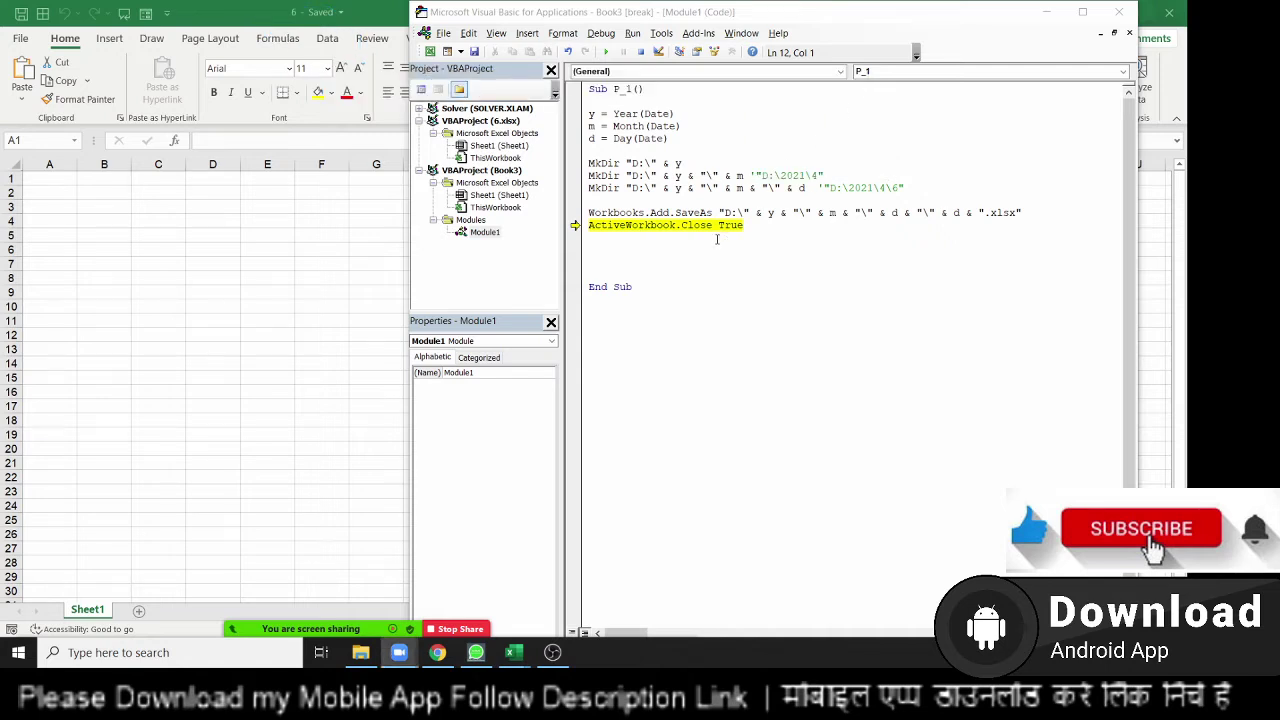
key(F8)
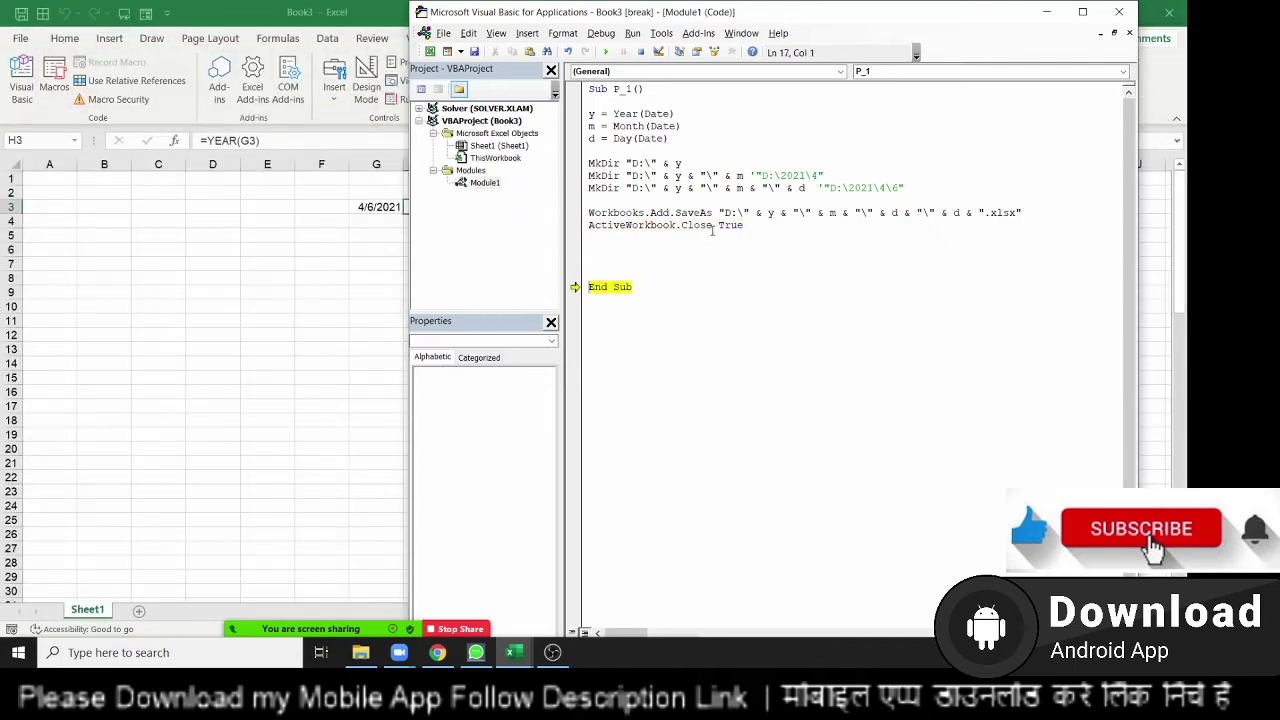
Open D:\2021\4\6 to confirm workbook 6 is there, then go back to 2021.
click(360, 652)
double_click(189, 176)
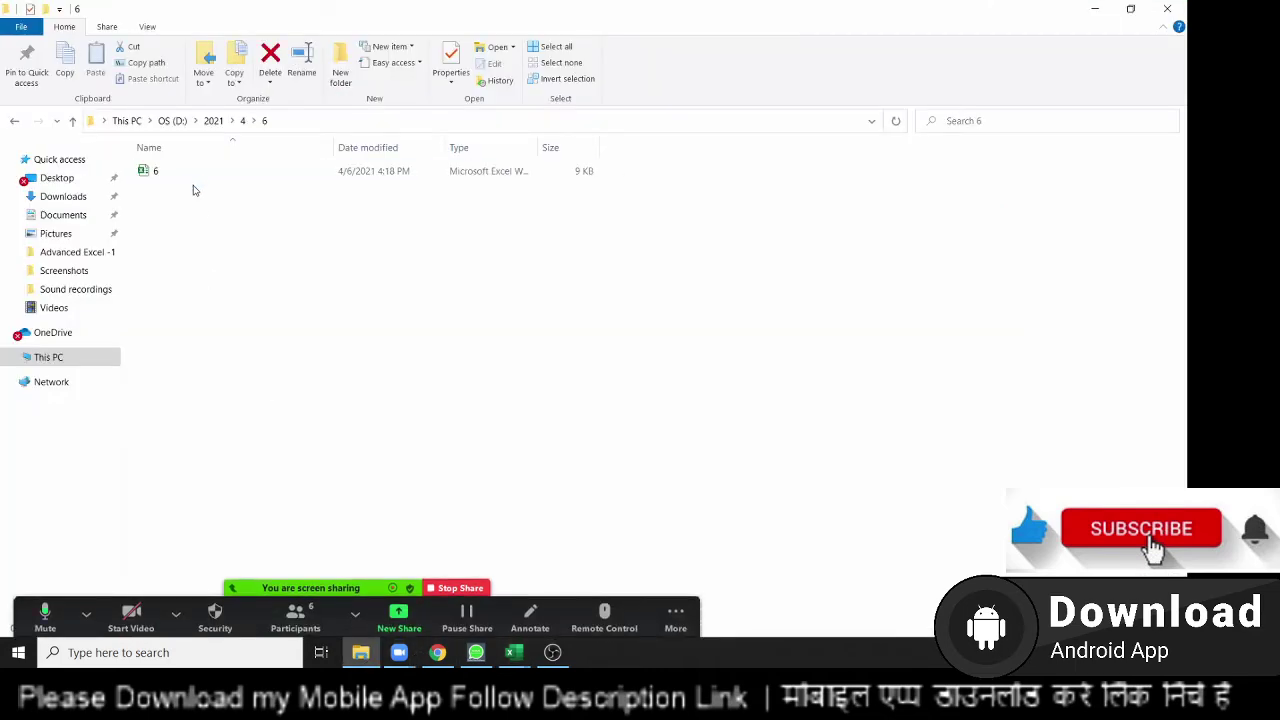
mouse_move(449, 287)
mouse_down()
mouse_move(90, 118)
mouse_move(105, 220)
mouse_up()
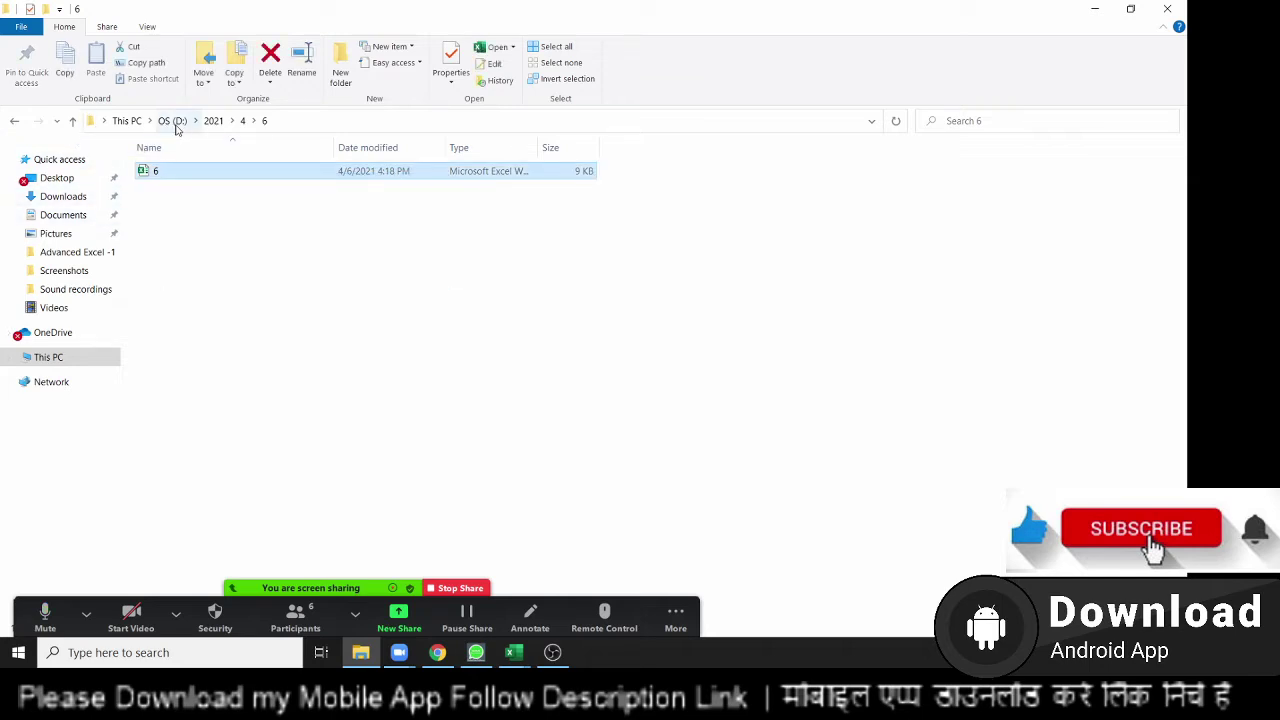
click(213, 121)
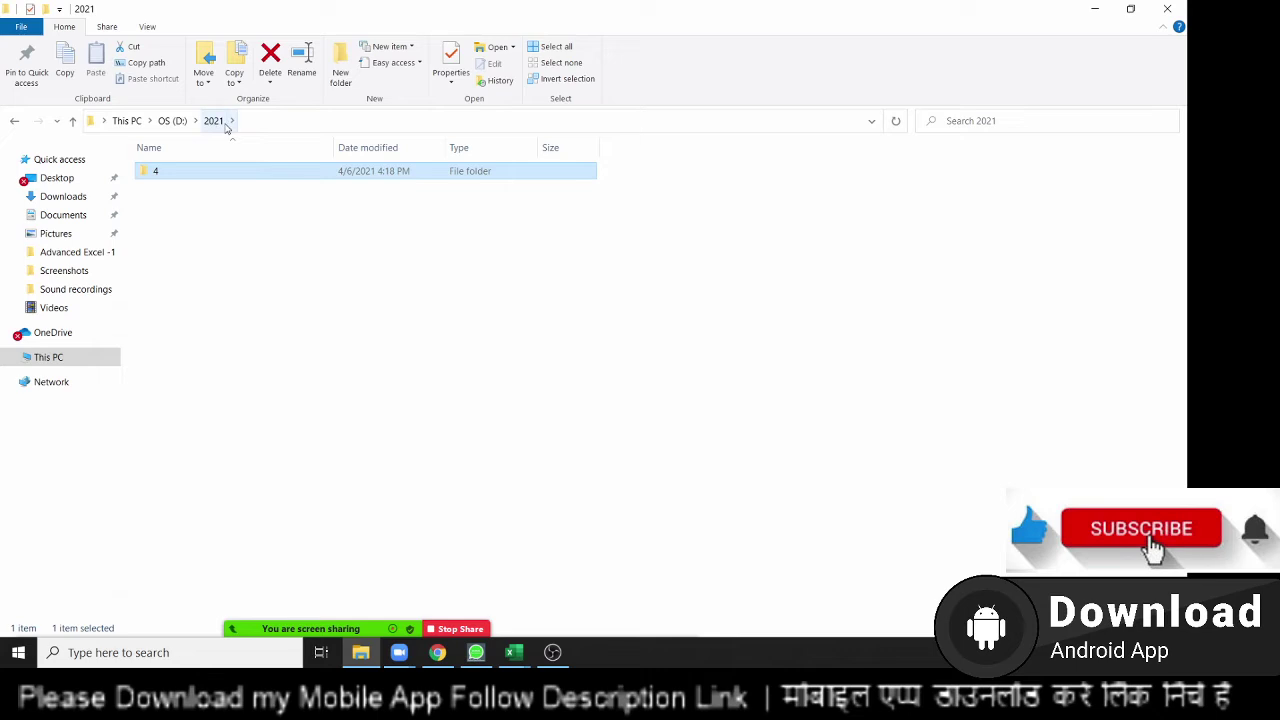
Reset the paused run and run P_1 again from the start.
click(522, 642)
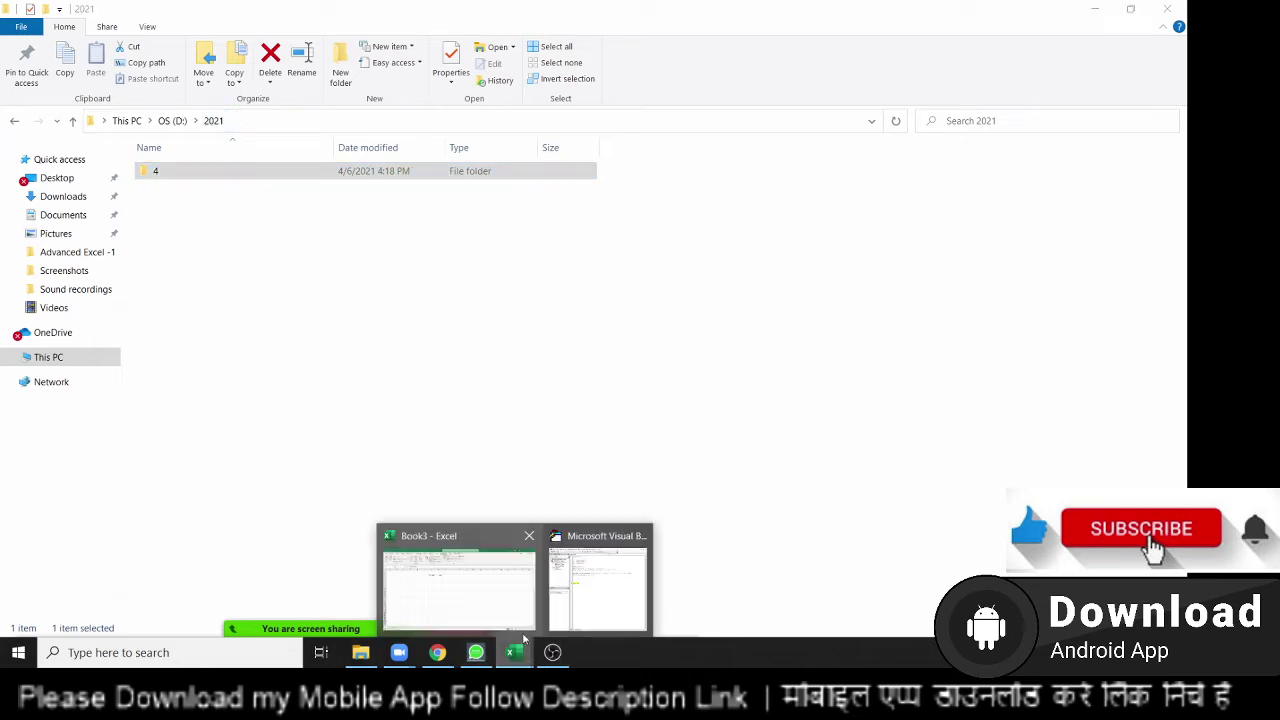
click(598, 580)
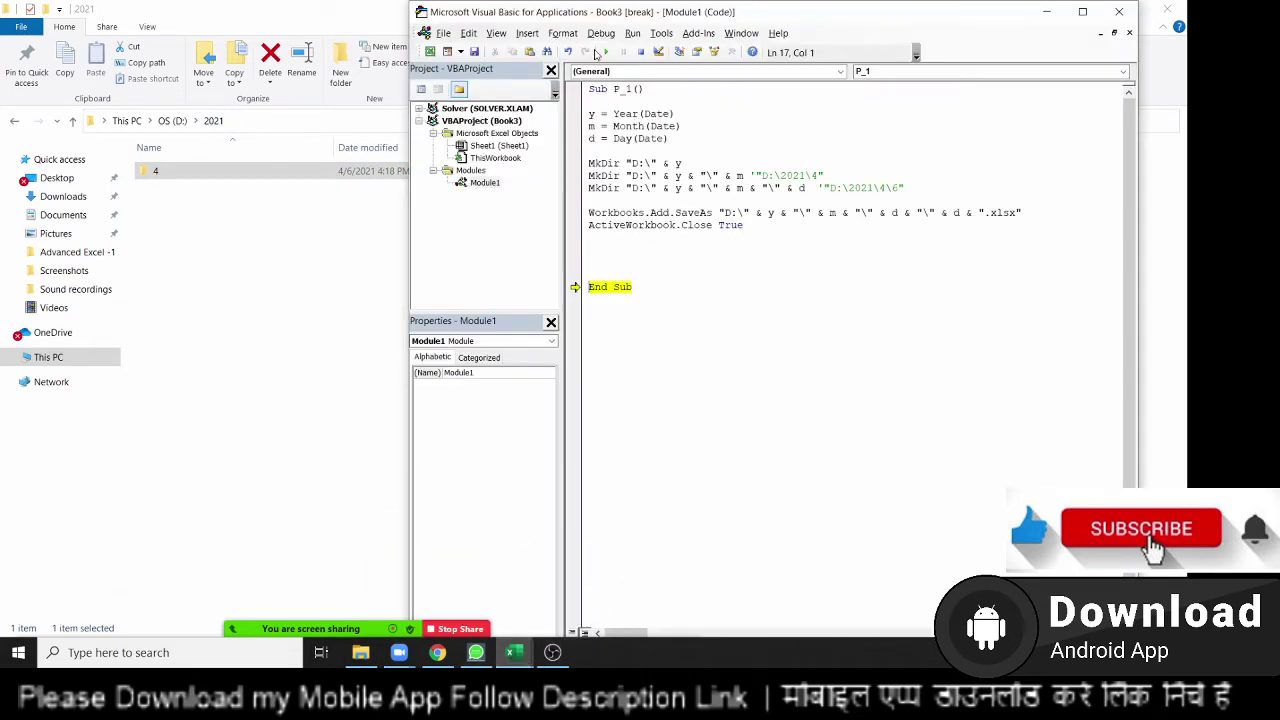
click(641, 52)
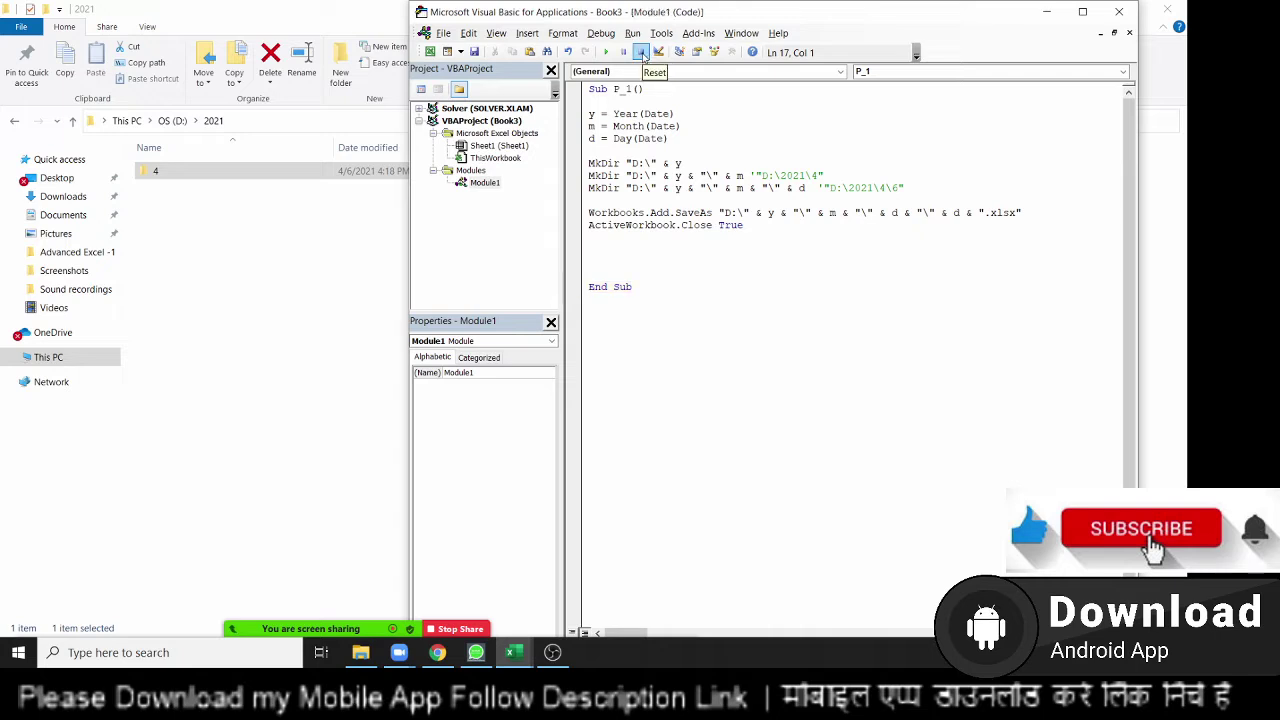
click(582, 175)
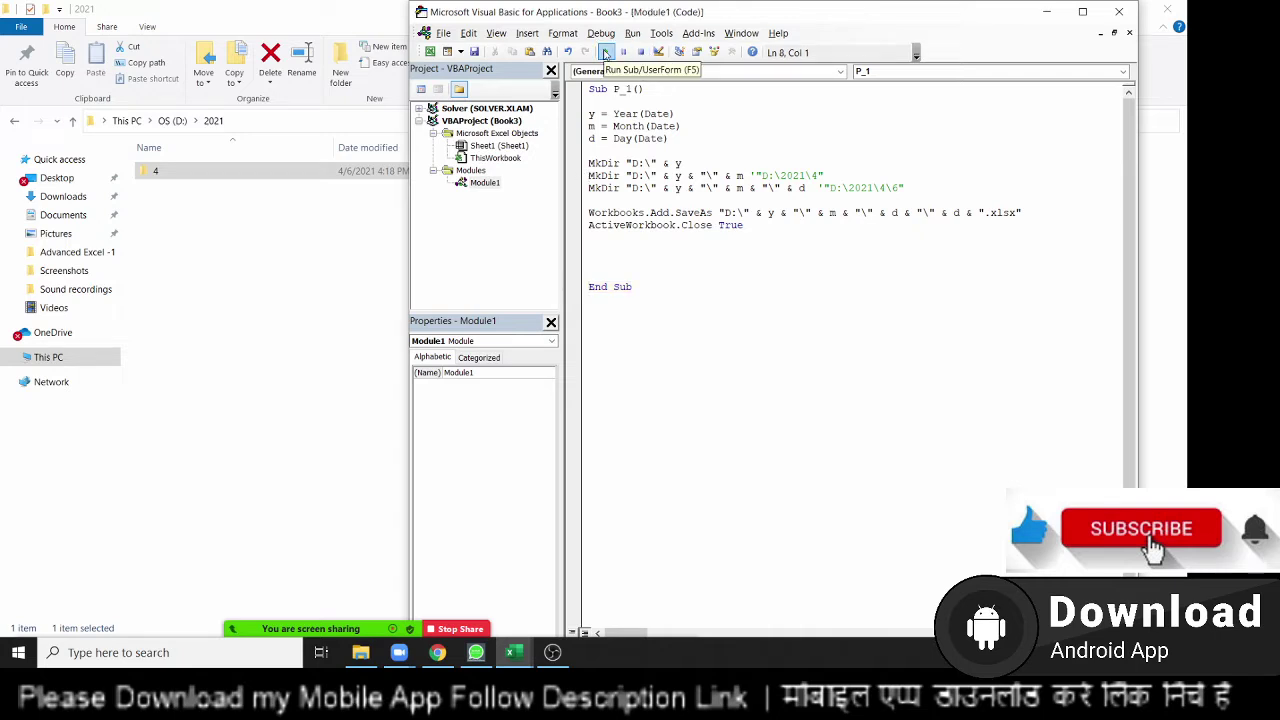
click(605, 53)
Insert On Error Resume Next above the failing MkDir line and step to the next MkDir.
drag(544, 160, 731, 149)
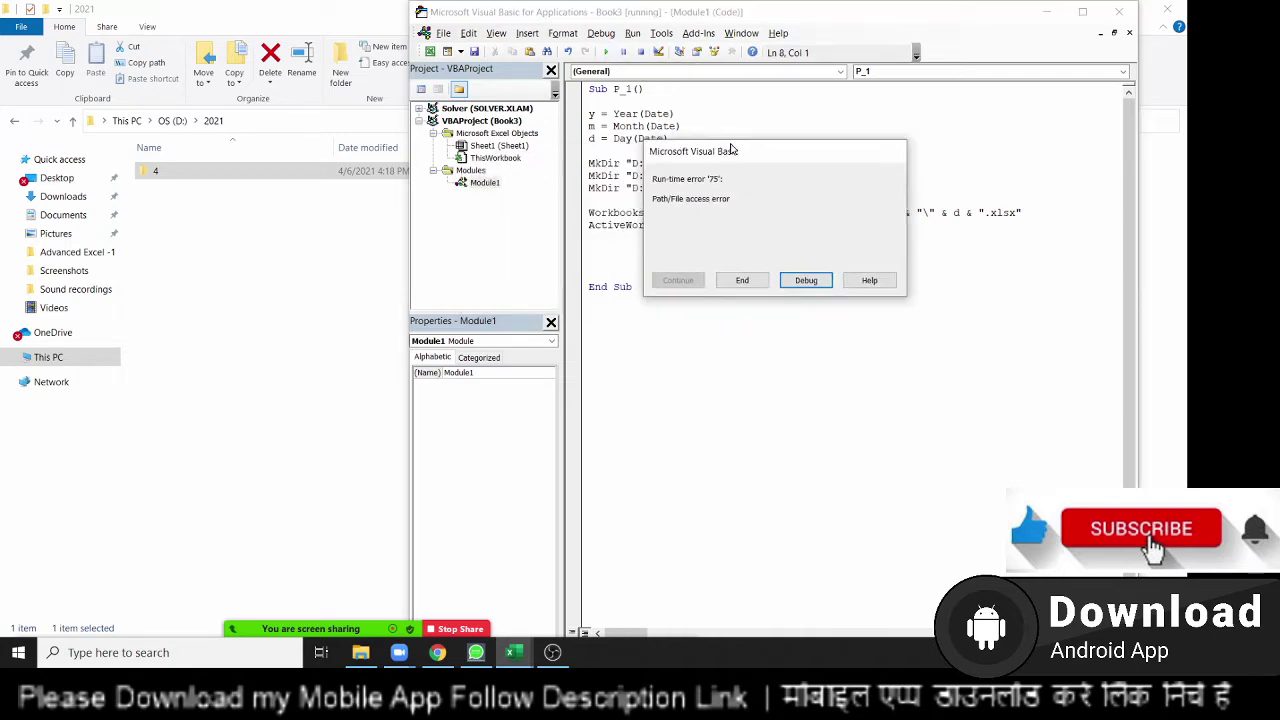
click(800, 280)
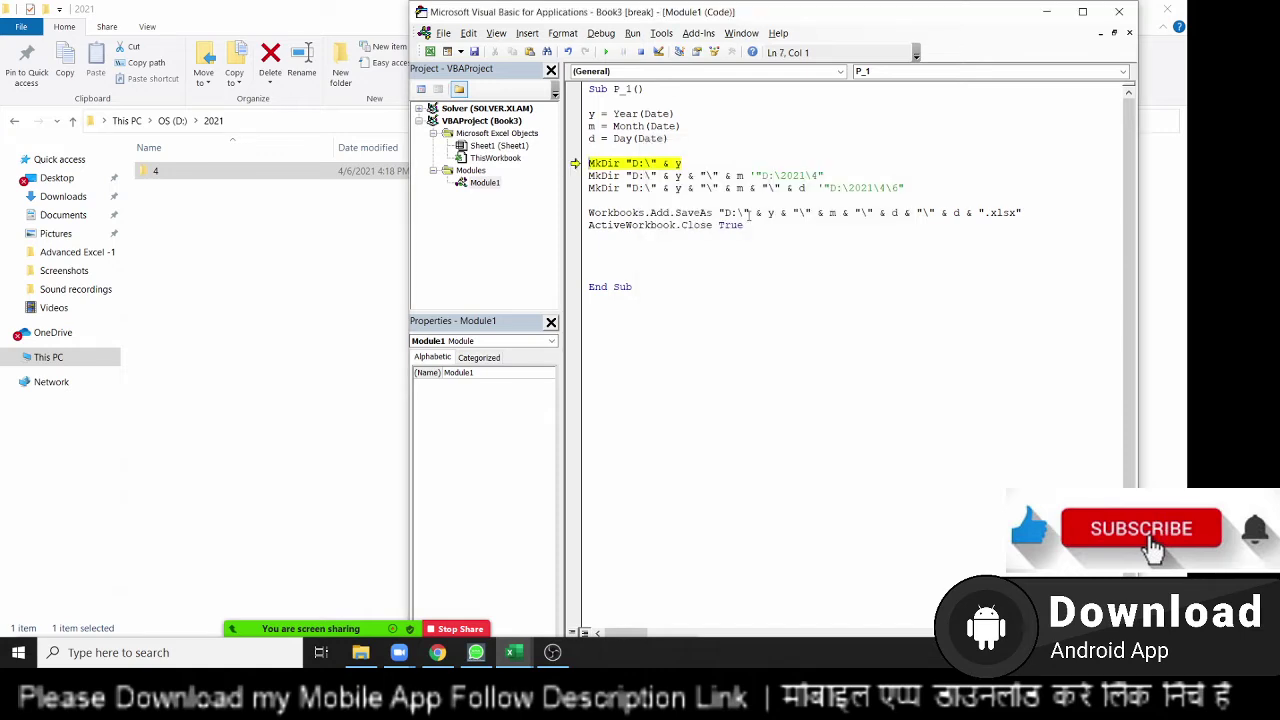
drag(681, 163, 551, 147)
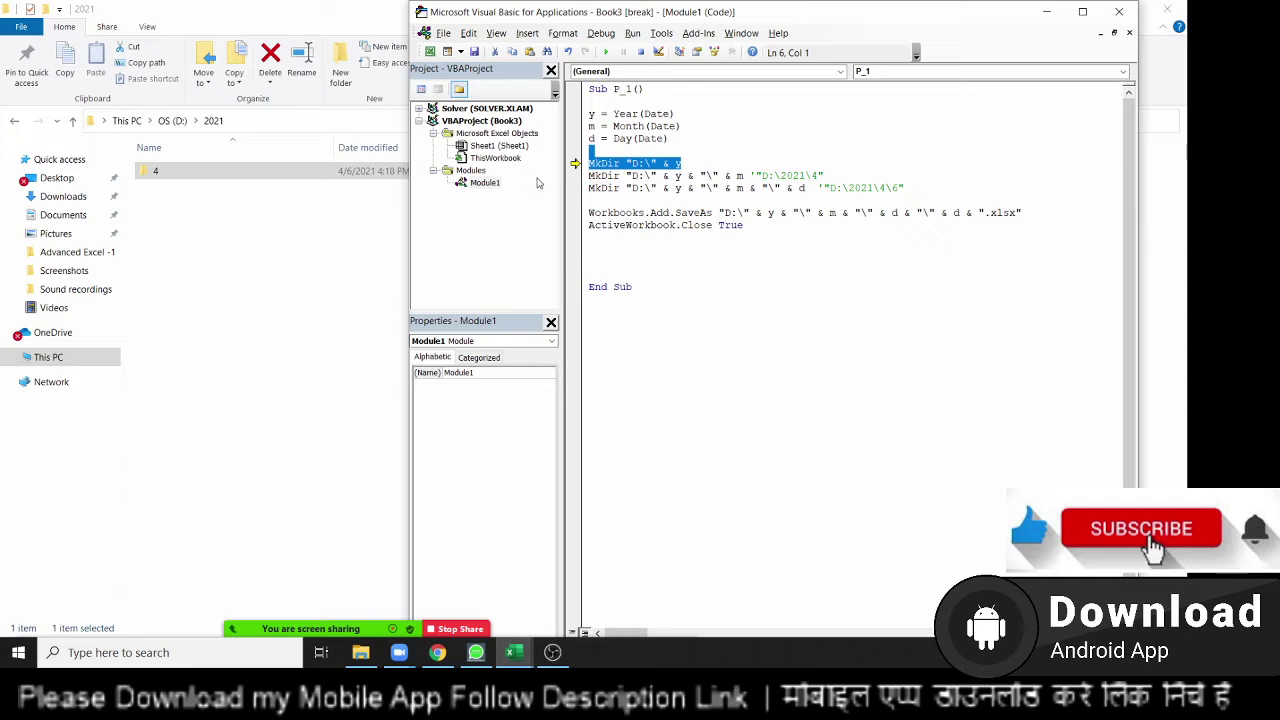
click(607, 155)
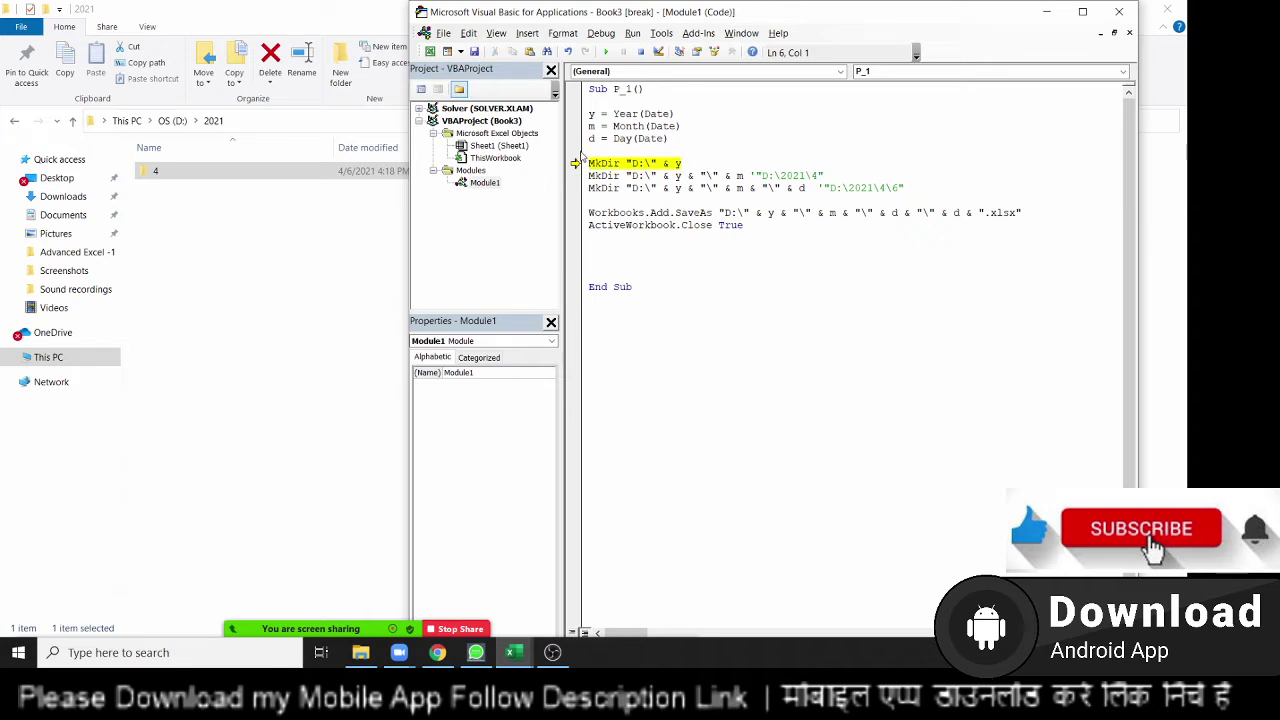
key(Return)
key(Return)
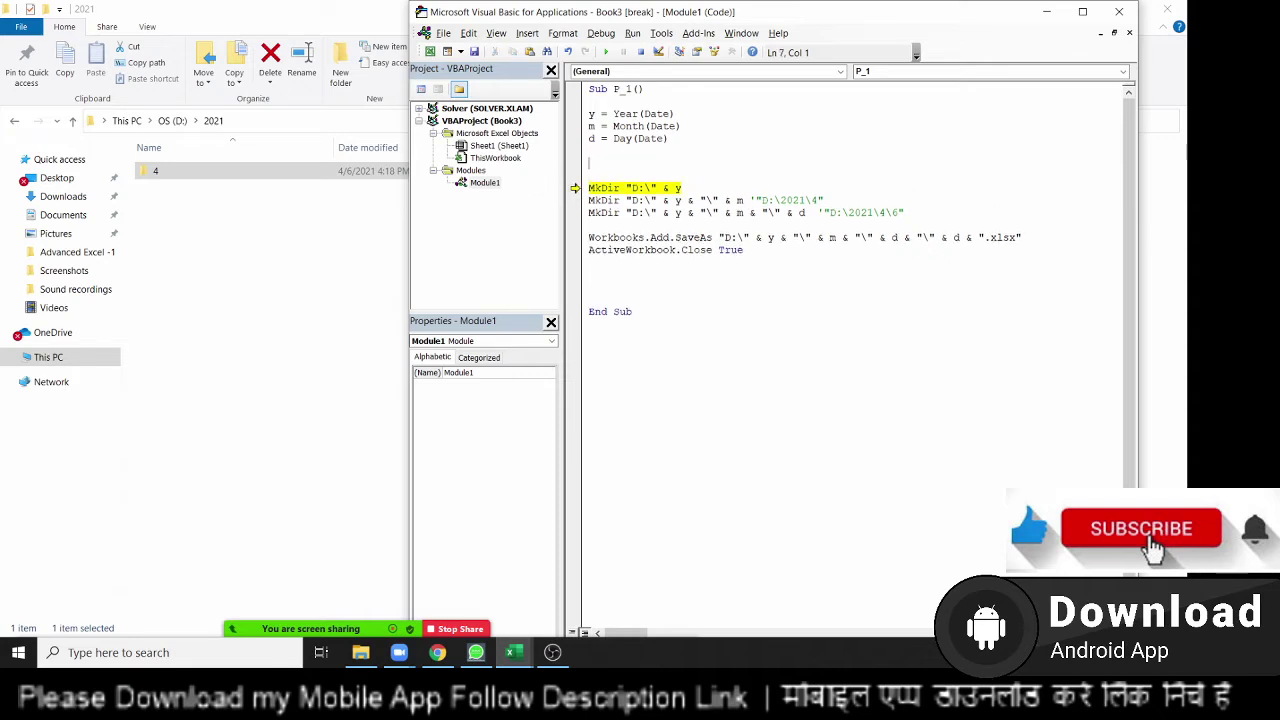
text(on er)
text(ror re)
text(sume nex)
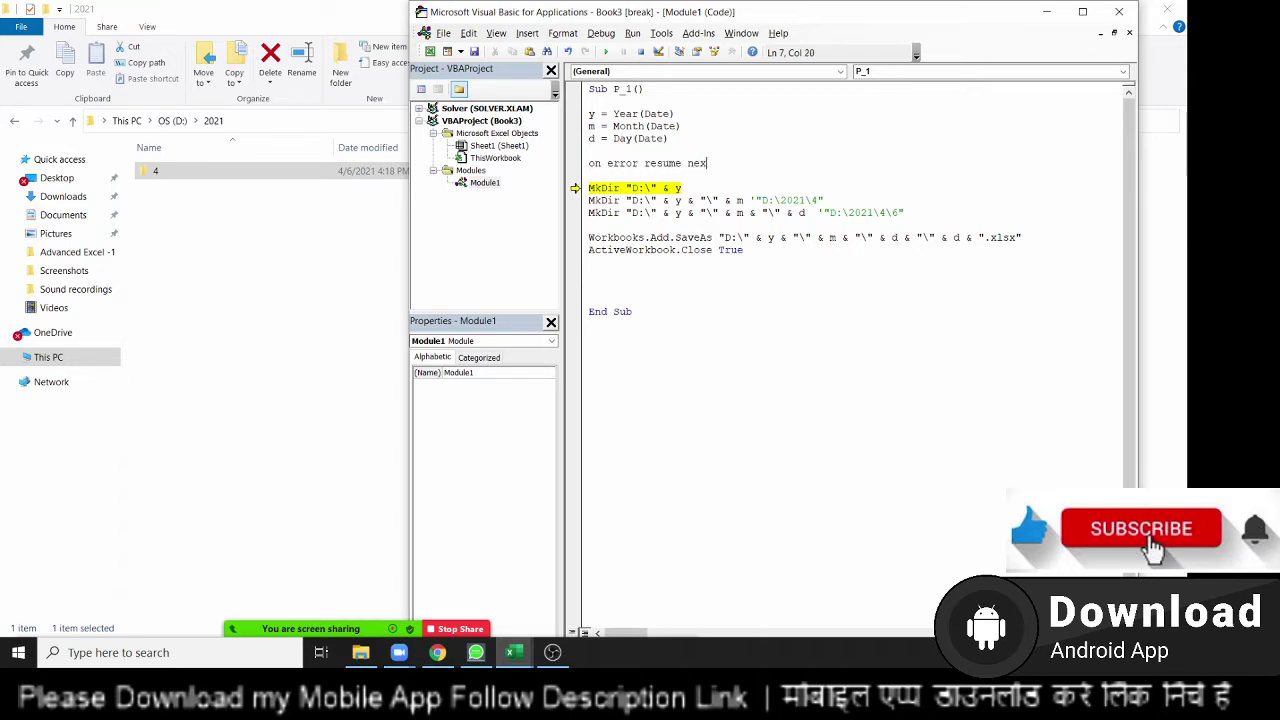
text(t)
key(Down)
key(F8)
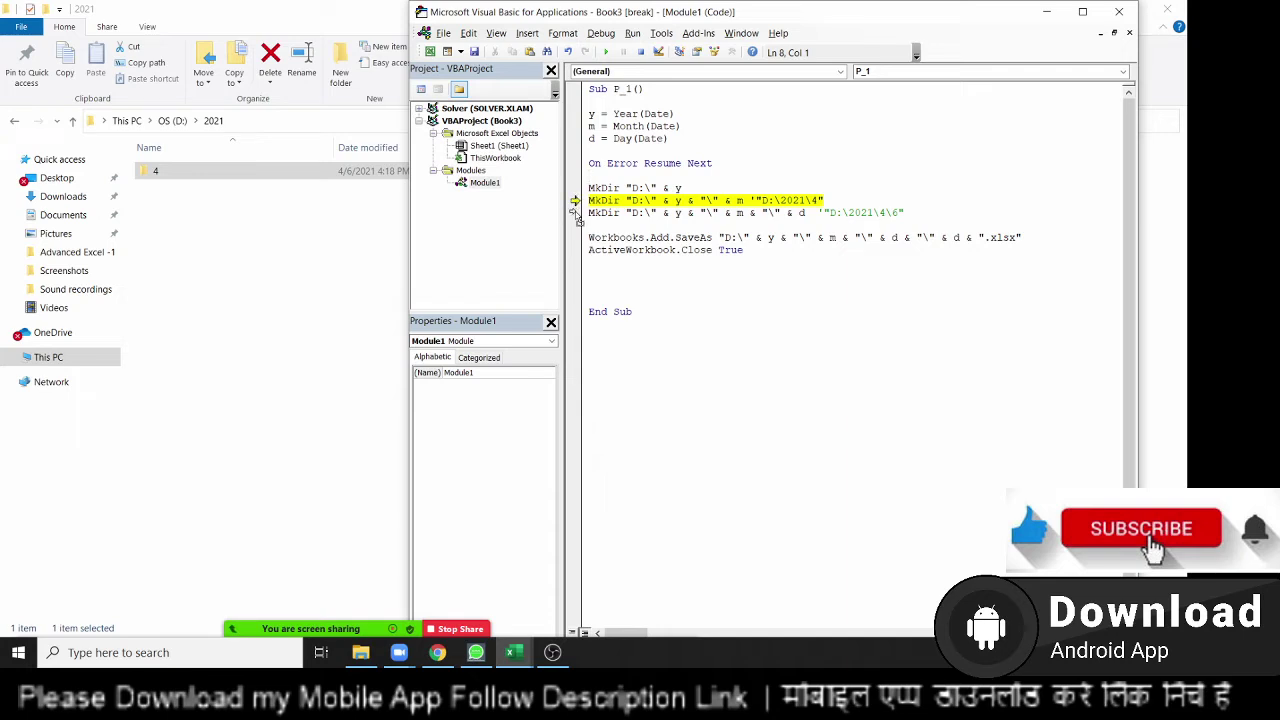
Move execution ahead to the third MkDir line, then reset the paused P_1 run.
drag(576, 199, 575, 212)
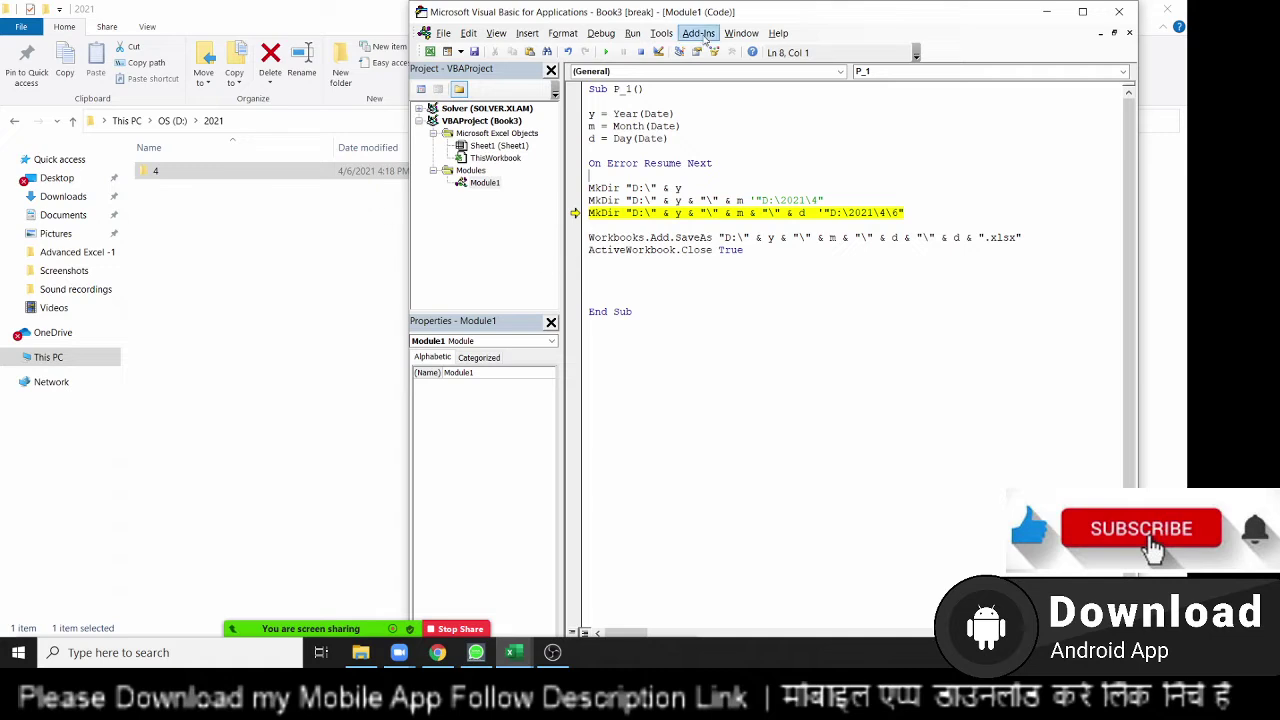
click(640, 52)
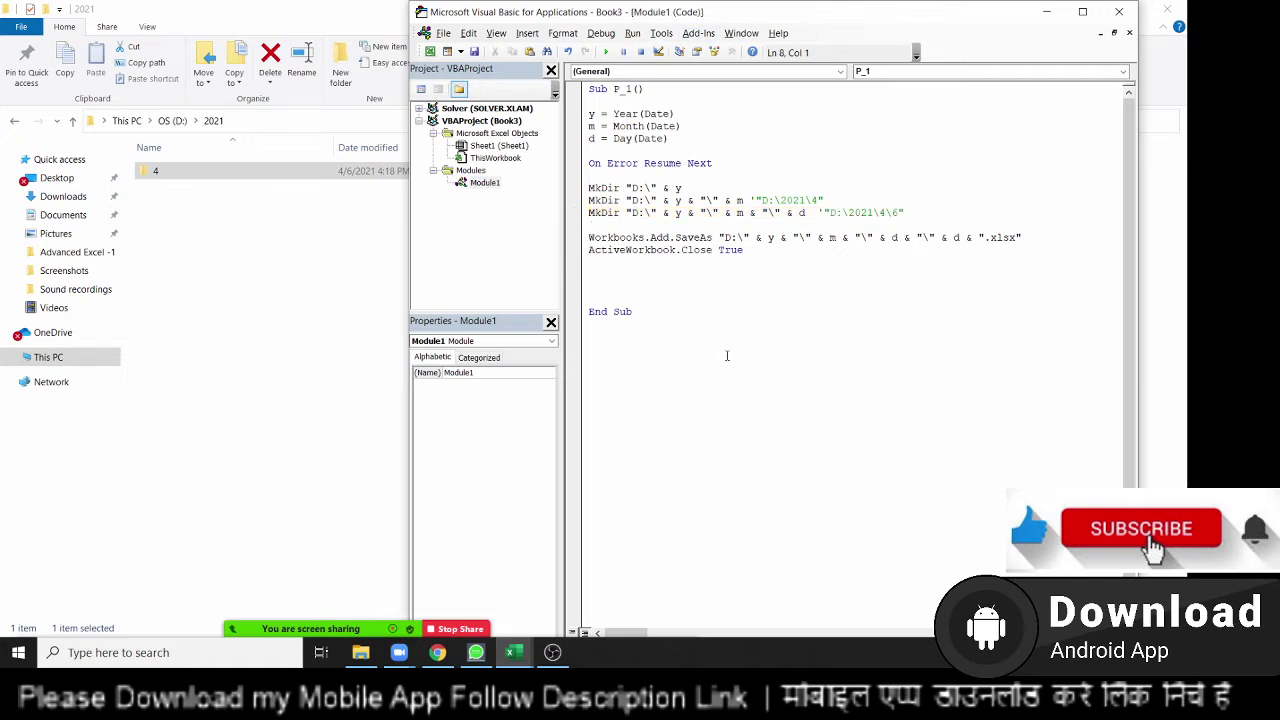
drag(728, 356, 632, 248)
key(ctrl+a)
click(697, 271)
Delete the blank lines before End Sub and return to the D:\2021 folder window.
drag(717, 306, 580, 92)
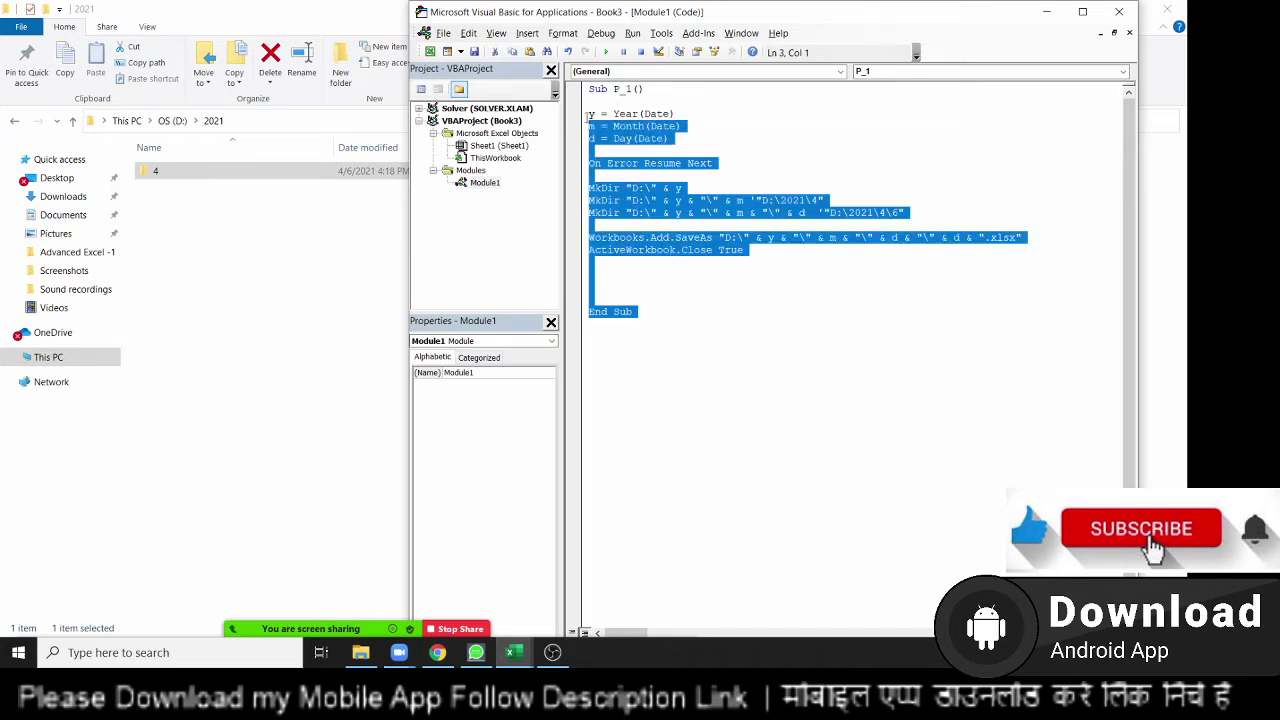
click(604, 273)
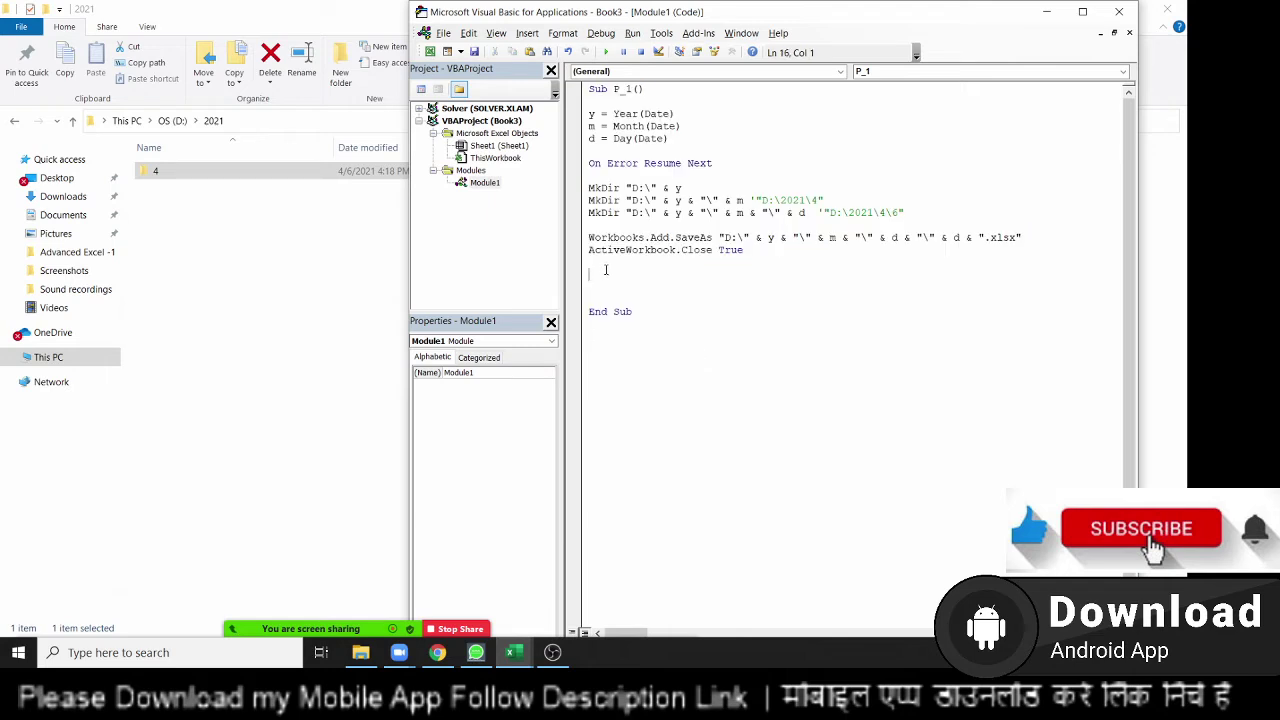
key(Delete)
key(Delete)
key(Delete)
click(345, 178)
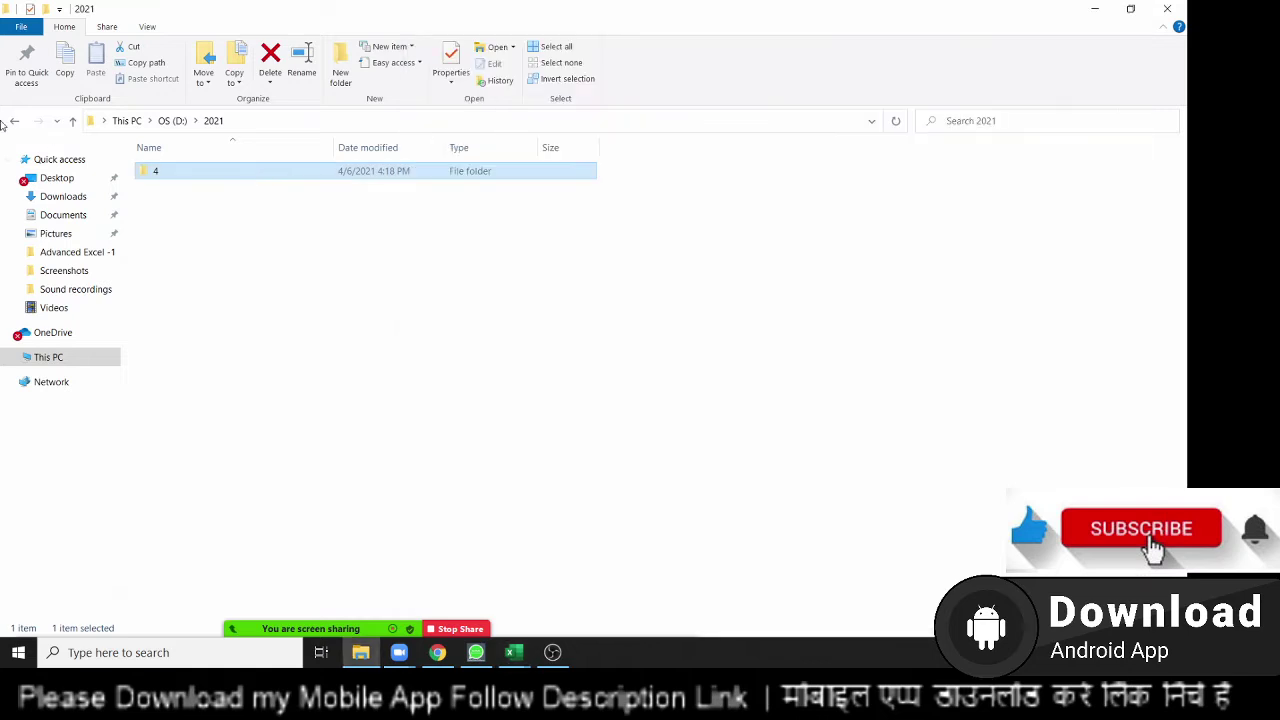
Browse 2021\4\6 to see the saved .xlsx workbook, then close the folder window.
key(Return)
key(Return)
click(12, 121)
click(12, 121)
click(1167, 10)
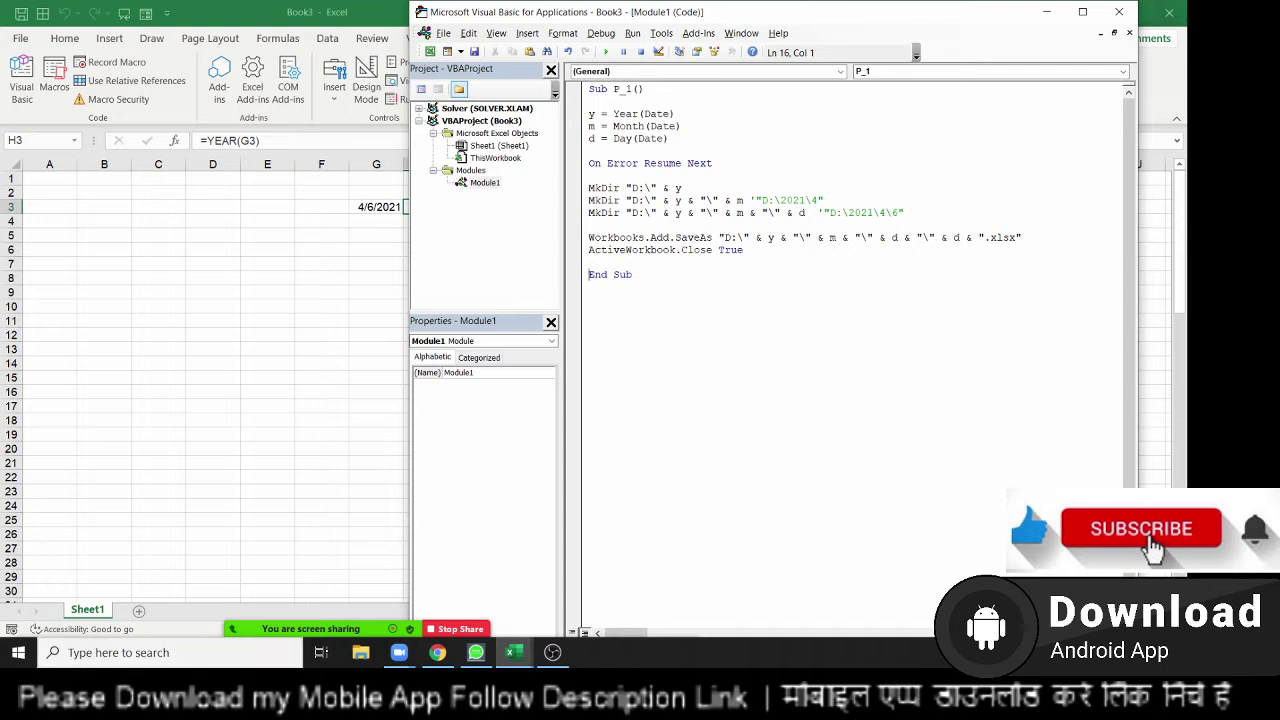
Declare a new macro Sub P_2 below P_1, leaving blank lines inside it.
click(609, 298)
text(sub )
text(ee)
key(BackSpace)
key(BackSpace)
text(P_)
text(2)
key(Return)
key(Return)
key(Return)
key(Up)
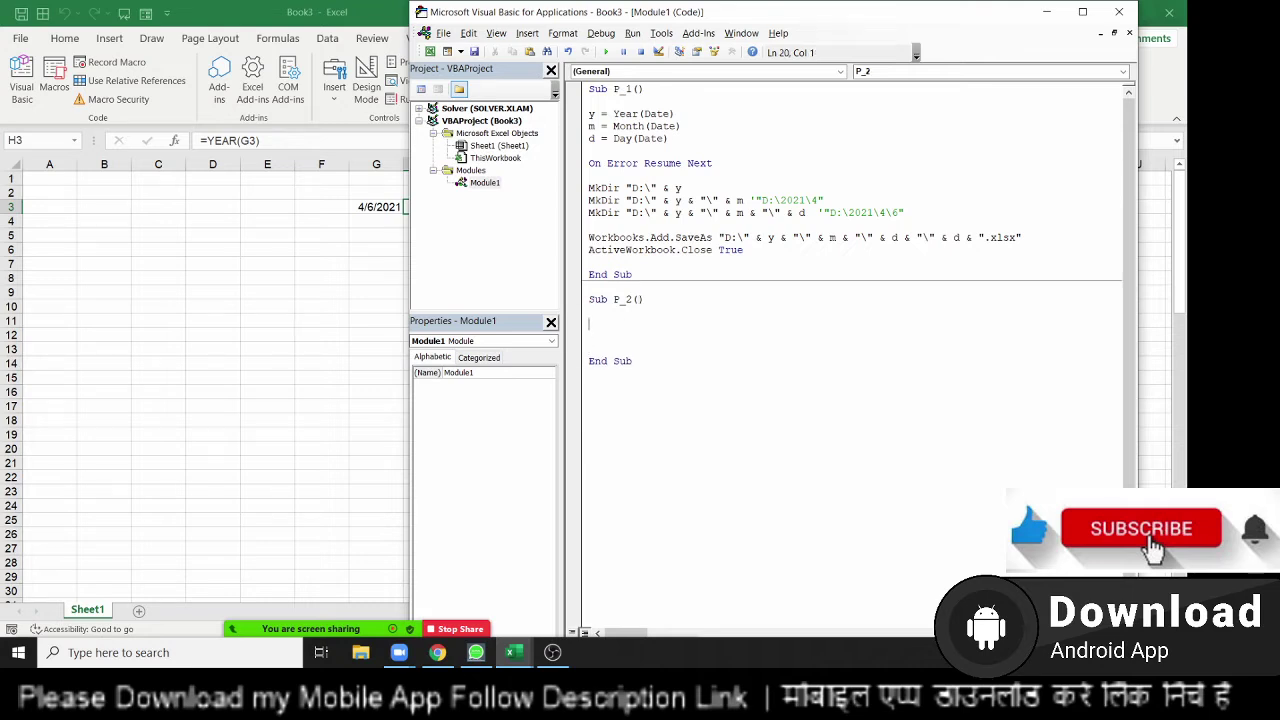
key(Return)
key(Up)
Write Workbooks.Add.SaveAs "D\2021\1.xlsx" as P_2's first statement.
text(work)
text(books.)
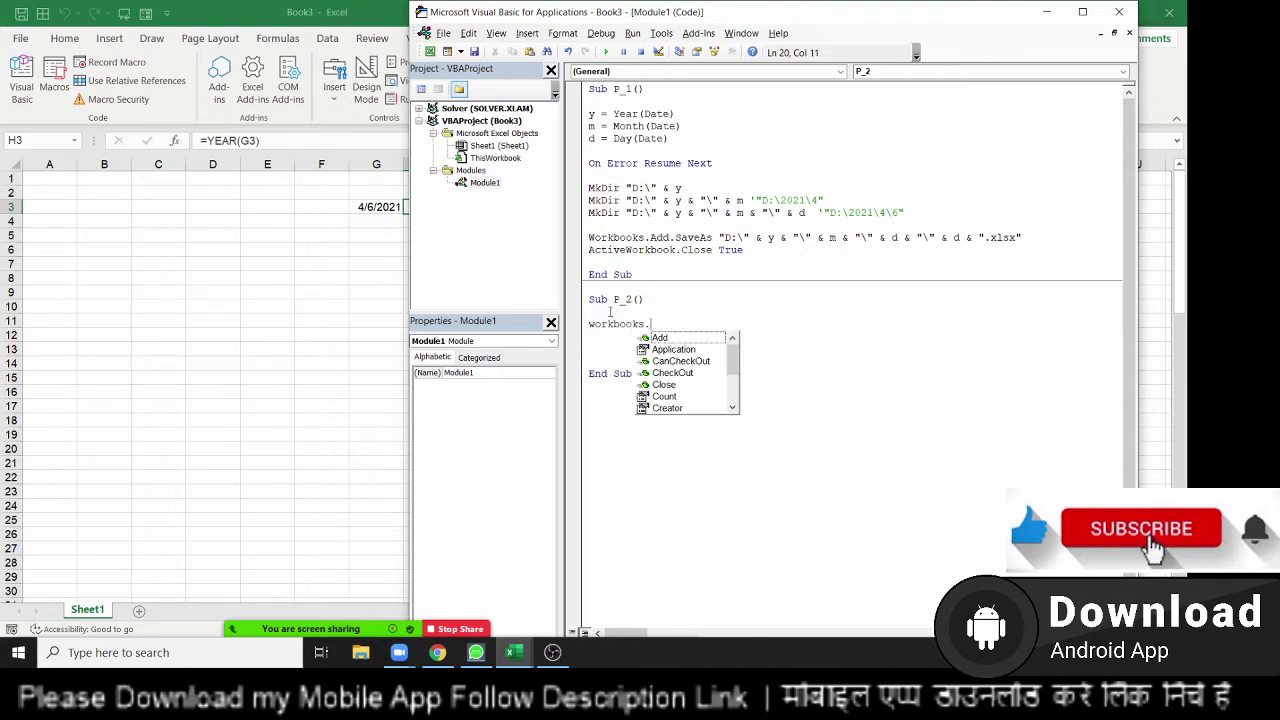
text(ad)
key(Tab)
text(.)
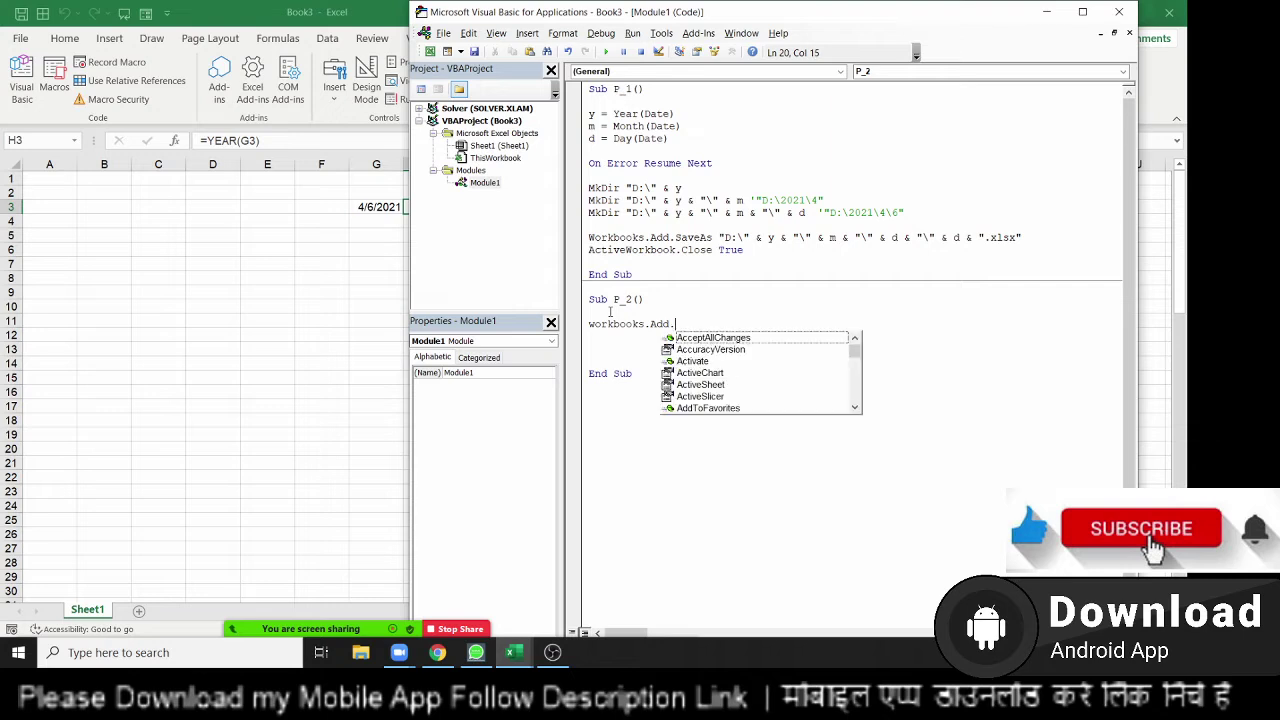
text(sav)
key(Tab)
text(")
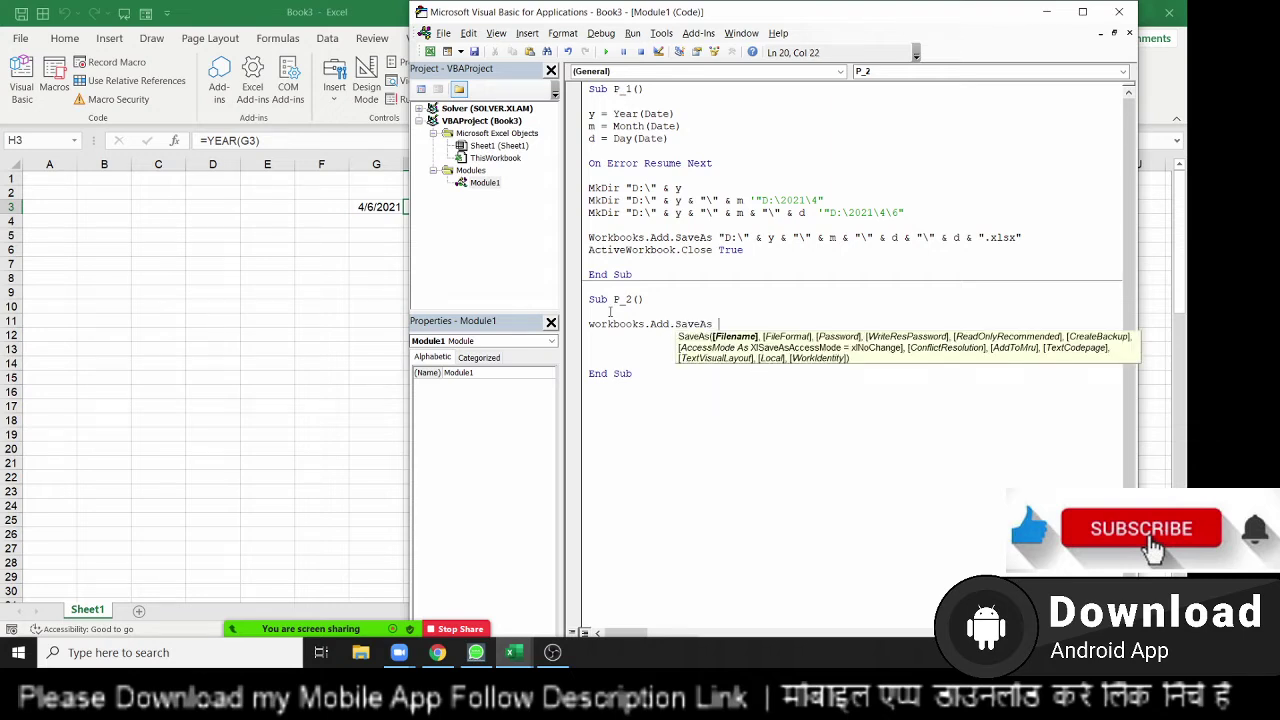
text(D)
text(\20)
text(21)
text(\1)
text(.xlsx)
key(Return)
Duplicate the SaveAs line several times and change copies to save 2.xlsx.
key(shift+Up)
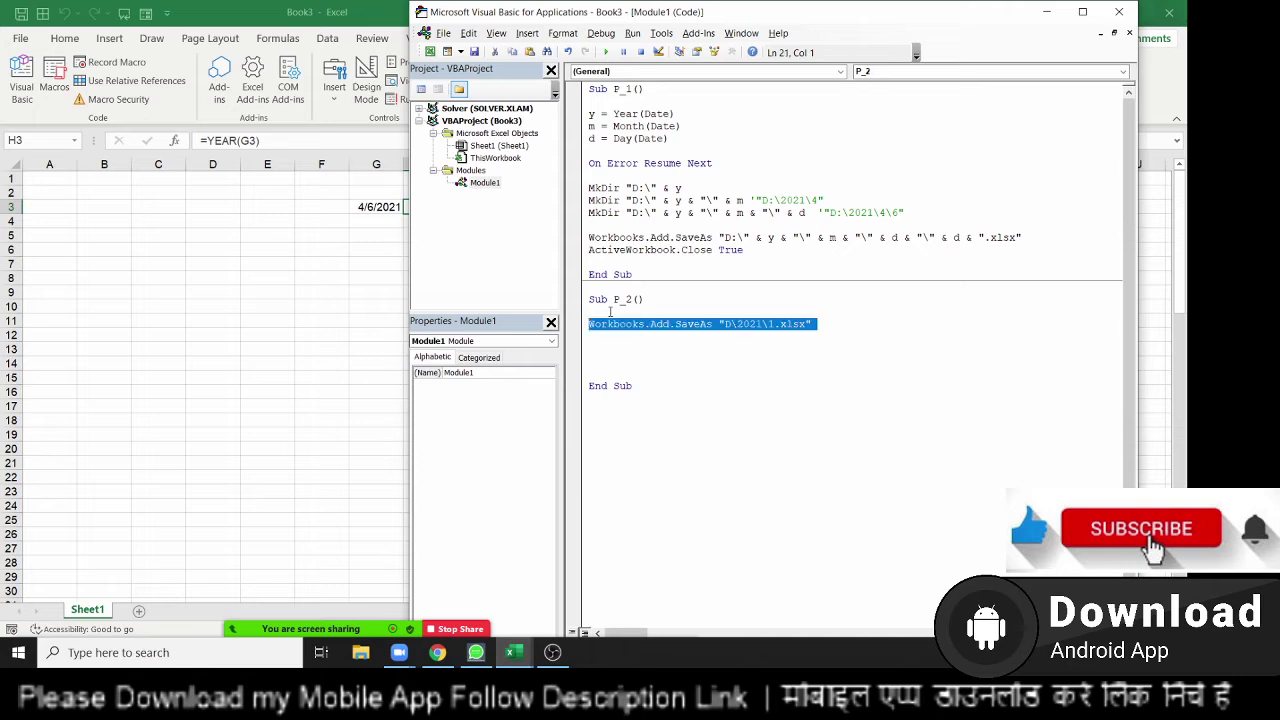
key(ctrl+c)
key(ctrl+v)
key(ctrl+v)
key(ctrl+v)
key(ctrl+v)
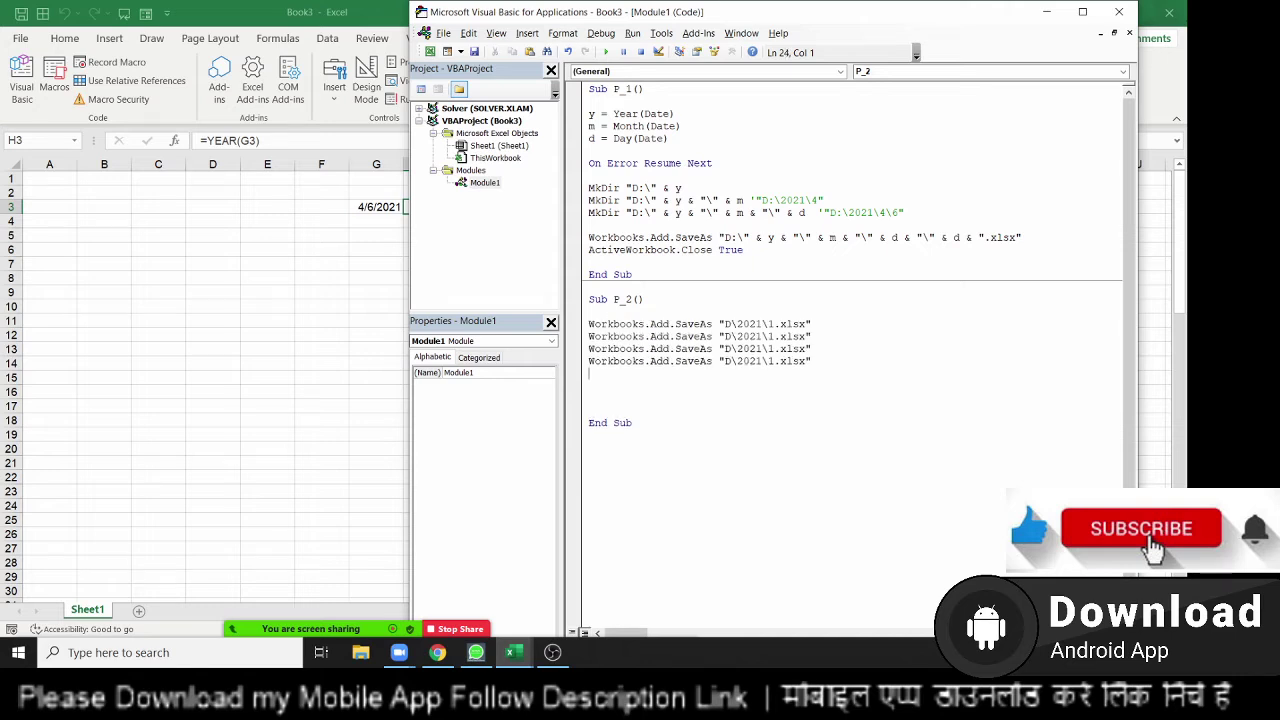
key(ctrl+v)
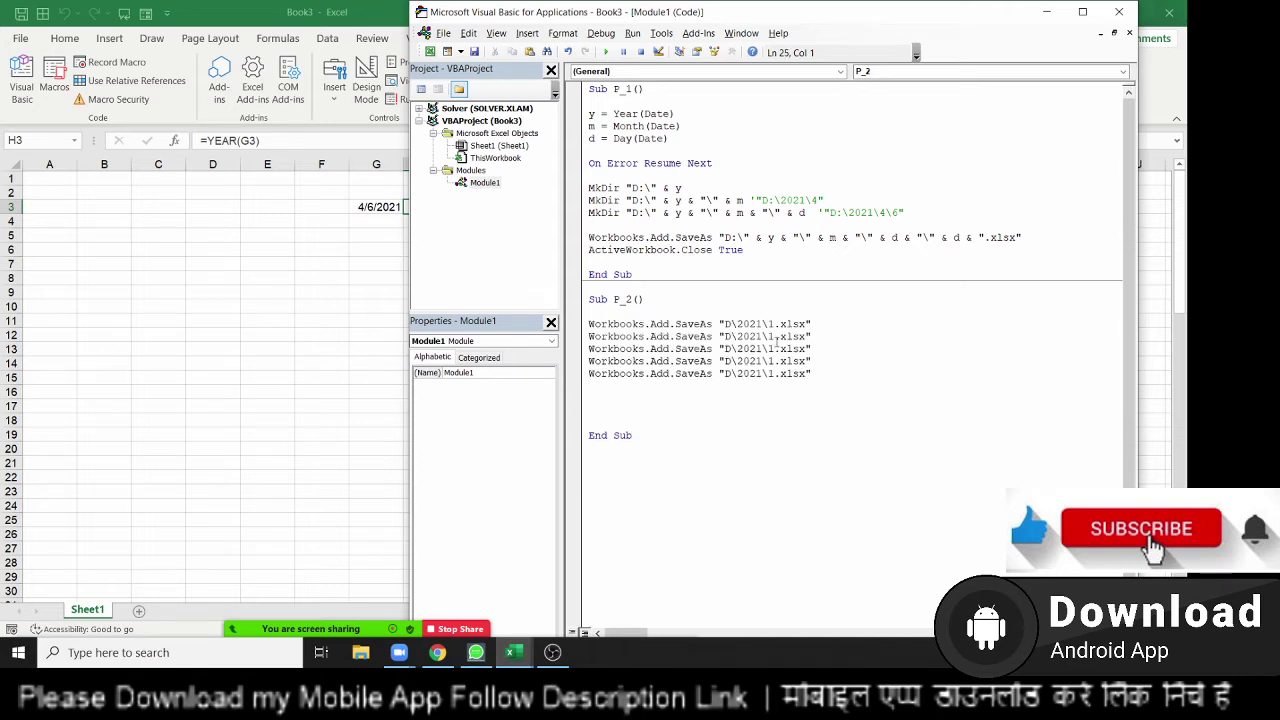
click(772, 337)
key(Delete)
text(2)
key(Down)
key(BackSpace)
text(2)
click(721, 349)
click(675, 349)
key(Left)
key(Left)
key(Left)
key(Left)
key(Left)
key(Left)
key(Up)
key(Left)
key(shift+Down)
key(shift+Down)
key(shift+Down)
key(shift+Down)
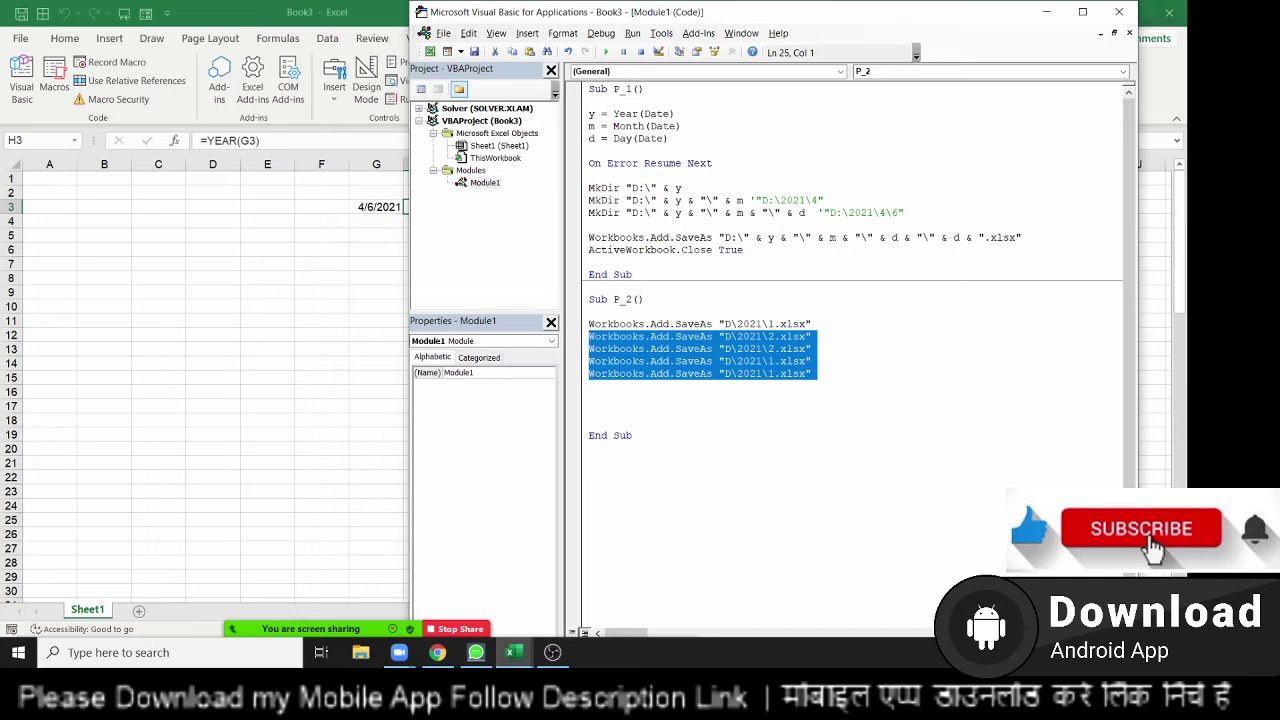
Delete the duplicate SaveAs lines and wrap the remaining one in For i = 1 To 12 … Next i.
key(Delete)
key(Up)
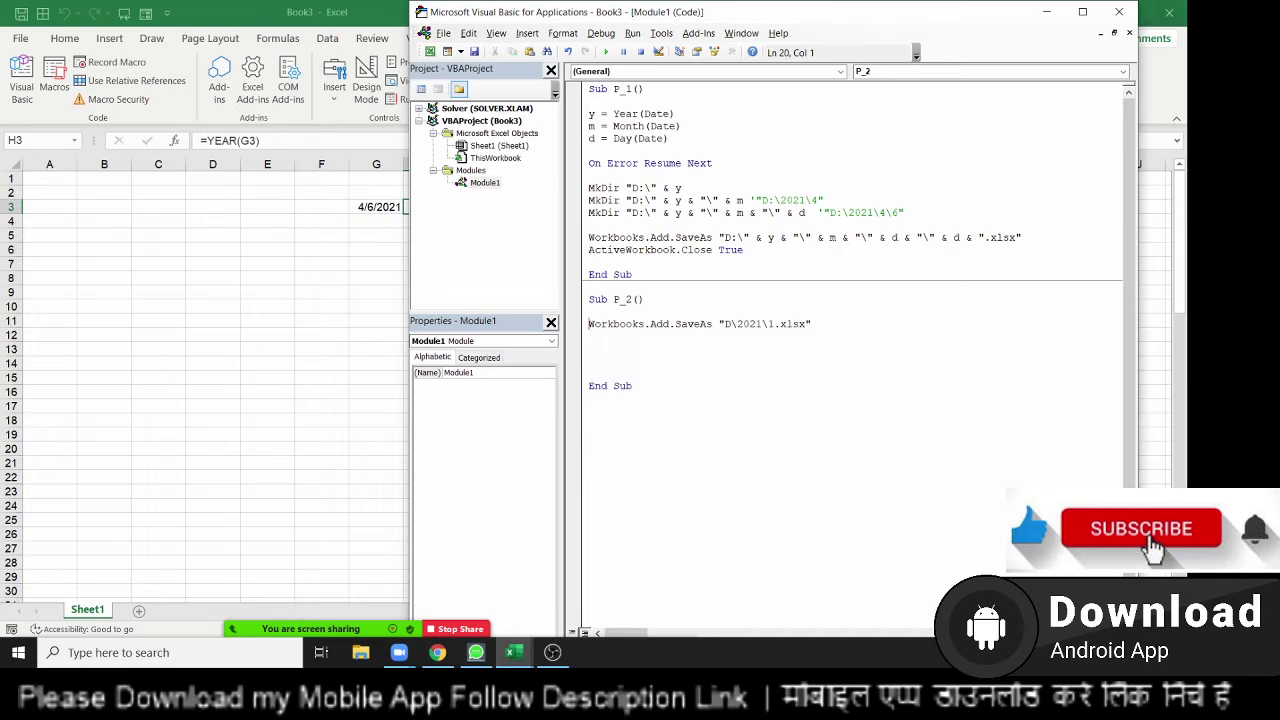
key(Return)
key(Up)
key(Return)
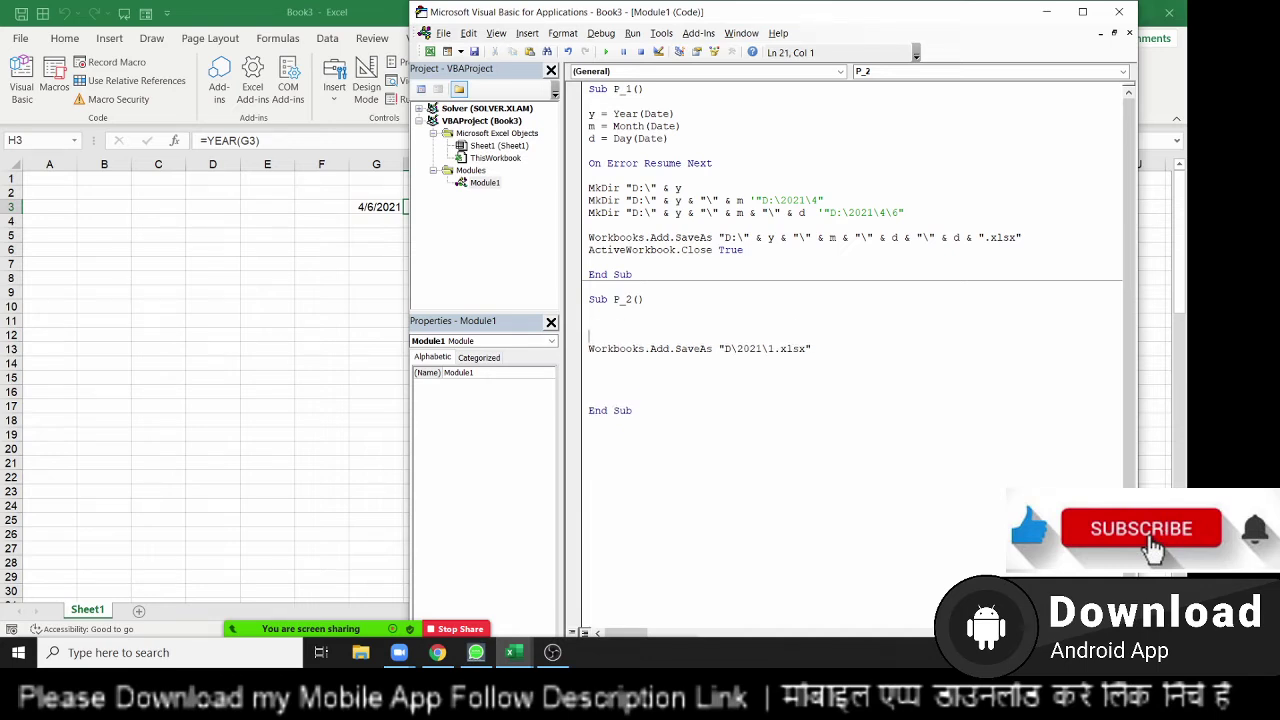
key(Up)
text(for )
text(i =)
text(1 to12)
key(Down)
key(Down)
key(Down)
key(Down)
text(nex)
text(t i)
key(Up)
Add the missing colon so the save path reads D:\2021\1.xlsx.
key(Up)
key(Up)
key(Left)
key(Up)
key(shift+Down)
key(shift+Down)
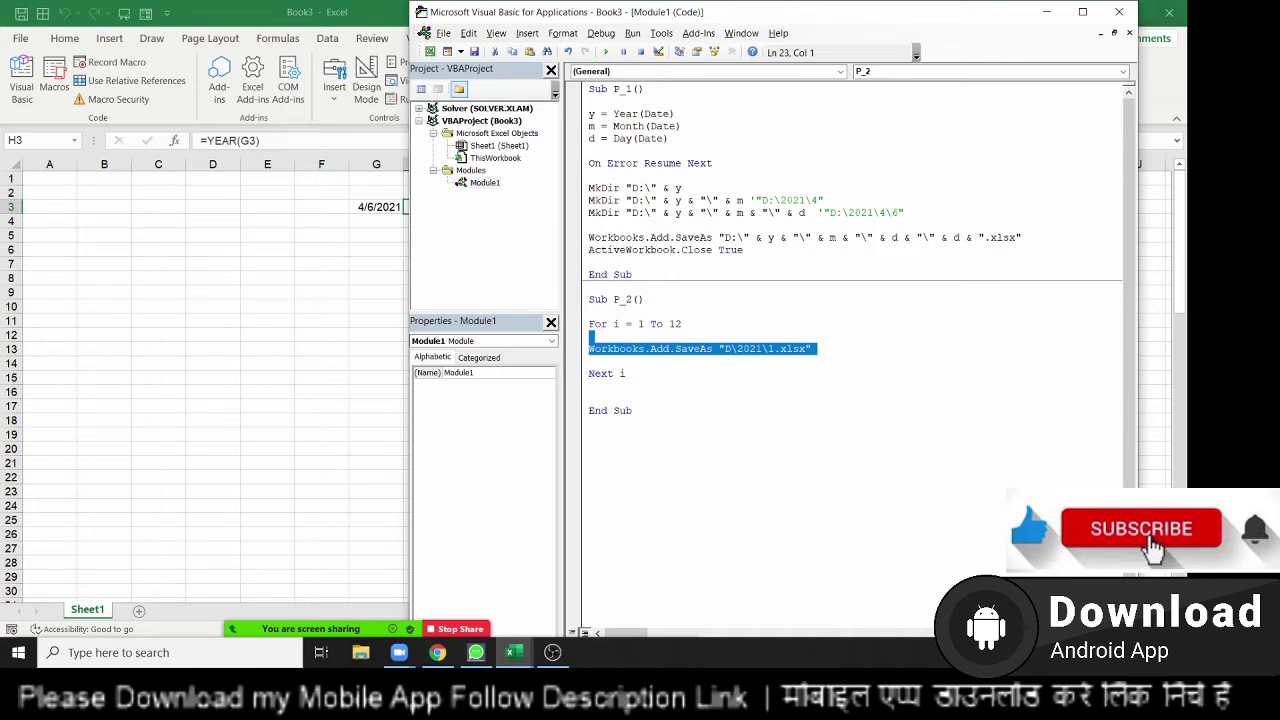
click(655, 324)
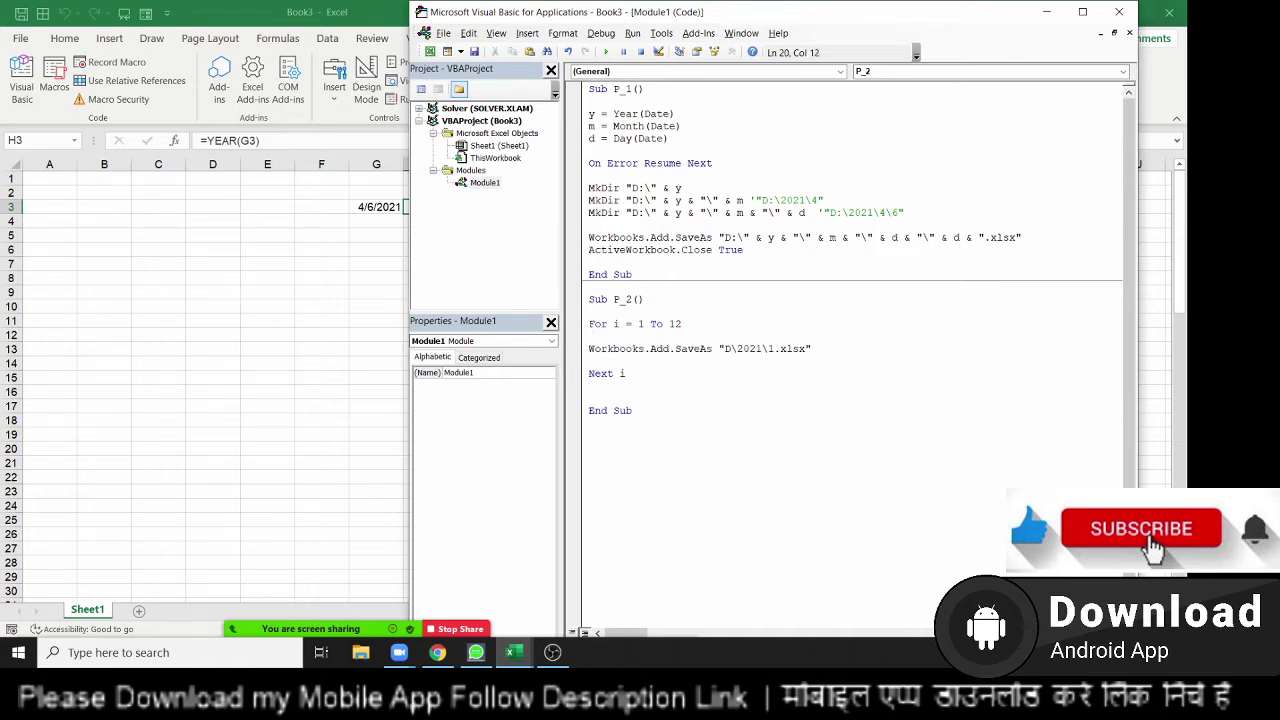
click(588, 349)
click(741, 349)
text(:)
click(589, 361)
double_click(777, 349)
key(Up)
key(Left)
key(Left)
key(Left)
key(shift+Right)
Change the P_2 SaveAs path to "D:\2021\" & i & ".xlsx".
click(771, 348)
text(" )
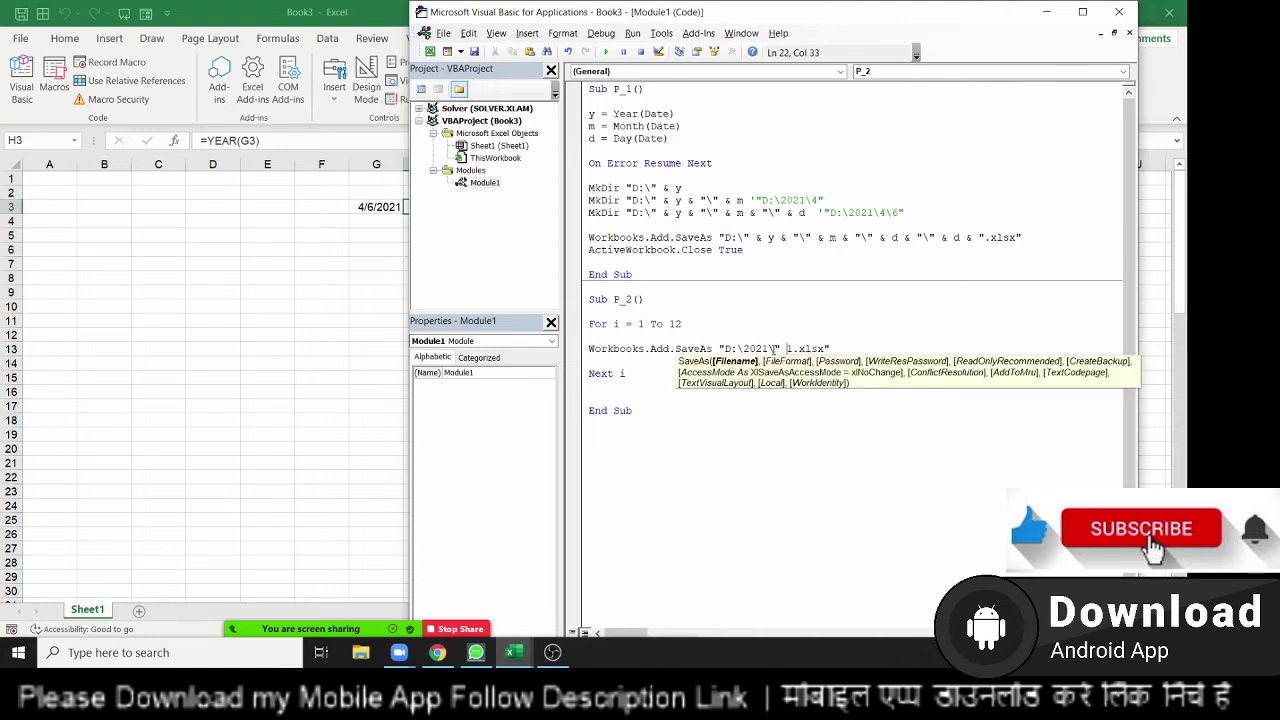
text(&)
key(Delete)
text(i)
text( & )
text(")
key(Up)
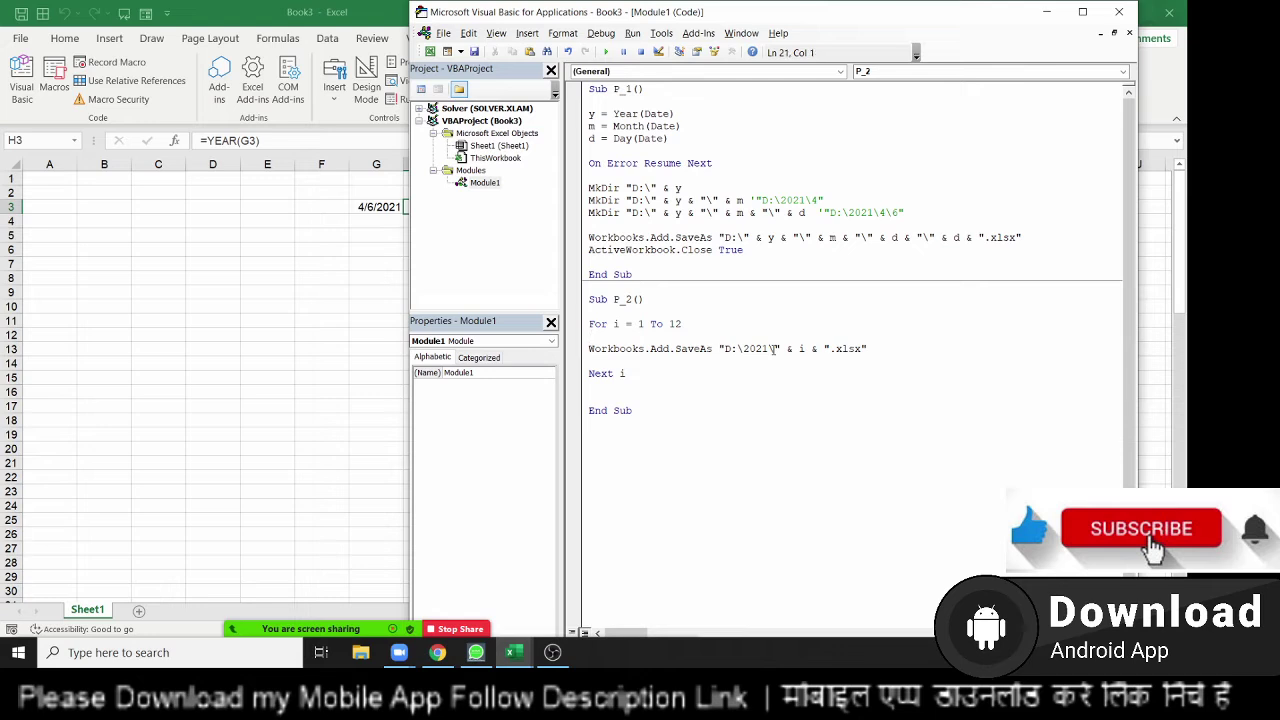
Step through P_2 to save 1.xlsx, reset the run, close 1.xlsx, and add a blank line before Next i.
key(F8)
key(F8)
key(F8)
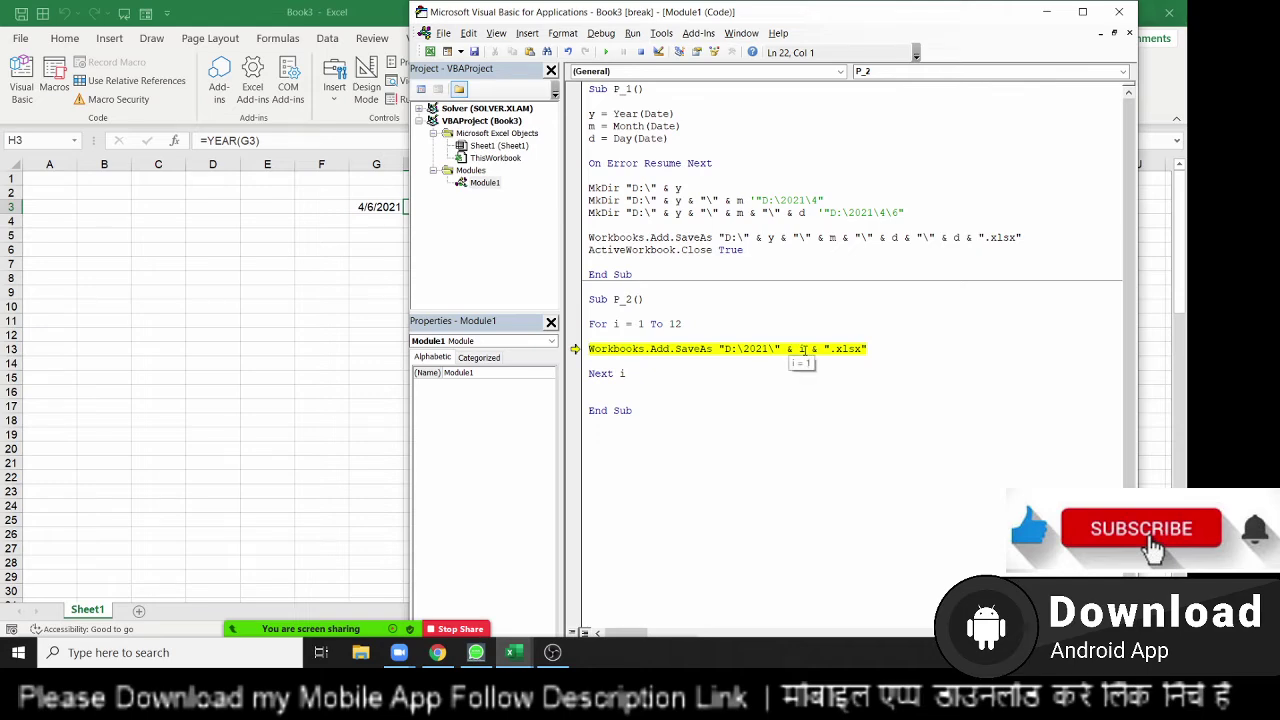
key(F8)
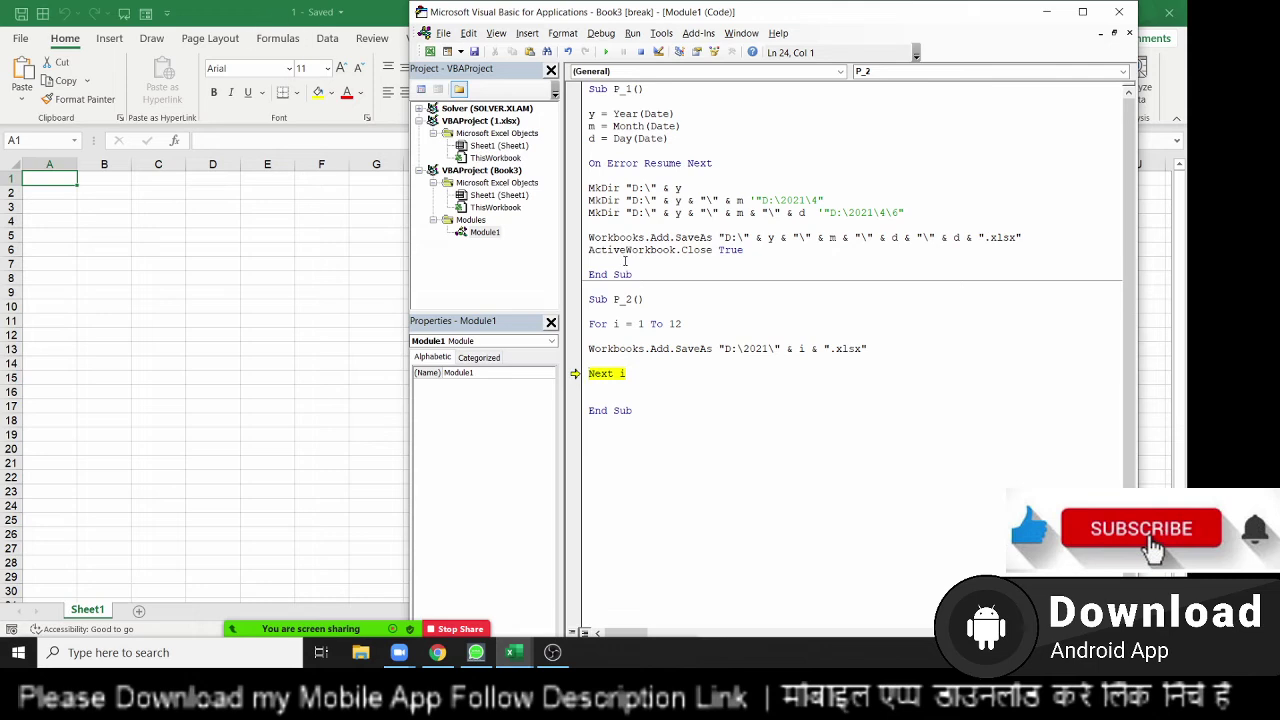
key(F8)
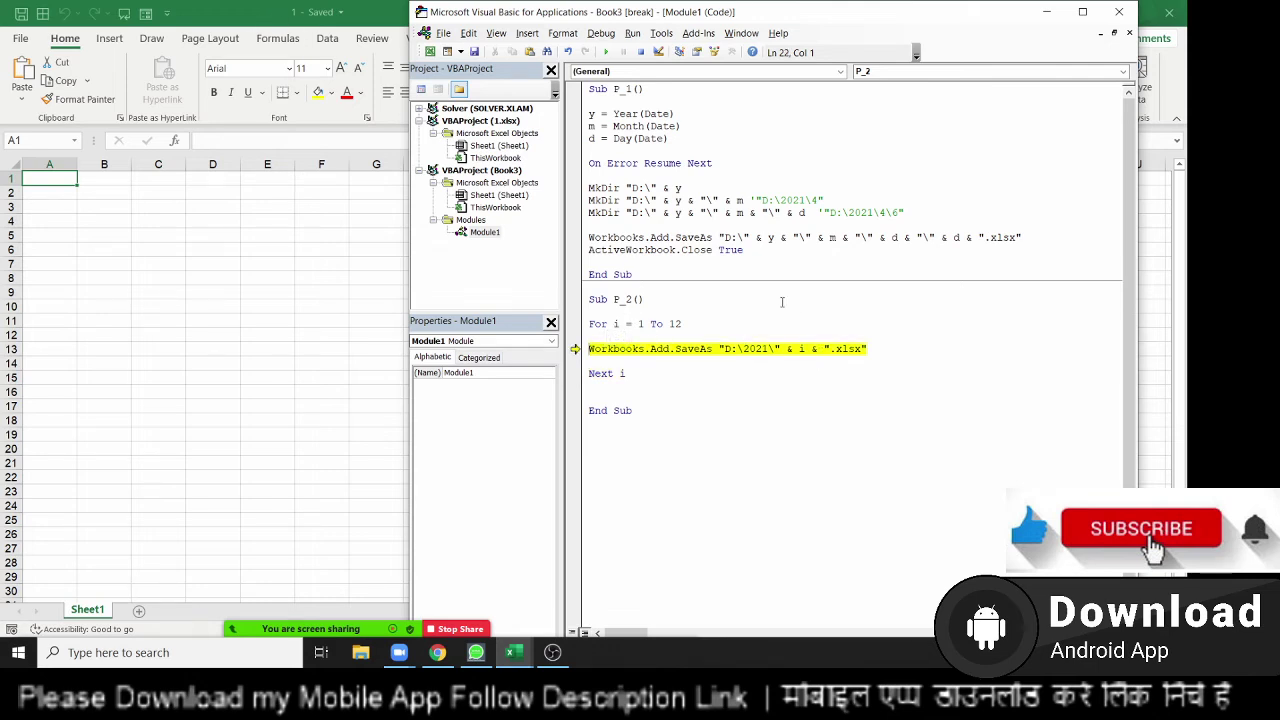
click(641, 52)
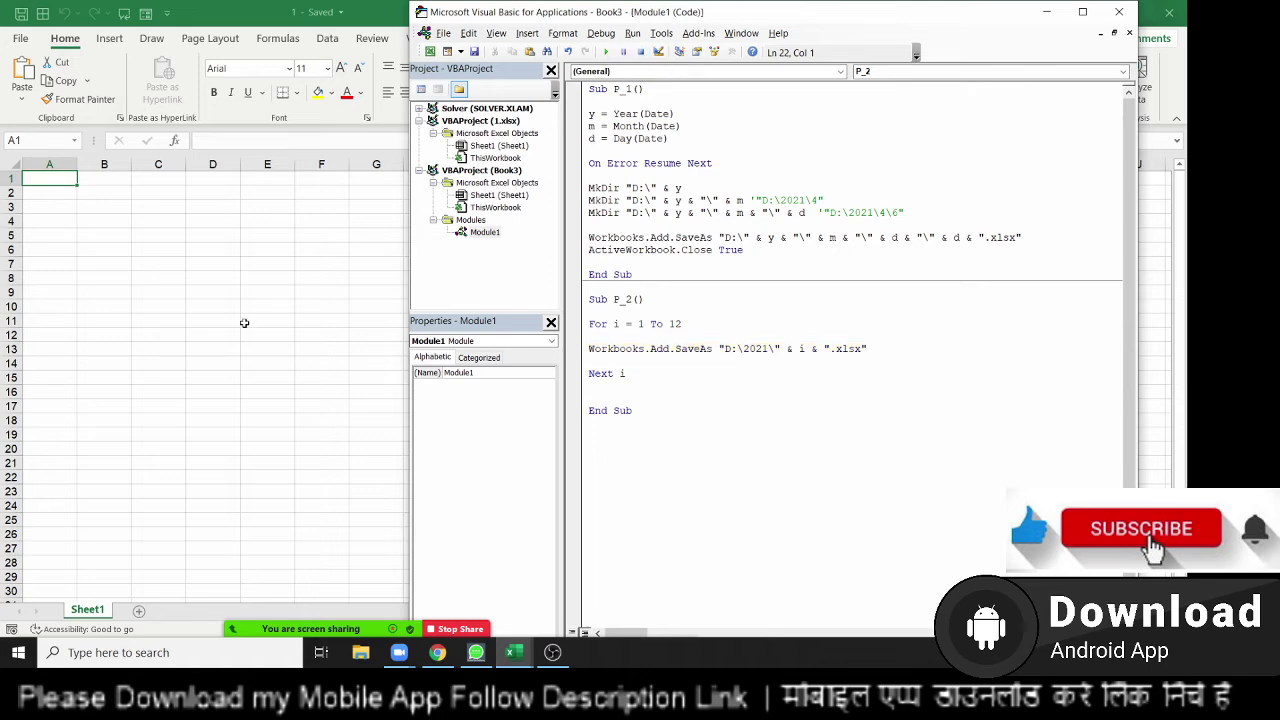
click(244, 323)
click(1169, 12)
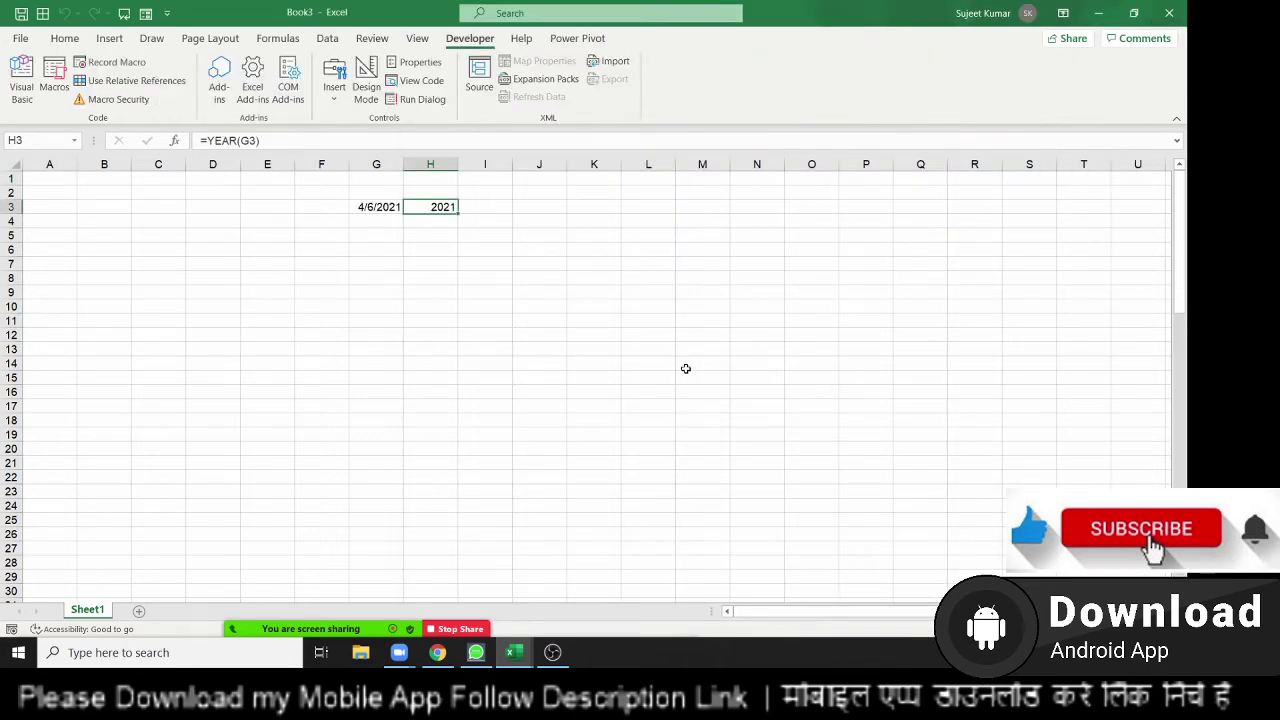
key(alt+F11)
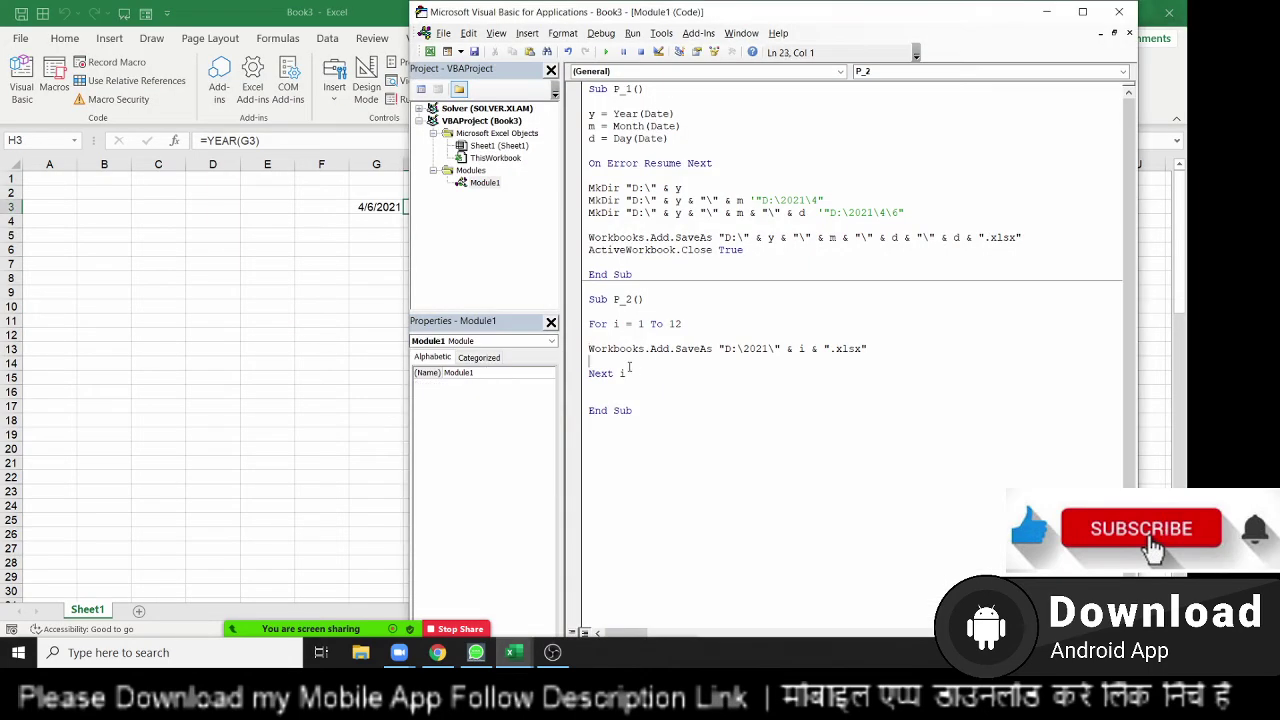
key(Return)
key(Return)
key(Up)
key(Up)
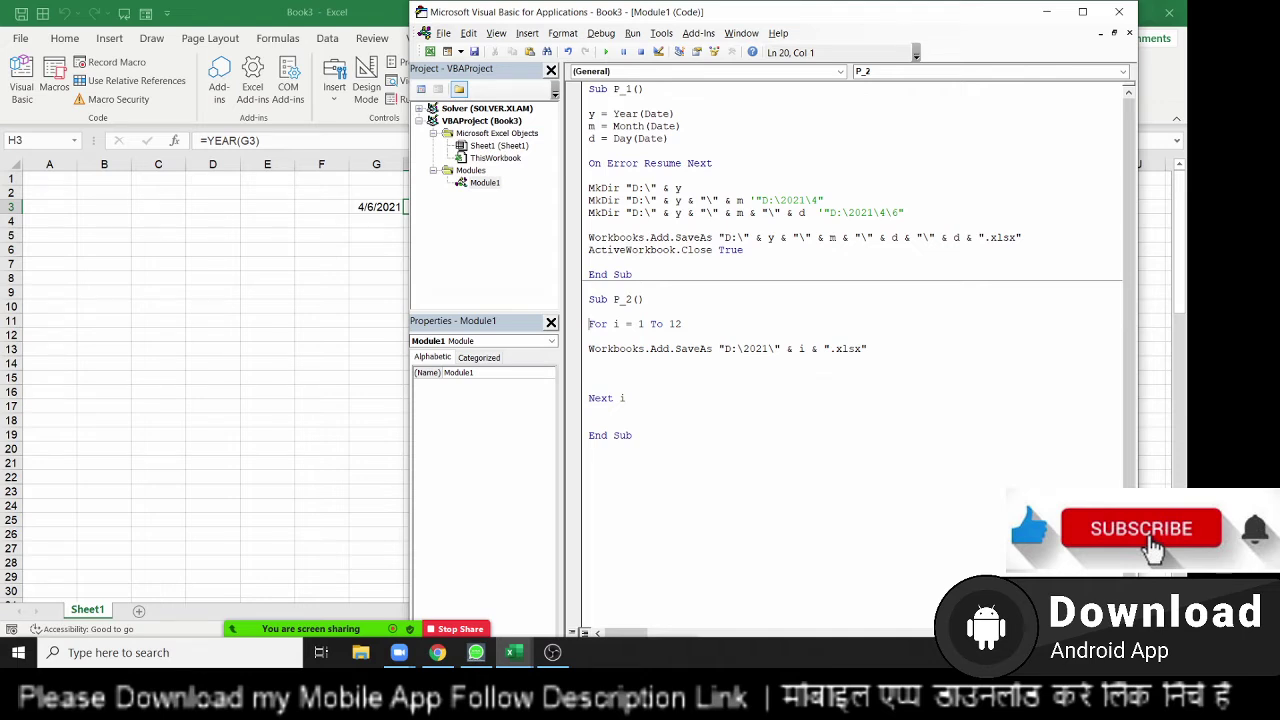
Enter 1 in cell C7 and the year 2021 in D6.
click(164, 260)
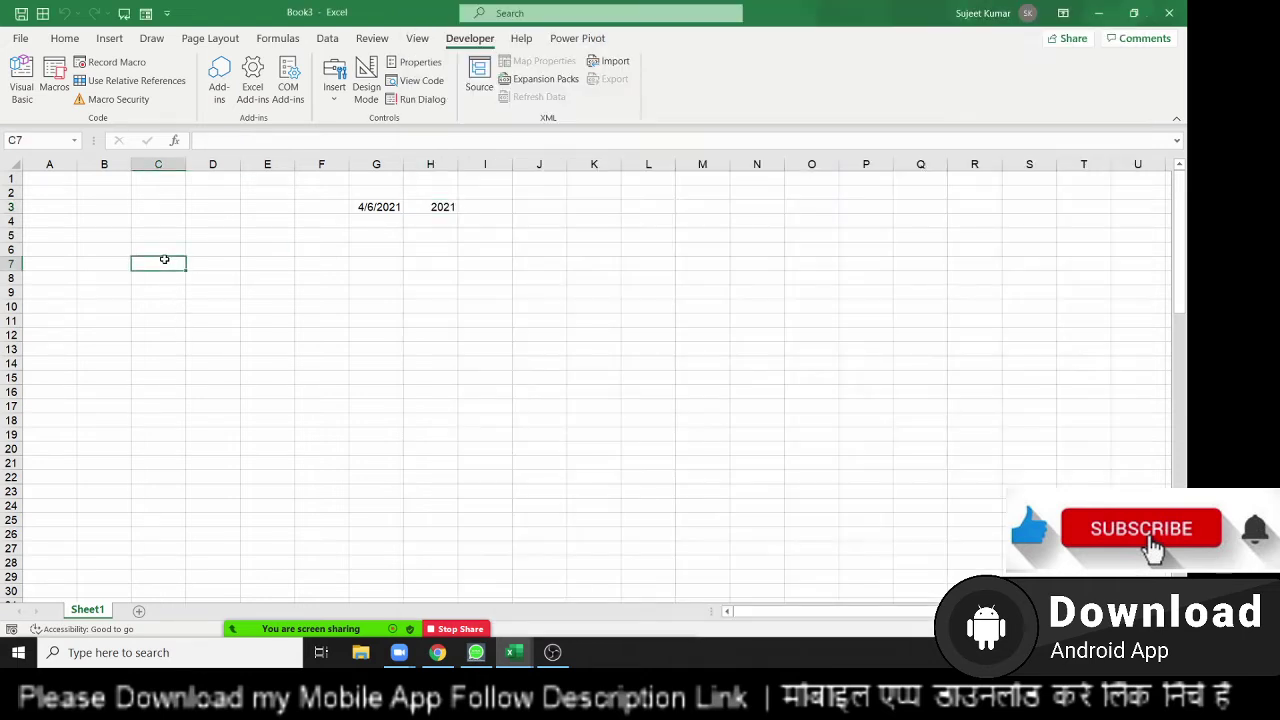
text(1)
key(Tab)
key(Up)
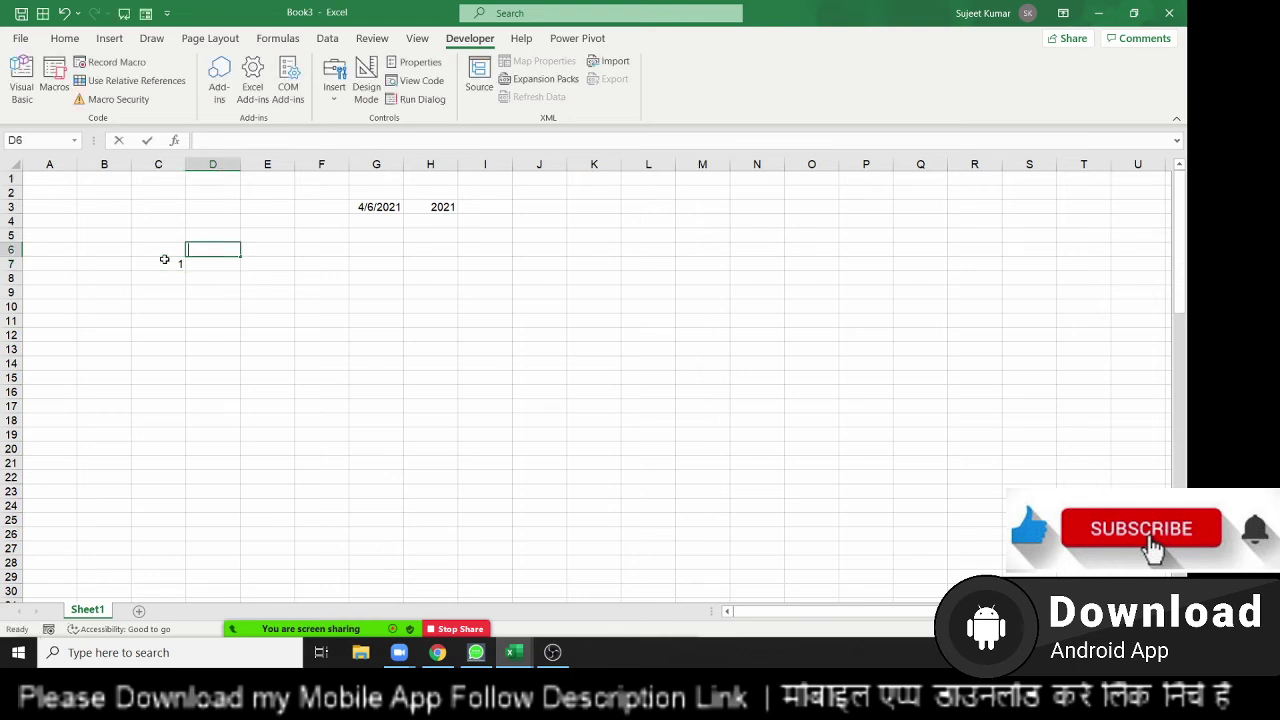
text(202)
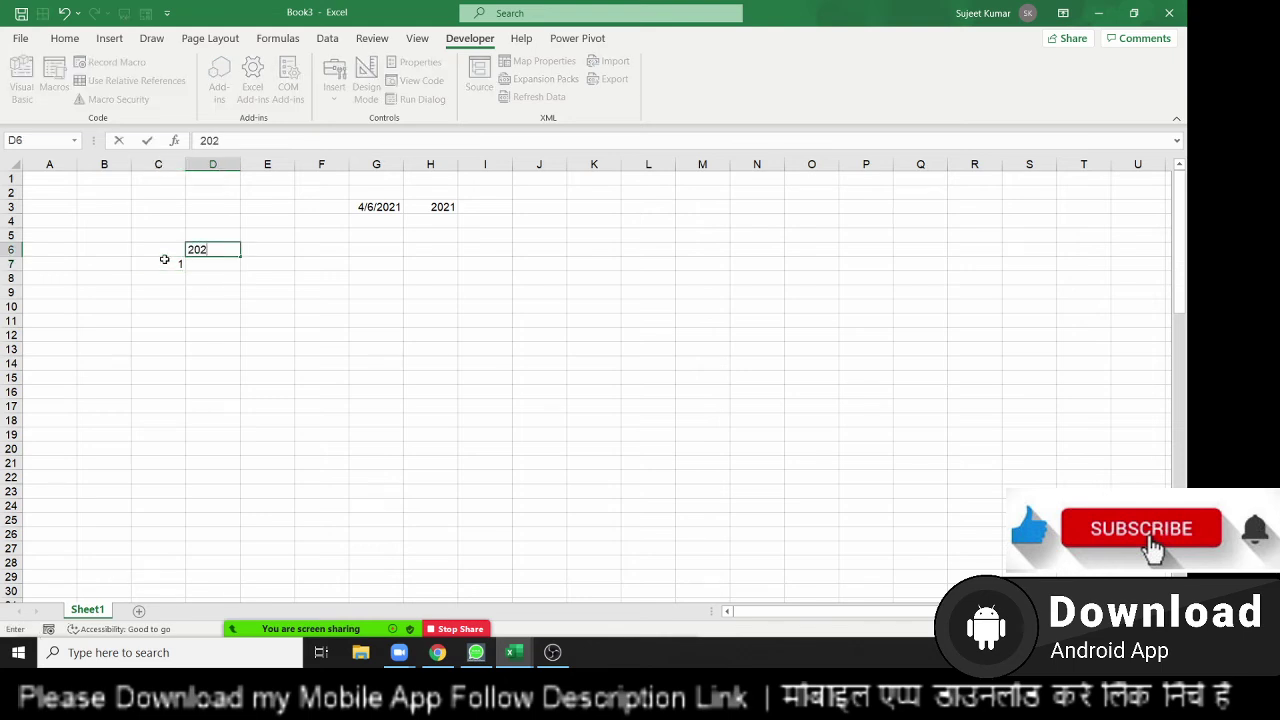
text(1)
key(Return)
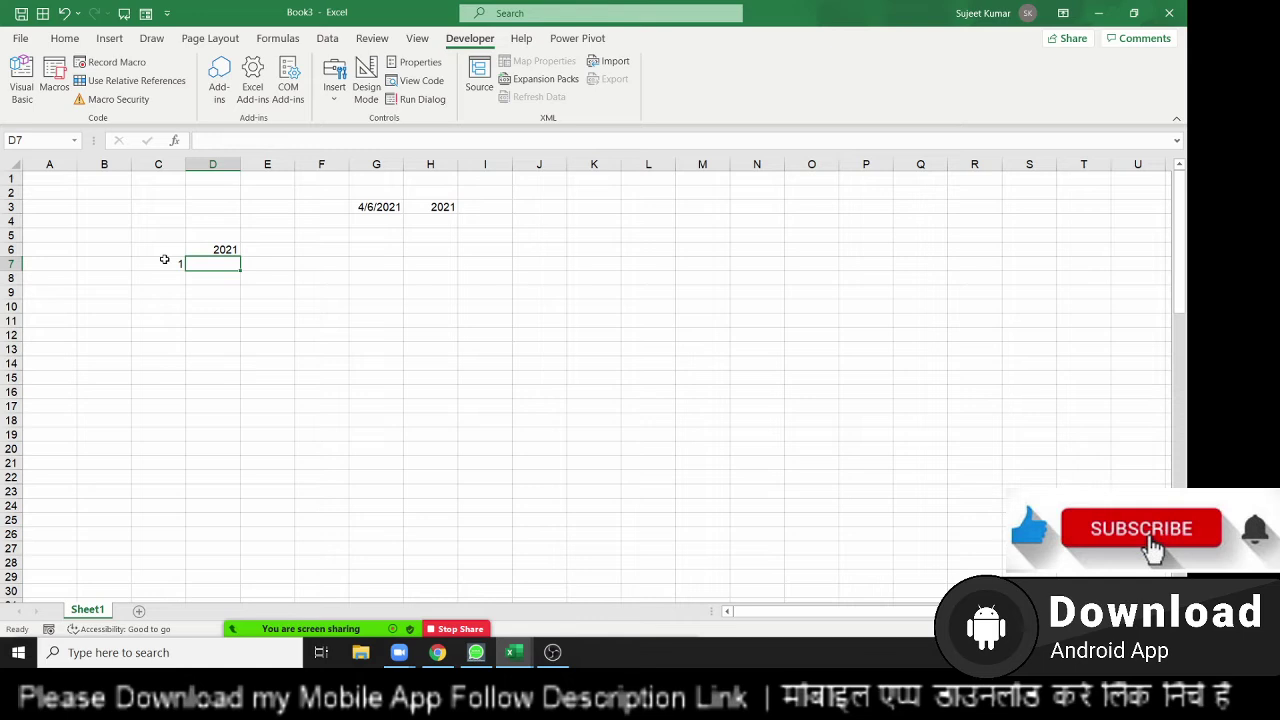
Enter =DATE(2021,C7,1) in E7 to get 1/1/2021.
key(Right)
text(=)
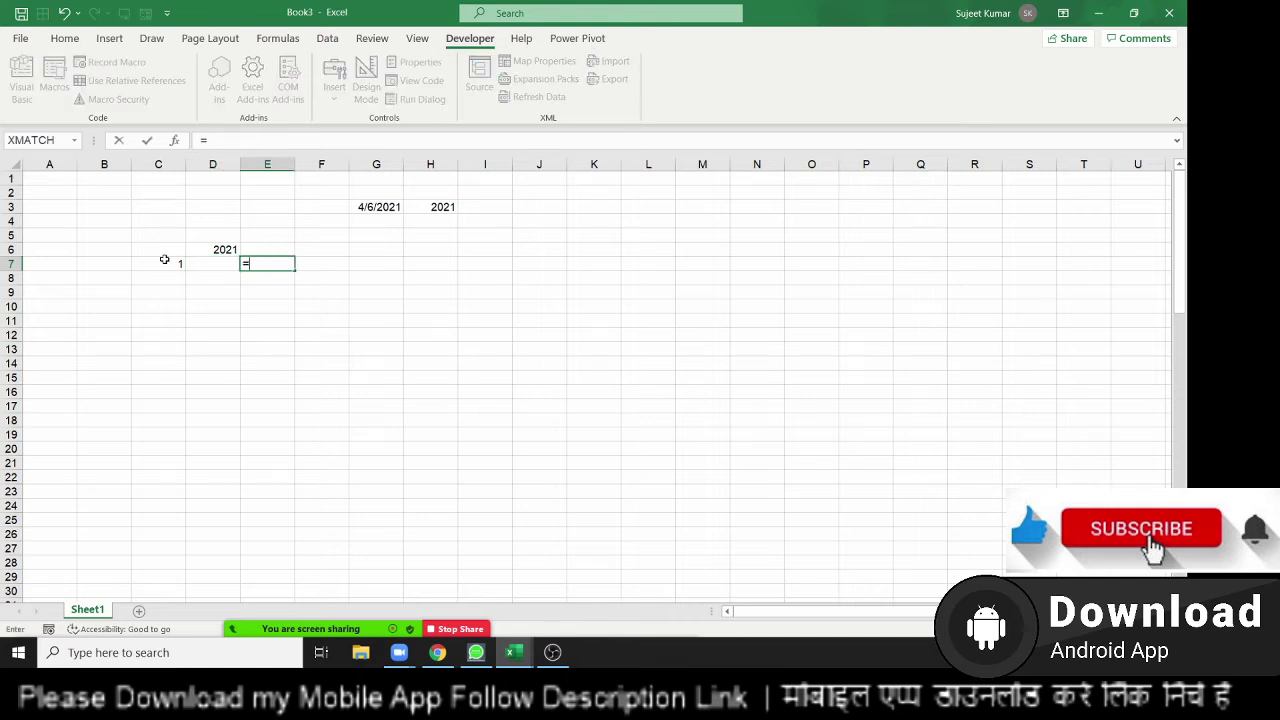
text(date)
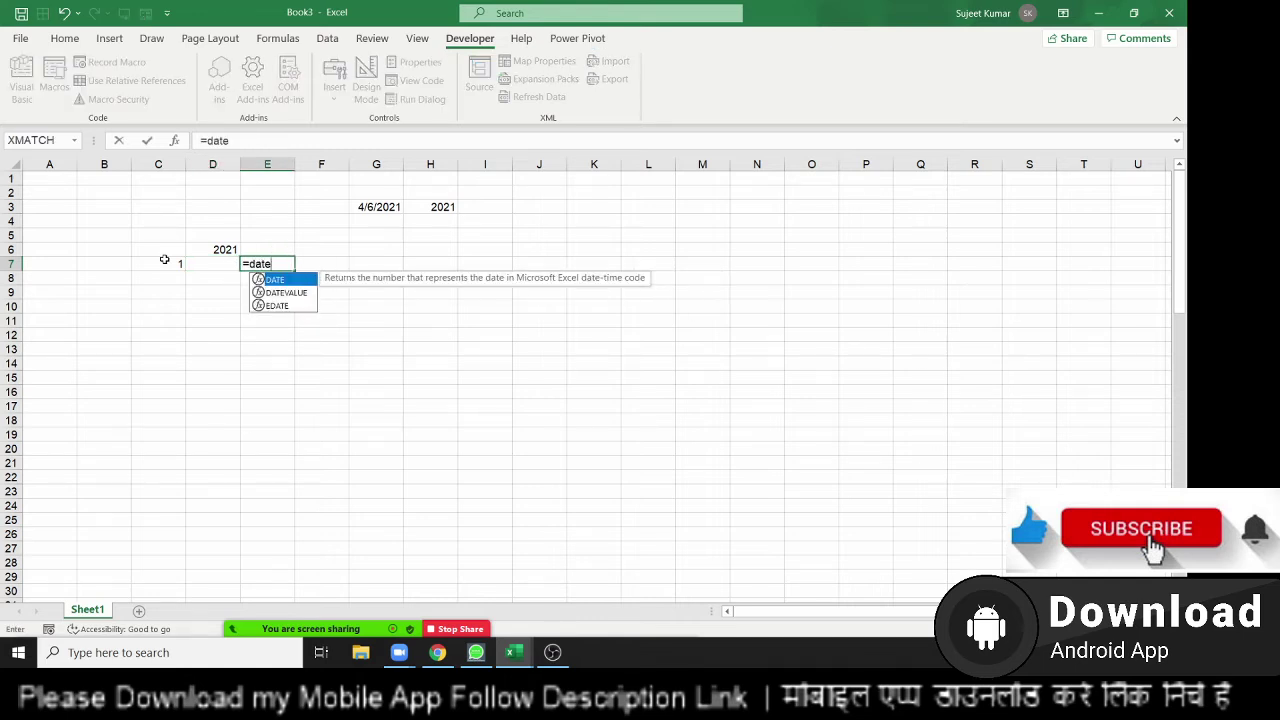
text(()
key(Up)
key(Left)
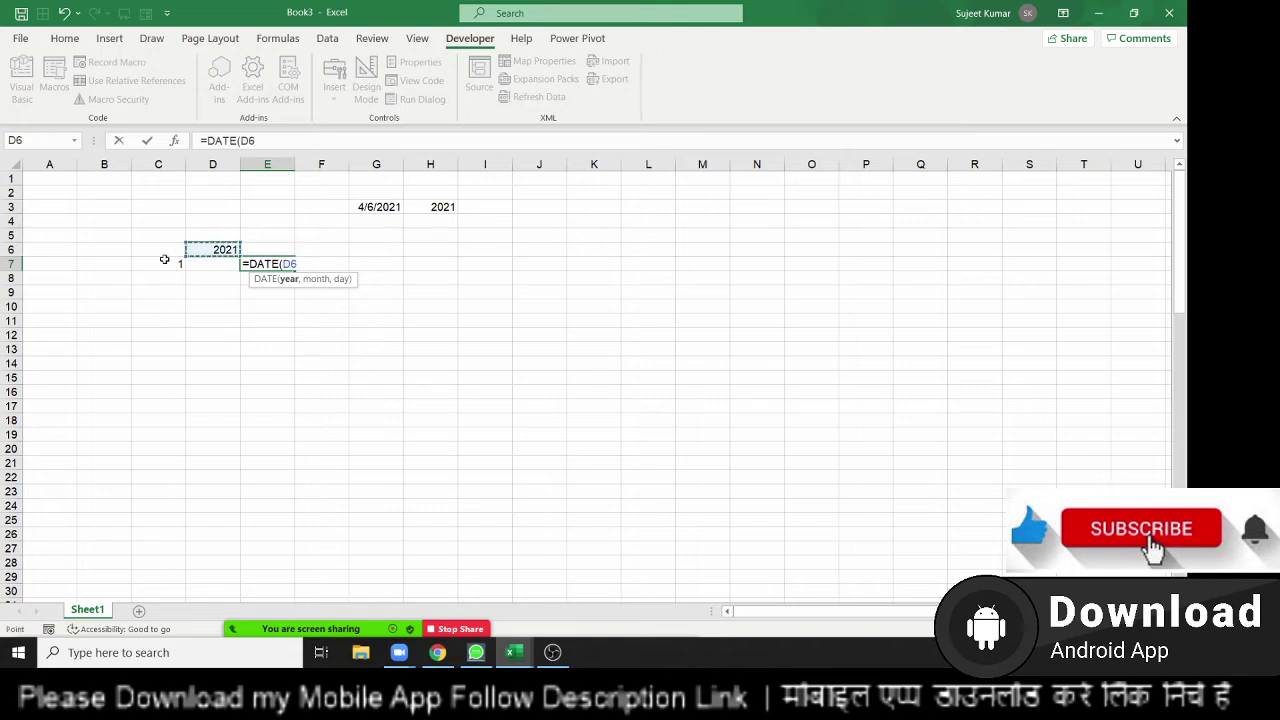
key(BackSpace)
key(BackSpace)
key(BackSpace)
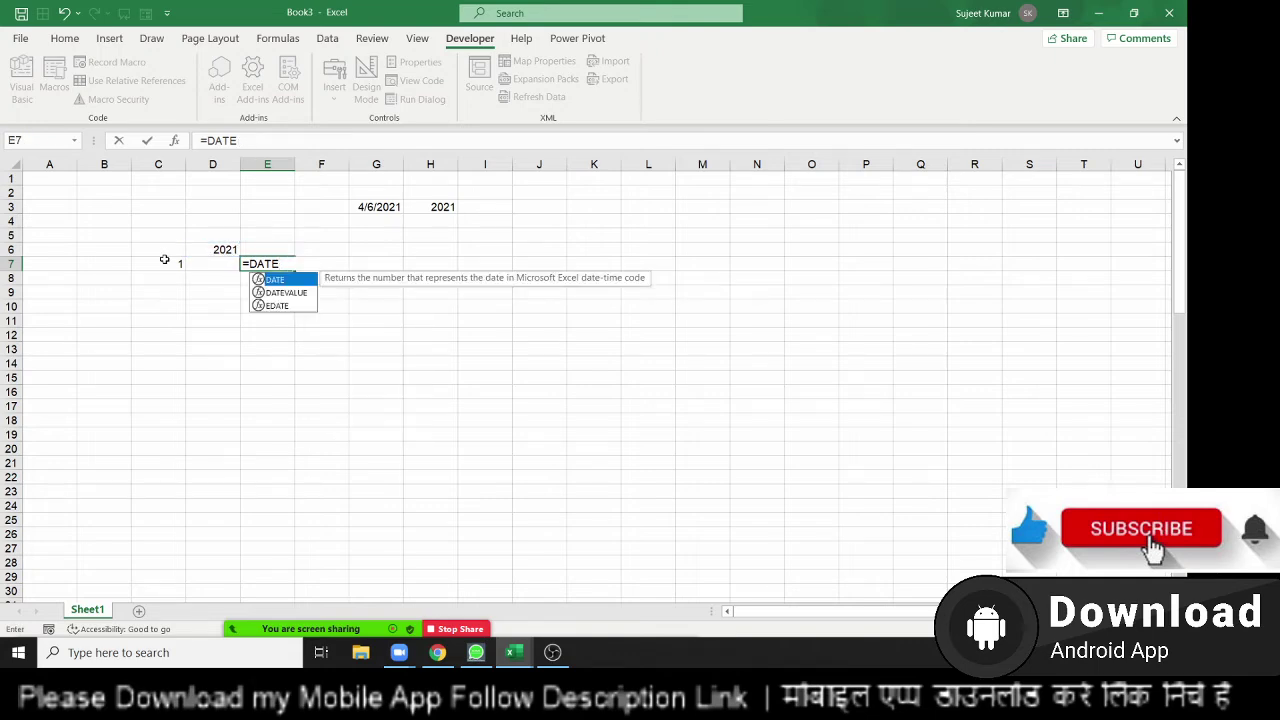
text((2021)
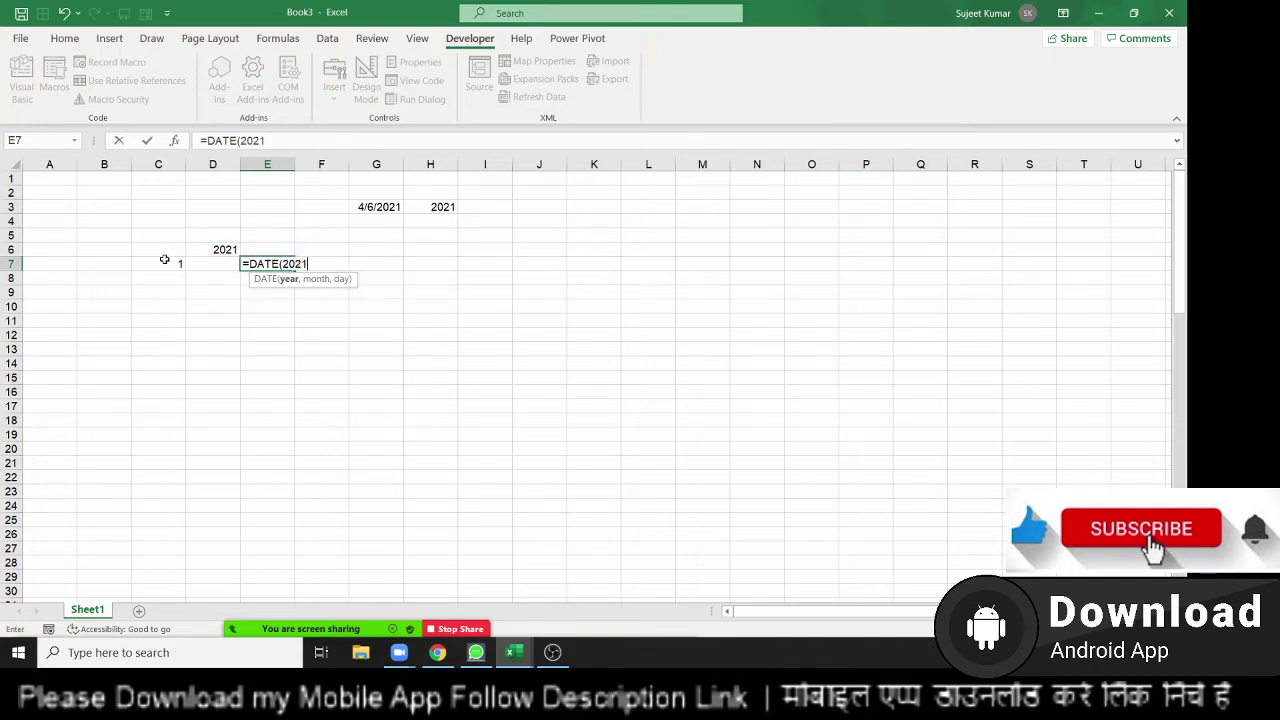
text(,)
click(165, 261)
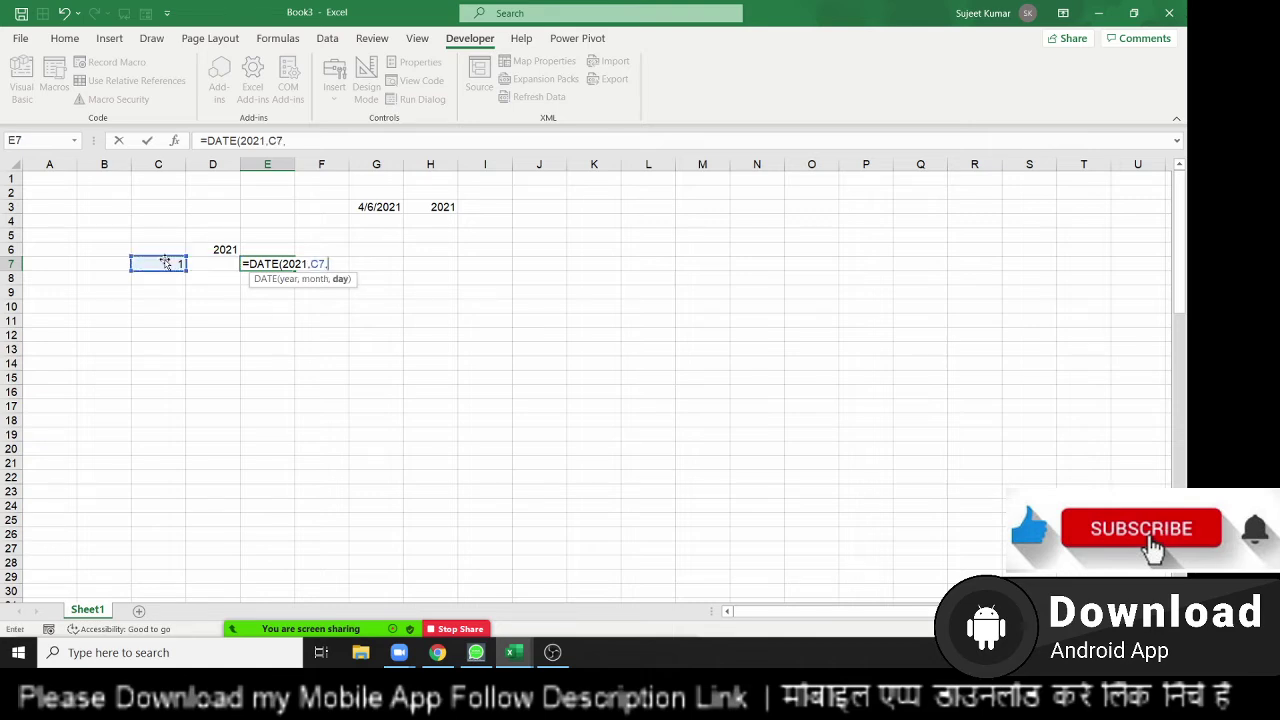
text(,1)
key(ctrl+Return)
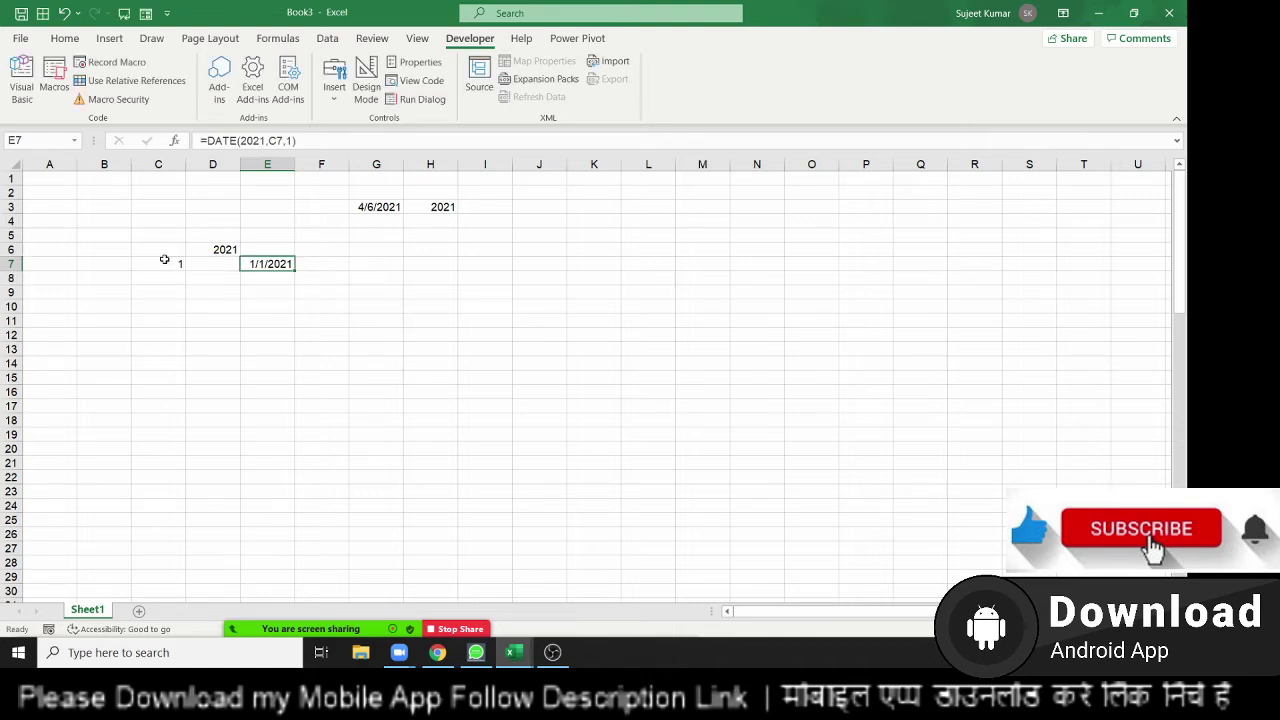
Enter =EOMONTH(E7,0) in F7 and format it as a date showing 31-Jan-21.
key(Right)
text(=e)
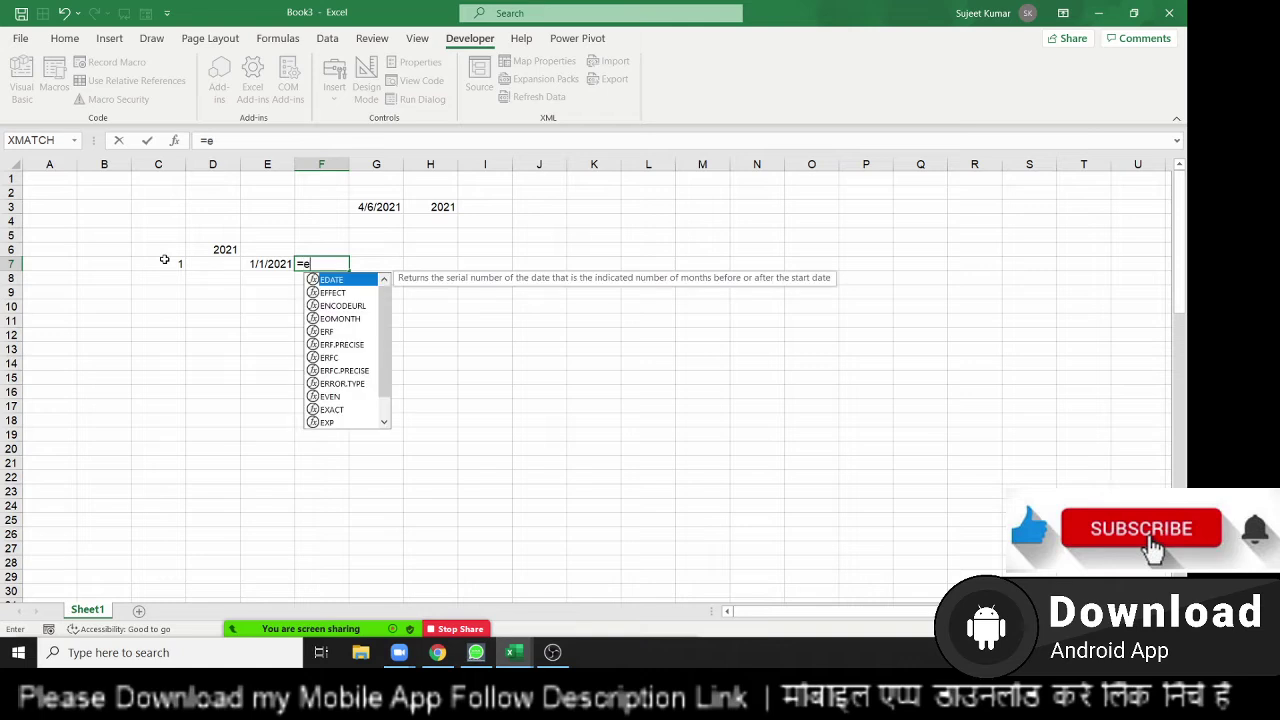
text(o,)
key(BackSpace)
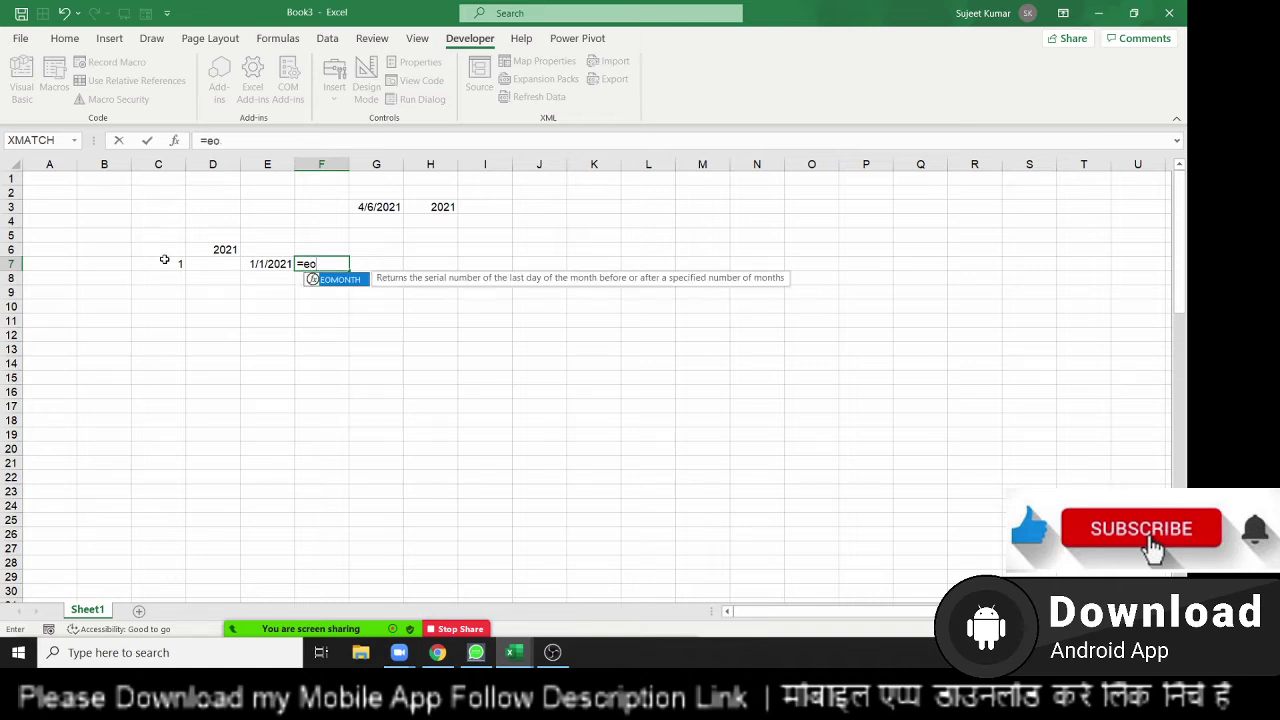
key(Tab)
key(Left)
text(,0)
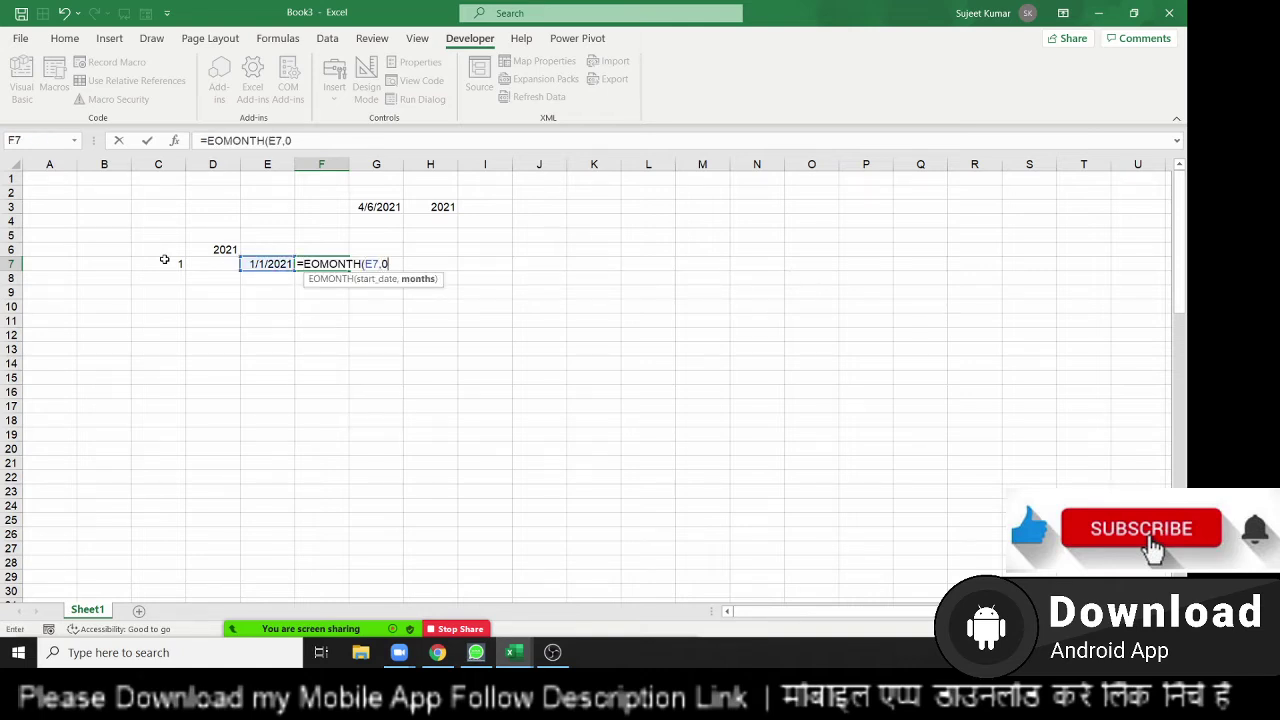
key(Return)
key(Up)
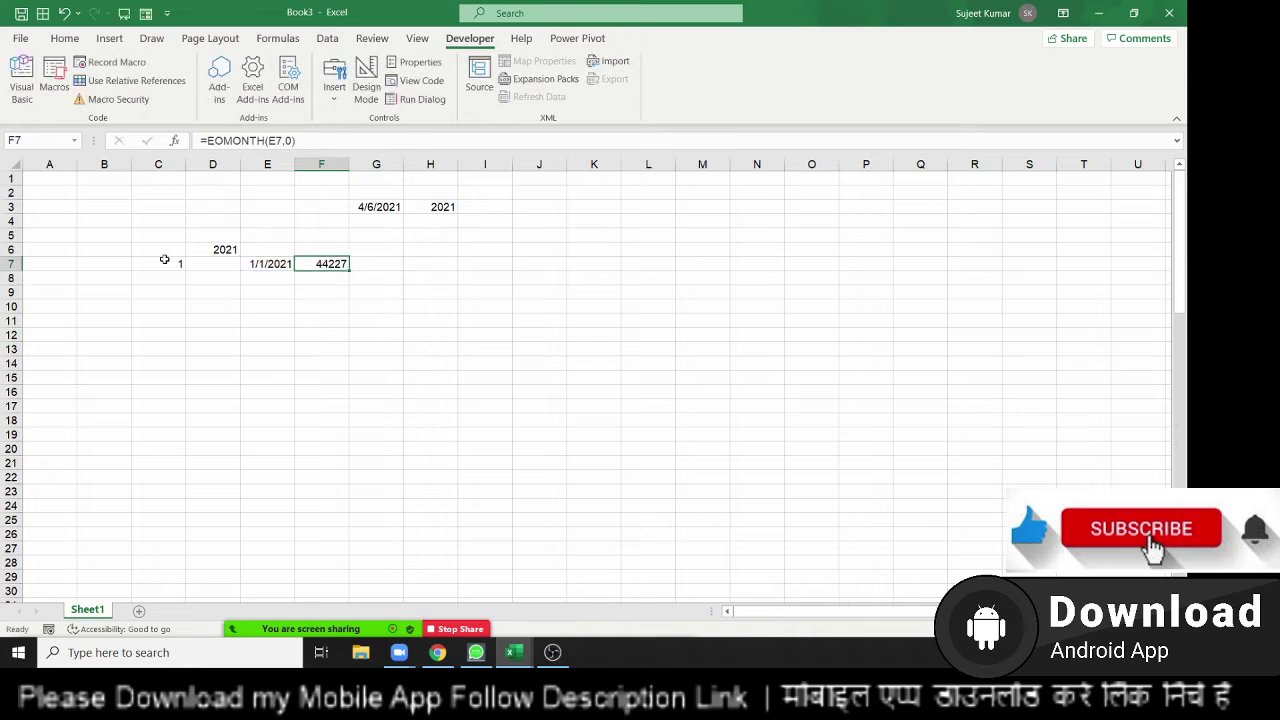
key(ctrl+shift+numbersign)
key(Left)
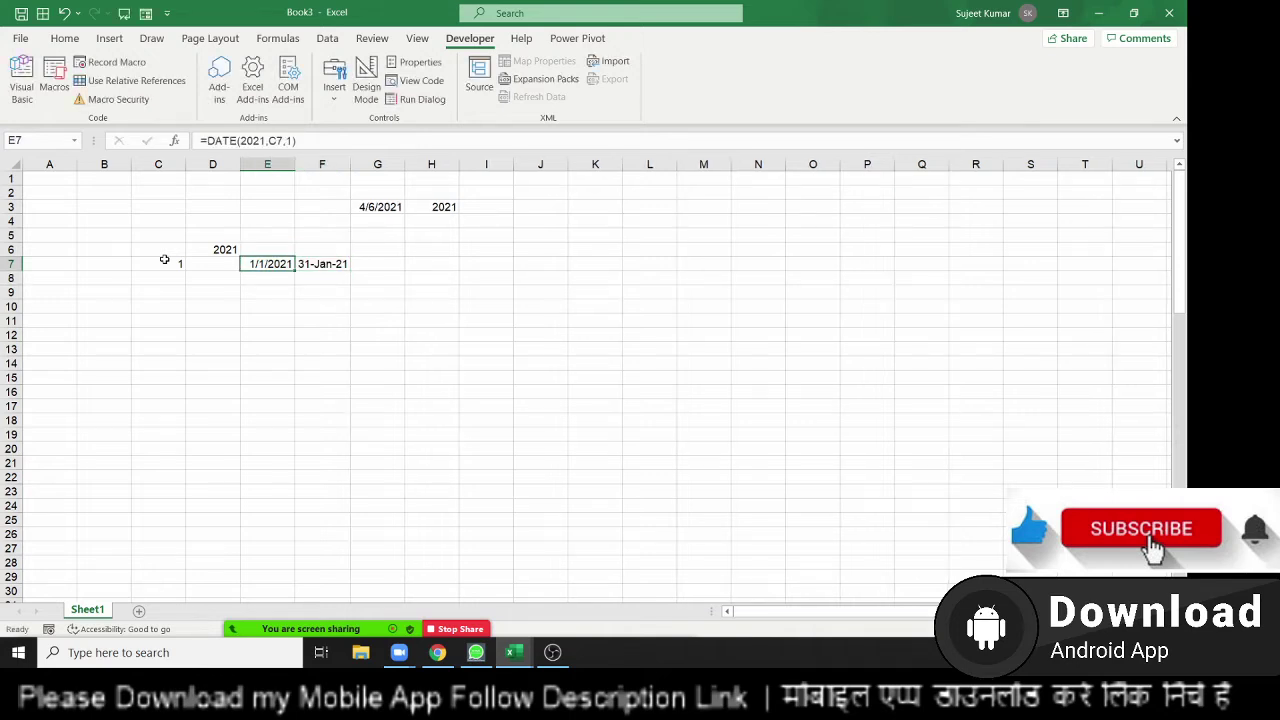
key(Right)
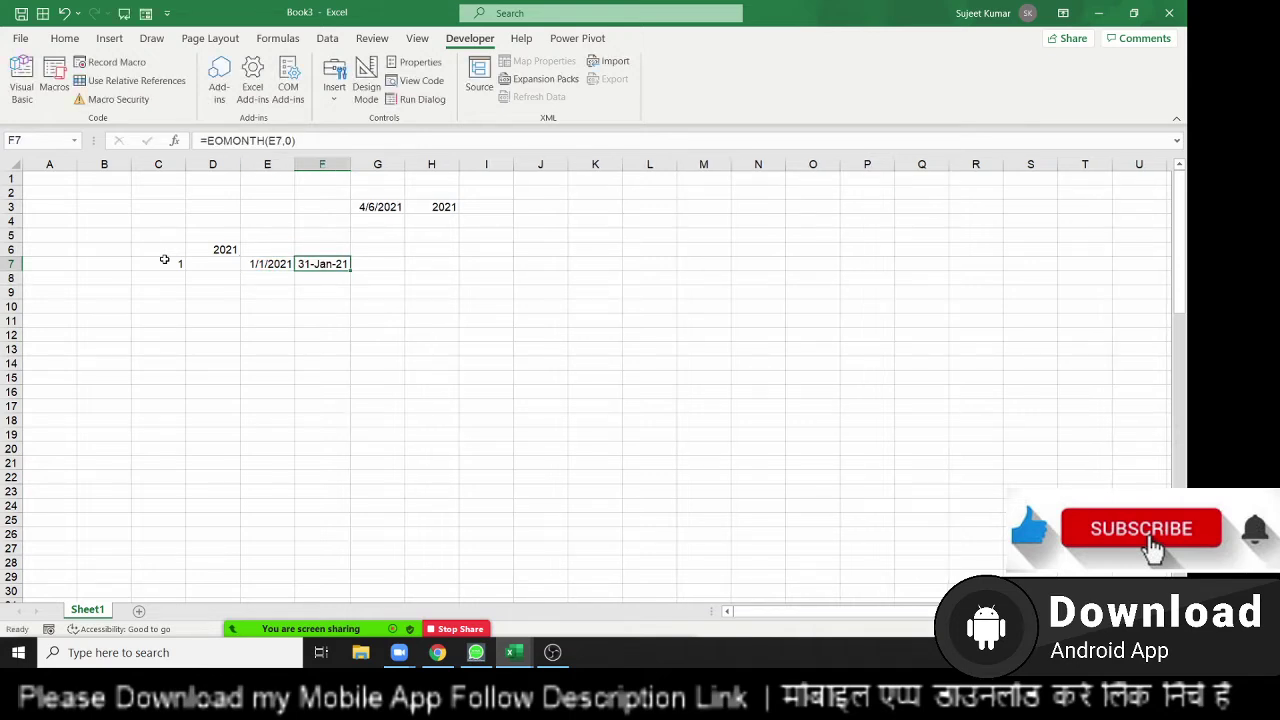
key(F2)
key(Escape)
Enter =DAY(F7) in G7 to return the day count 31.
key(Right)
text(=)
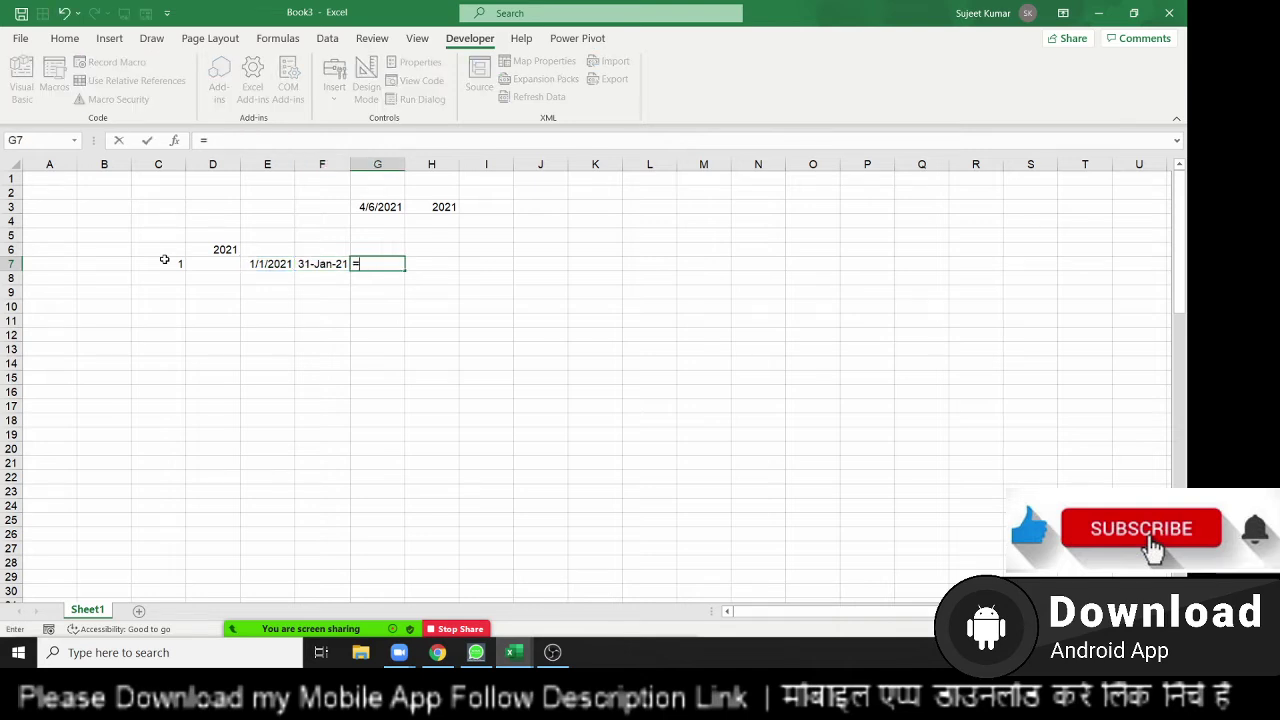
text(day)
key(Tab)
key(Left)
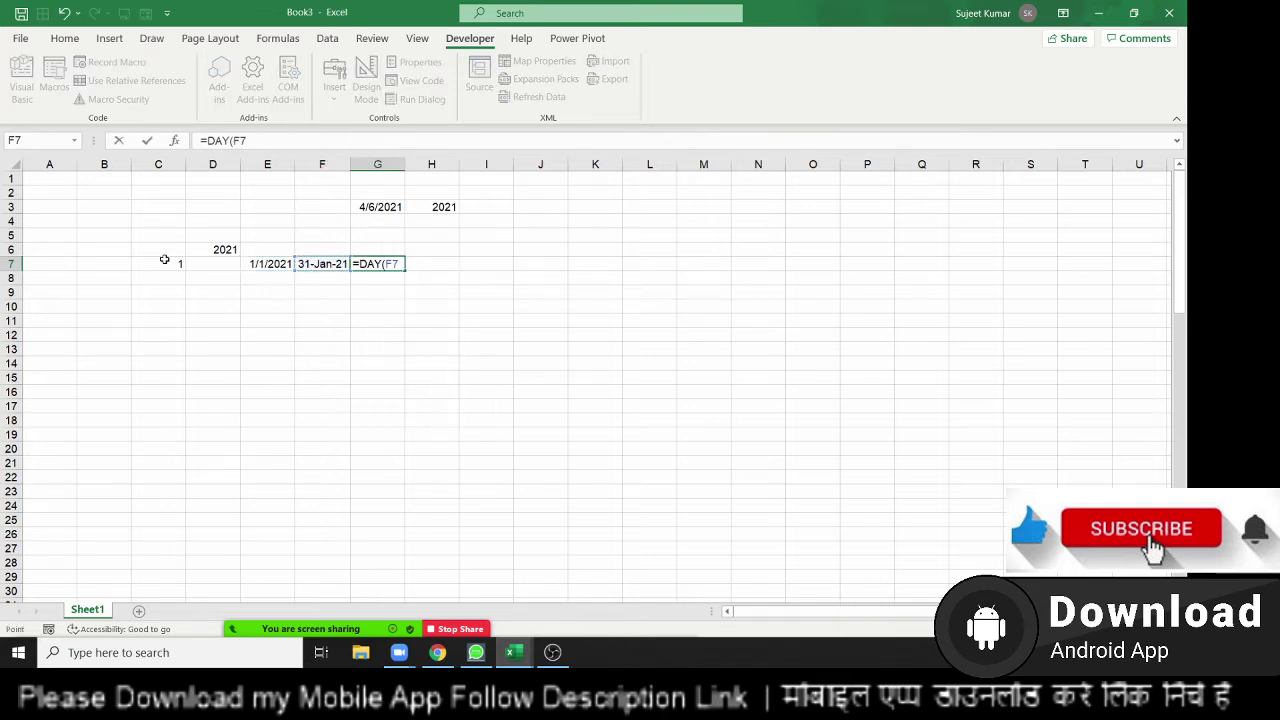
key(ctrl+Return)
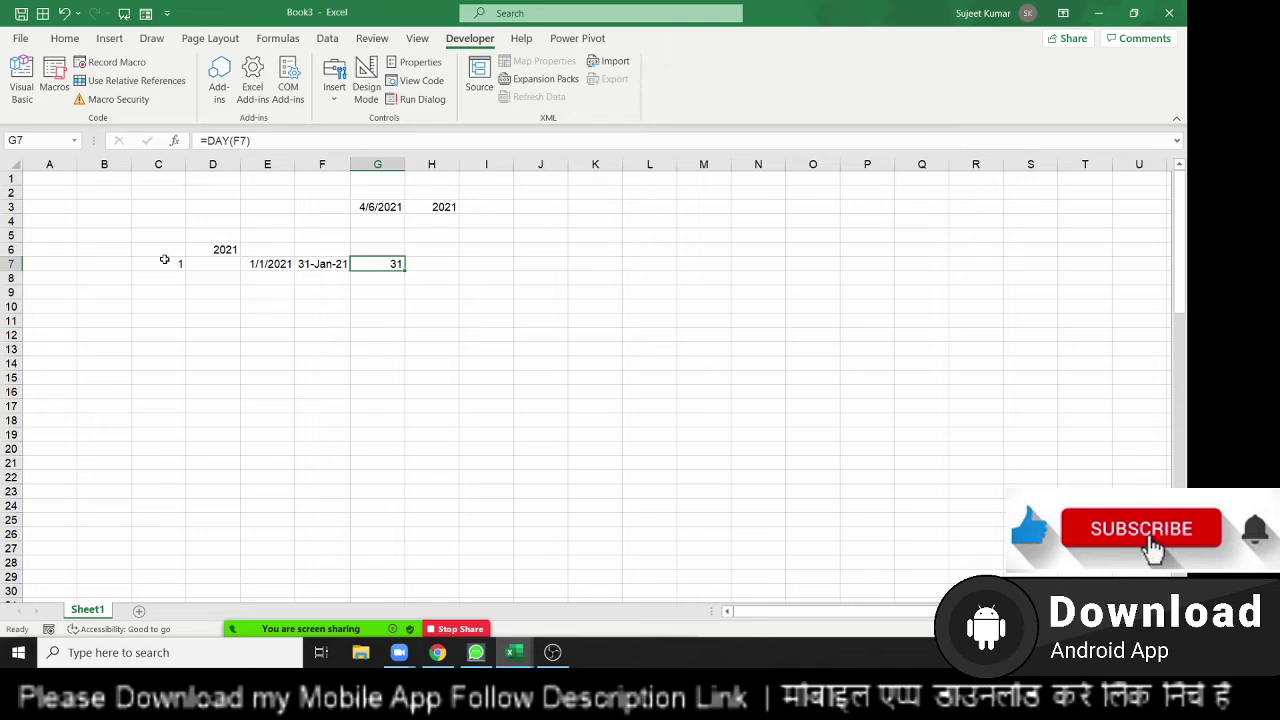
key(alt+F11)
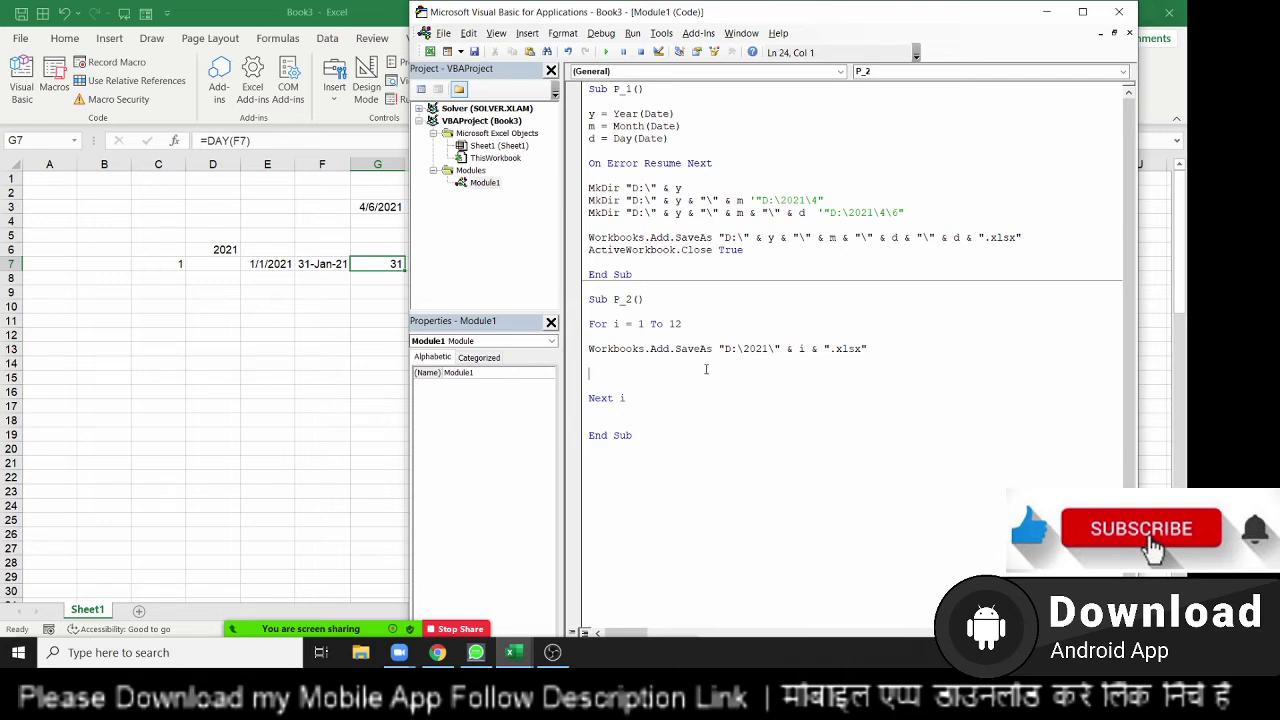
Write Sheets.Add , , 31 - Sheets.Count on the blank line after SaveAs in P_2's loop.
text(sheets)
text(.add )
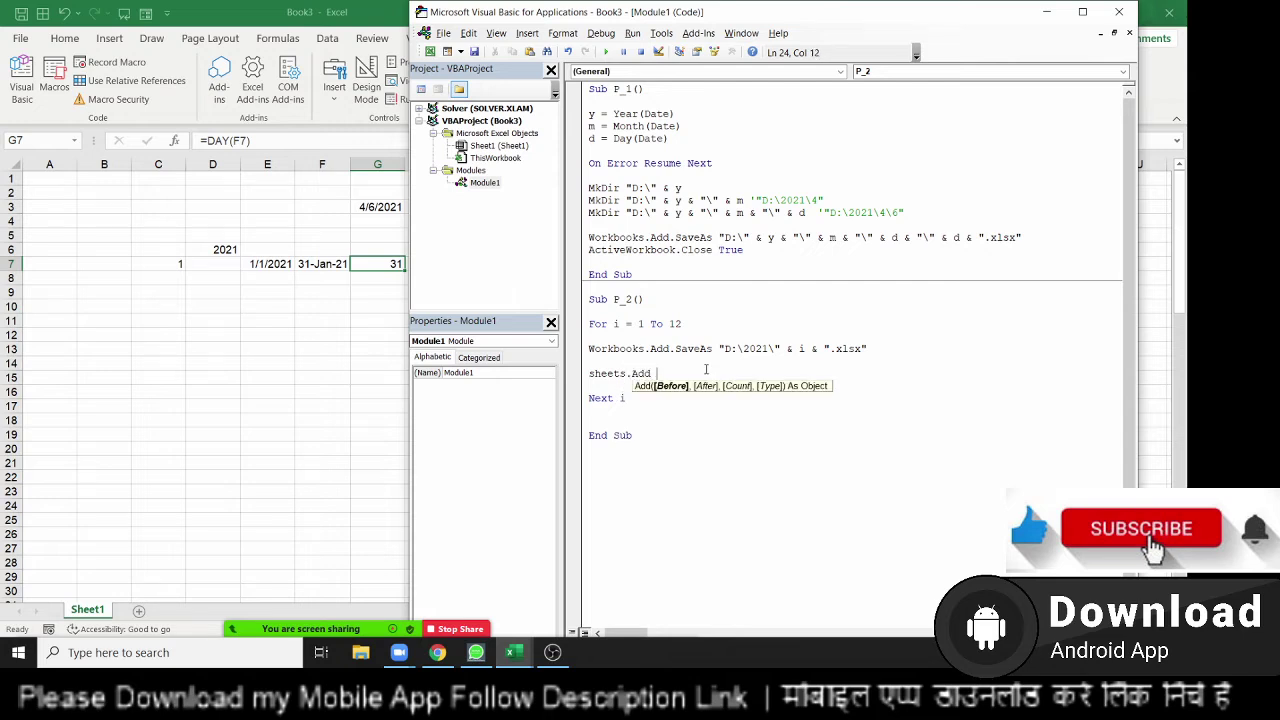
text(31)
key(BackSpace)
key(BackSpace)
text(,,)
text(31-)
text(sheets,c)
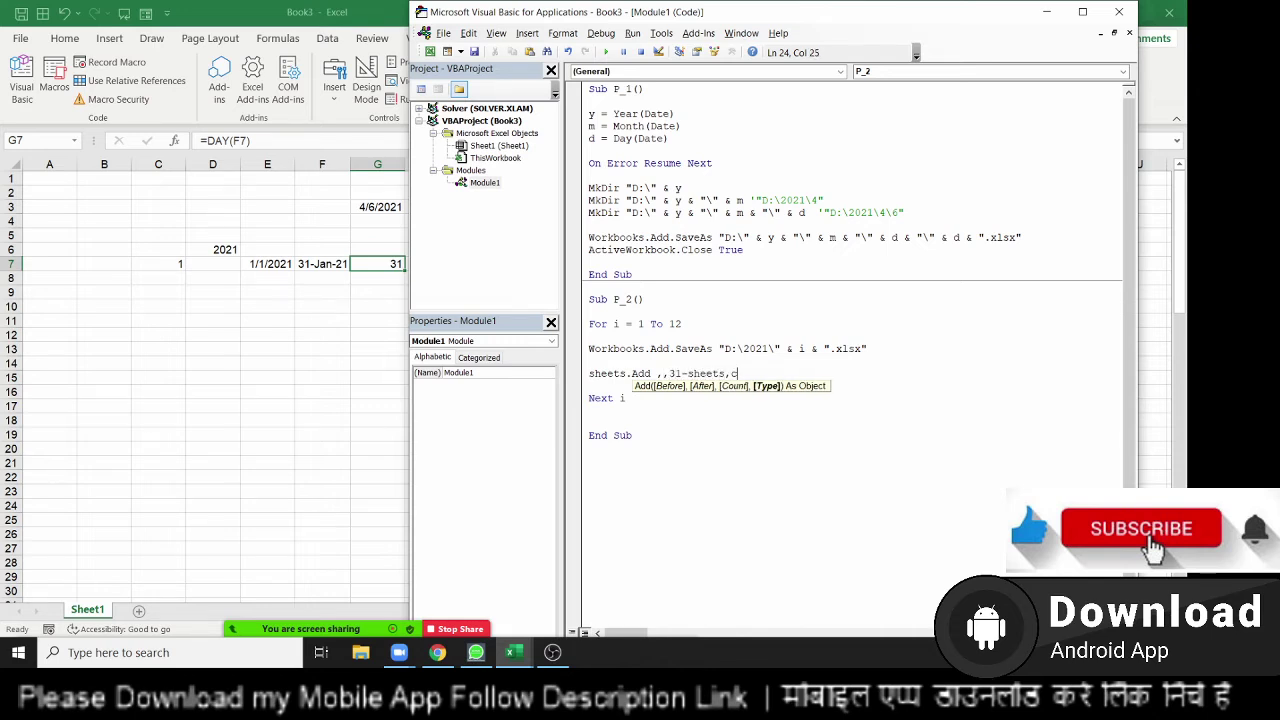
text(o)
key(BackSpace)
key(BackSpace)
key(BackSpace)
text(cou)
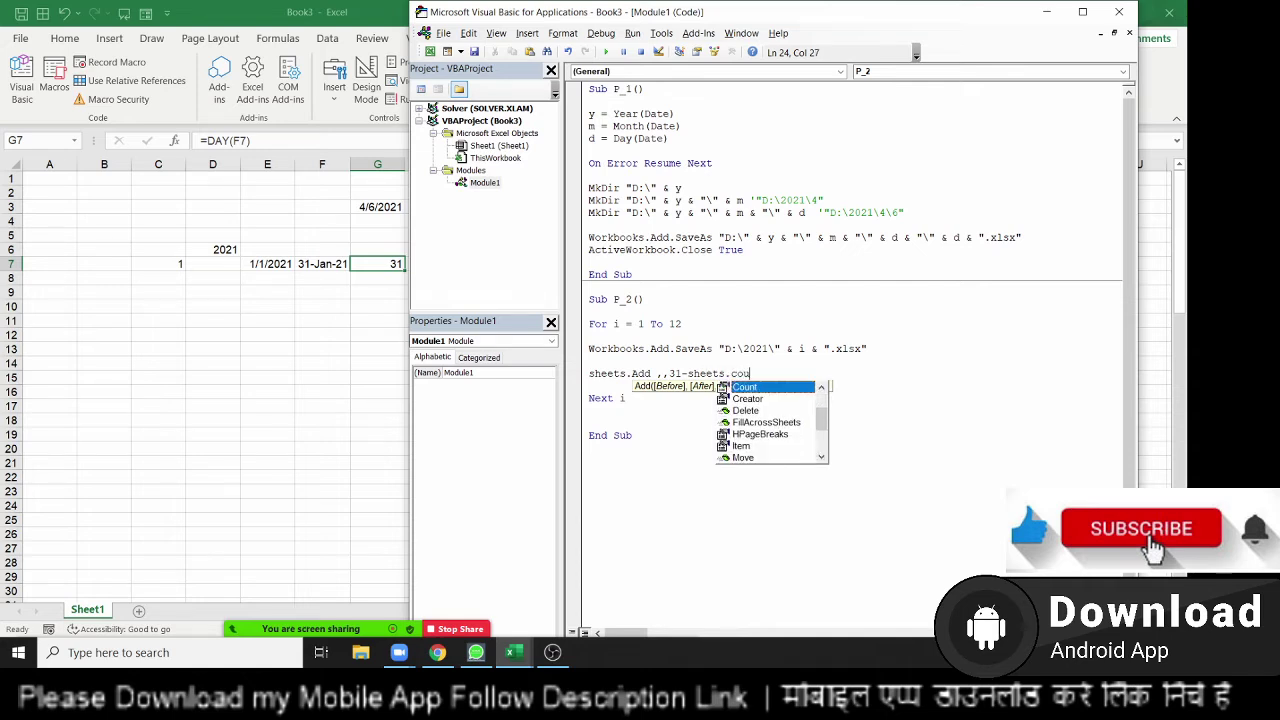
key(Tab)
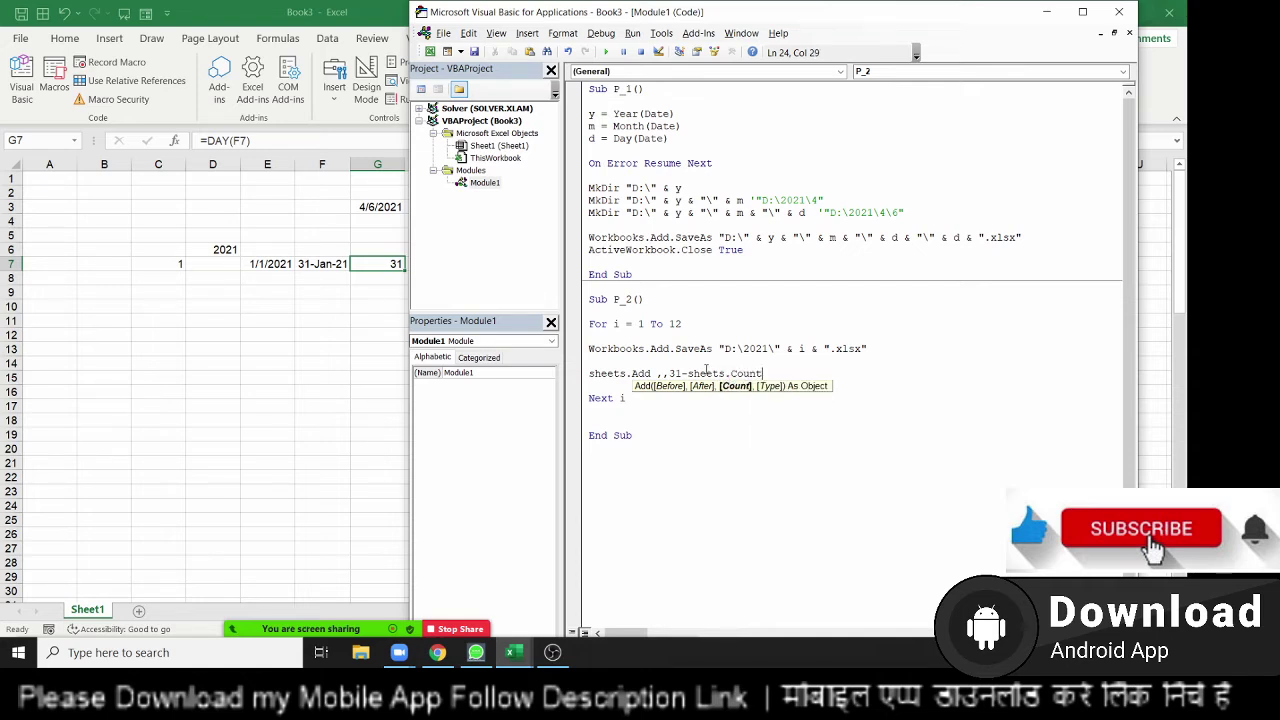
key(Down)
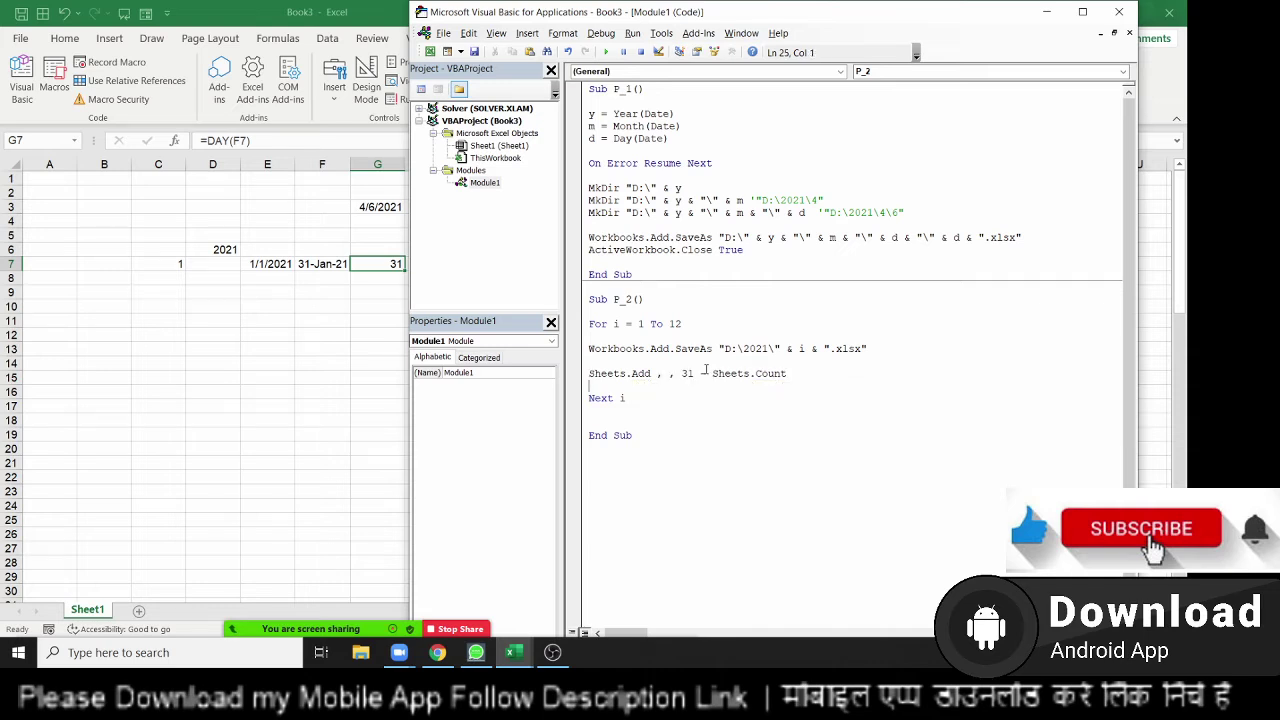
mouse_move(345, 629)
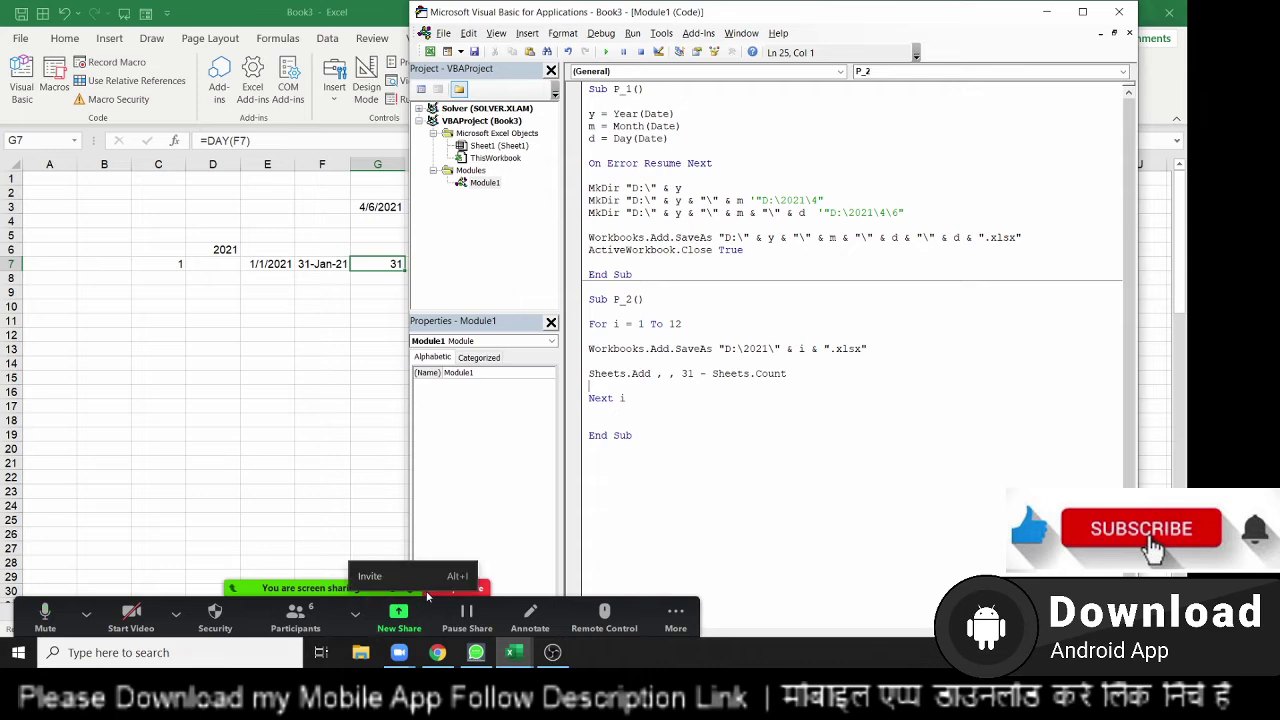
drag(681, 373, 790, 373)
click(773, 370)
double_click(773, 370)
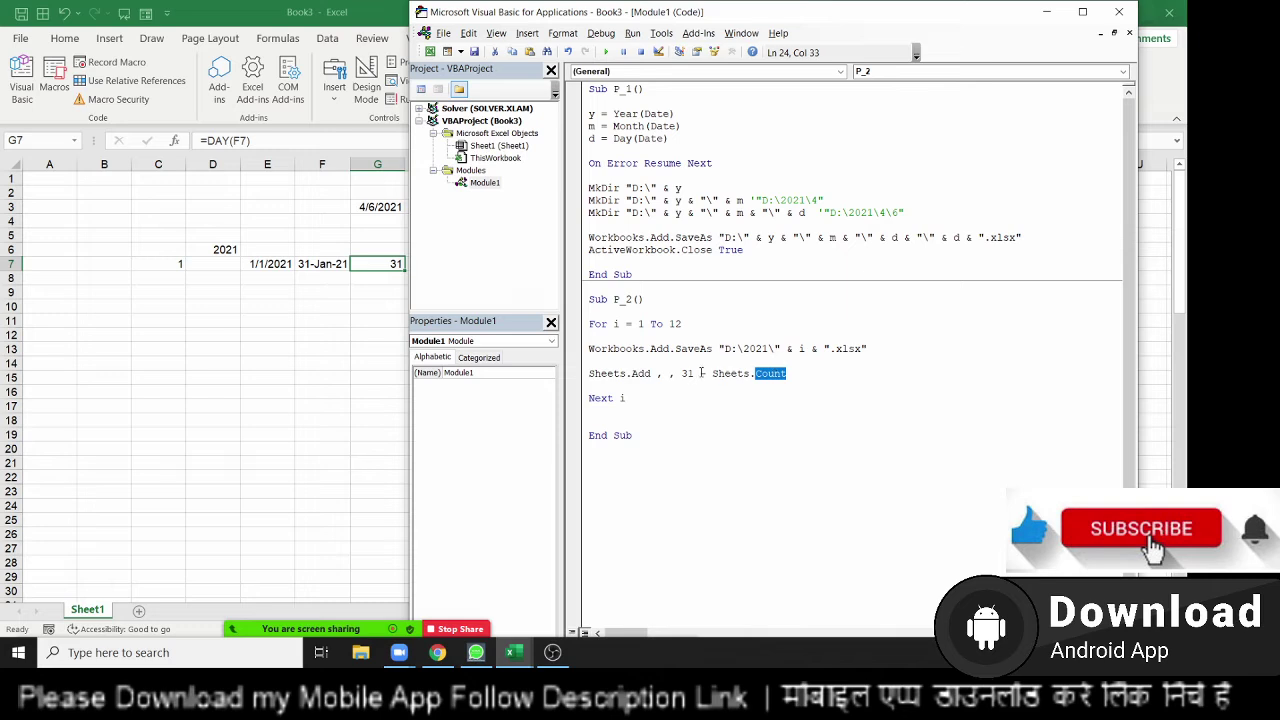
click(627, 373)
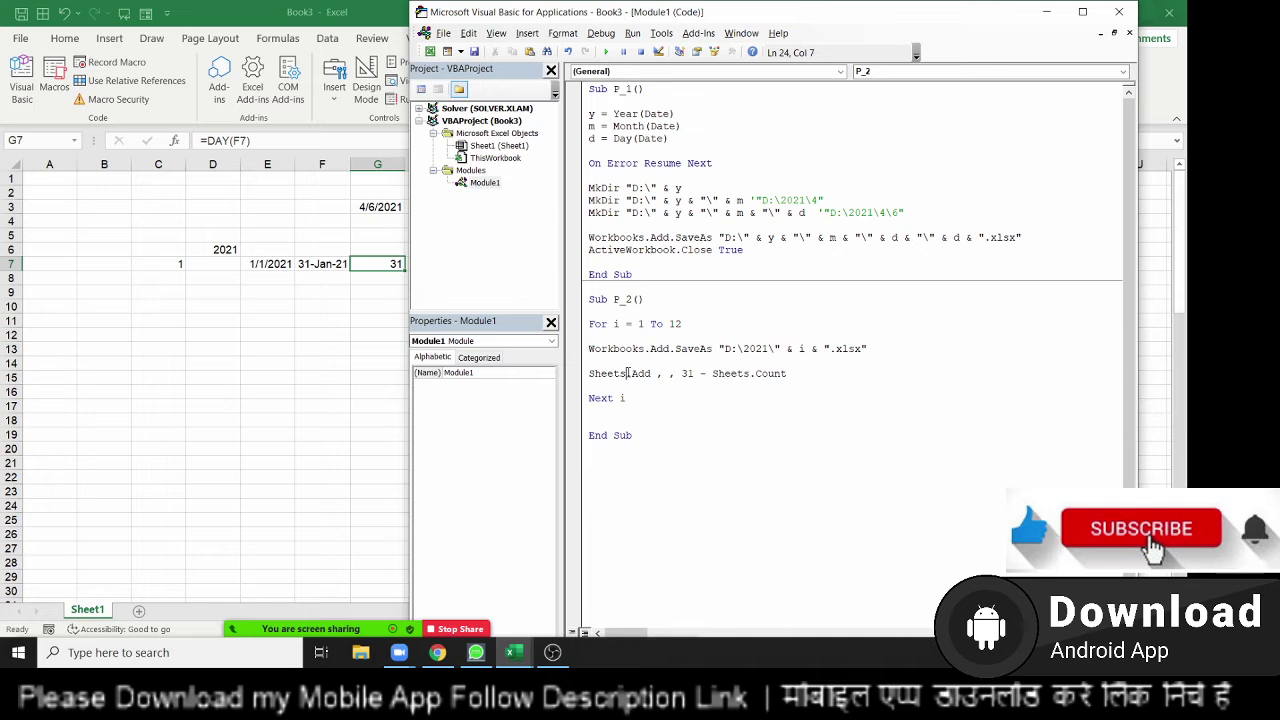
Insert a line above the SaveAs line and begin typing d = Day(Application.Wo in P_2.
double_click(686, 373)
click(589, 348)
key(Return)
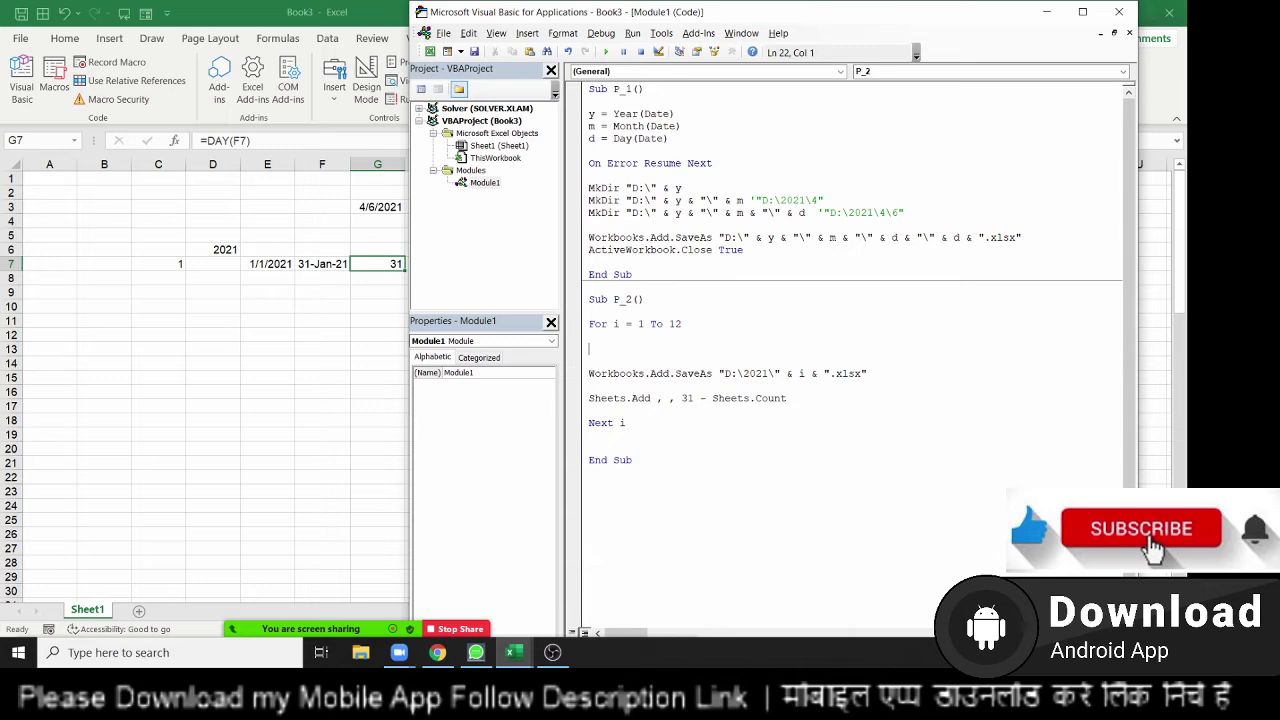
text(d=da)
text(y()
text(a)
text(pplicat)
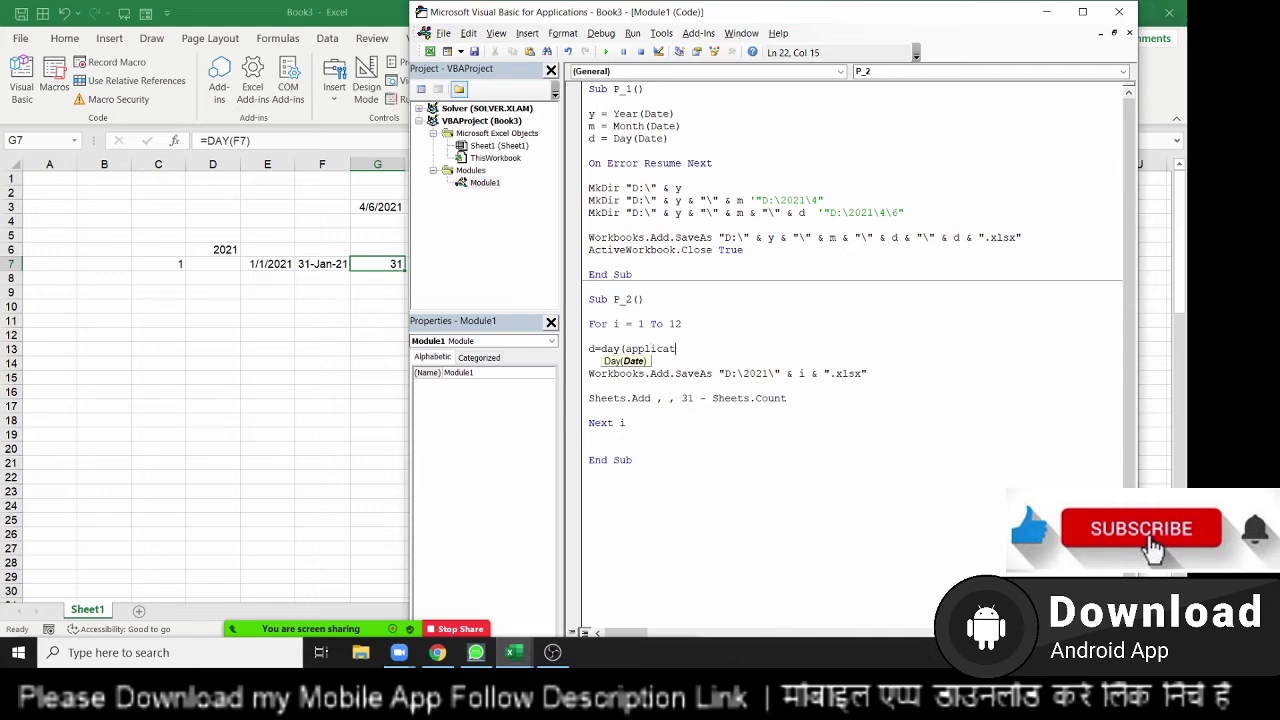
text(ion)
key(BackSpace)
key(BackSpace)
key(BackSpace)
key(BackSpace)
key(BackSpace)
key(BackSpace)
key(BackSpace)
key(BackSpace)
key(BackSpace)
key(BackSpace)
text(eom)
text(onth)
text(()
key(BackSpace)
key(BackSpace)
key(BackSpace)
key(BackSpace)
key(BackSpace)
key(BackSpace)
key(BackSpace)
key(BackSpace)
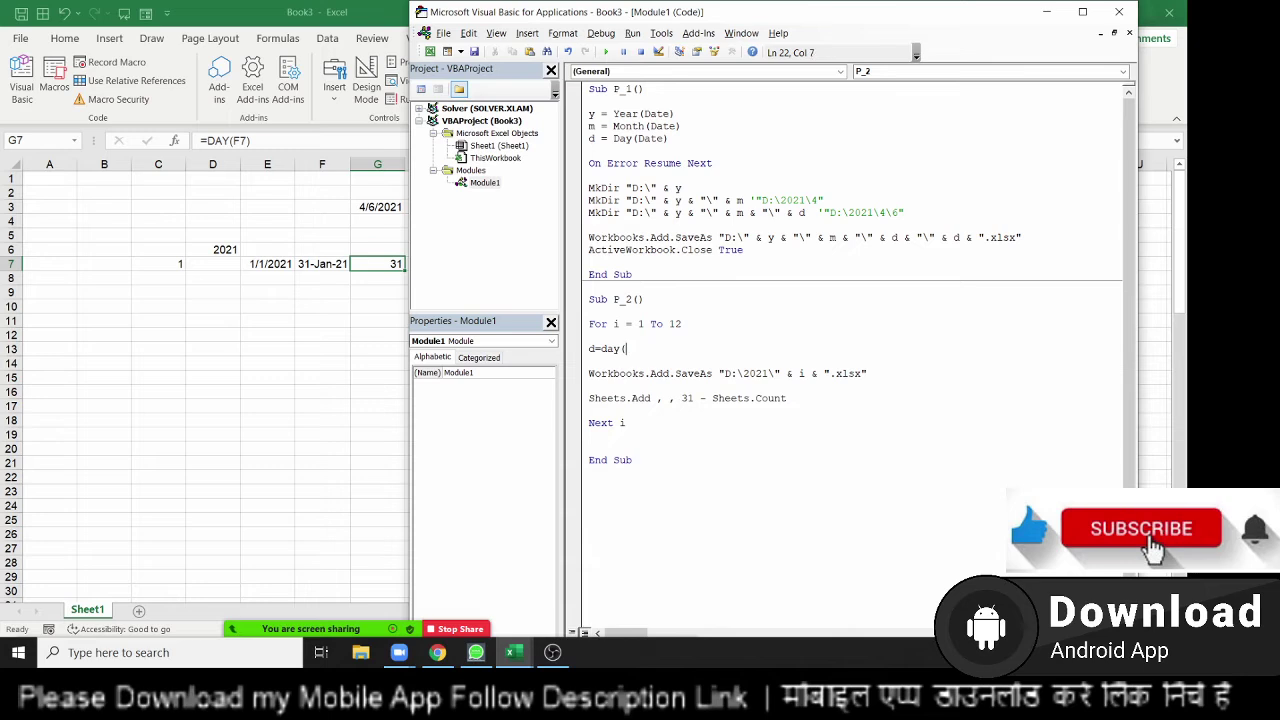
text(applica)
text(tion.w)
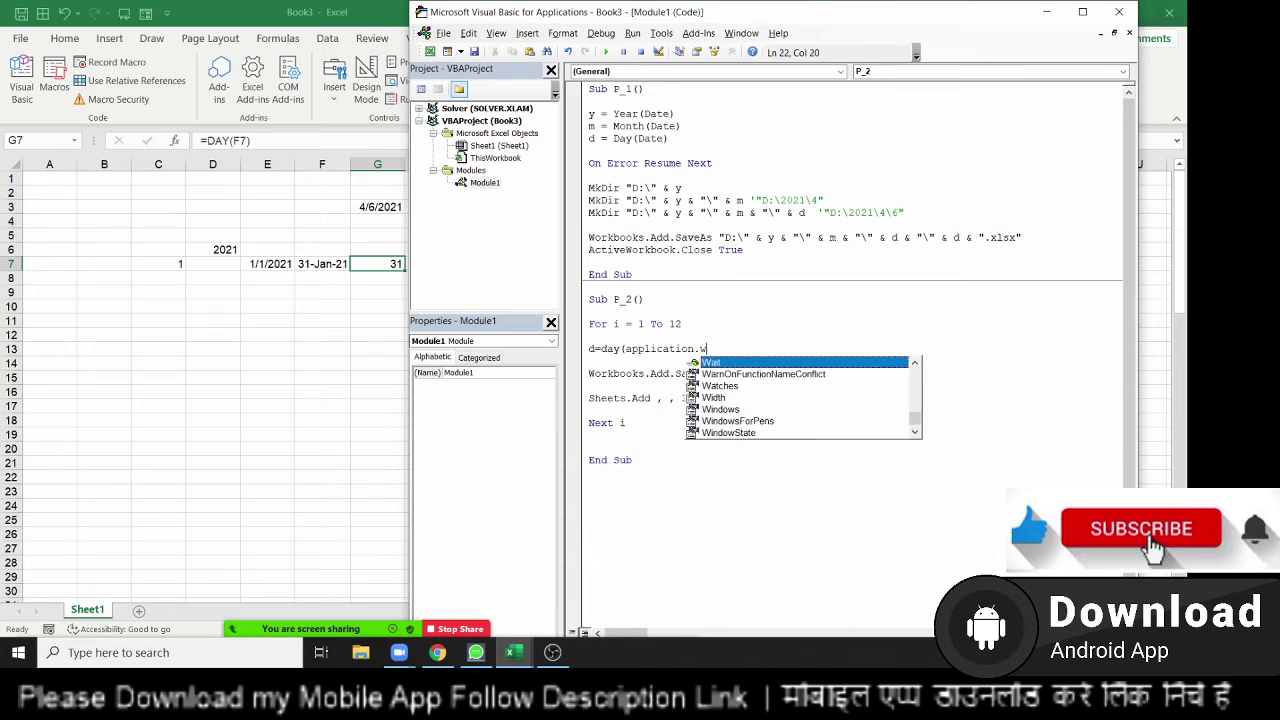
text(o)
Complete d = Day(Application.WorksheetFunction.EoMonth("1-" & i & "-2021", 0)) using IntelliSense.
key(Down)
key(Tab)
text(.)
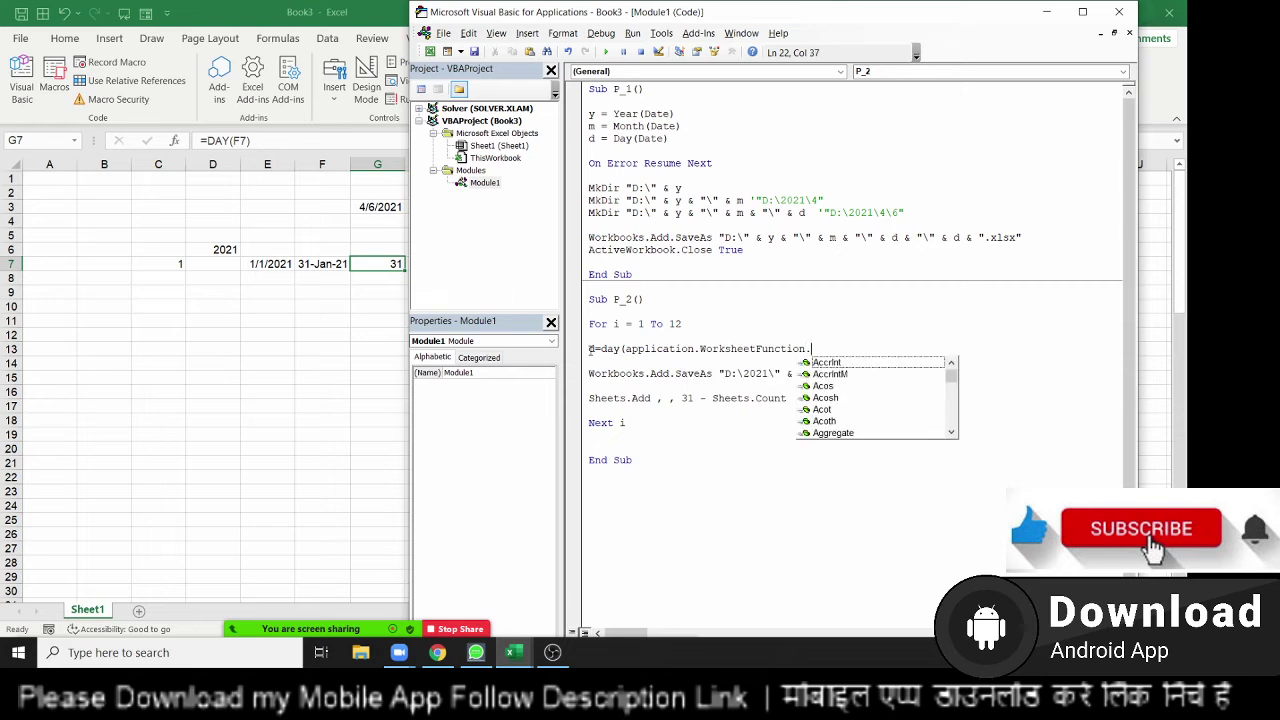
text(eo)
key(Tab)
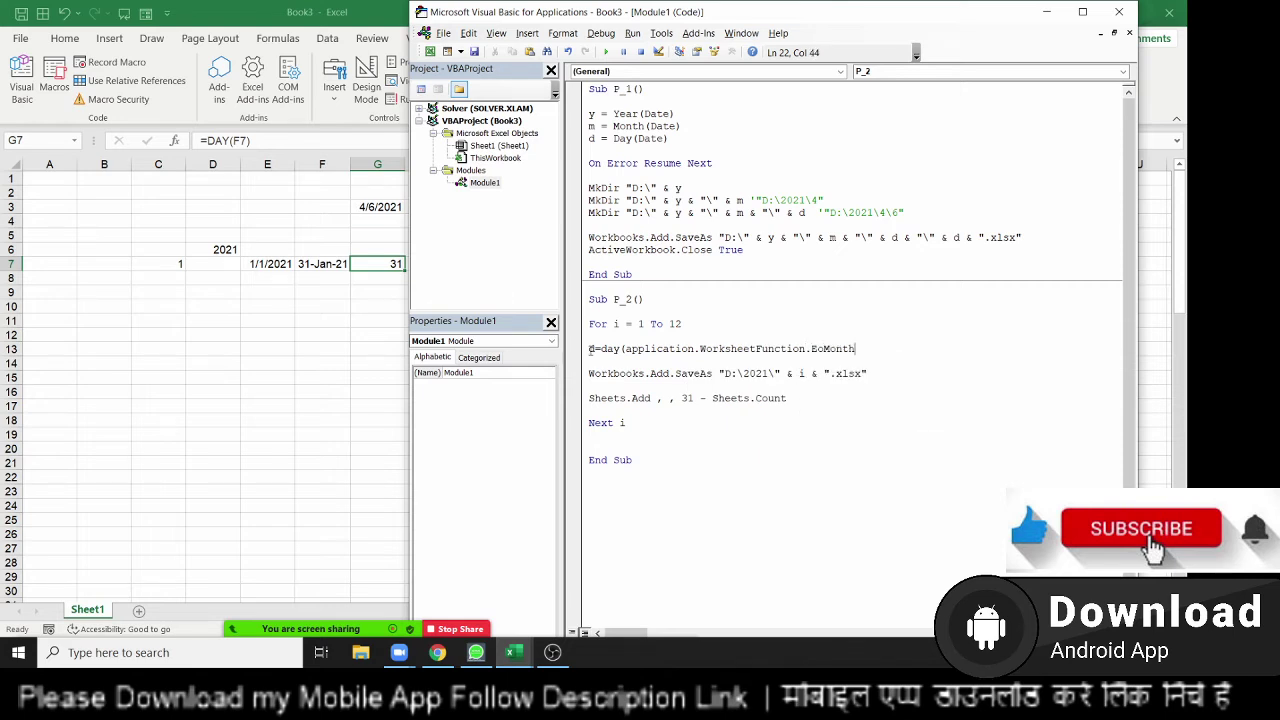
text((")
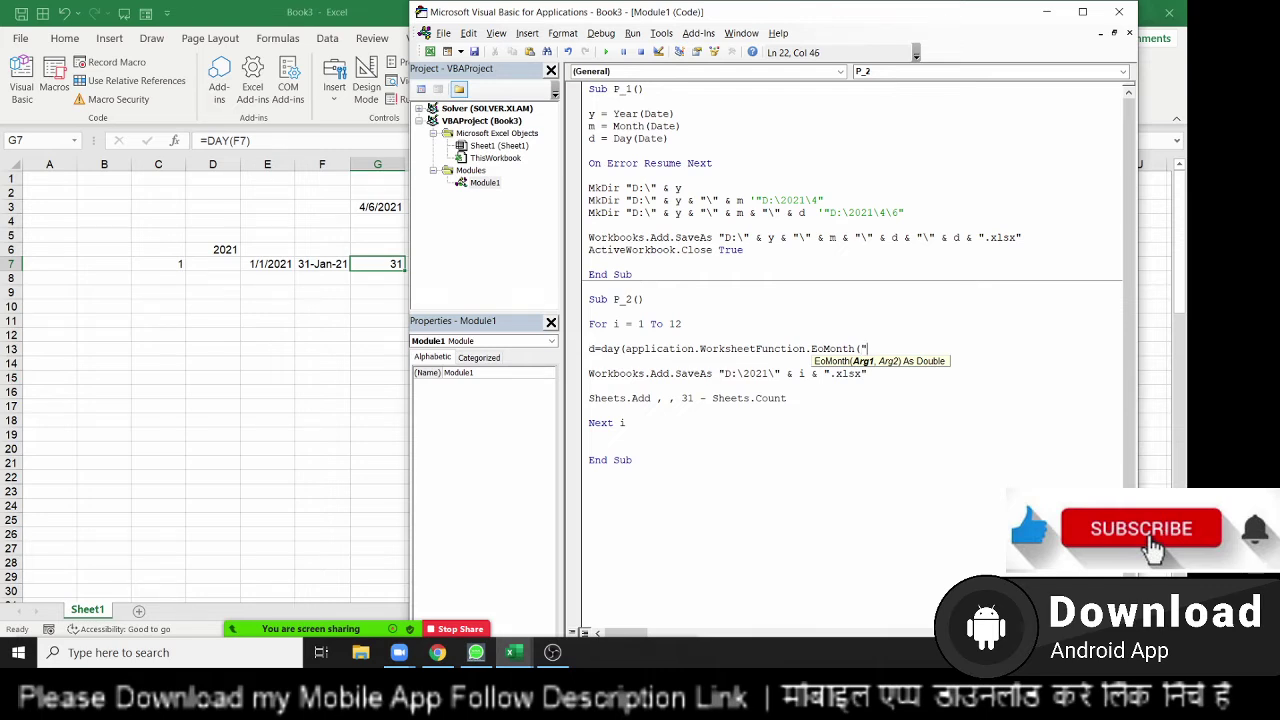
text(1-")
text(&)
text(i&)
text("-")
key(BackSpace)
text(2021)
text(",0)
text()))
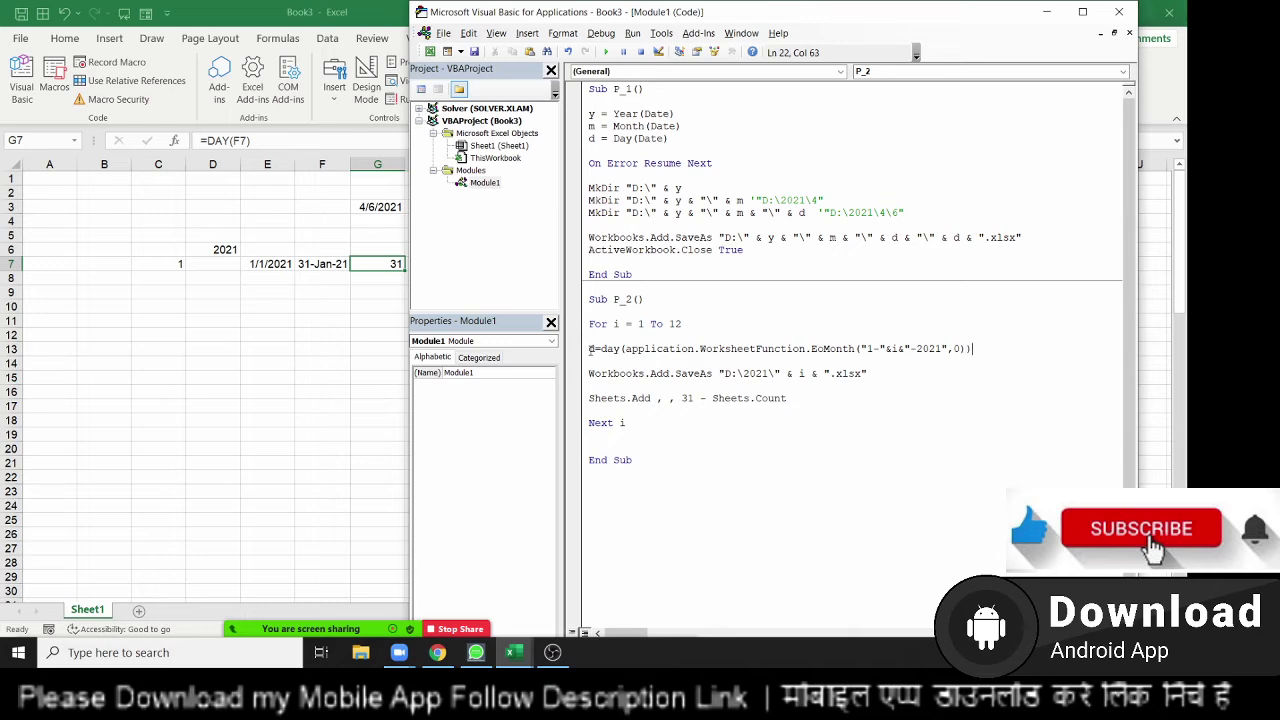
Dismiss the compile error and finish correcting the EoMonth line.
key(Down)
key(Return)
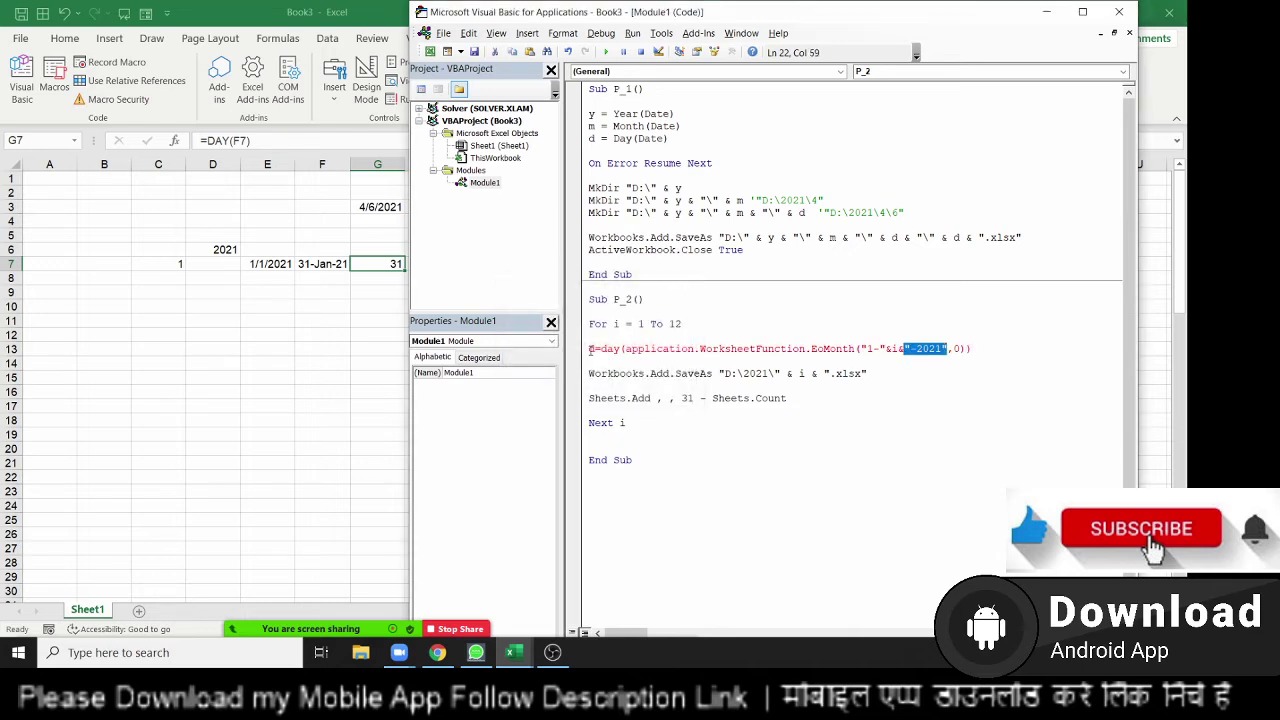
key(Left)
key(Left)
key(Left)
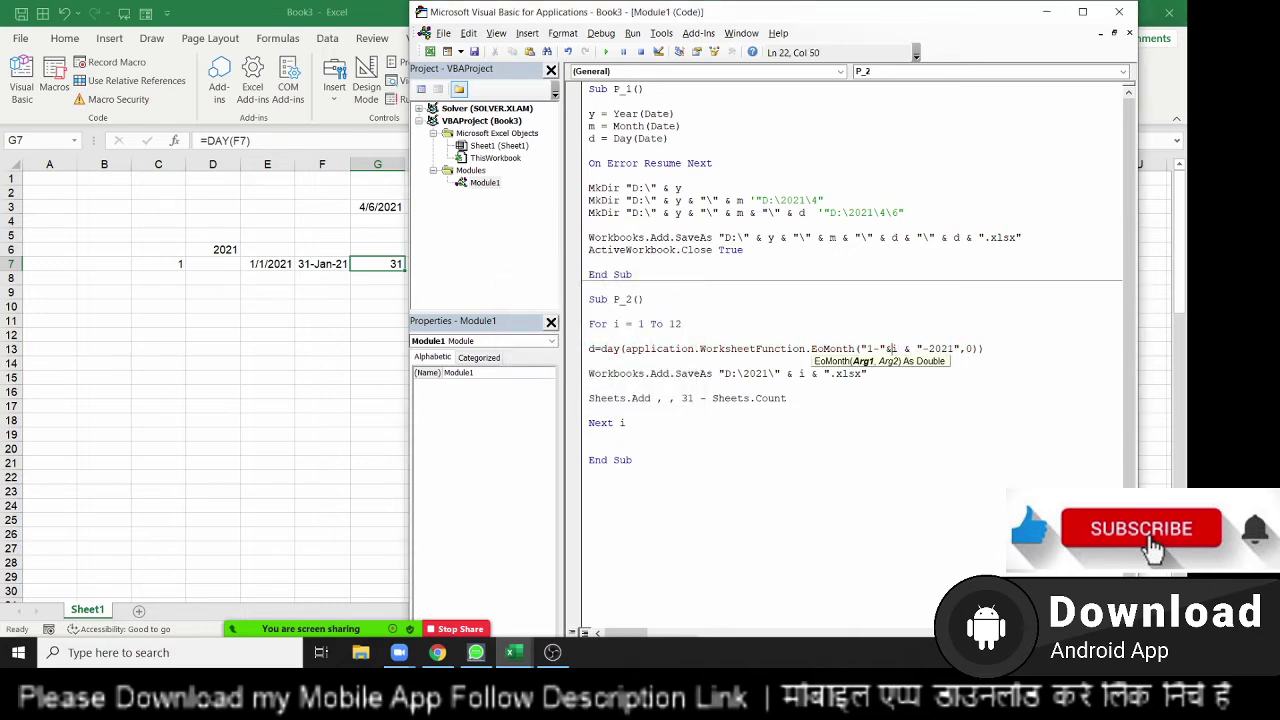
key(Left)
key(Left)
key(Down)
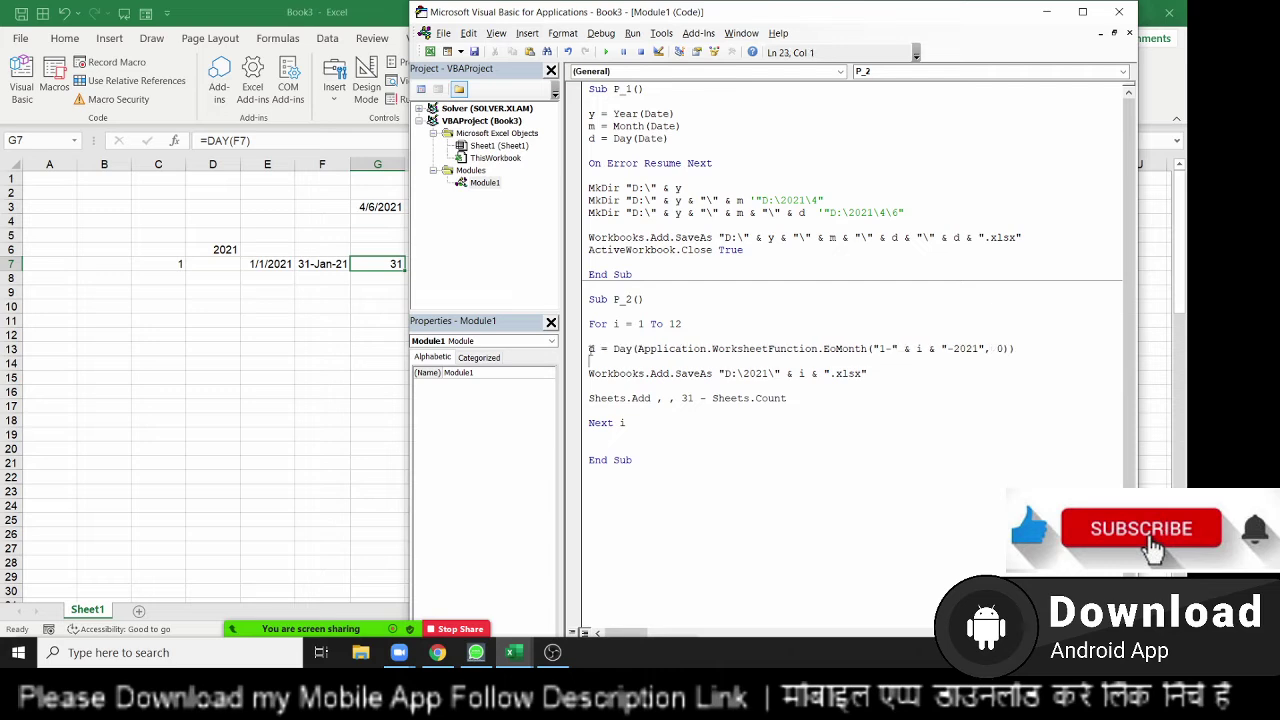
key(Up)
key(Left)
key(Left)
key(Left)
key(Left)
key(Left)
key(Left)
key(Left)
key(Left)
Step through P_2's first pass, replacing D:\2021\1.xlsx and adding the sheets.
key(F8)
key(F8)
key(F8)
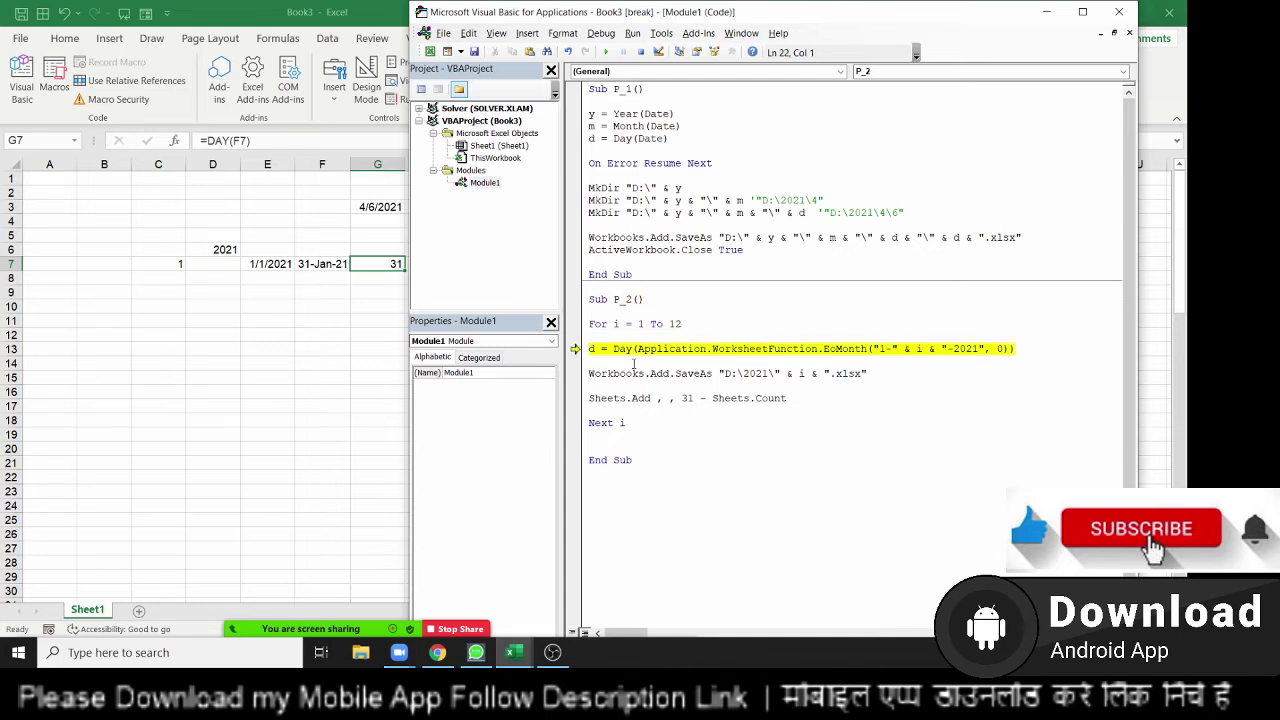
key(F8)
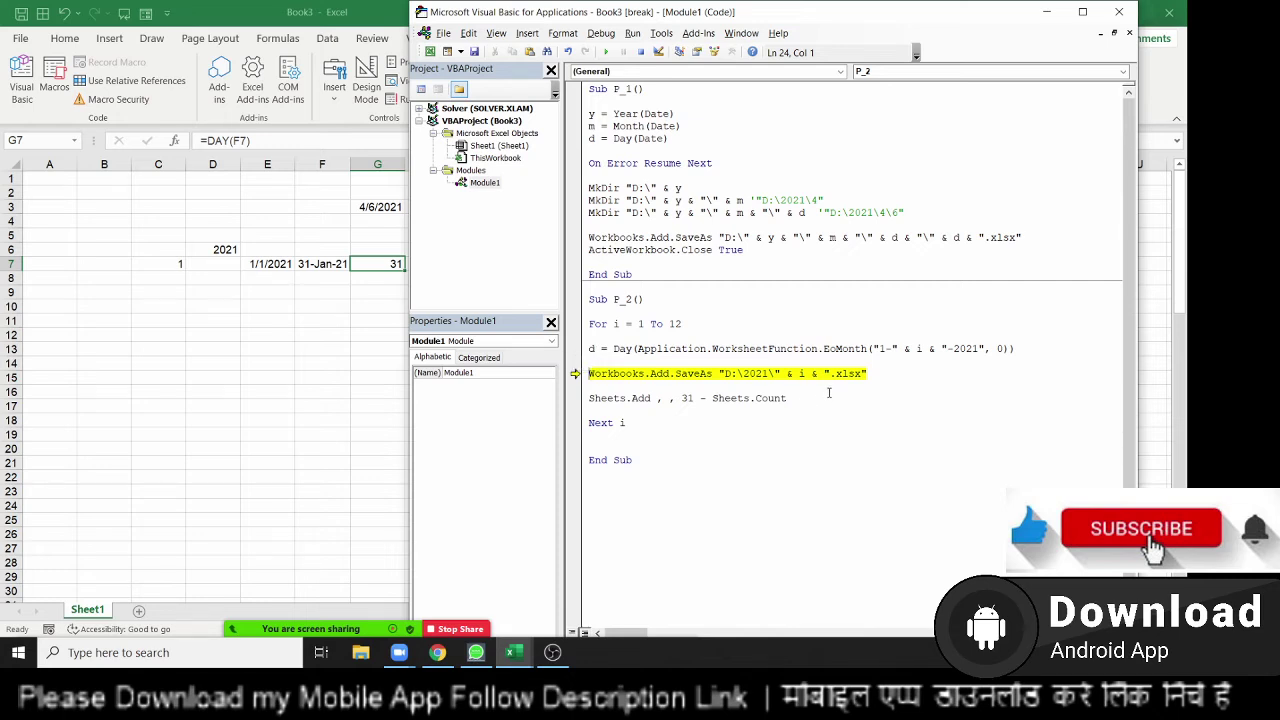
key(F8)
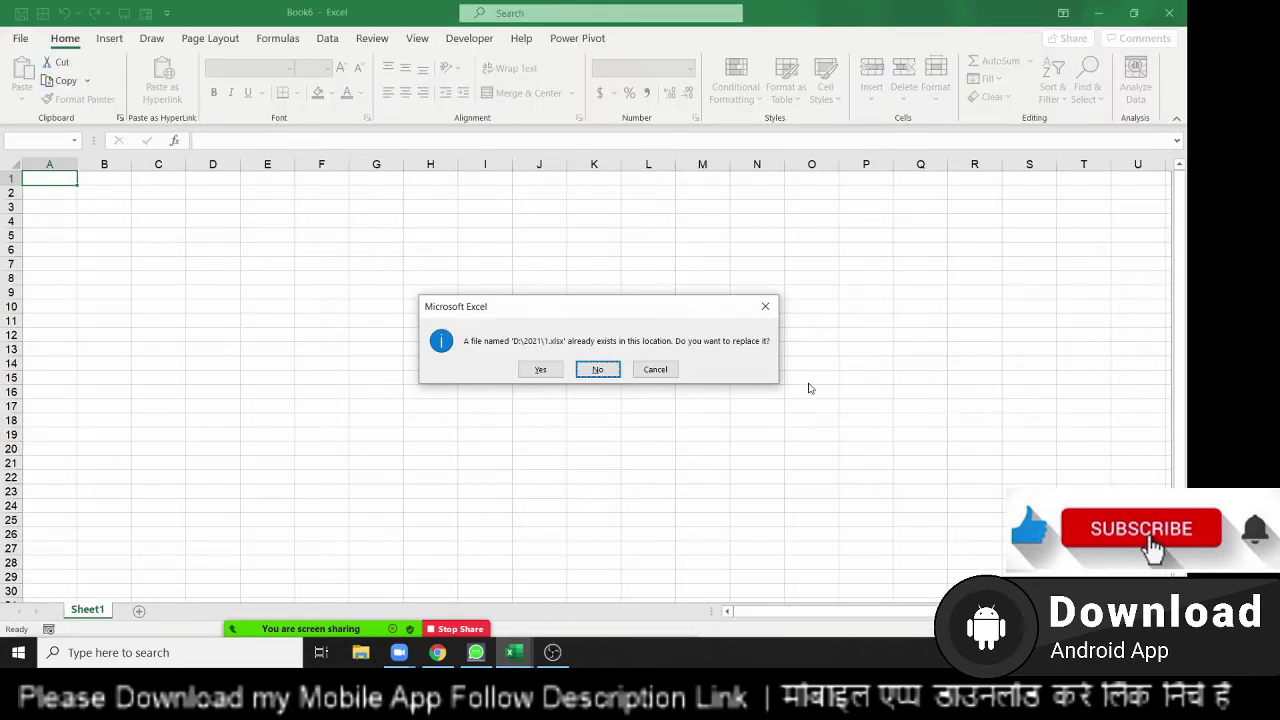
click(541, 369)
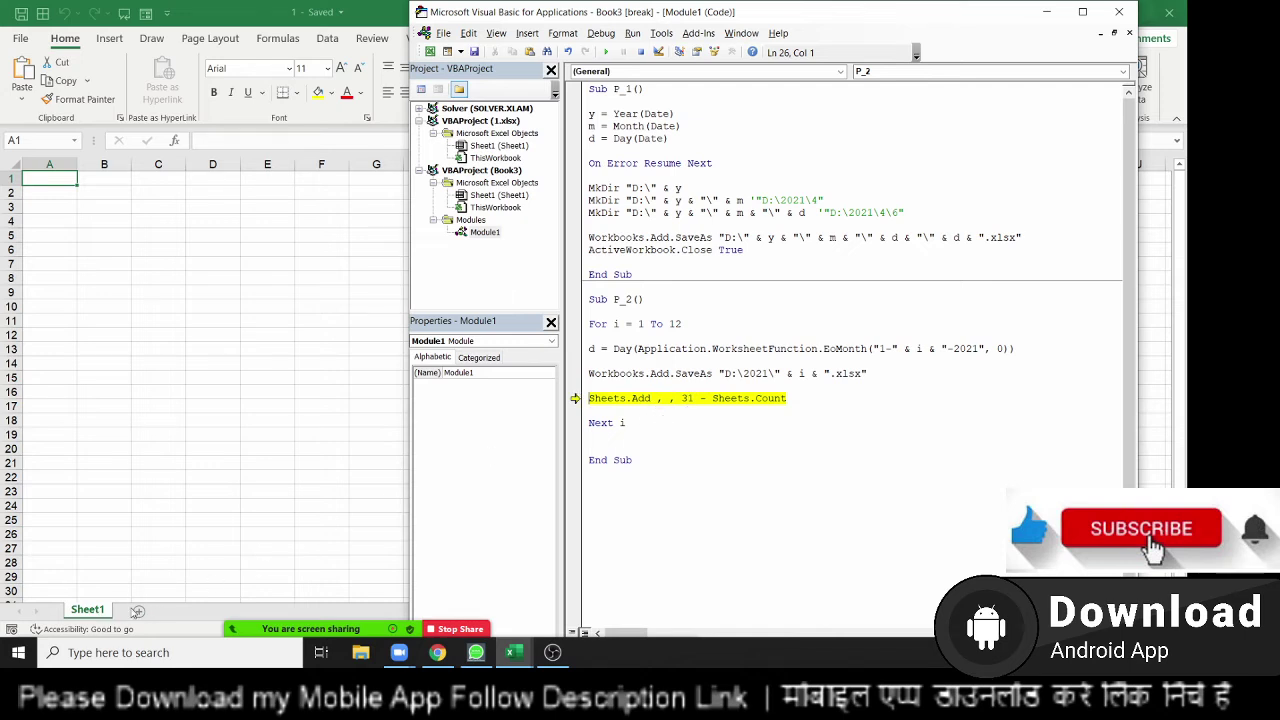
key(F5)
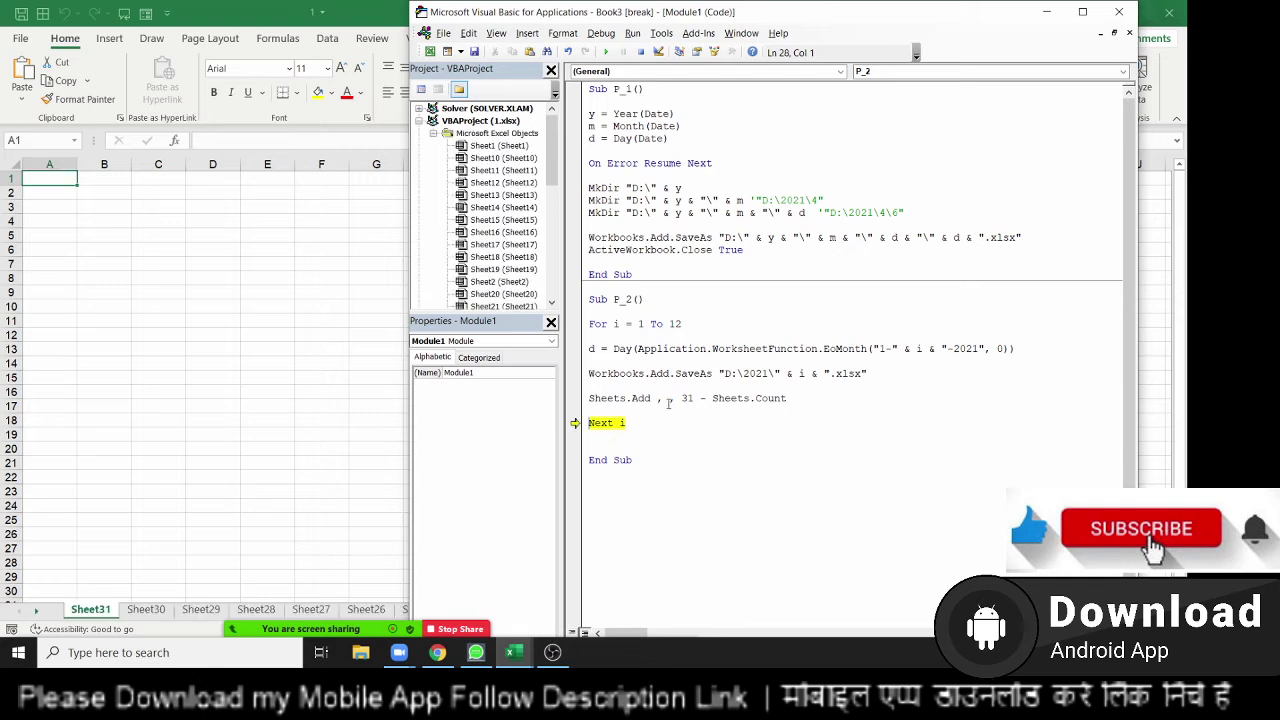
Check workbook 1's Sheet1 through Sheet31 tabs in Excel, then return to the code.
click(38, 612)
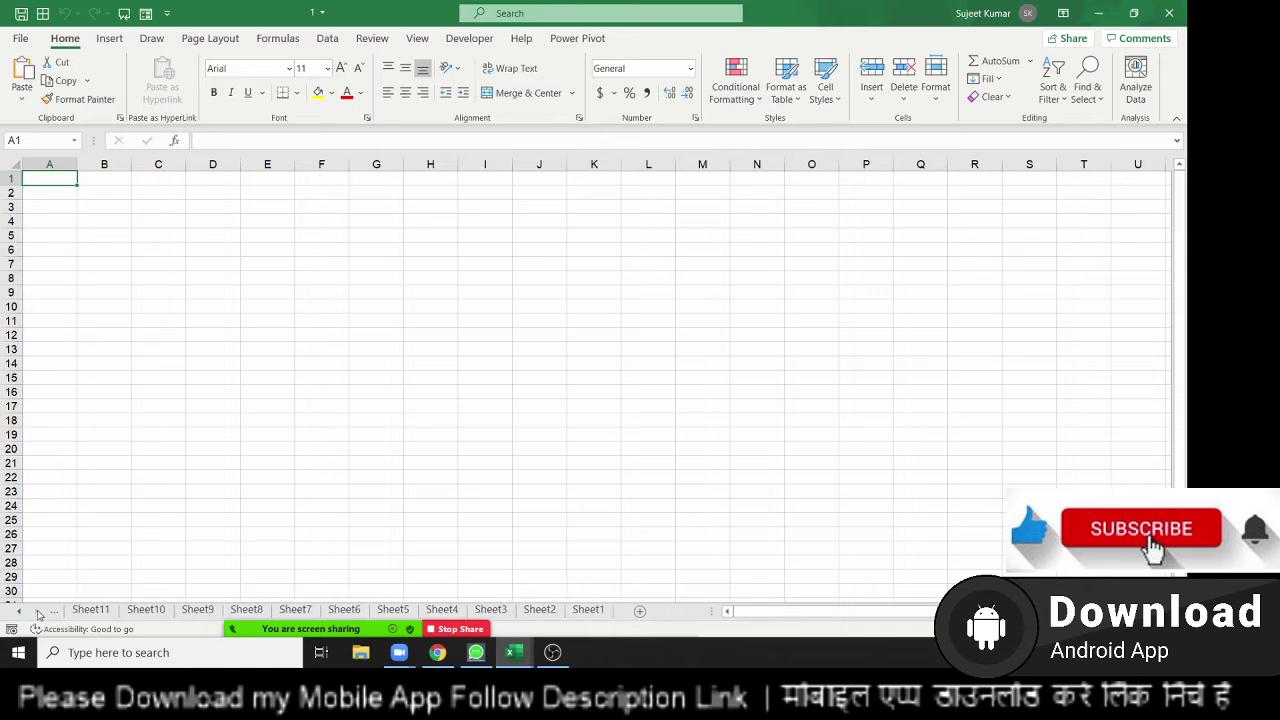
click(22, 612)
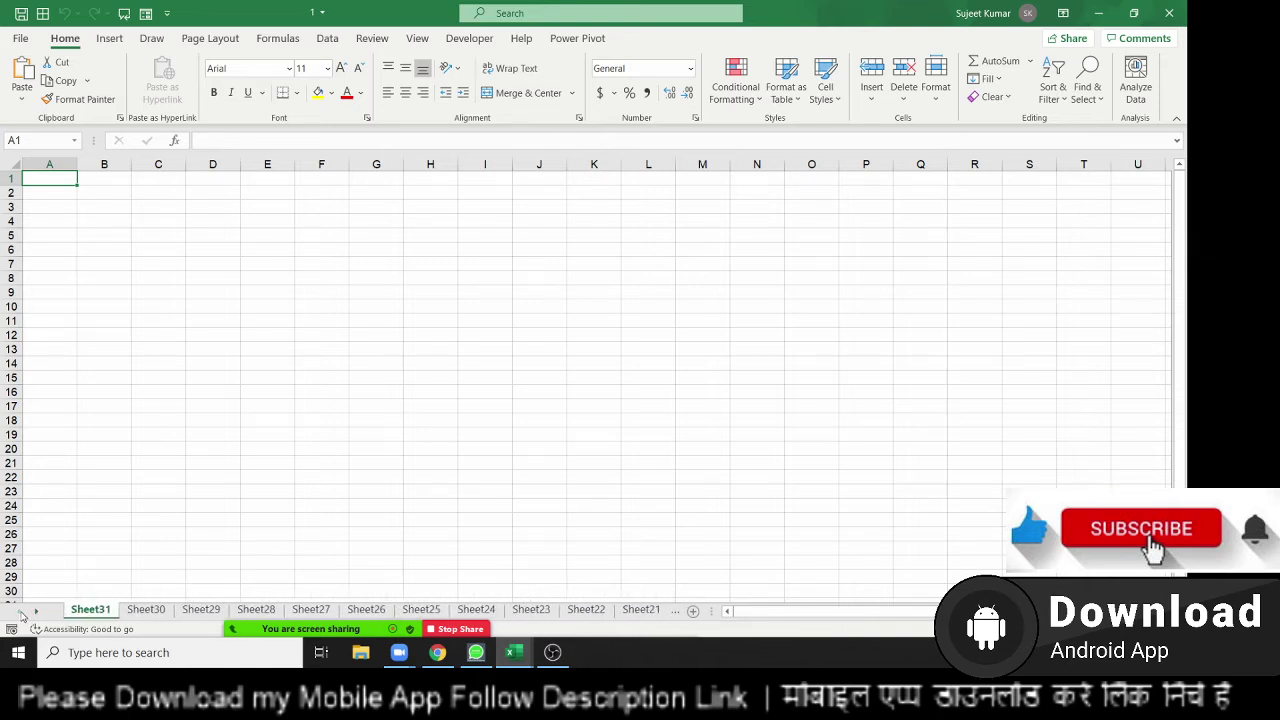
key(alt+Tab)
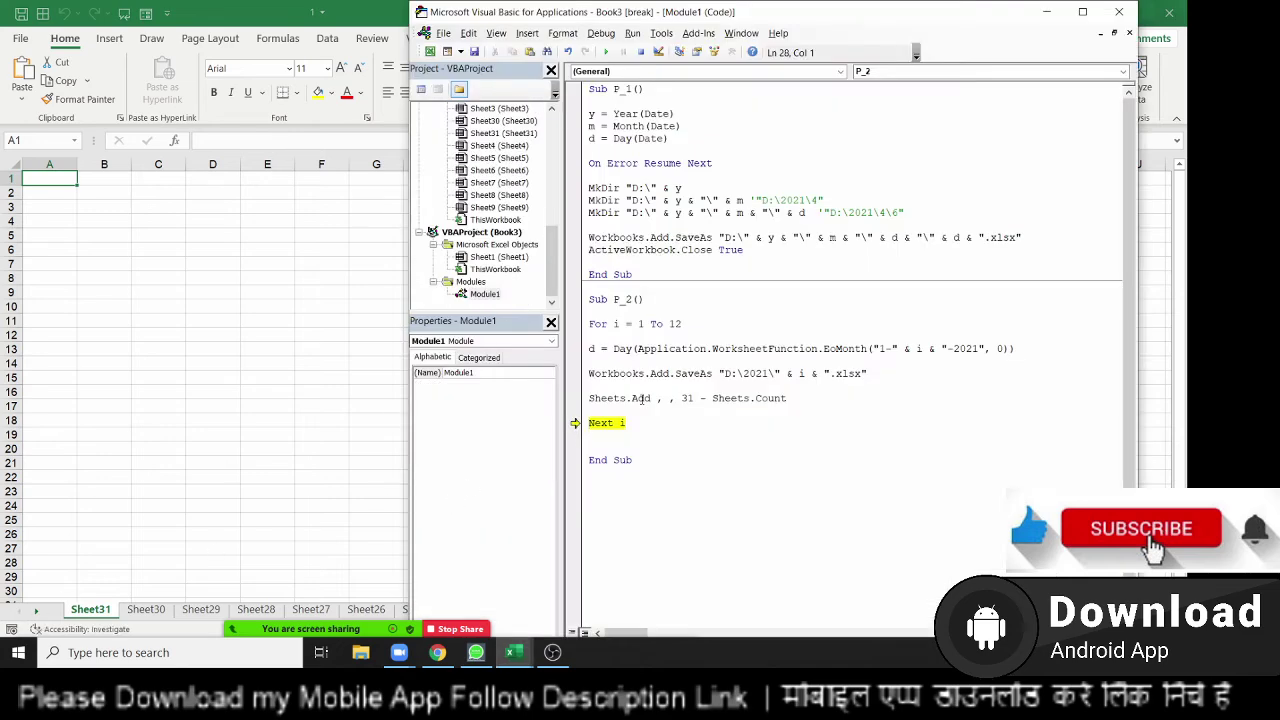
Reset the paused macro and add test lines Sheets(1).Name = 1 and Sheets(2).Name = 2.
click(640, 52)
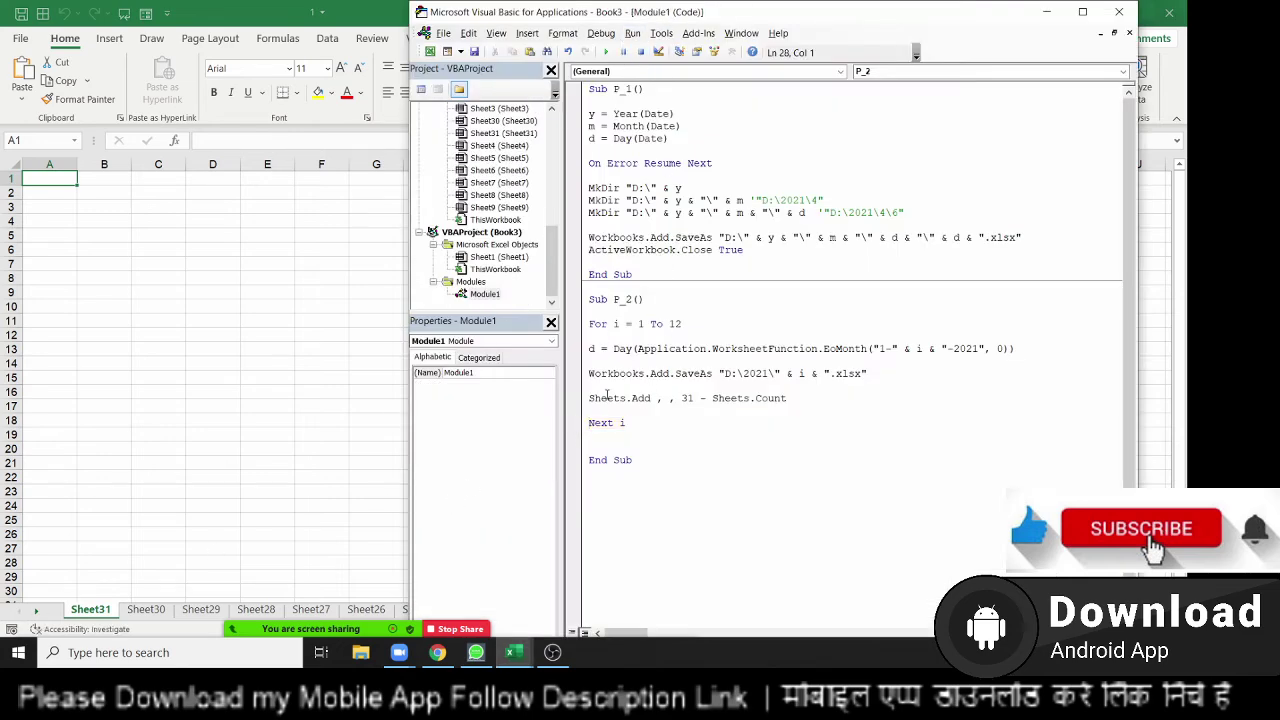
click(603, 413)
key(Return)
text(sheets)
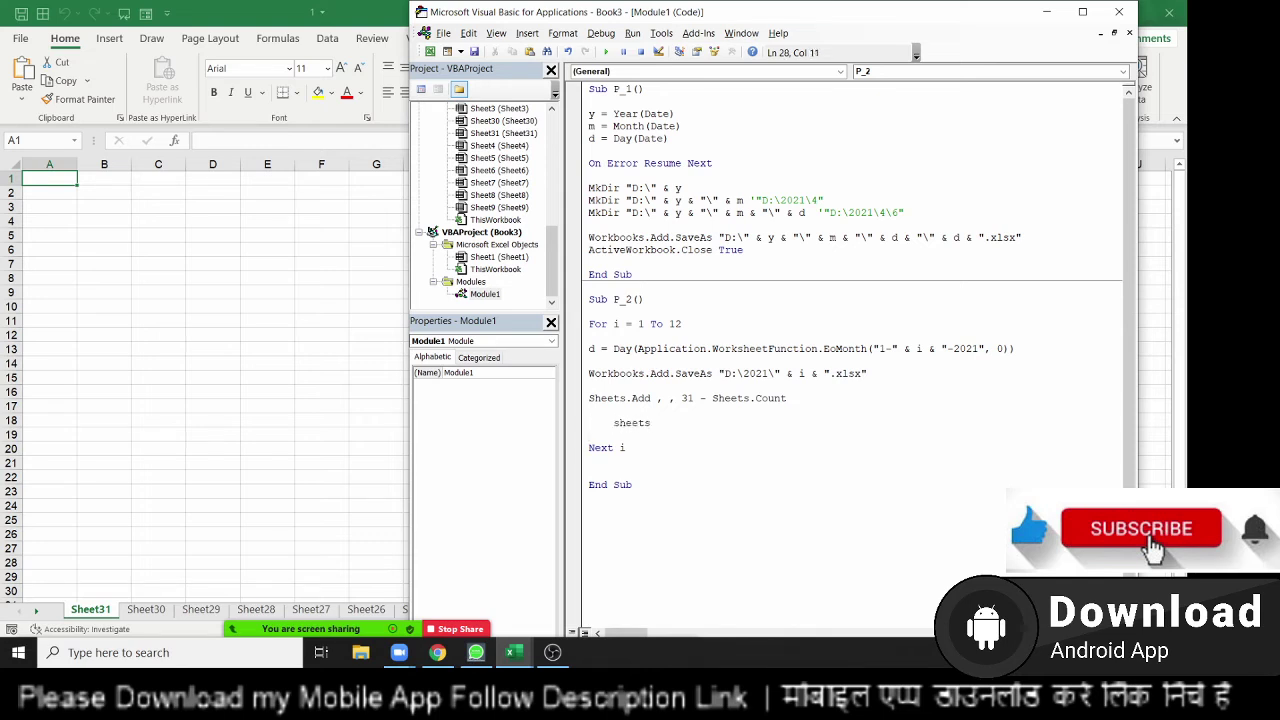
text(()
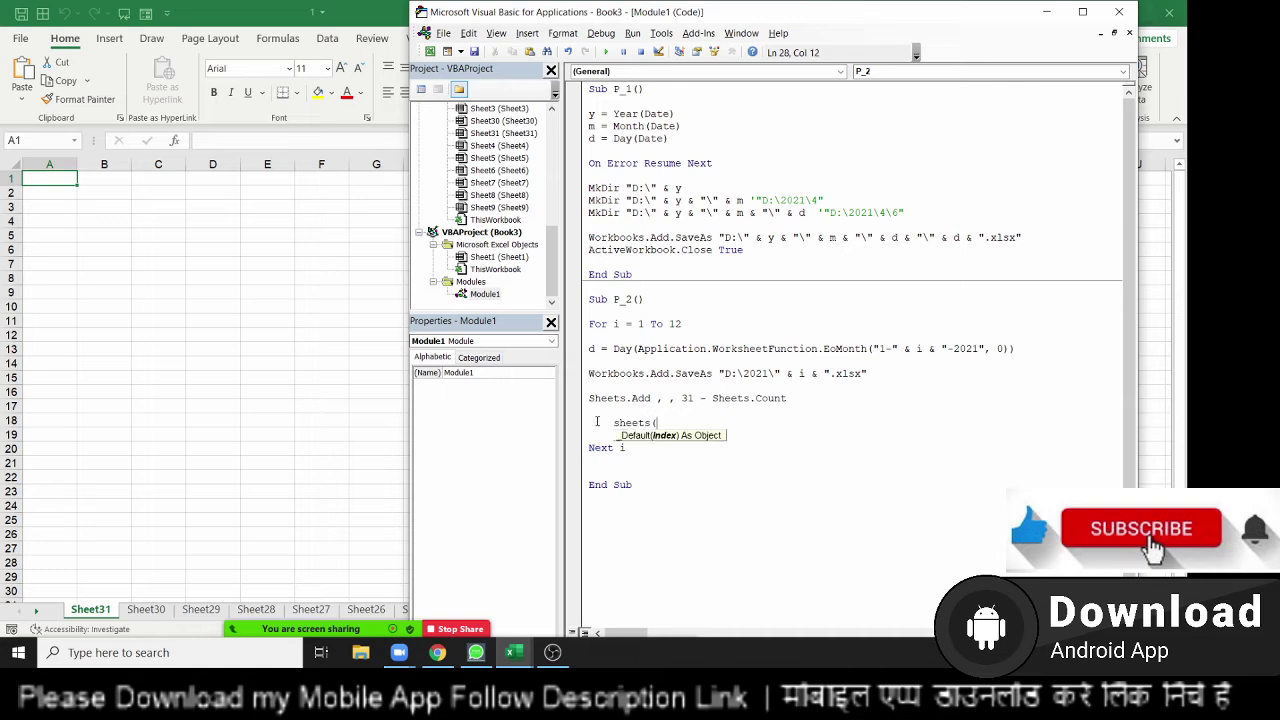
text(1))
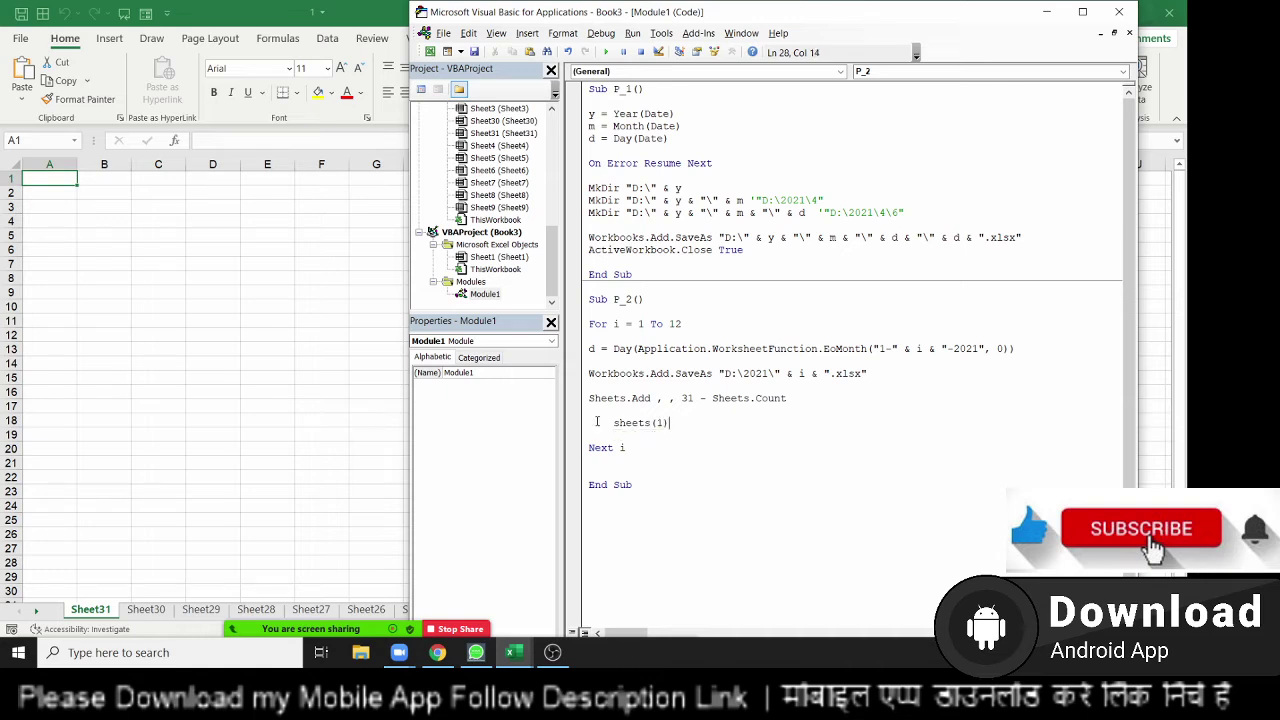
text(name )
text(= 1)
key(Return)
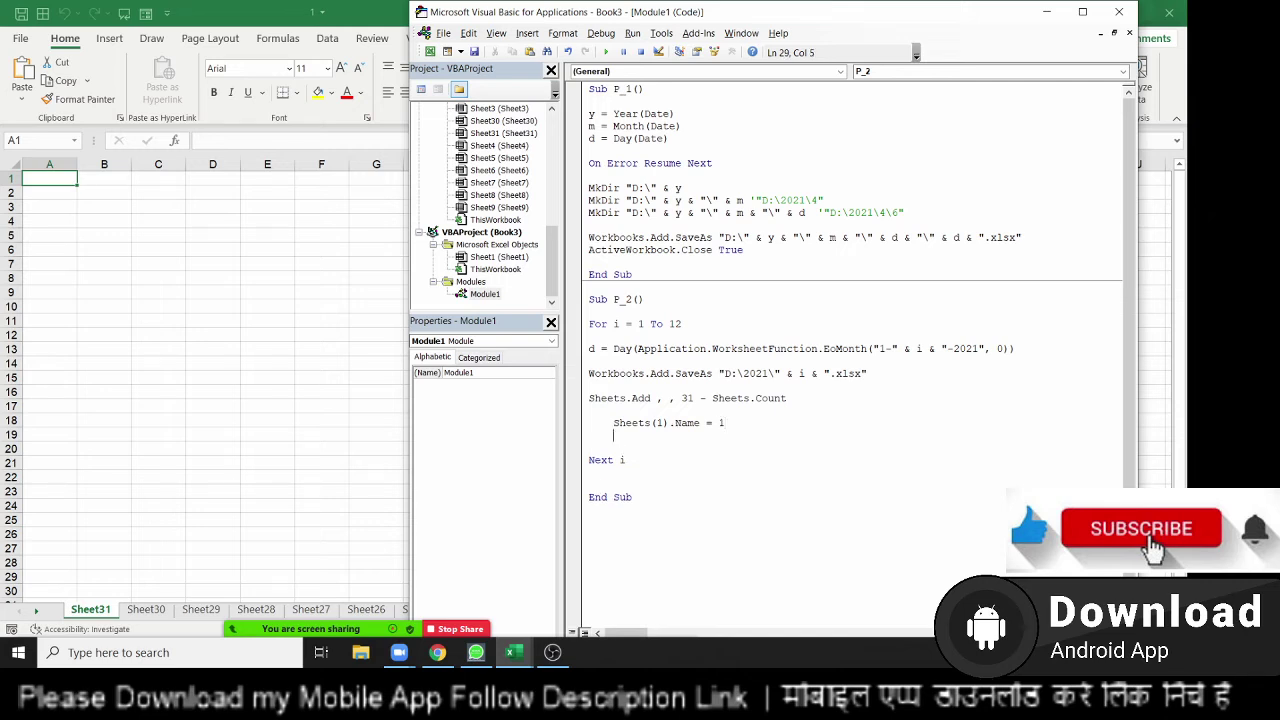
text(sheets)
text((2)
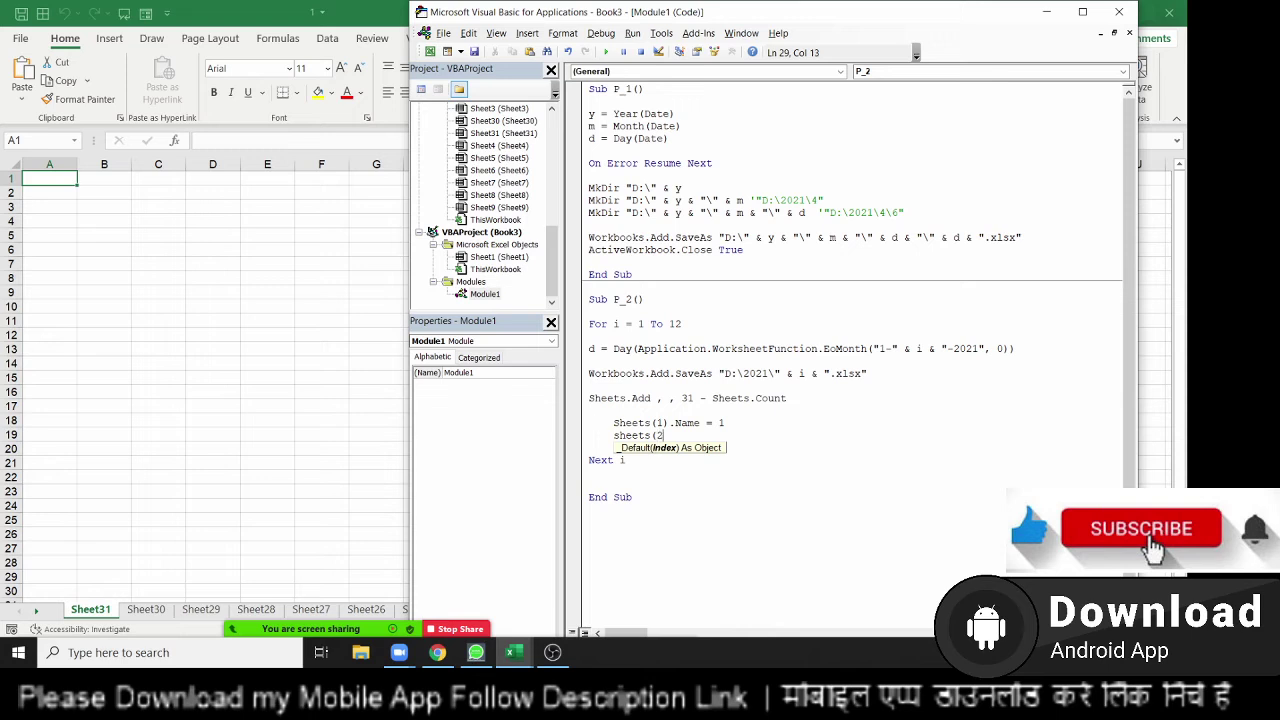
text().name)
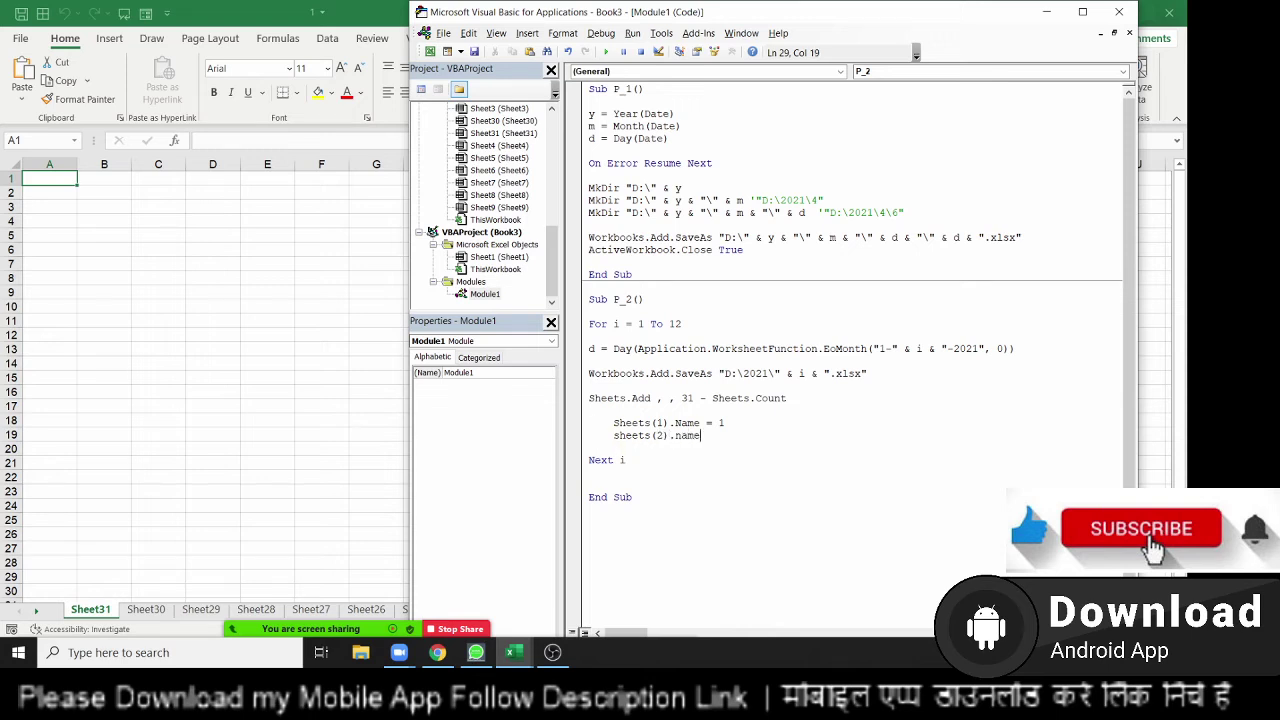
text(= 2)
key(Return)
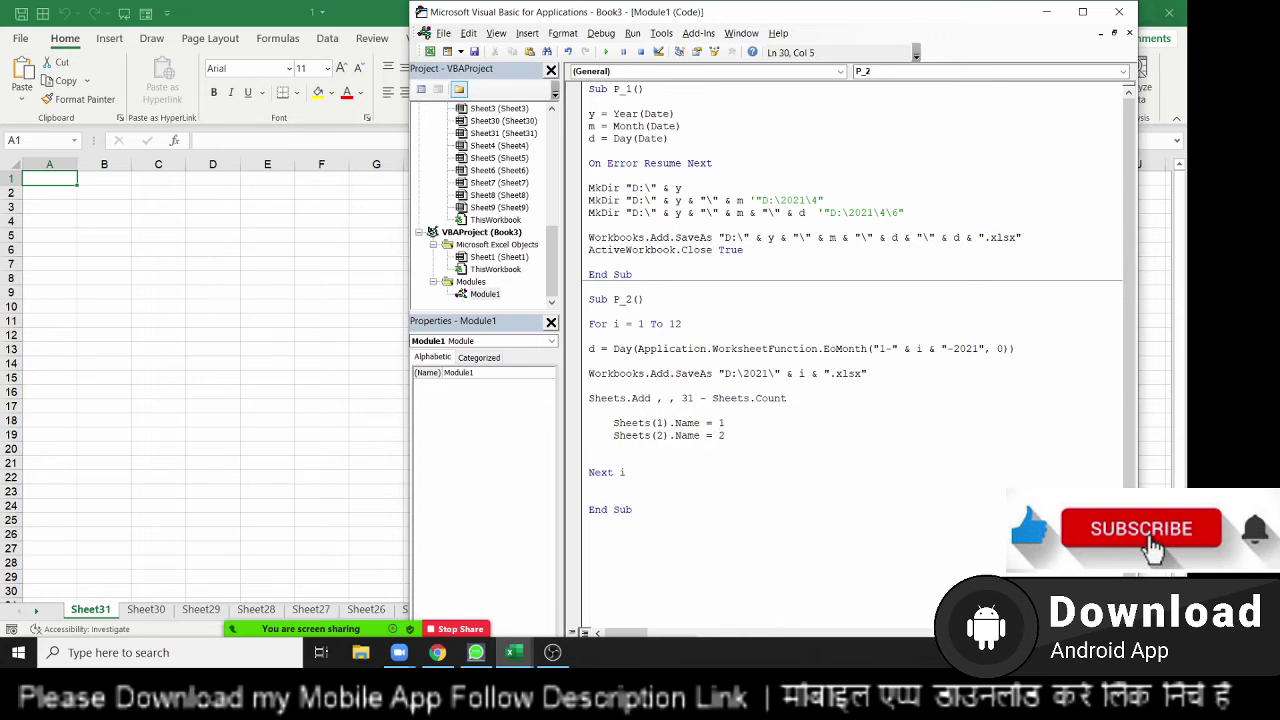
Delete the two sheet-naming lines, leaving blank lines before Next i.
key(Up)
key(Up)
key(shift+Down)
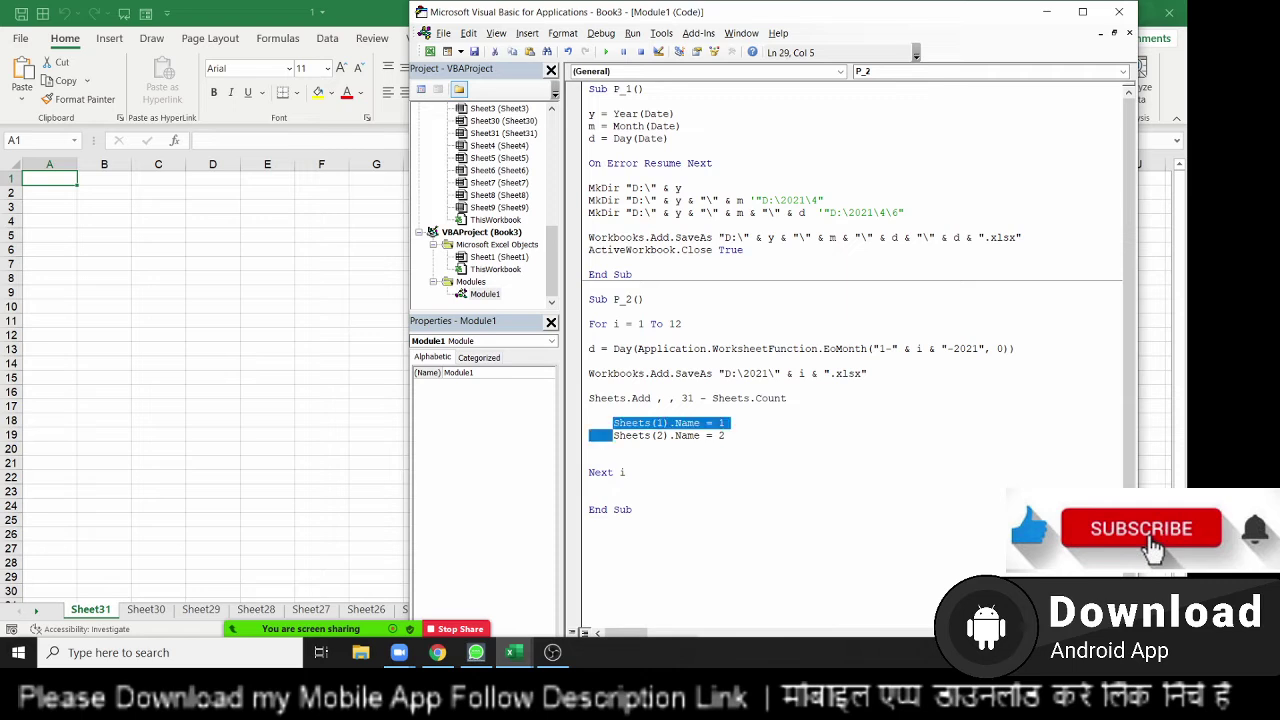
key(shift+Down)
key(Delete)
key(Return)
key(Return)
key(Return)
key(Up)
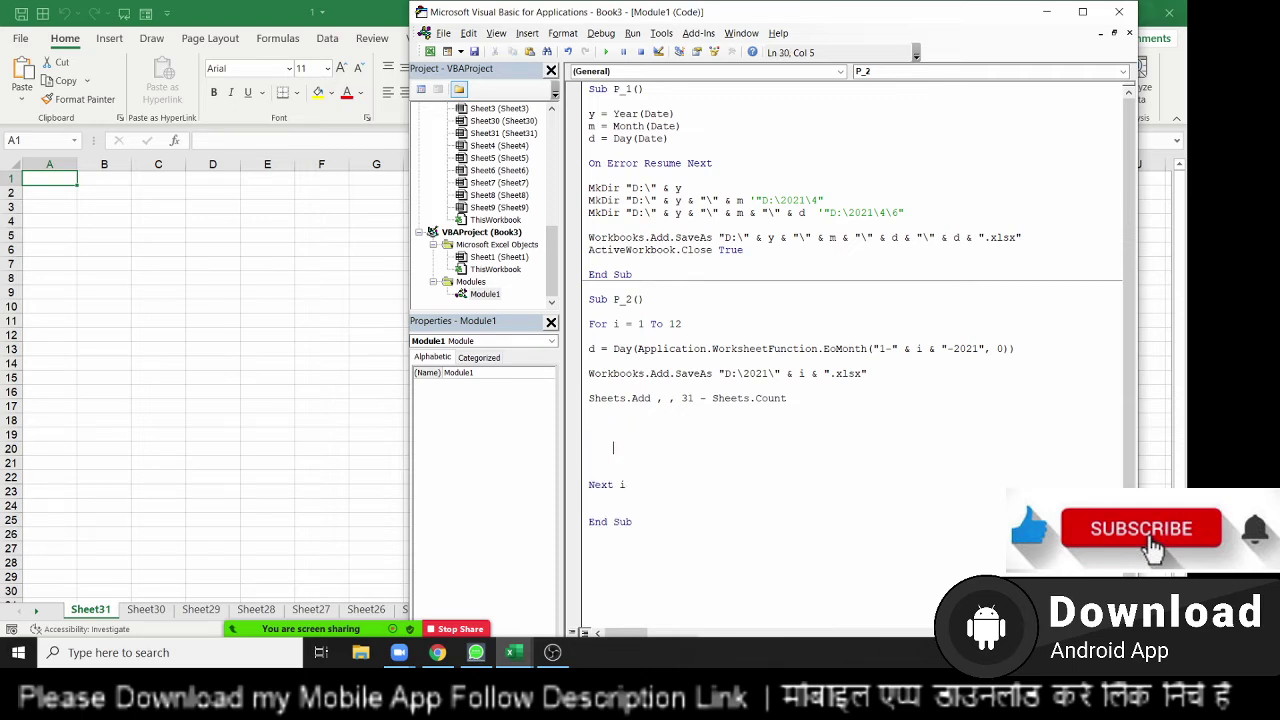
key(Up)
Add For j = 1 To d and replace the fixed 31 in the Sheets.Add line with d.
text(for )
text(j)
text(=)
text(1 to )
text(d)
double_click(686, 398)
text(d)
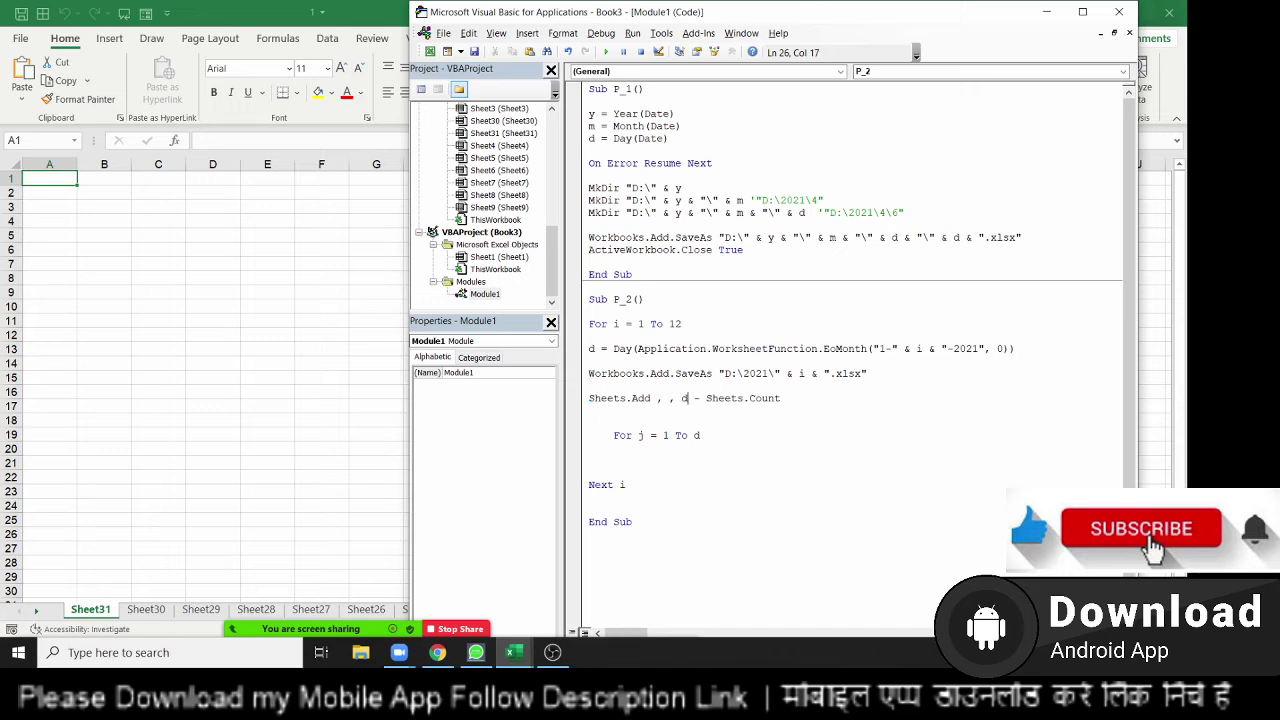
key(Down)
Name each sheet by day with Sheets(j).Name = j and close the loop with Next j.
key(Return)
text(she)
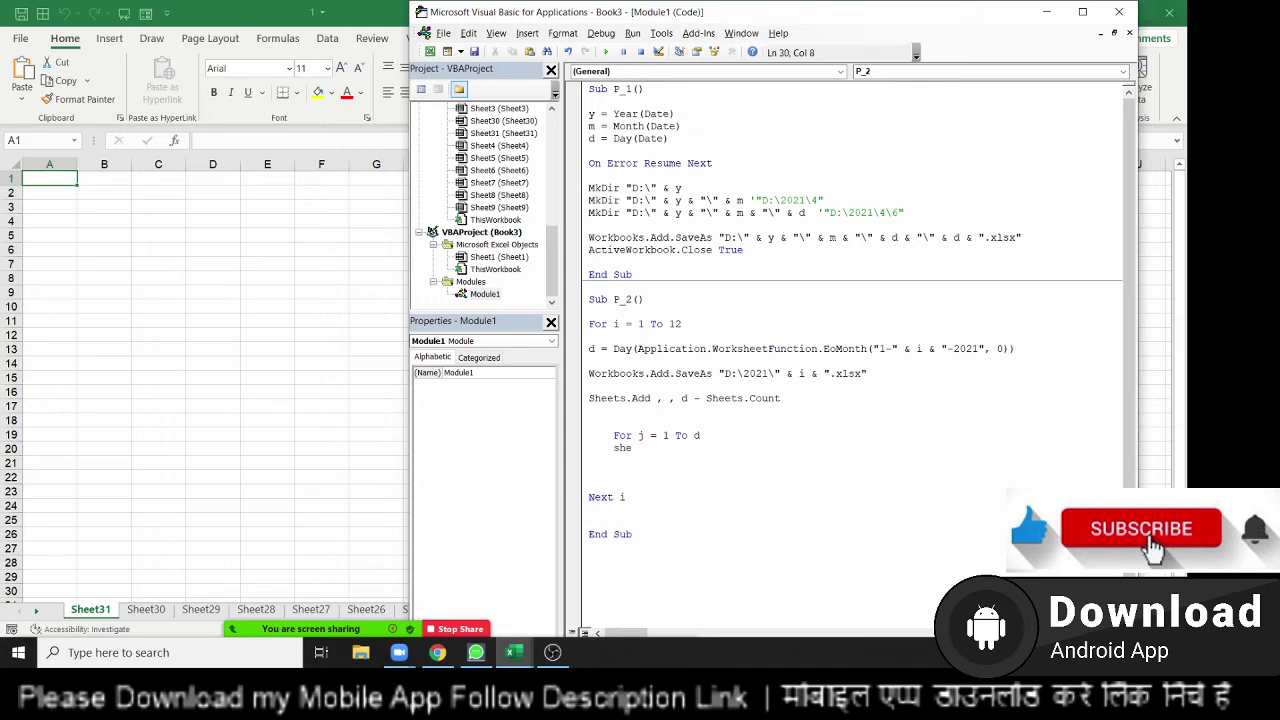
text(e)
text(ts()
text(j)
text(name )
text(=)
key(BackSpace)
text(j)
key(Return)
text(nex)
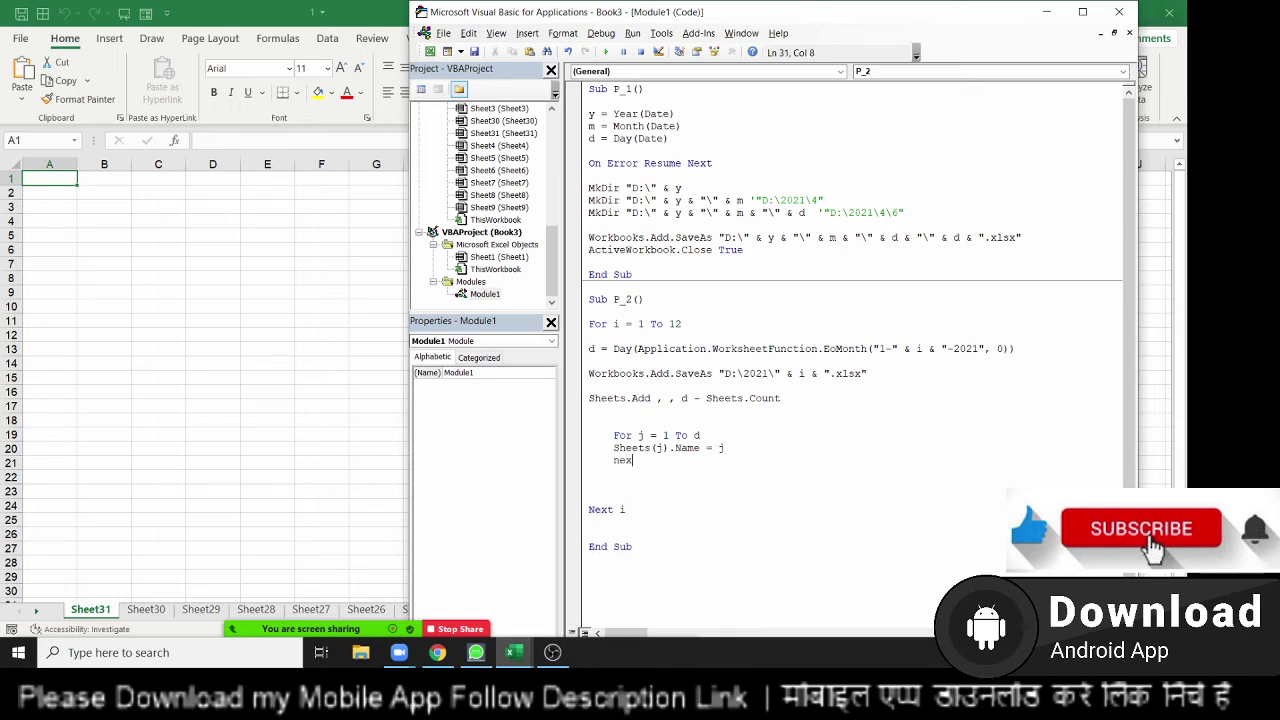
text(t j)
key(Return)
key(Return)
Add ActiveWorkbook.Save just above Next i.
click(627, 509)
key(Return)
key(Up)
key(Up)
key(Return)
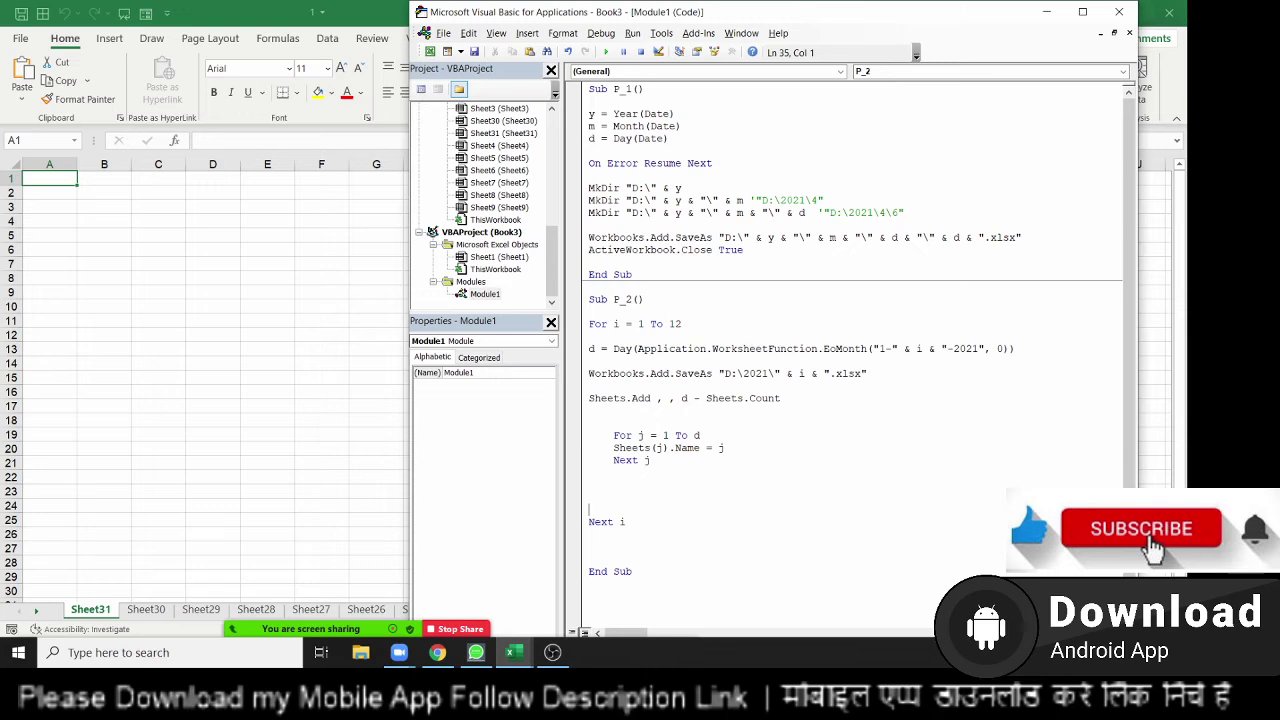
text(active)
text(workbook)
text(.sa)
key(Return)
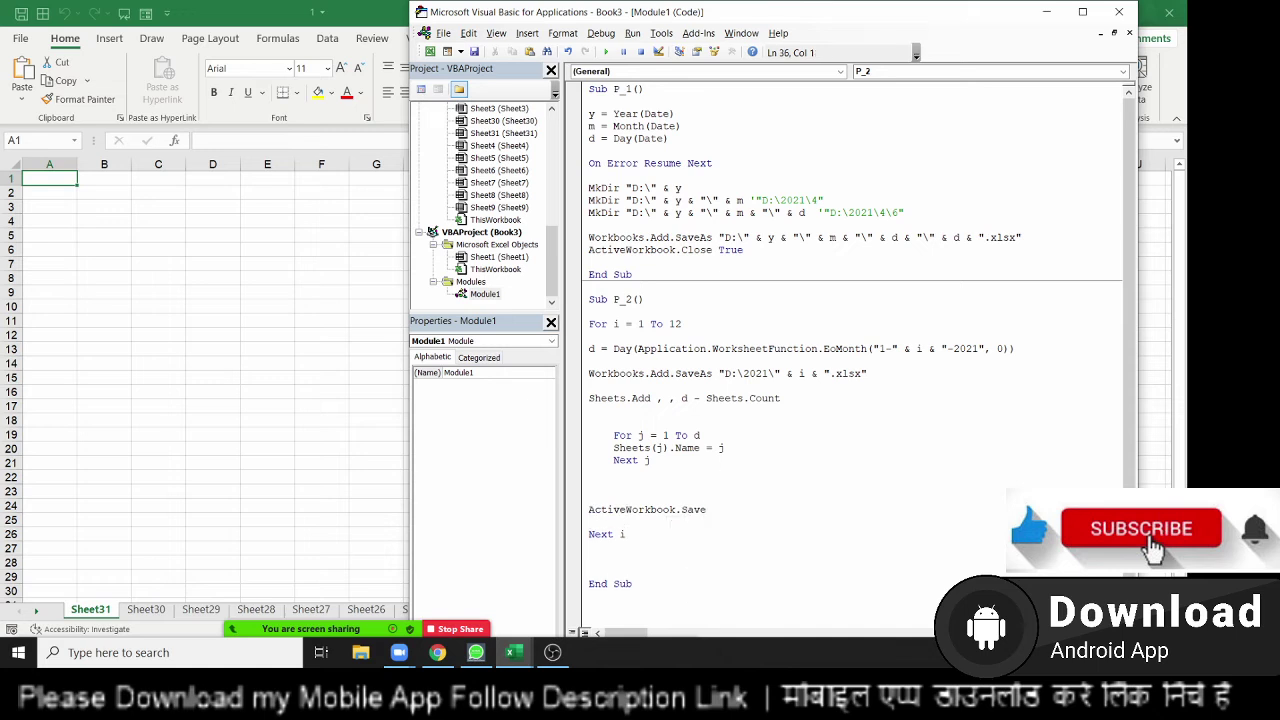
Add ActiveWorkbook.Close True below the Save line and run P_2 with F5.
key(shift+Up)
key(ctrl+c)
key(ctrl+v)
key(ctrl+v)
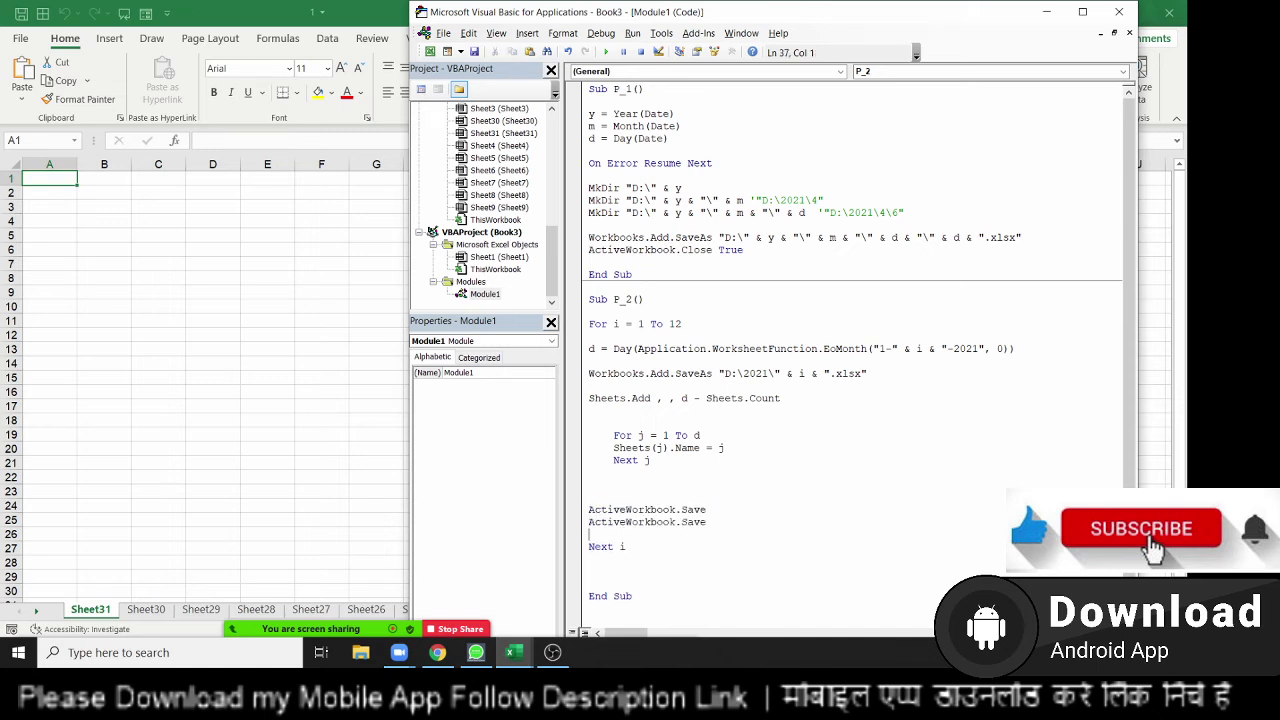
key(BackSpace)
key(BackSpace)
key(BackSpace)
key(BackSpace)
key(BackSpace)
key(BackSpace)
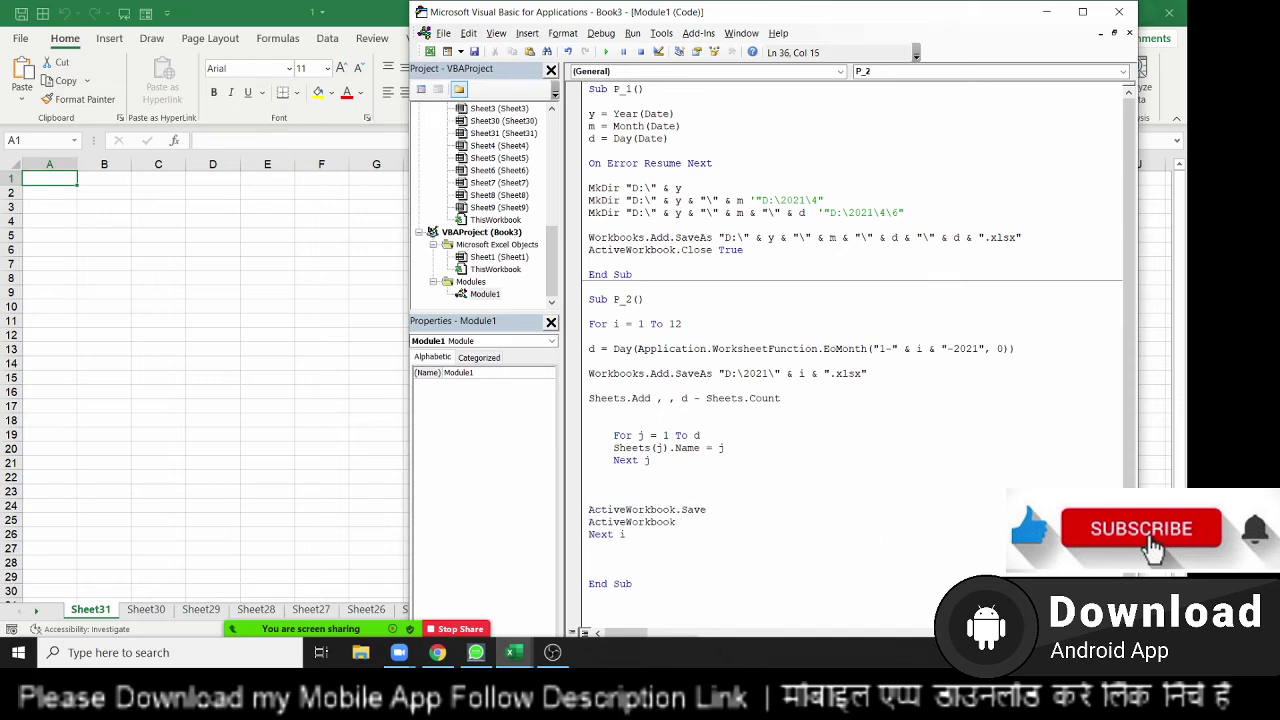
text(.cl)
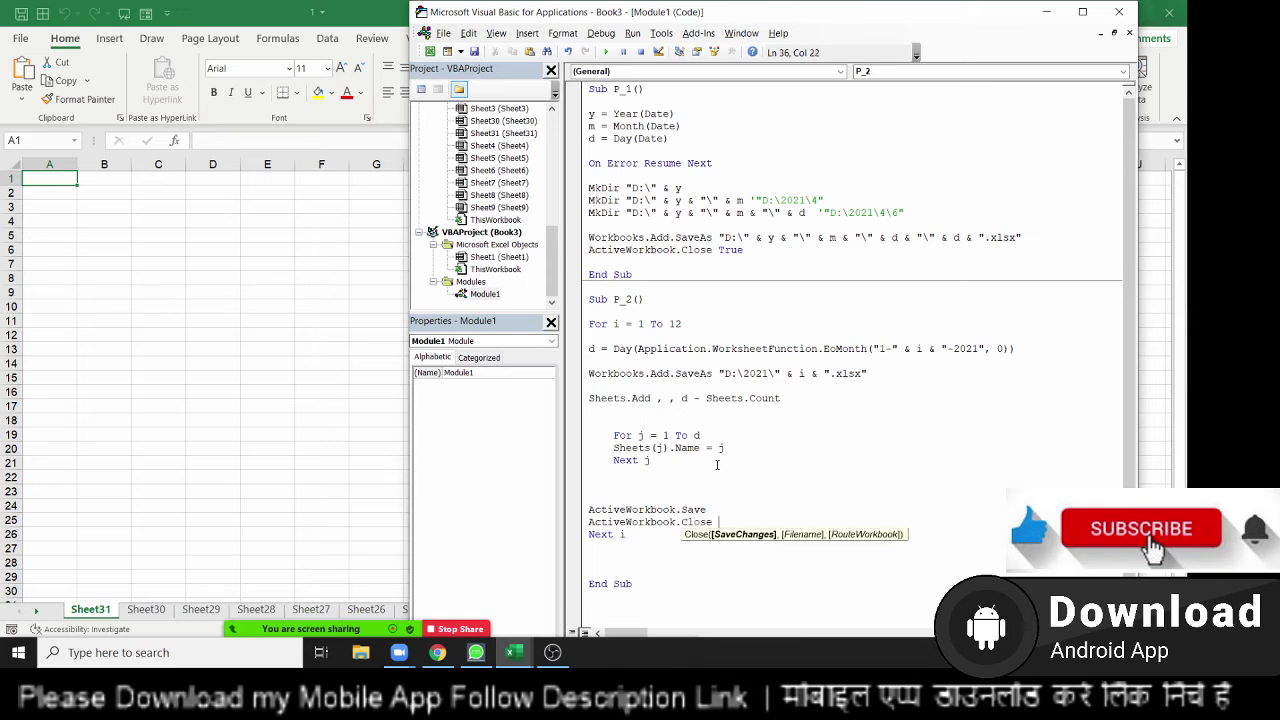
text( true)
key(Down)
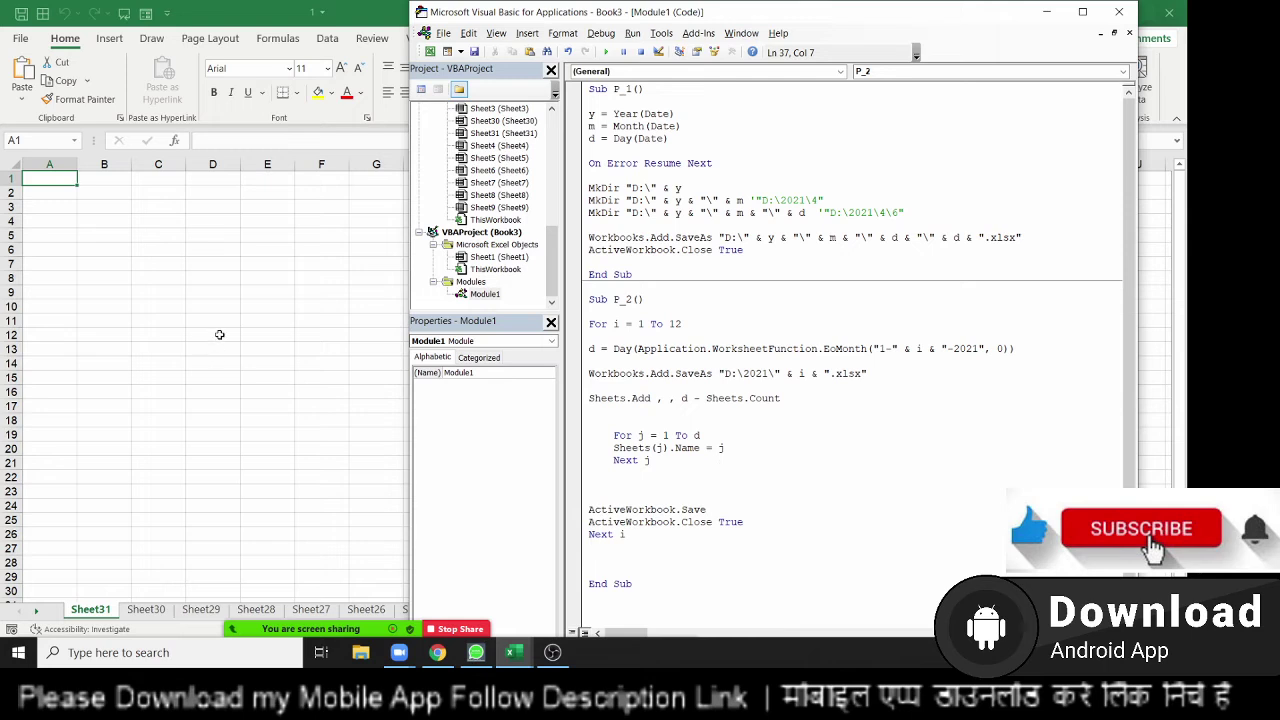
key(F5)
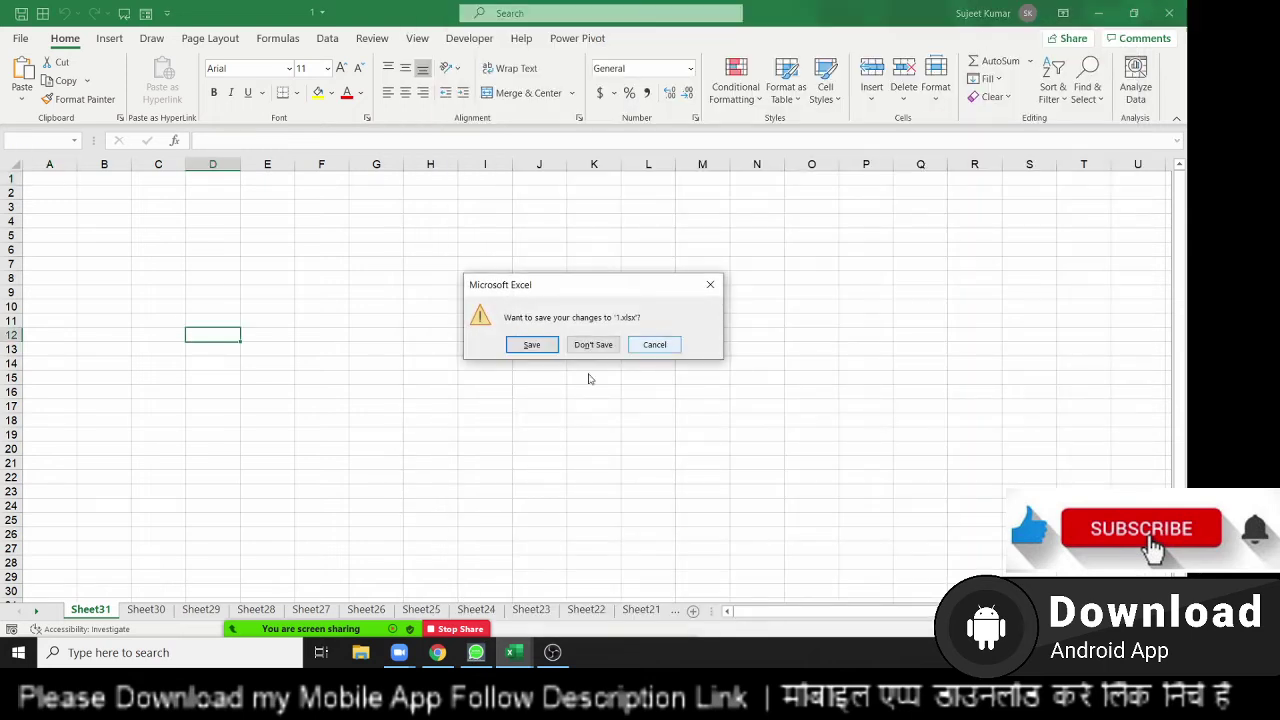
Dismiss the save prompt and delete workbook 1 from D:\2021 in File Explorer.
click(593, 344)
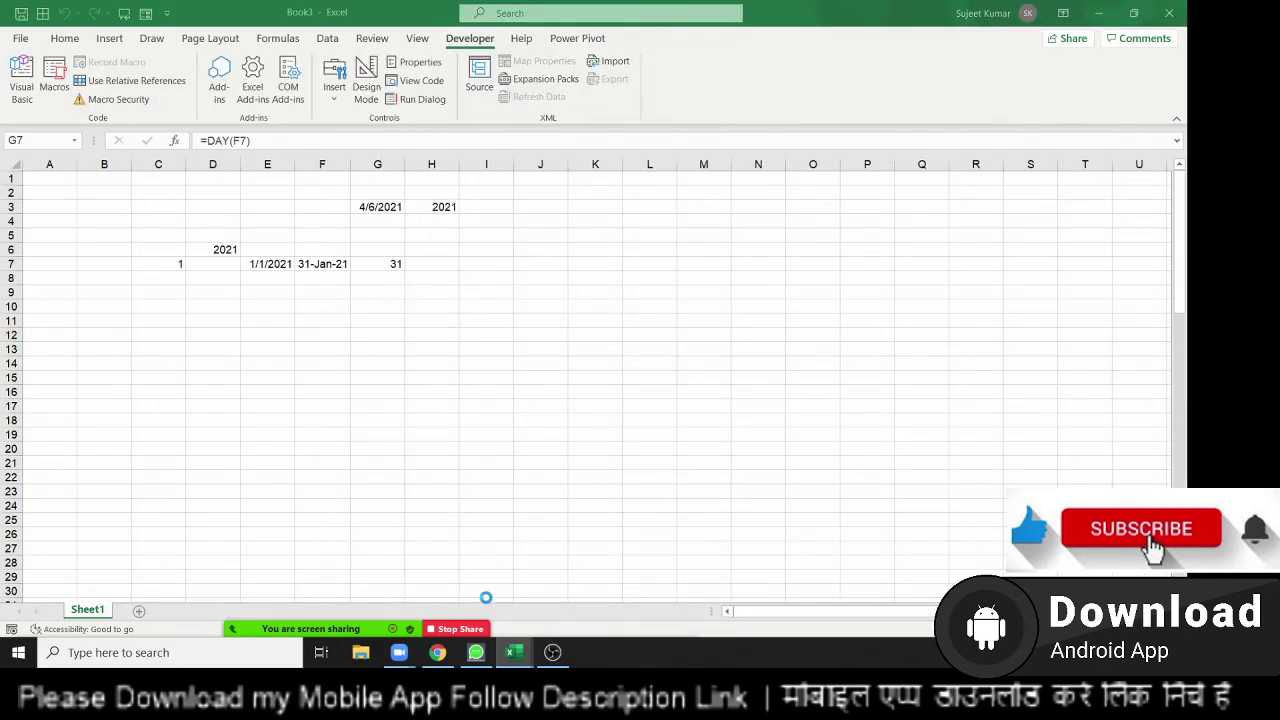
click(361, 652)
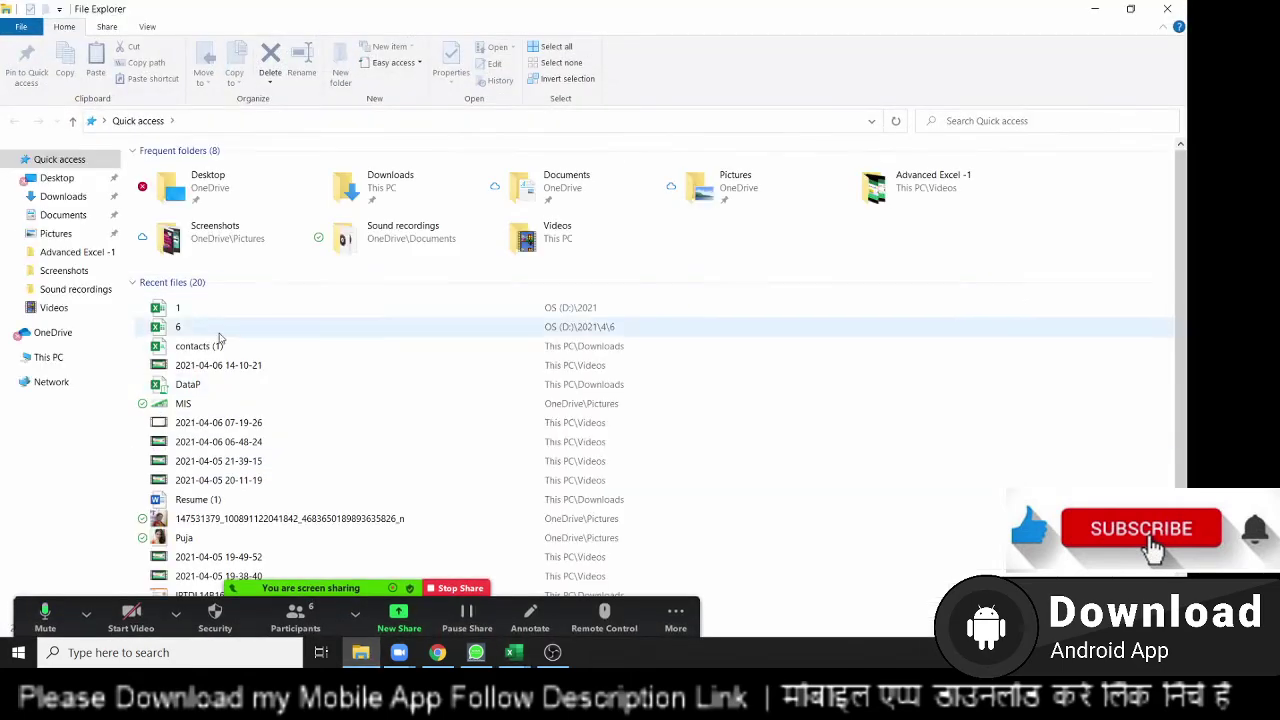
click(48, 357)
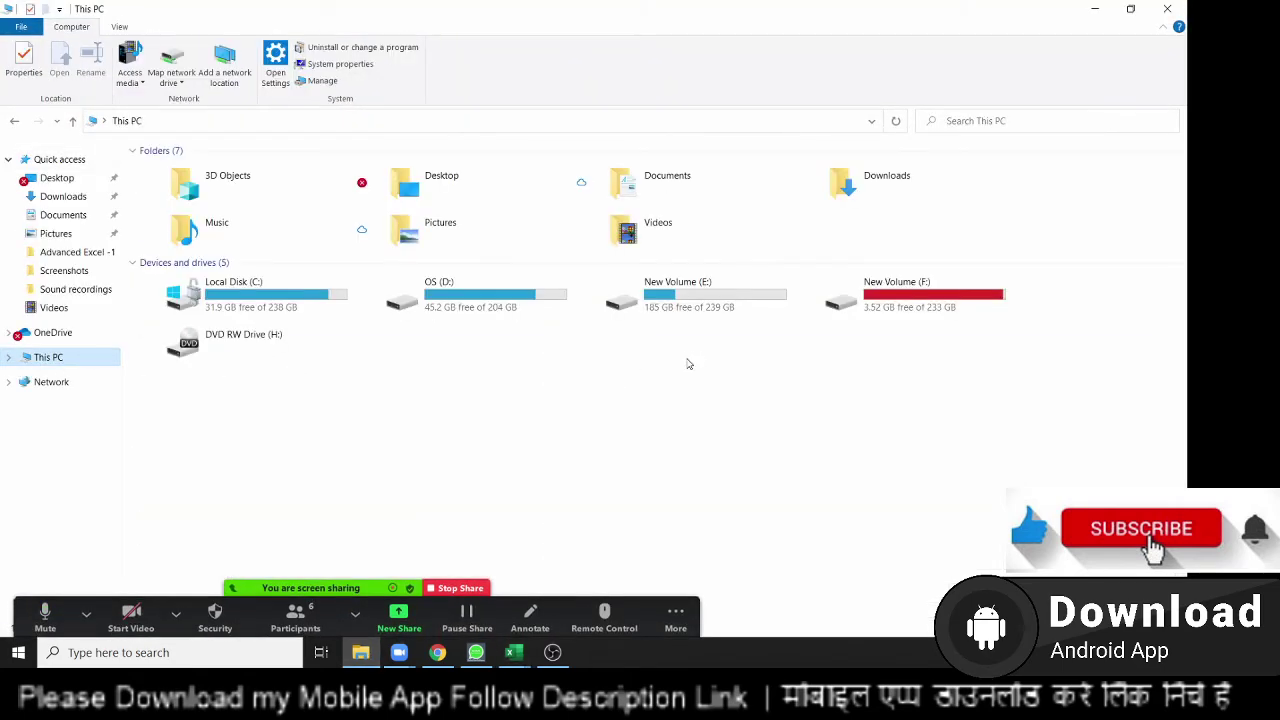
click(497, 312)
double_click(497, 312)
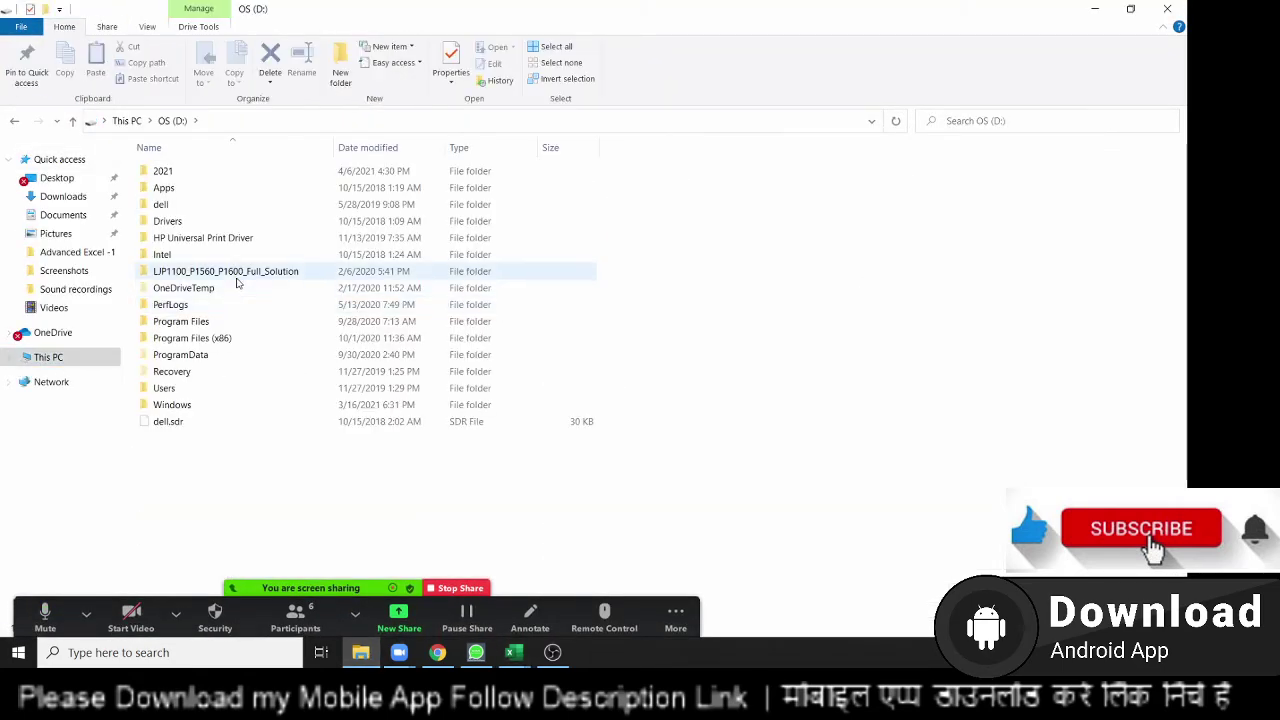
double_click(229, 174)
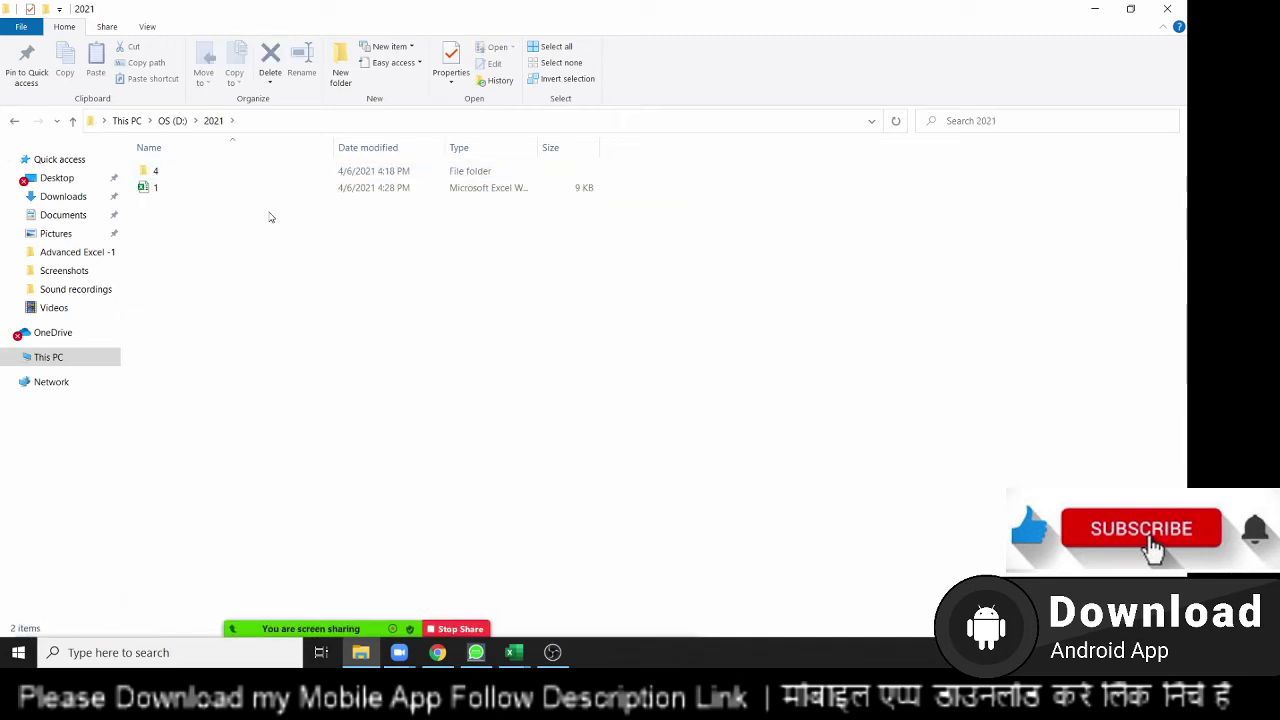
click(254, 194)
key(Delete)
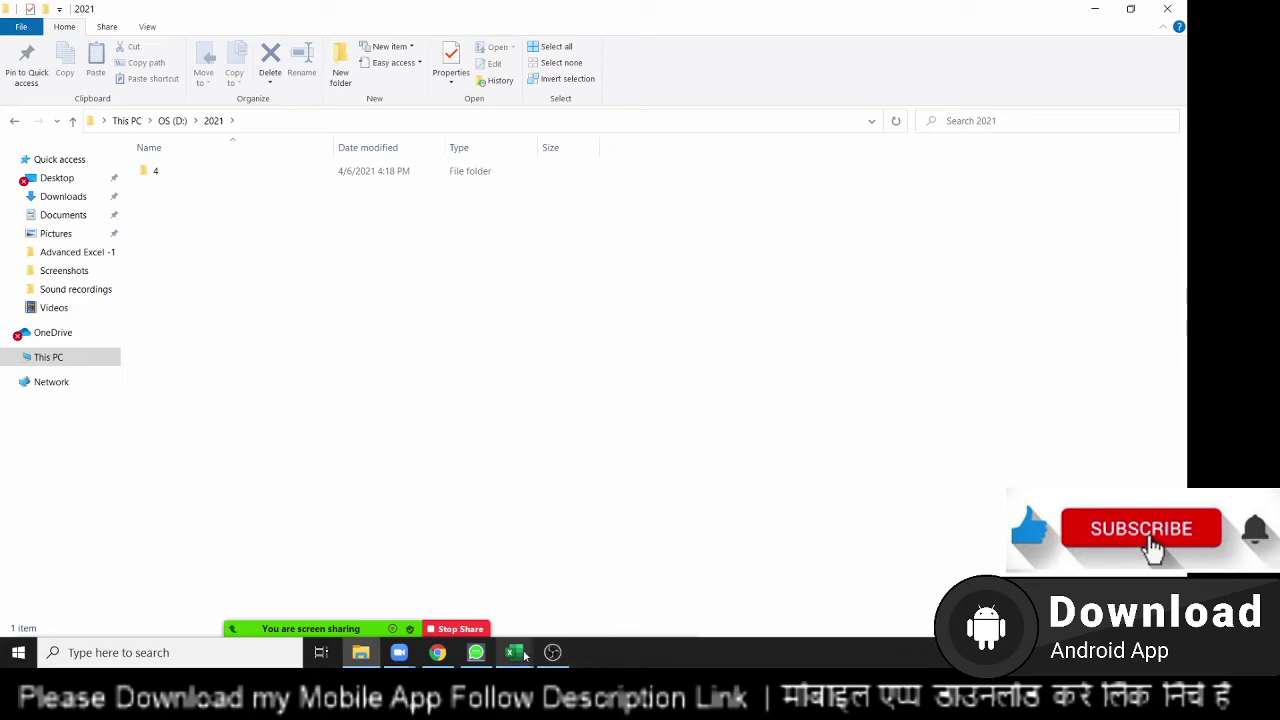
mouse_move(513, 652)
click(578, 600)
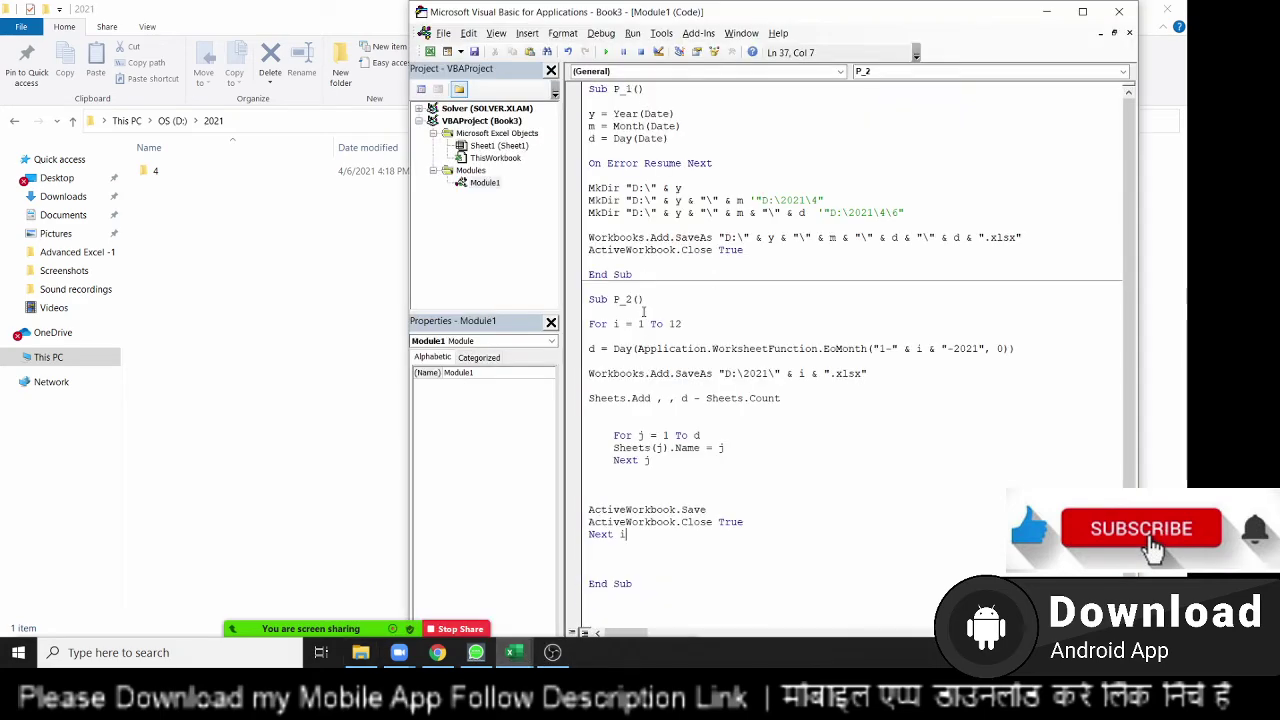
Run P_2 from its code and view D:\2021 holding workbooks 1 through 12.
click(639, 348)
click(604, 52)
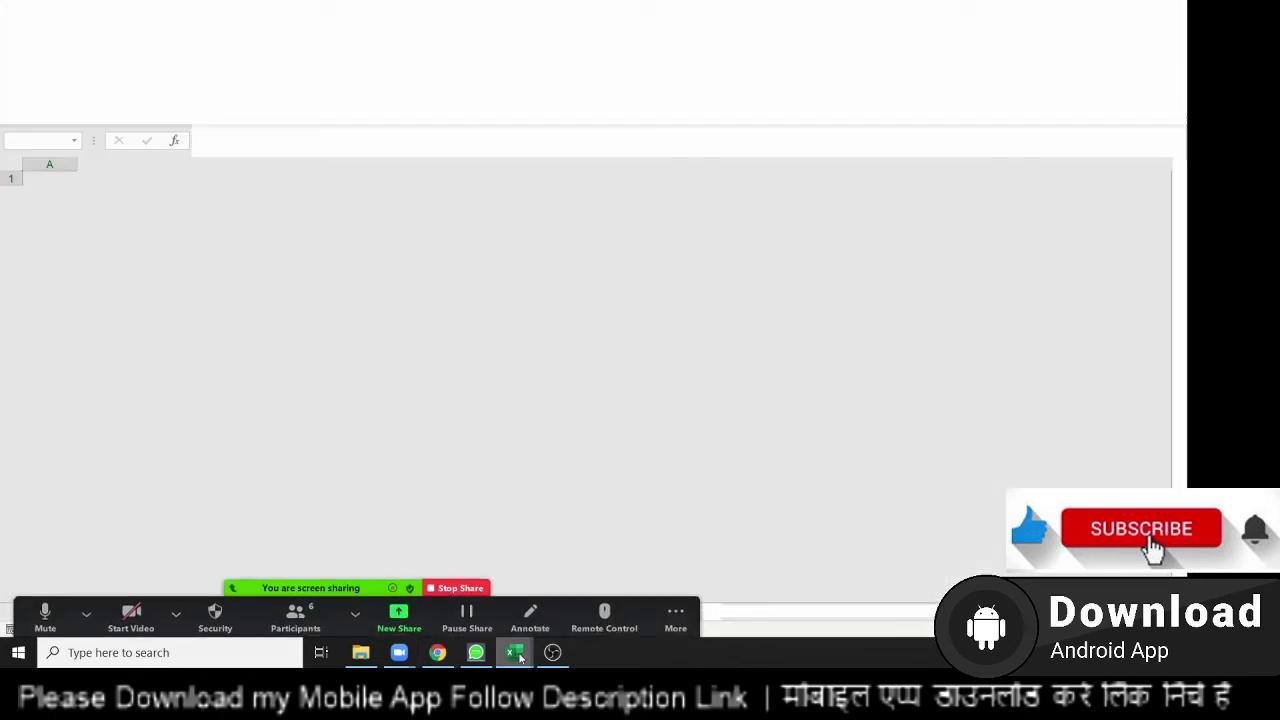
click(517, 601)
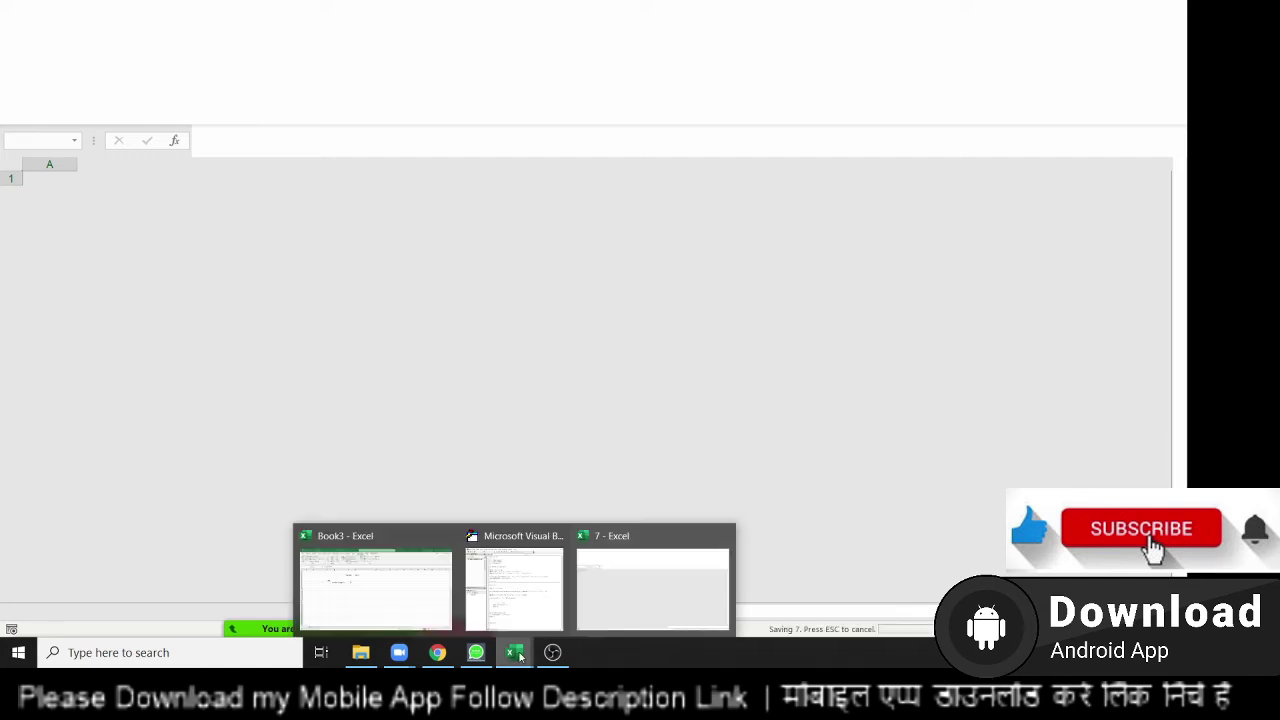
click(358, 656)
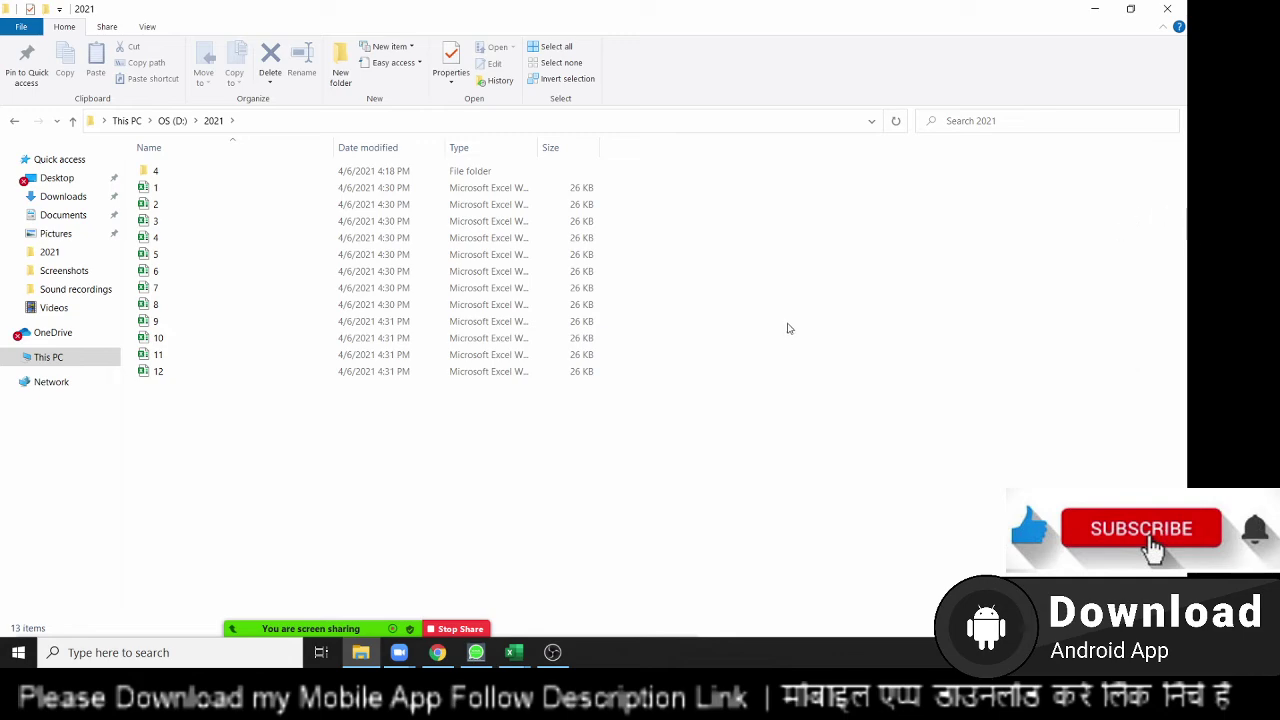
Close the File Explorer window showing D:\2021.
click(1167, 8)
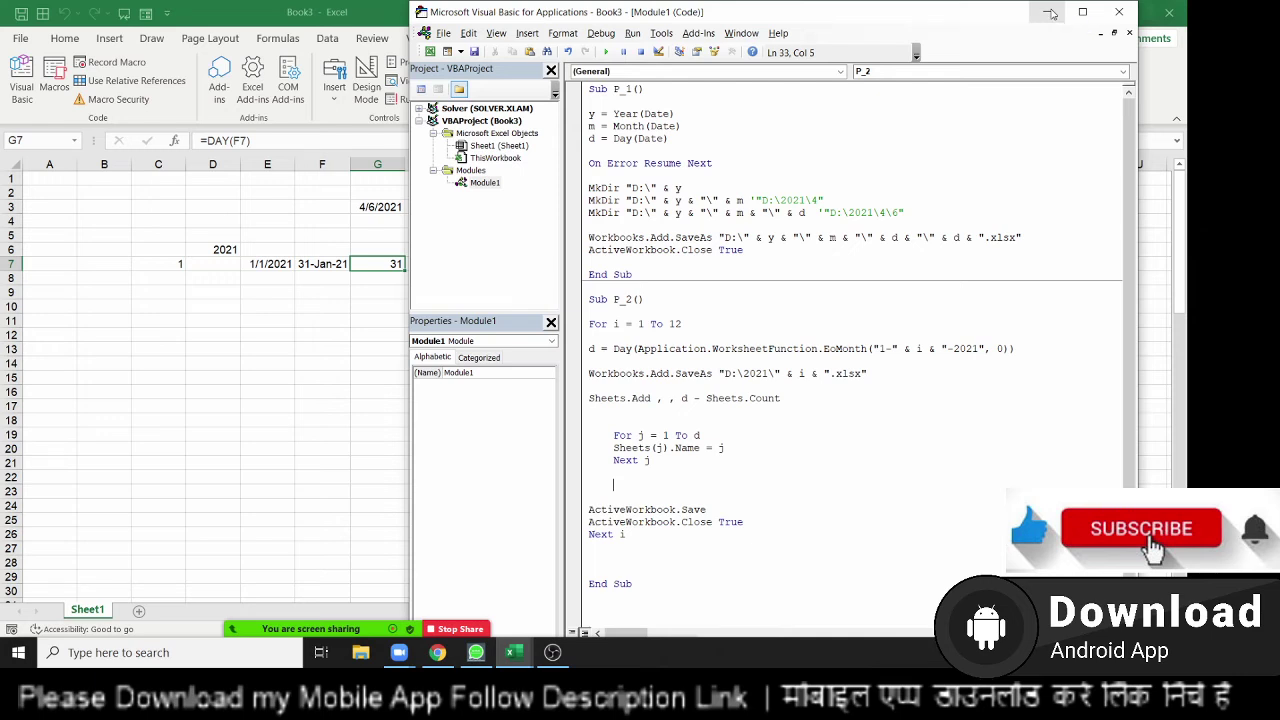
Open the DataP workbook through File > Open.
click(341, 293)
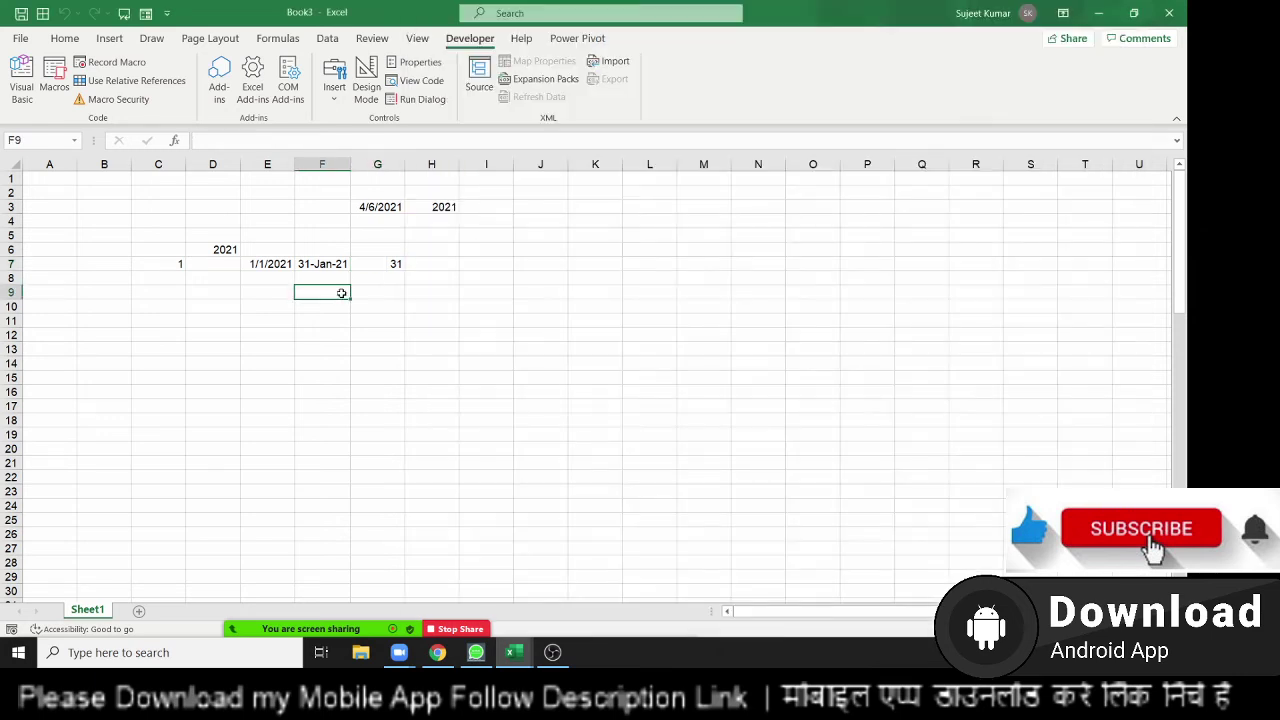
click(162, 234)
click(20, 40)
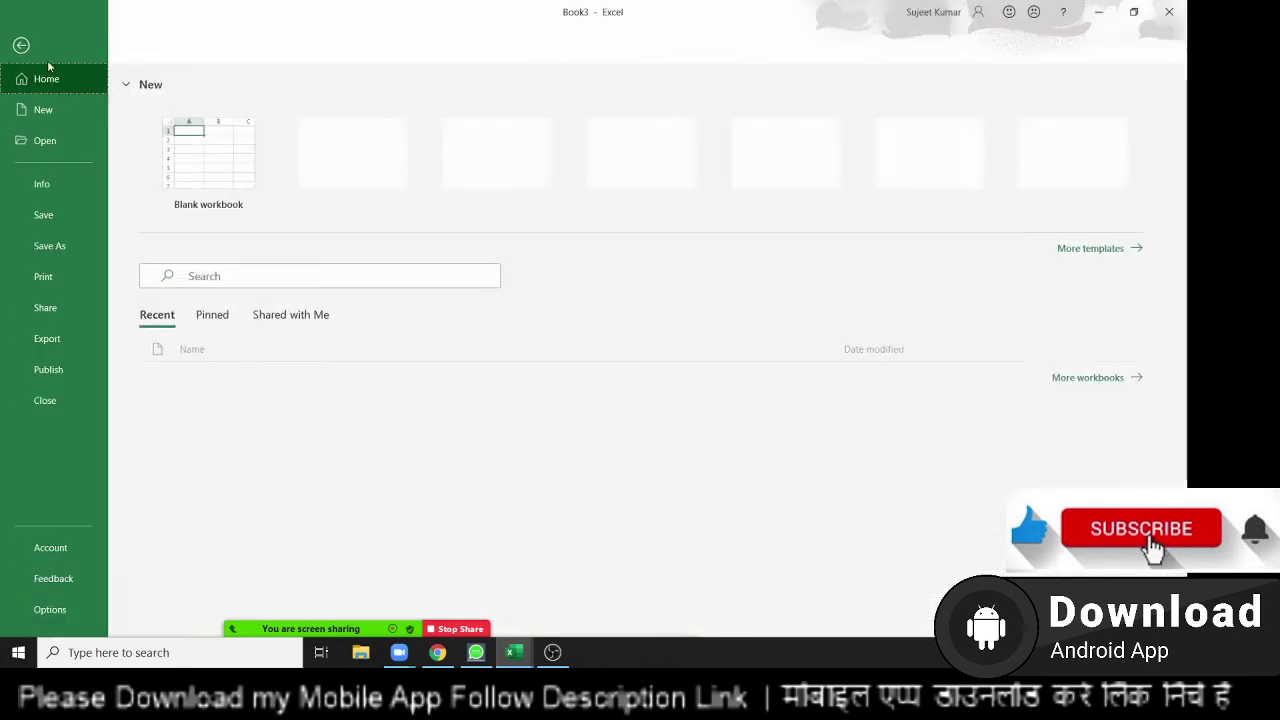
click(82, 147)
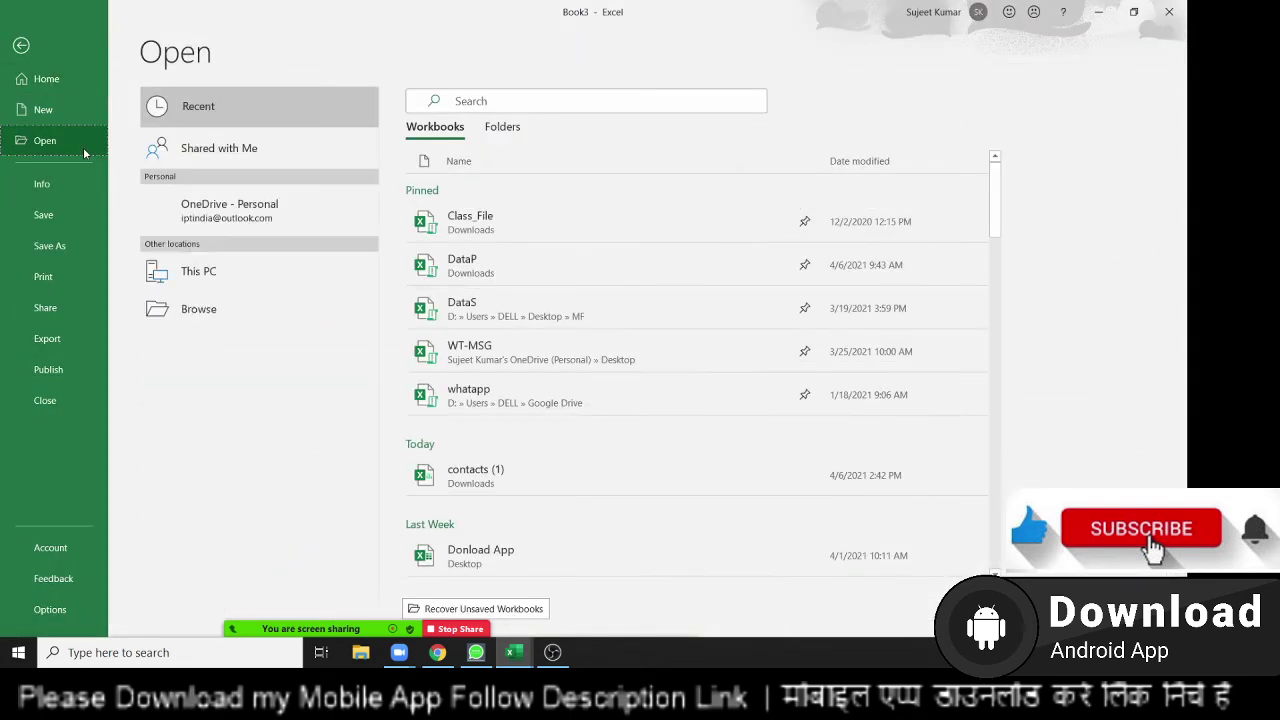
click(522, 272)
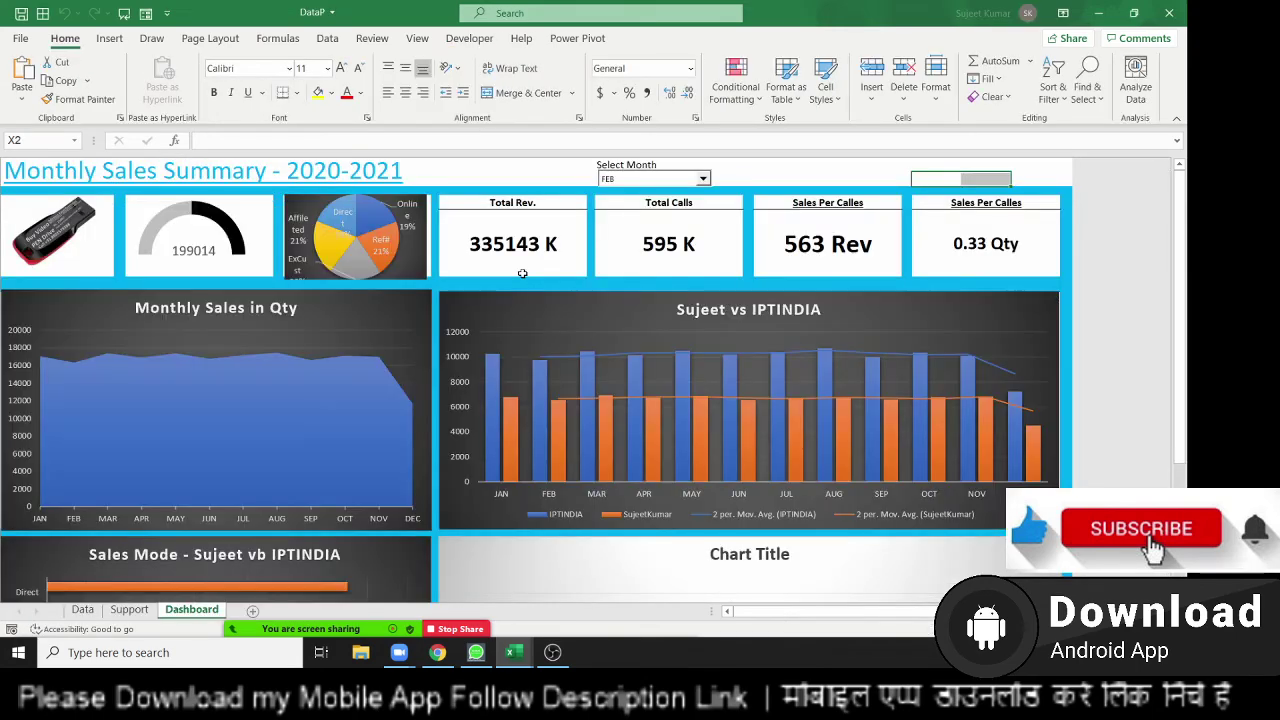
Copy the whole Data sheet table into Book19's Sheet1 and close DataP.
click(85, 609)
key(ctrl+Home)
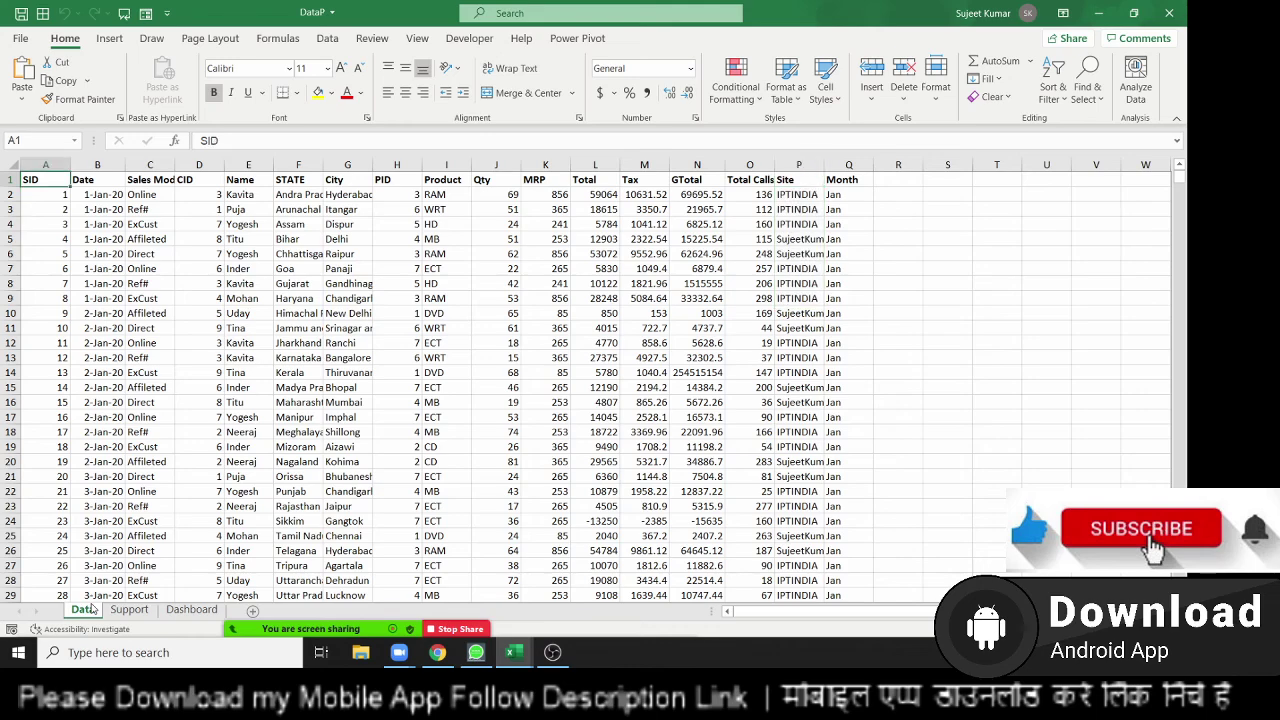
key(ctrl+shift+Right)
key(ctrl+shift+Down)
key(ctrl+c)
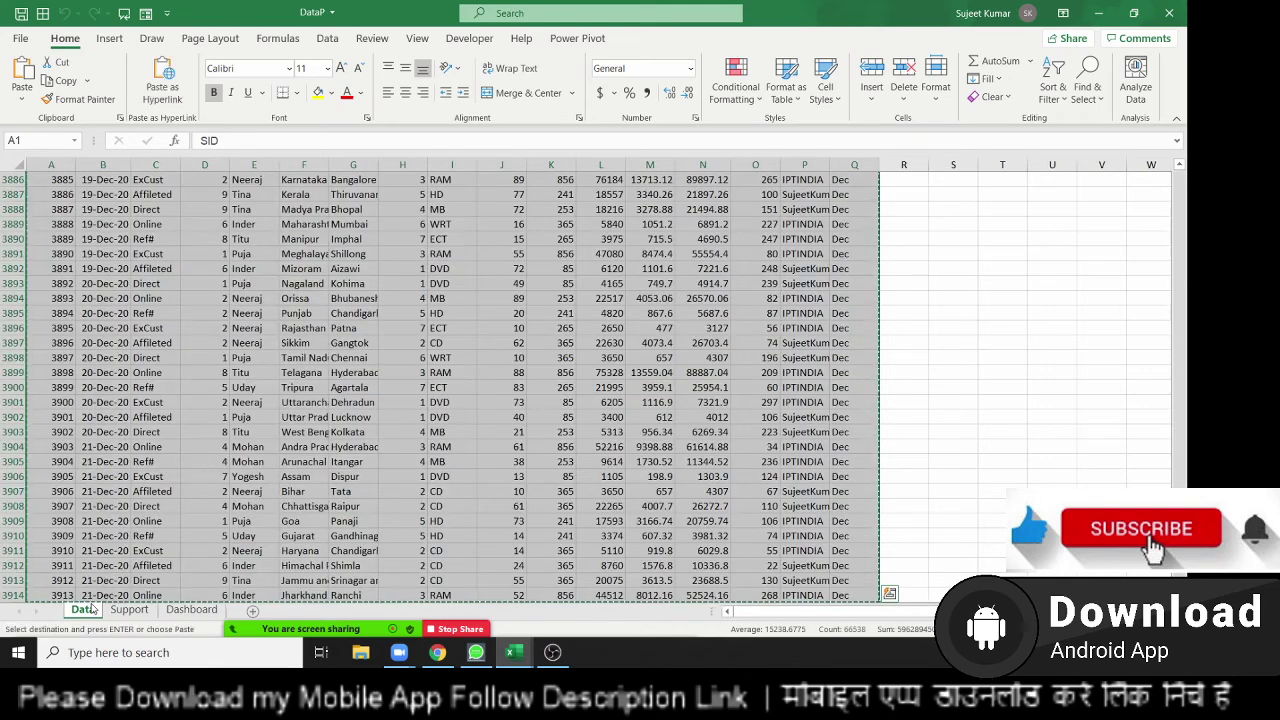
click(85, 609)
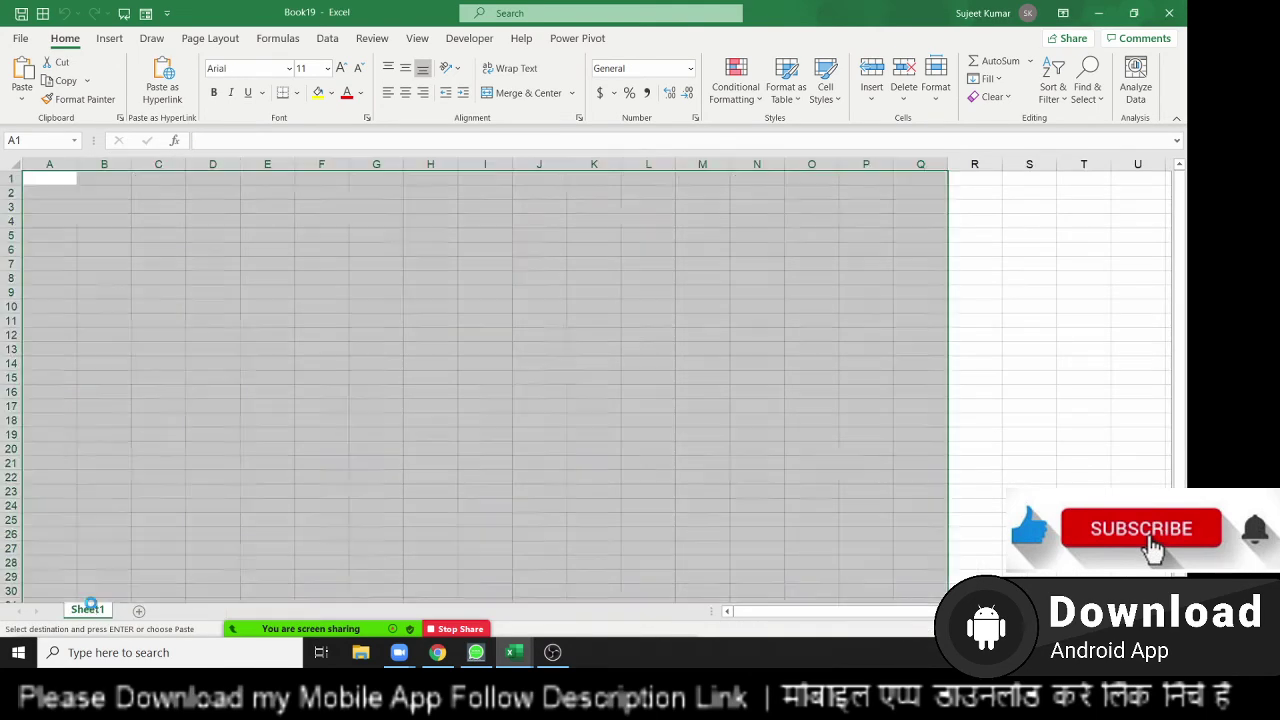
key(Return)
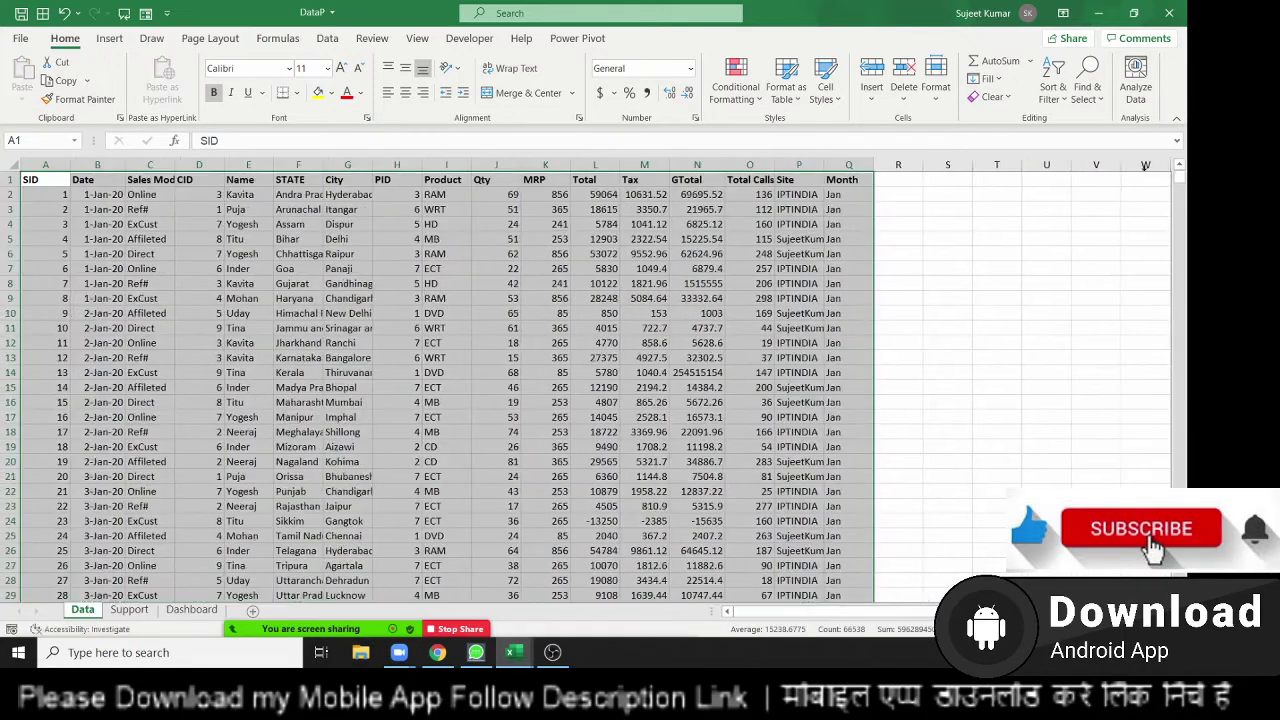
click(1172, 12)
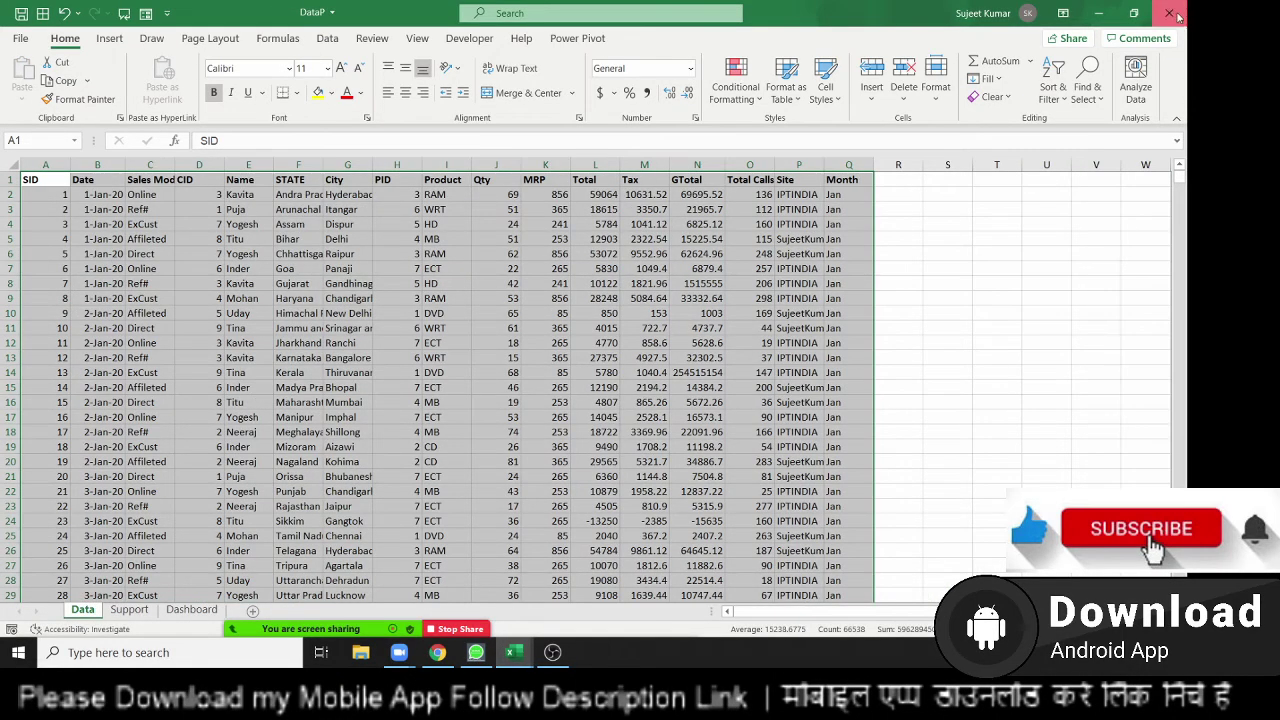
click(292, 352)
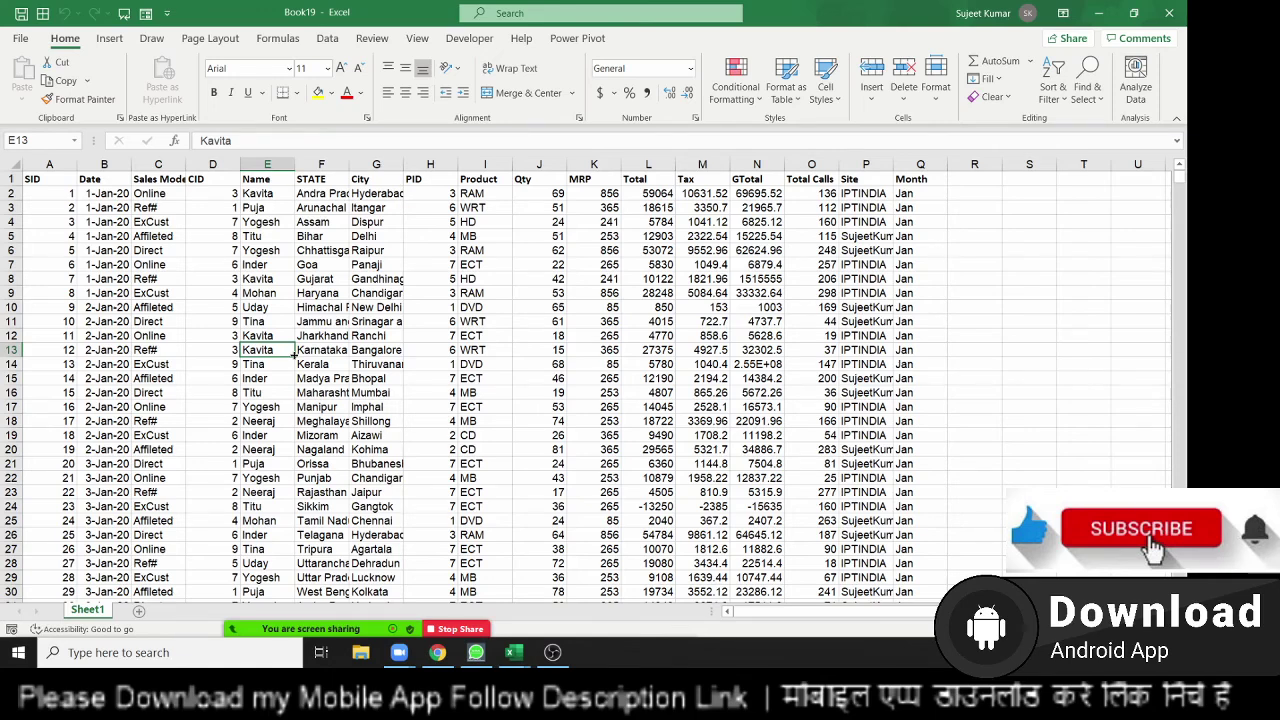
Inspect the Name column's extent, down to the last data row 3914.
key(ctrl+Up)
key(ctrl+Left)
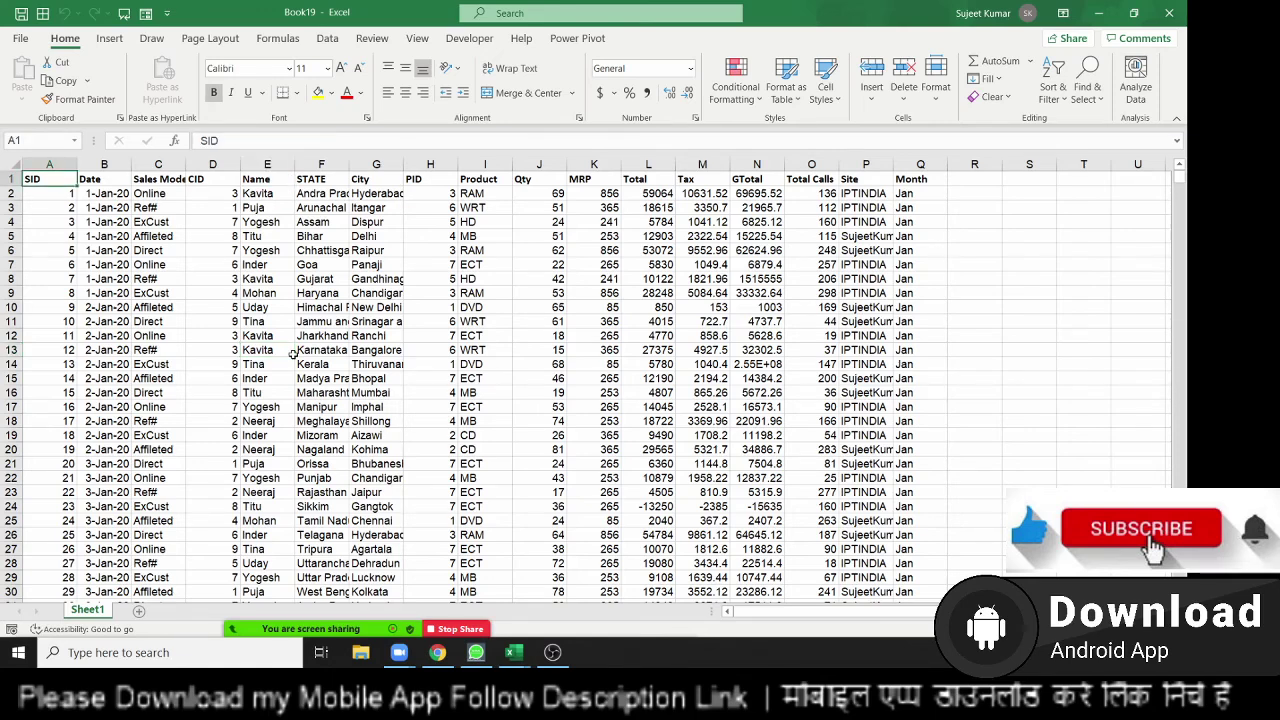
key(Right)
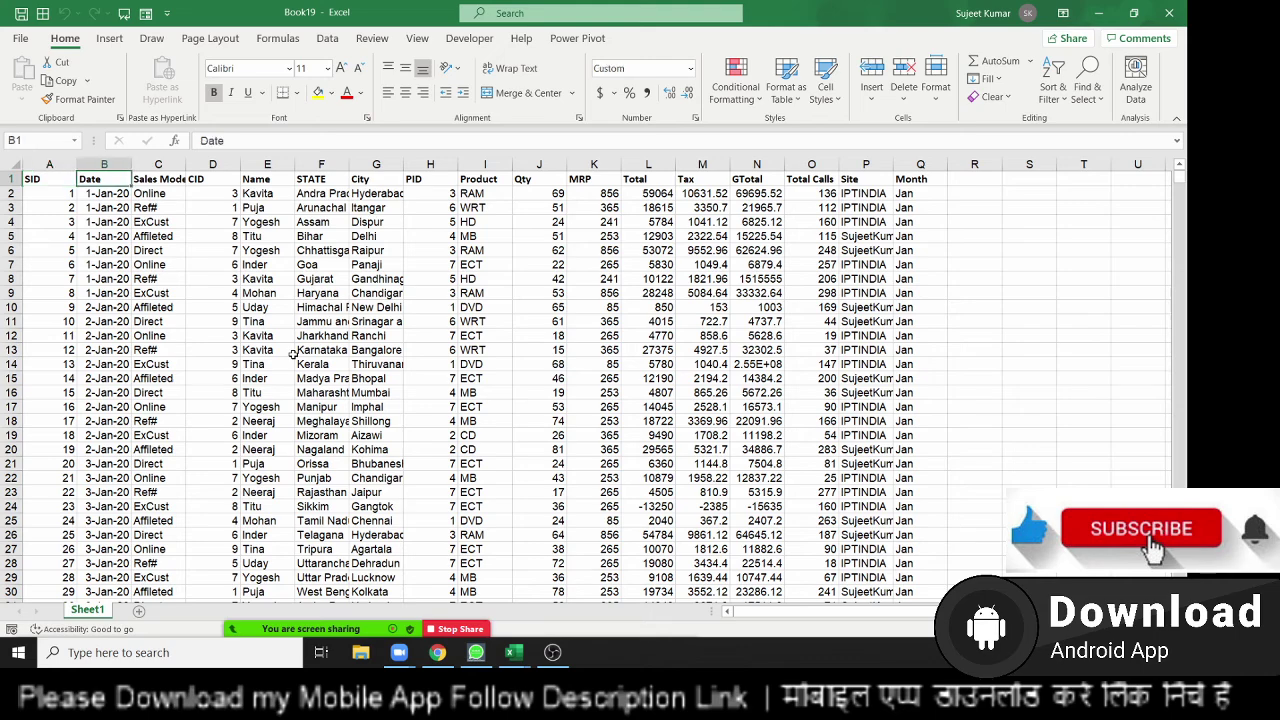
key(Right)
key(Right)
key(Right)
key(ctrl+shift+Down)
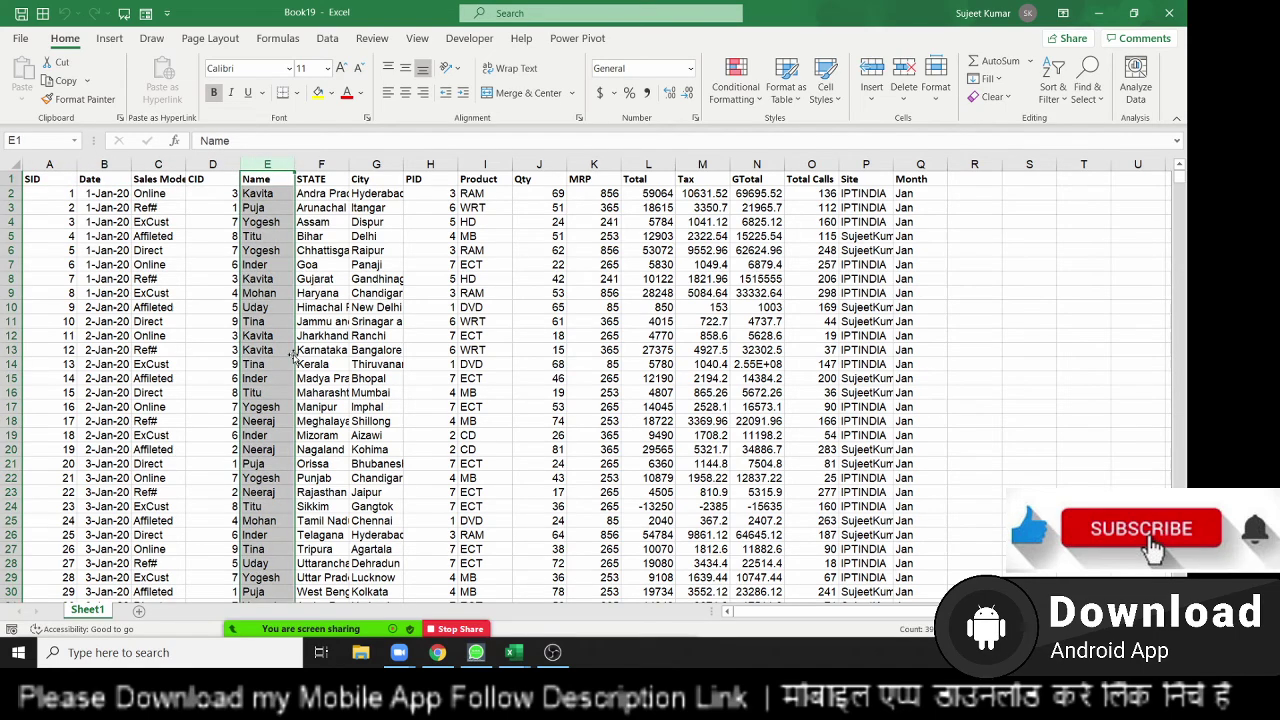
key(ctrl+shift+Up)
key(ctrl+Down)
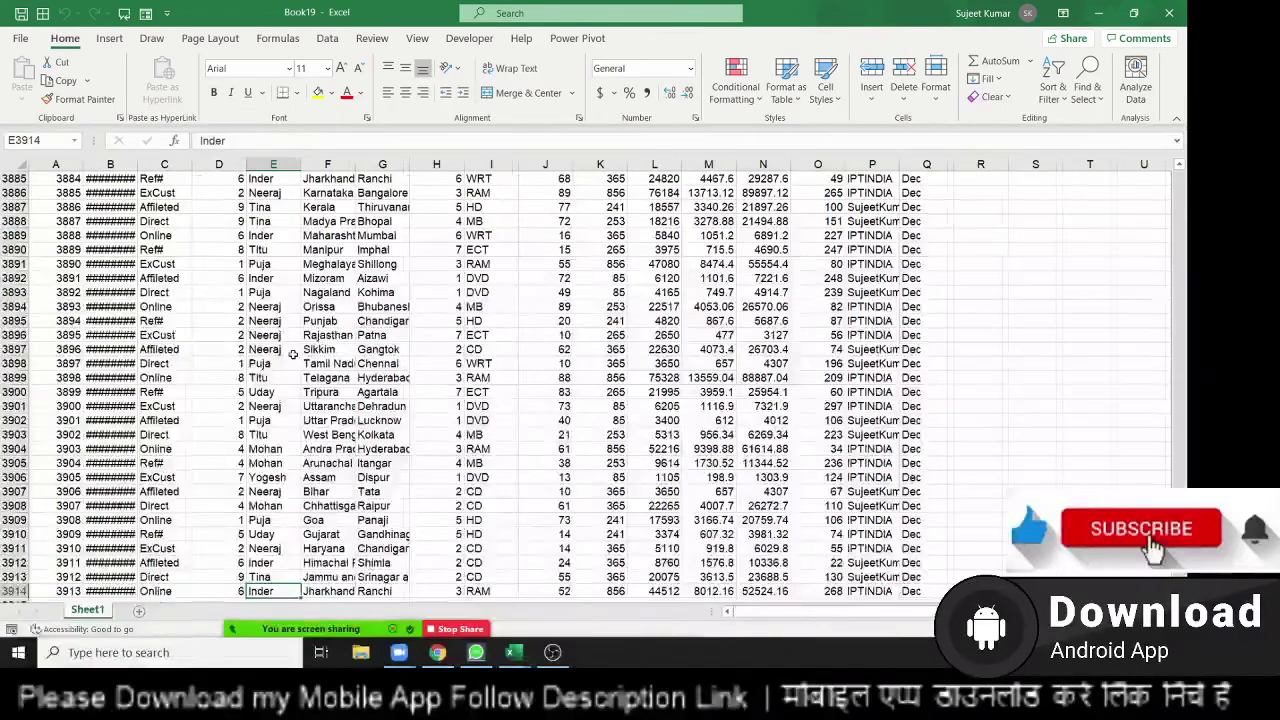
key(ctrl+Up)
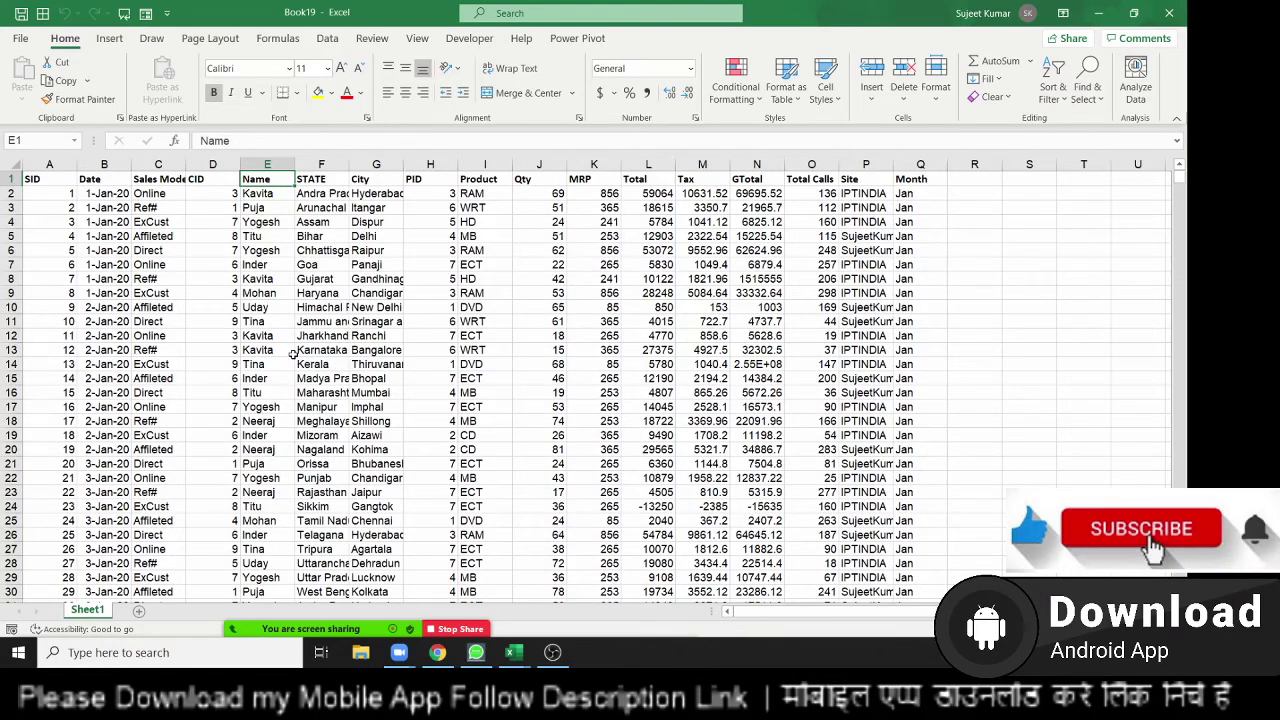
Move to an Inder entry in the Name column and start recording Macro1 in this workbook.
key(Return)
key(Return)
key(Return)
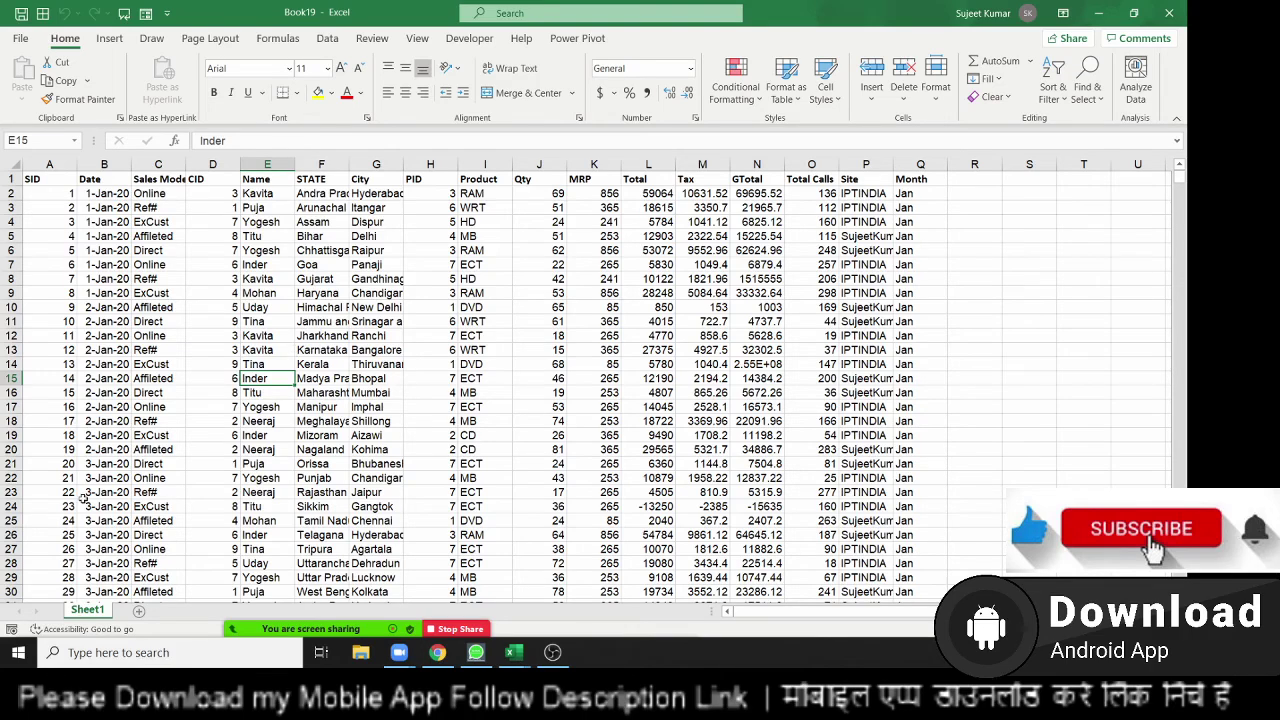
click(9, 629)
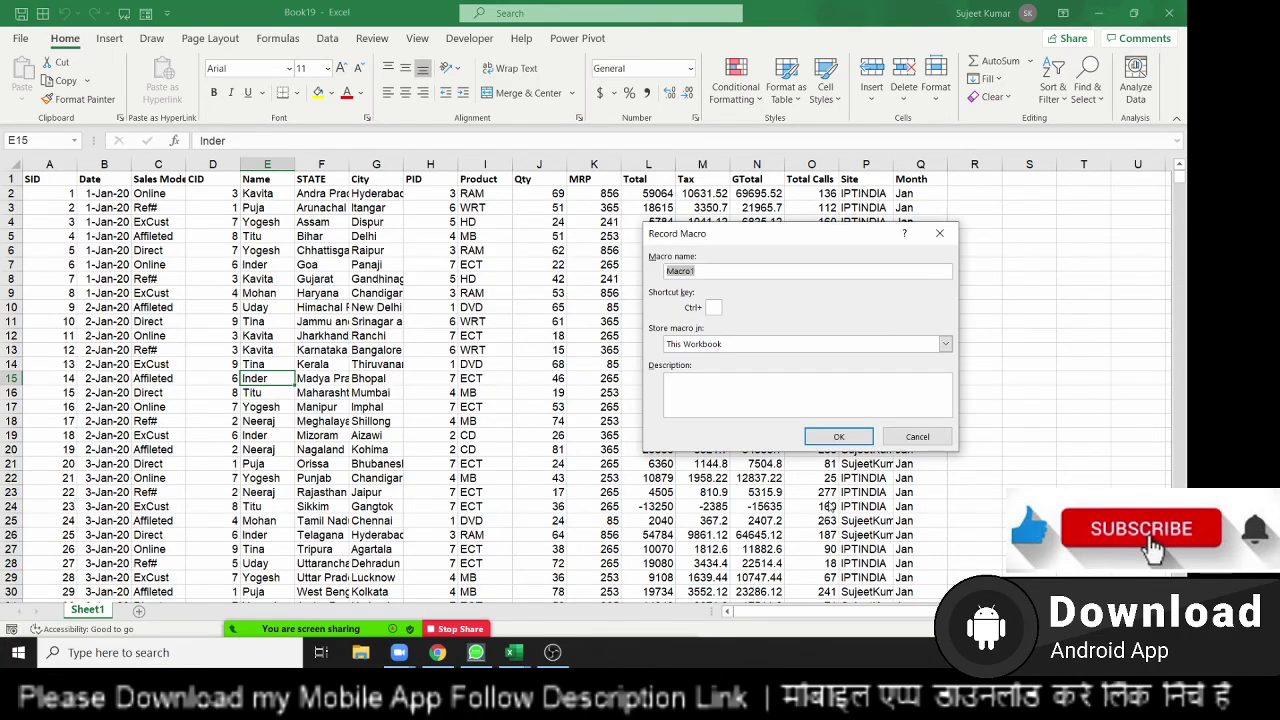
click(839, 437)
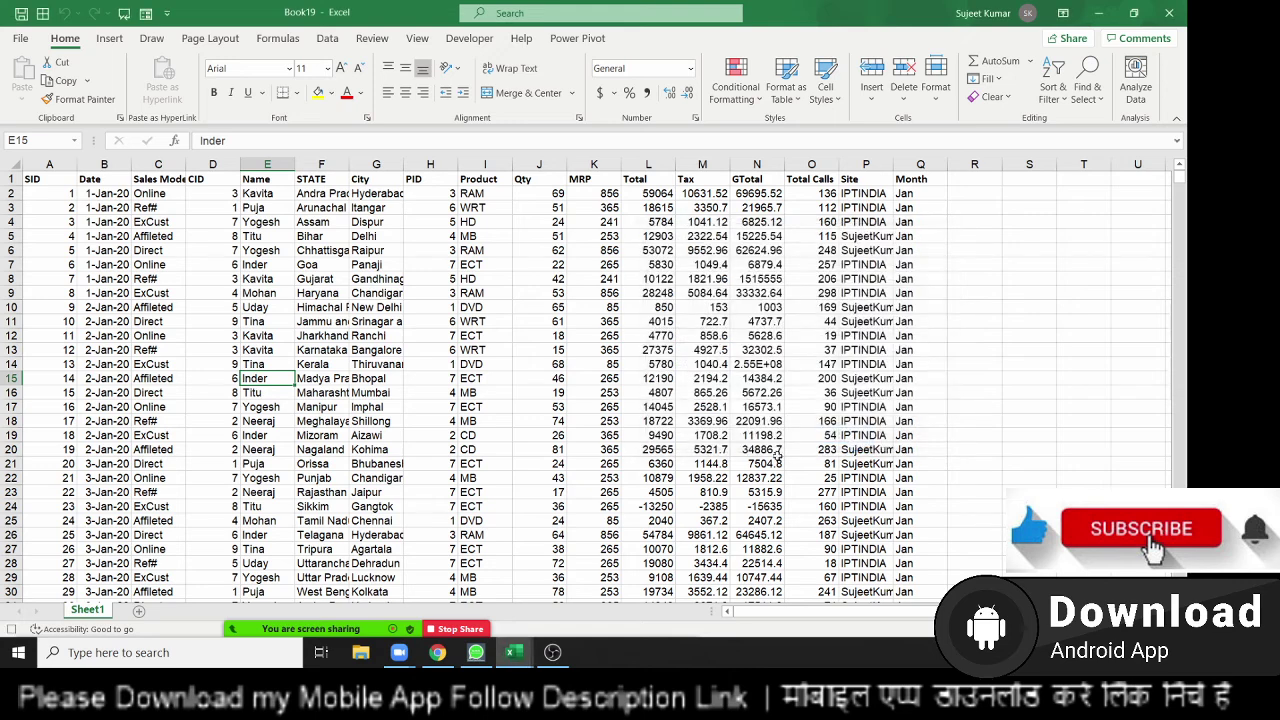
Add header filters and filter the Name column to show only Tina's rows.
click(247, 179)
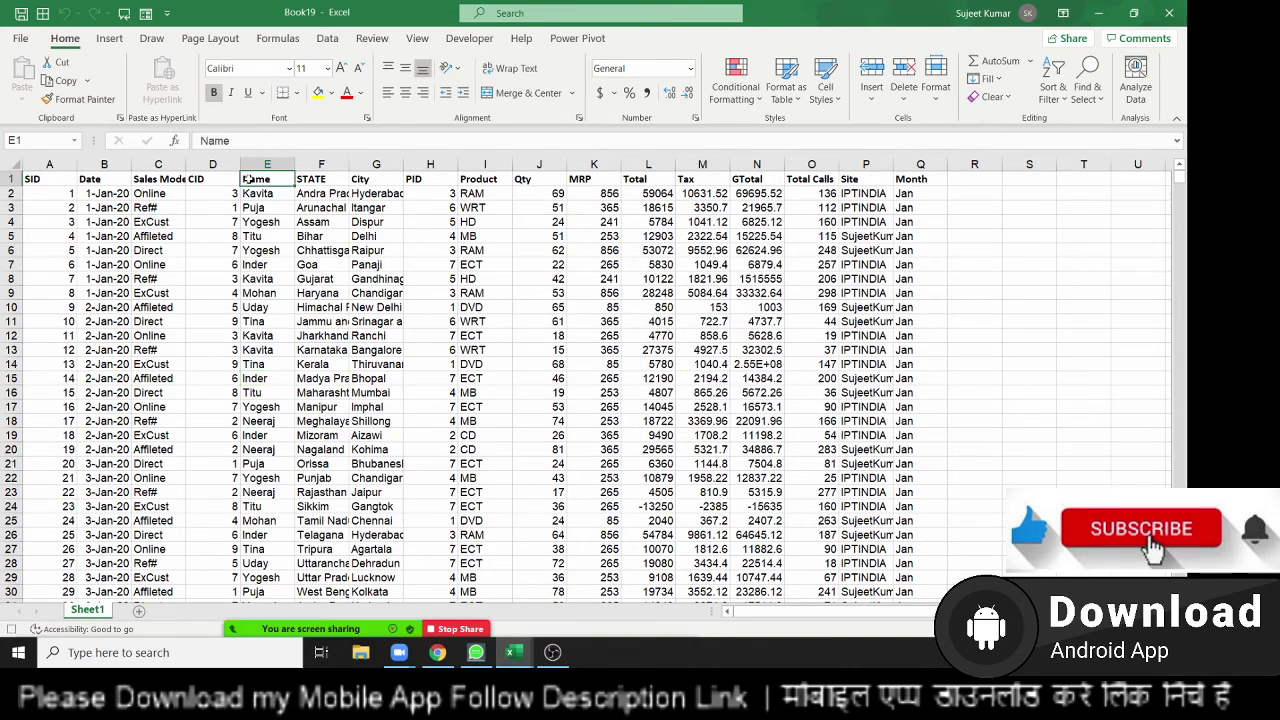
key(ctrl+shift+l)
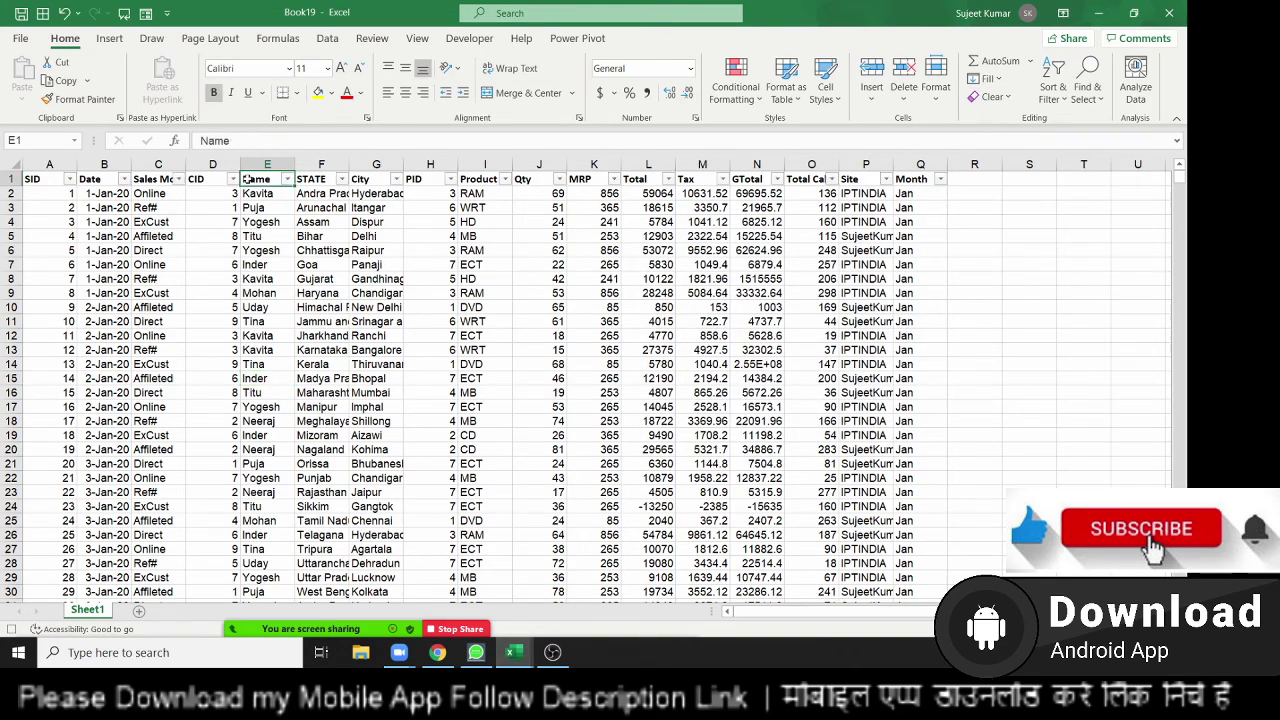
click(287, 179)
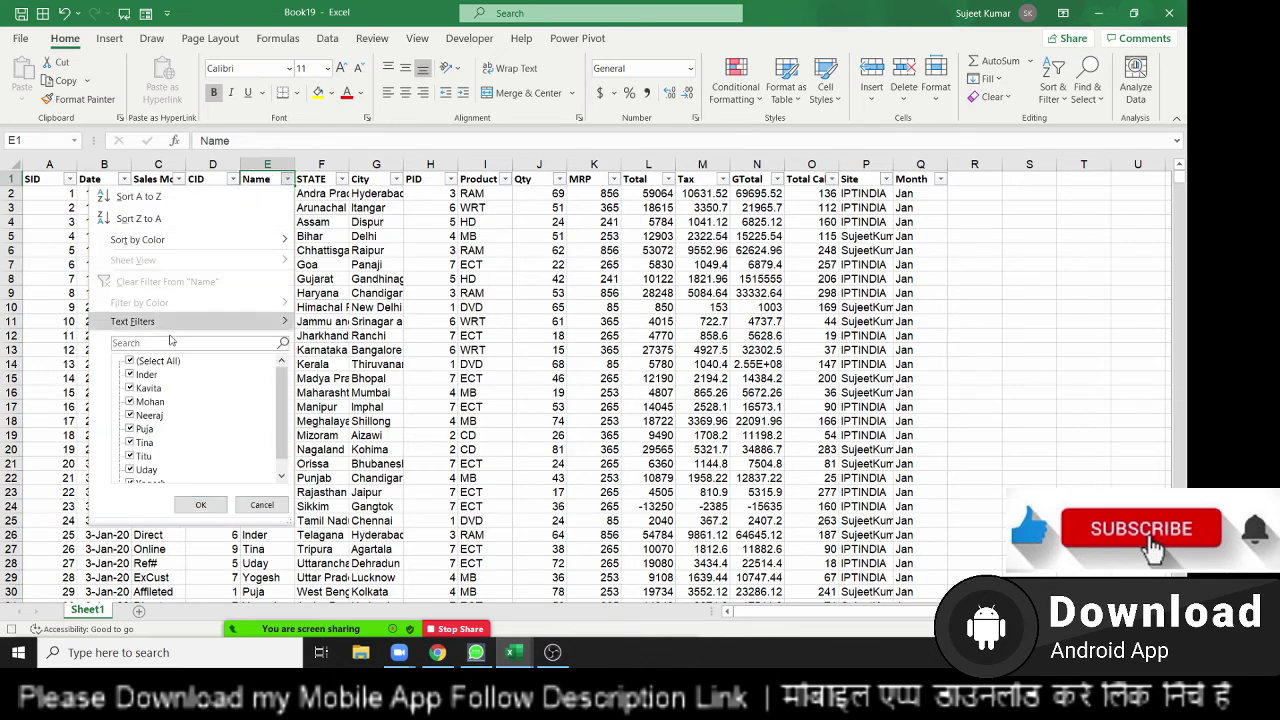
click(129, 374)
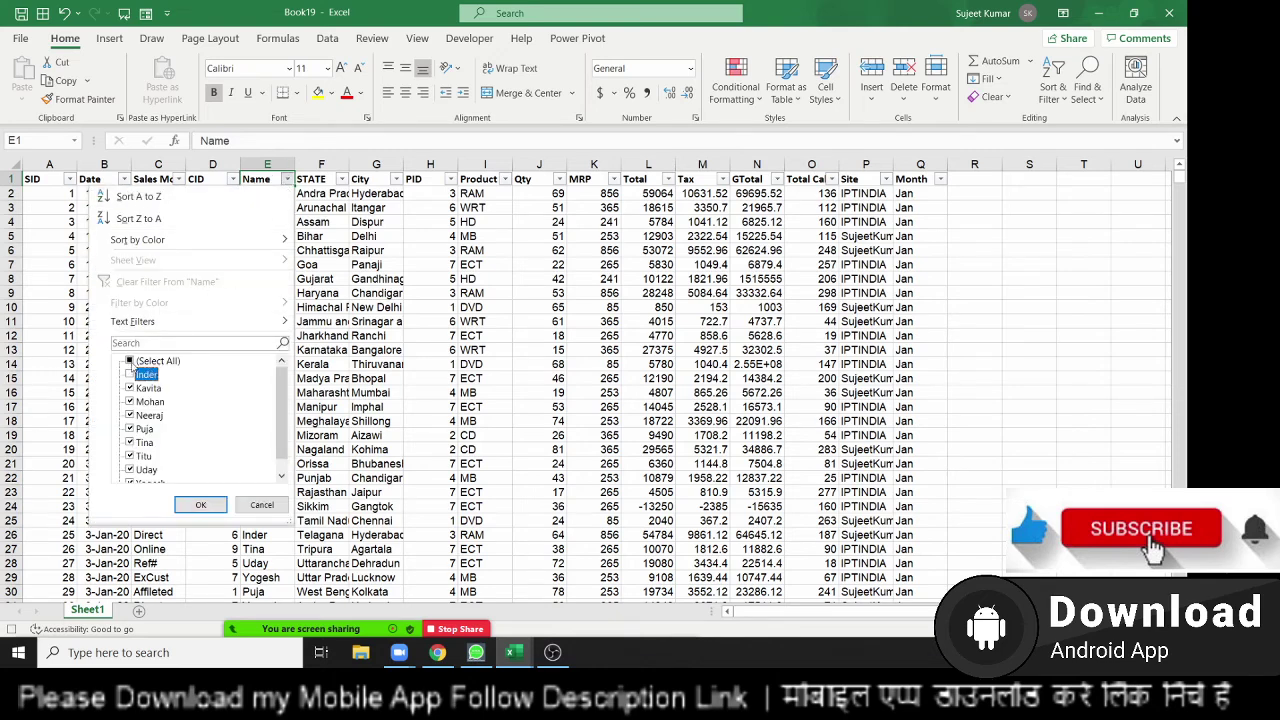
click(129, 361)
click(129, 361)
click(129, 442)
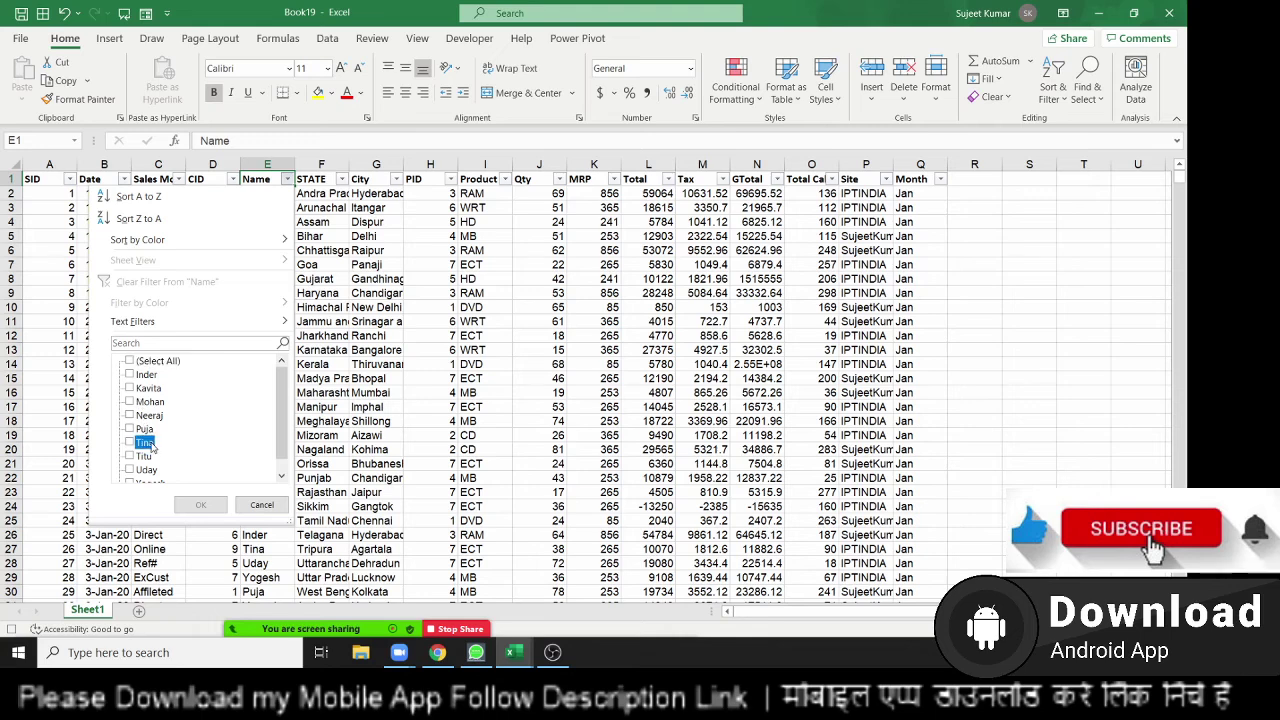
click(178, 511)
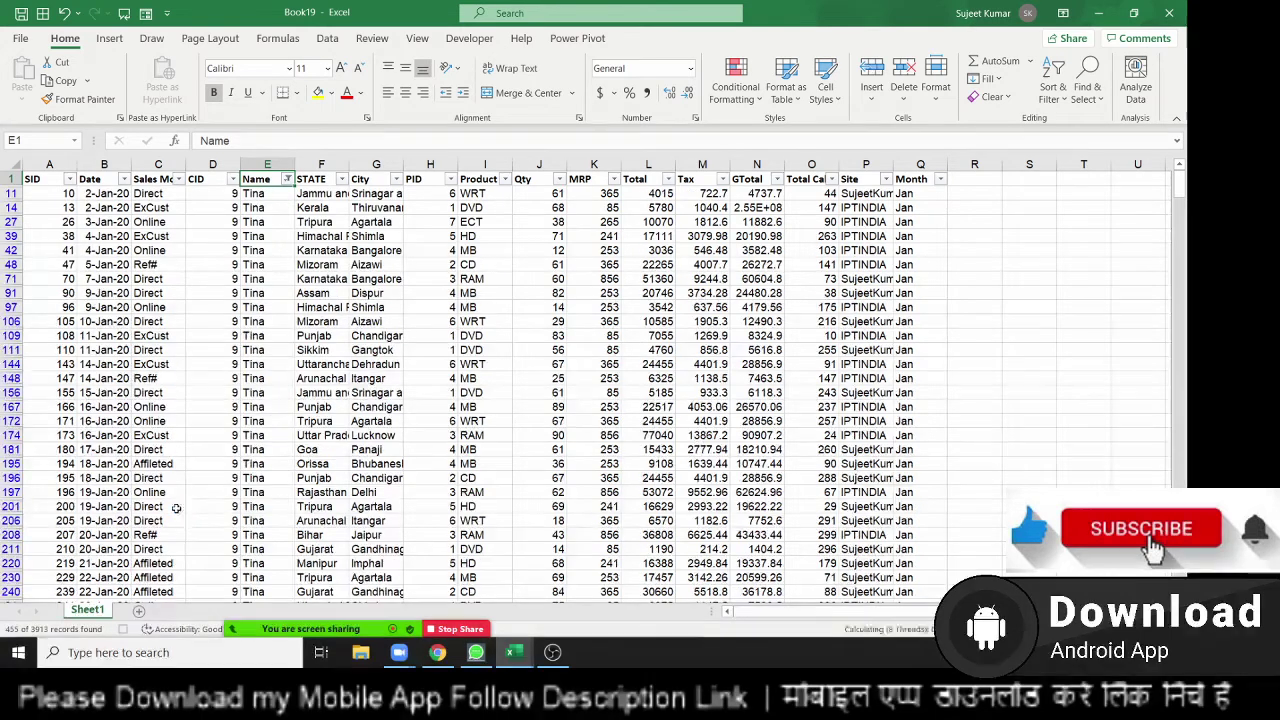
Select the filtered table from A1 across to the last column and down to the last row.
click(38, 184)
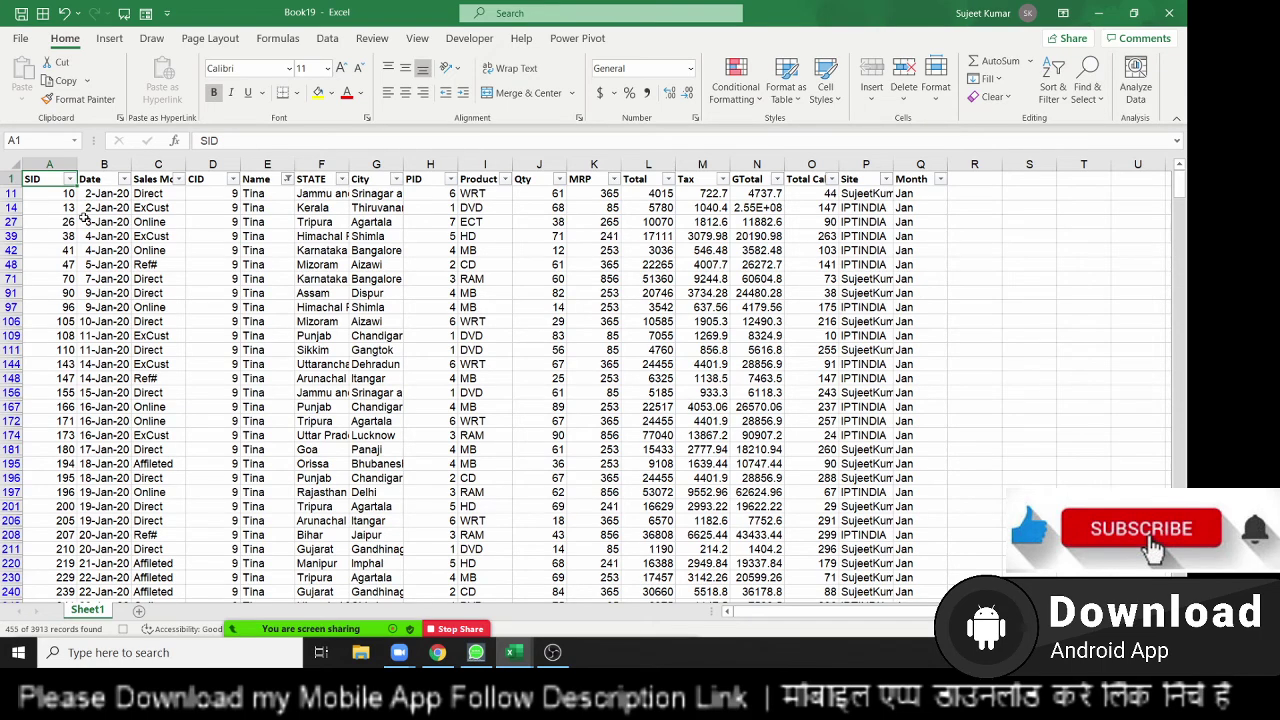
key(ctrl+shift+Right)
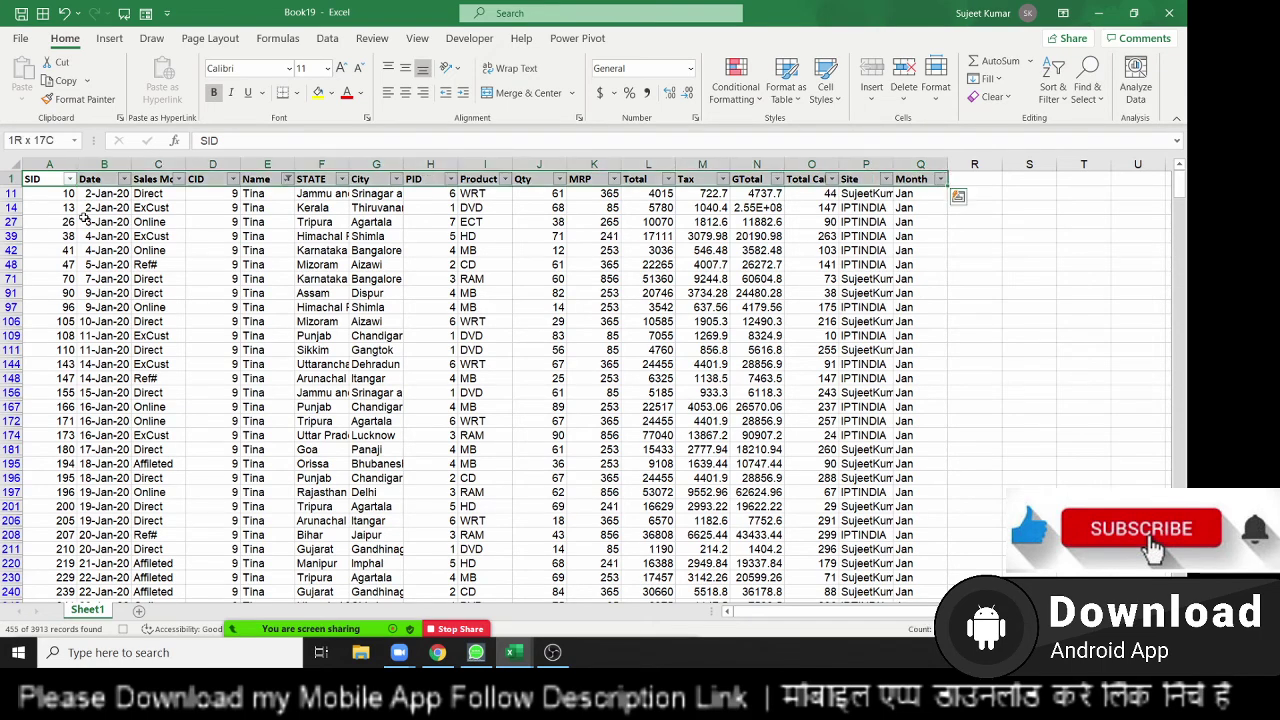
key(ctrl+shift+Down)
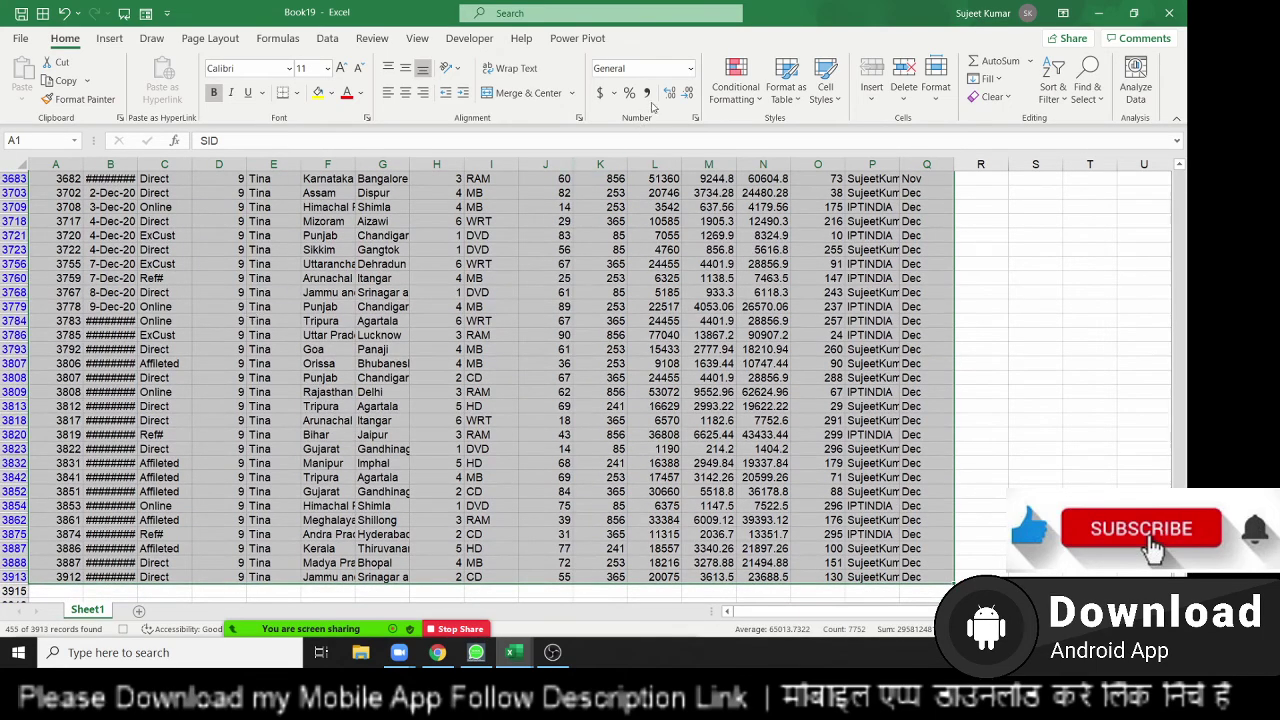
Select only the visible Tina cells with Go To Special and copy them.
click(1088, 88)
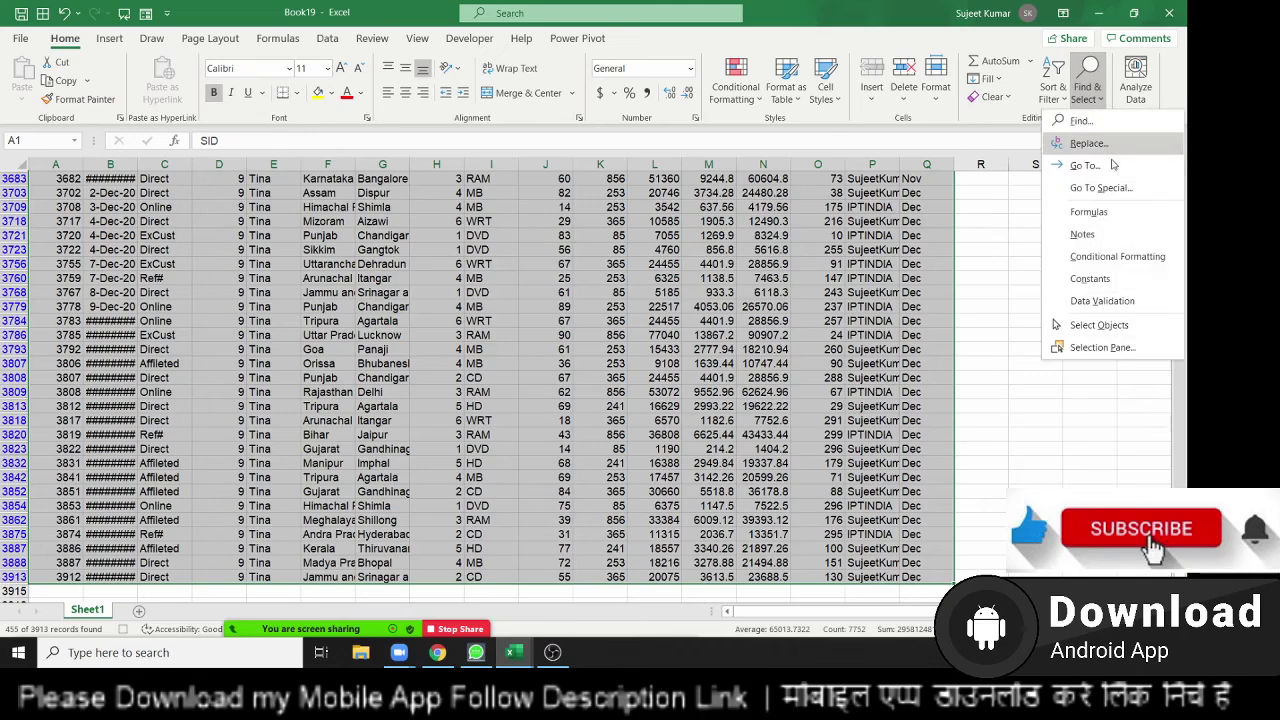
click(1100, 187)
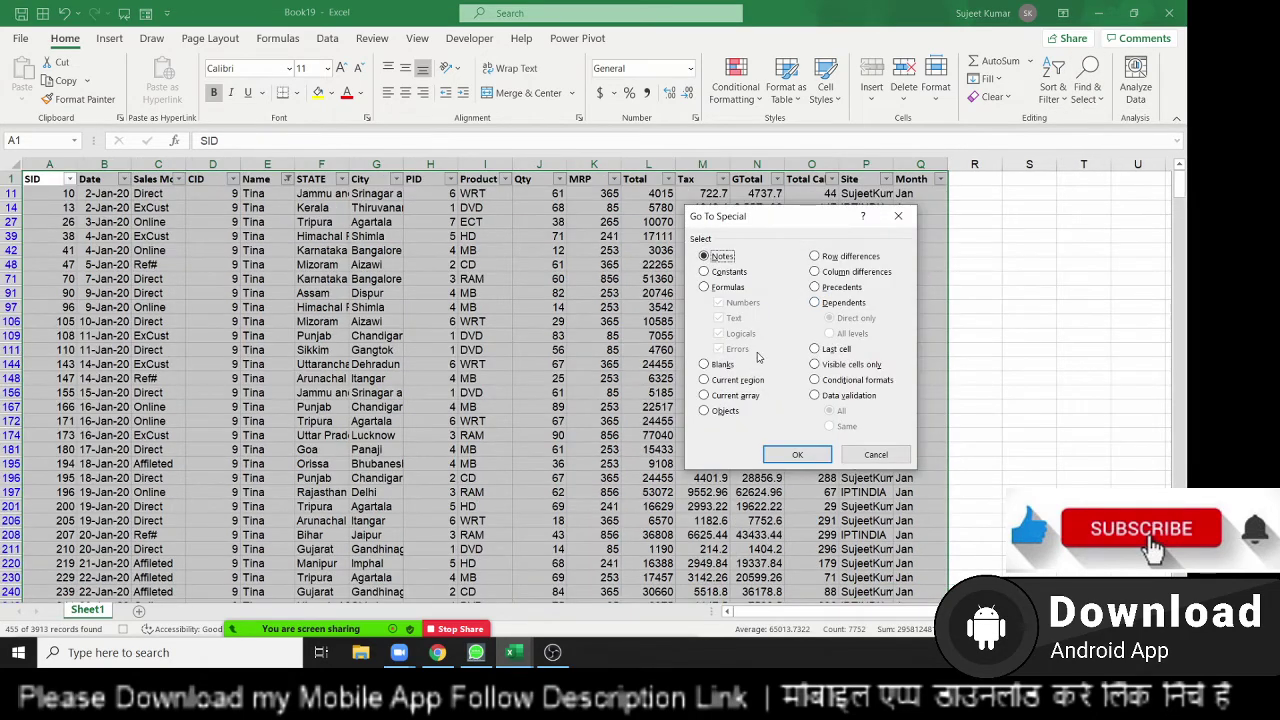
click(829, 366)
click(815, 455)
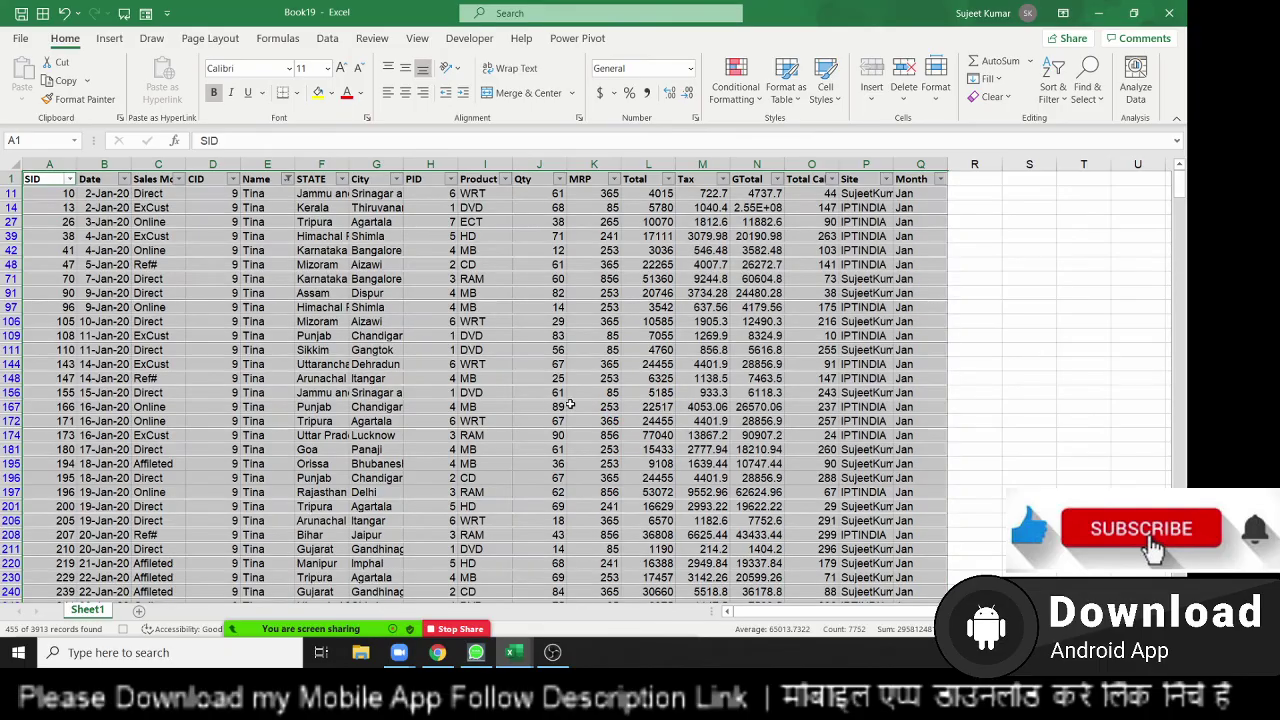
key(ctrl+c)
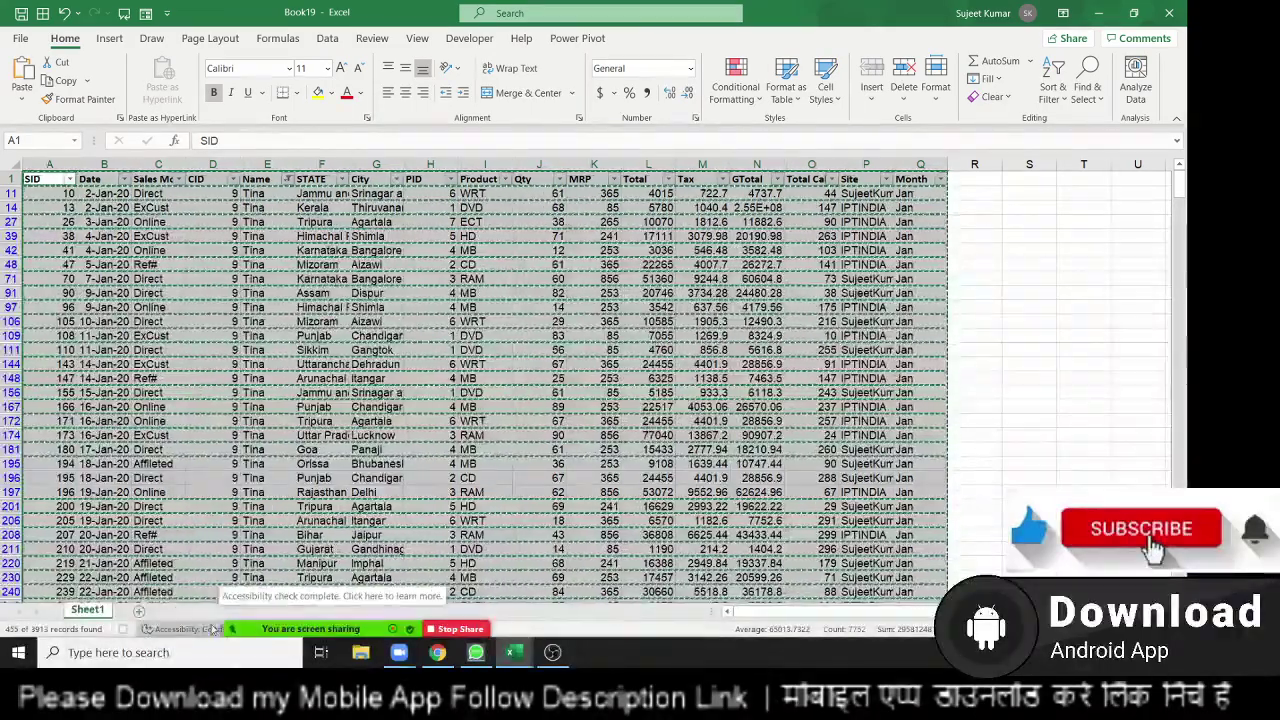
Paste the Tina rows into a new worksheet and rename it Tina.
click(120, 610)
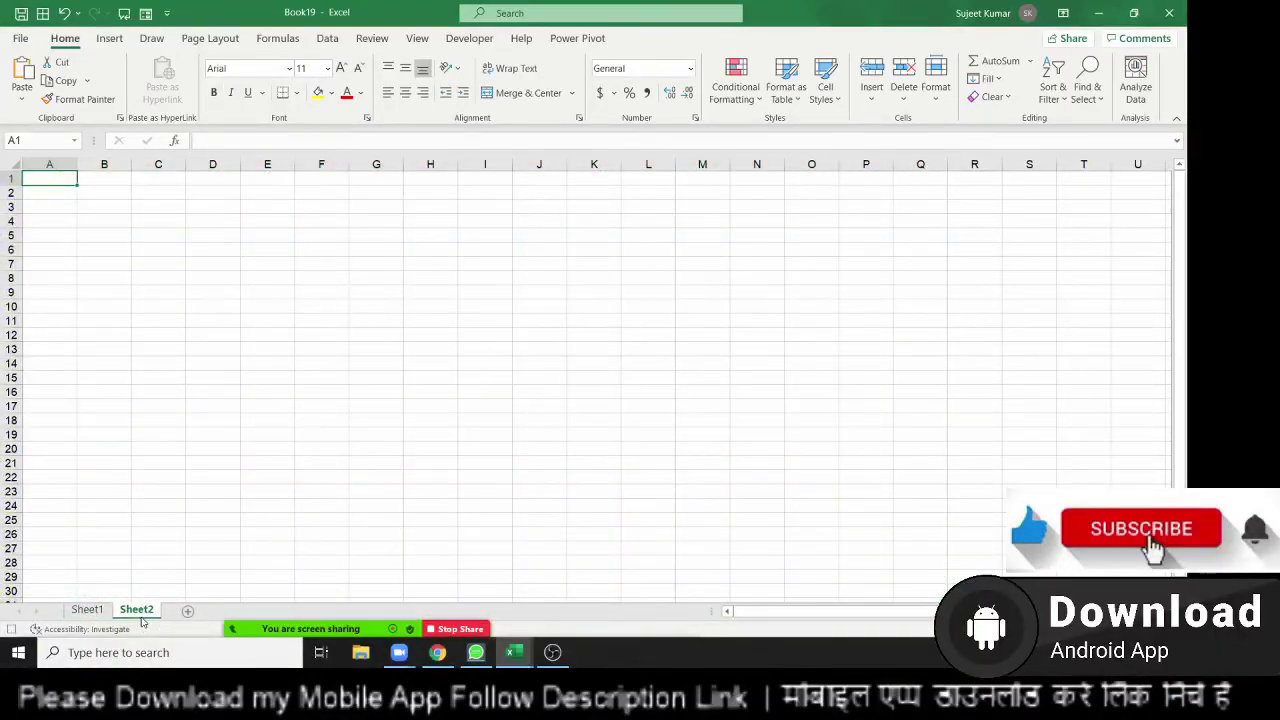
key(ctrl+v)
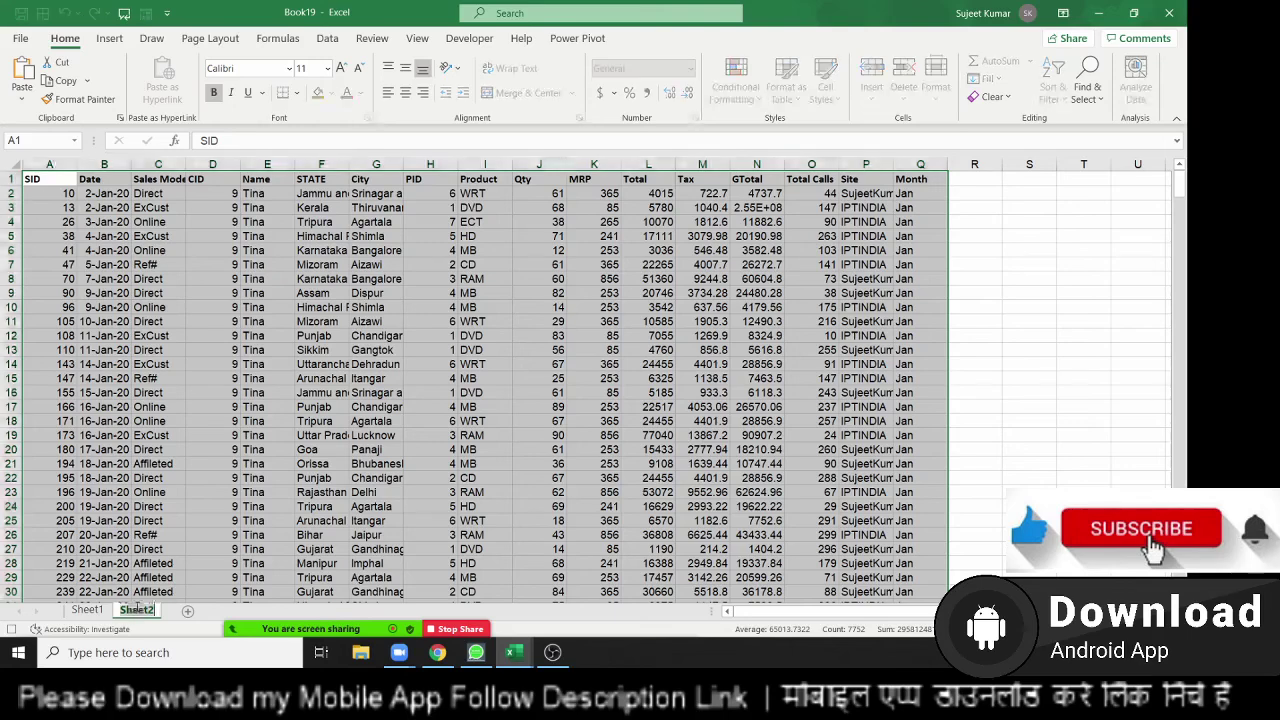
double_click(137, 608)
text(Ti)
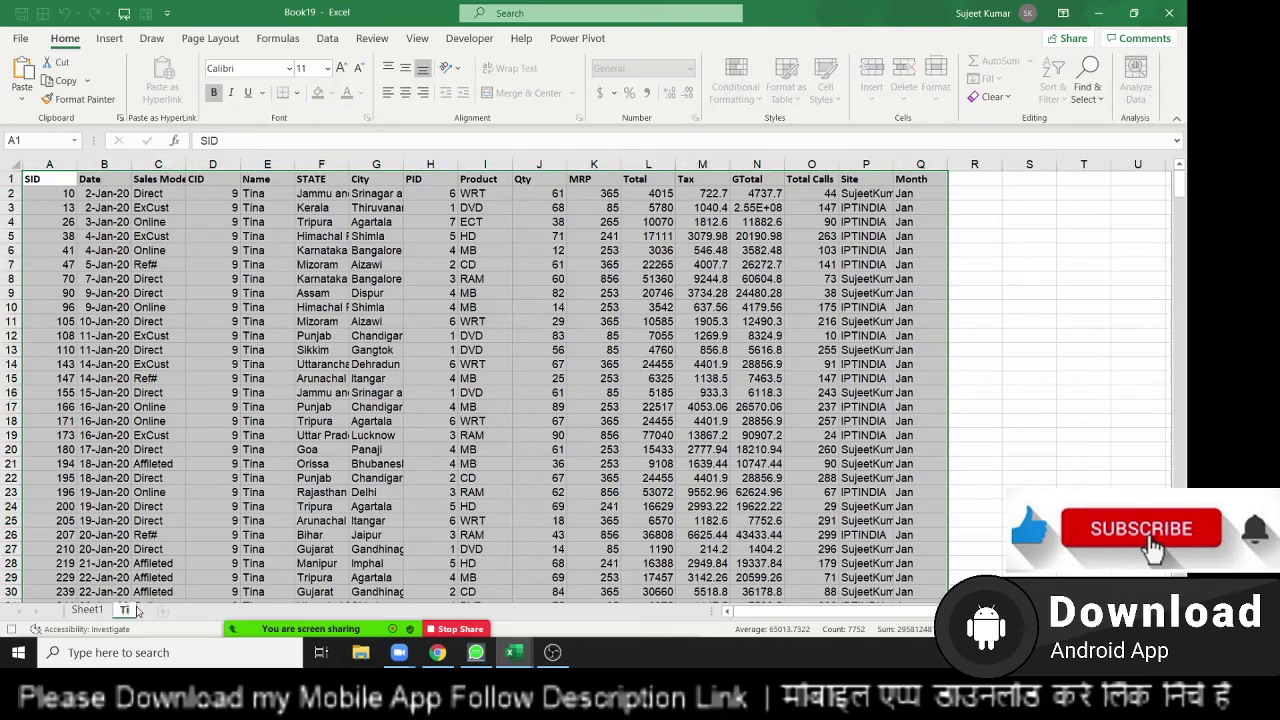
text(na)
click(180, 552)
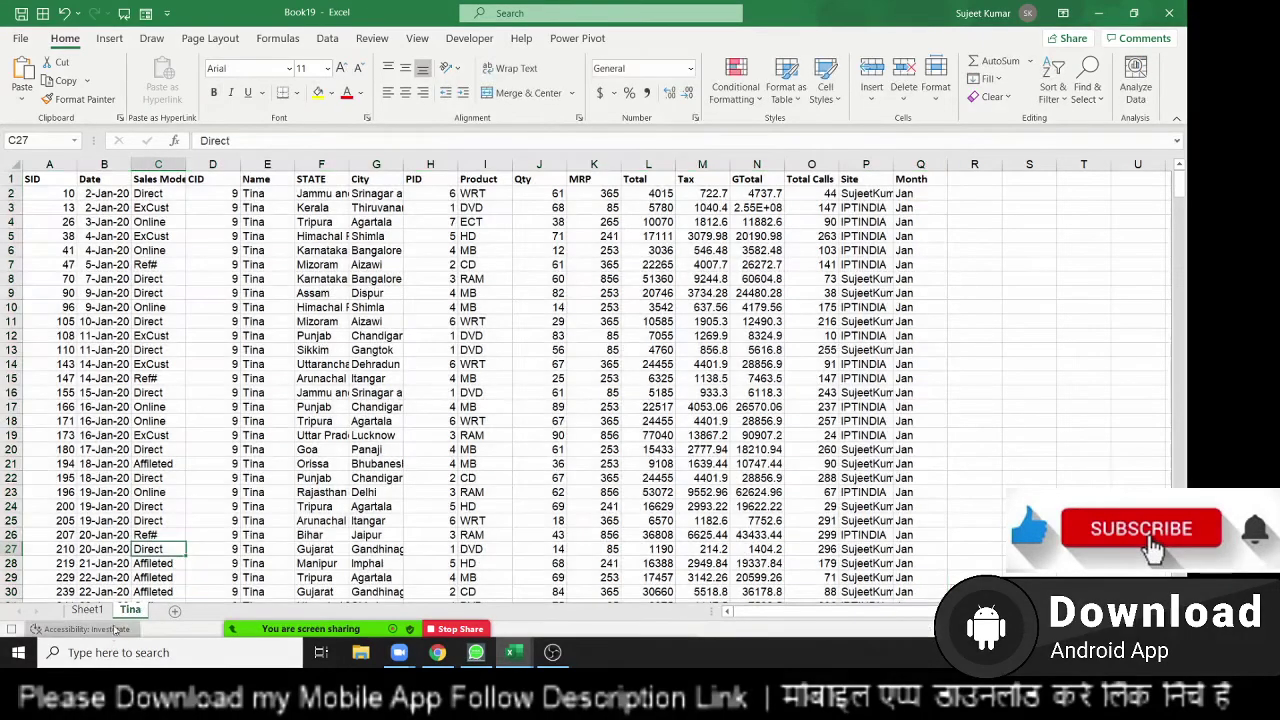
Move the Tina sheet into a new workbook via Move or Copy.
right_click(133, 610)
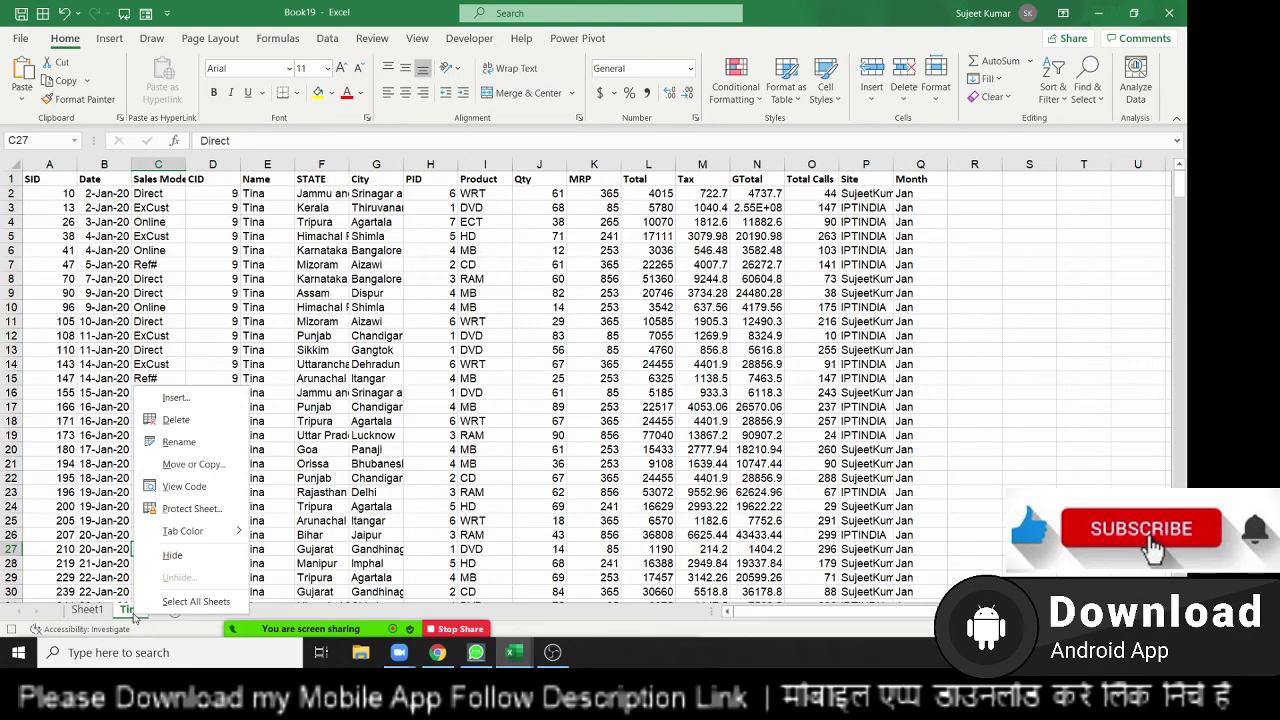
click(187, 465)
click(122, 410)
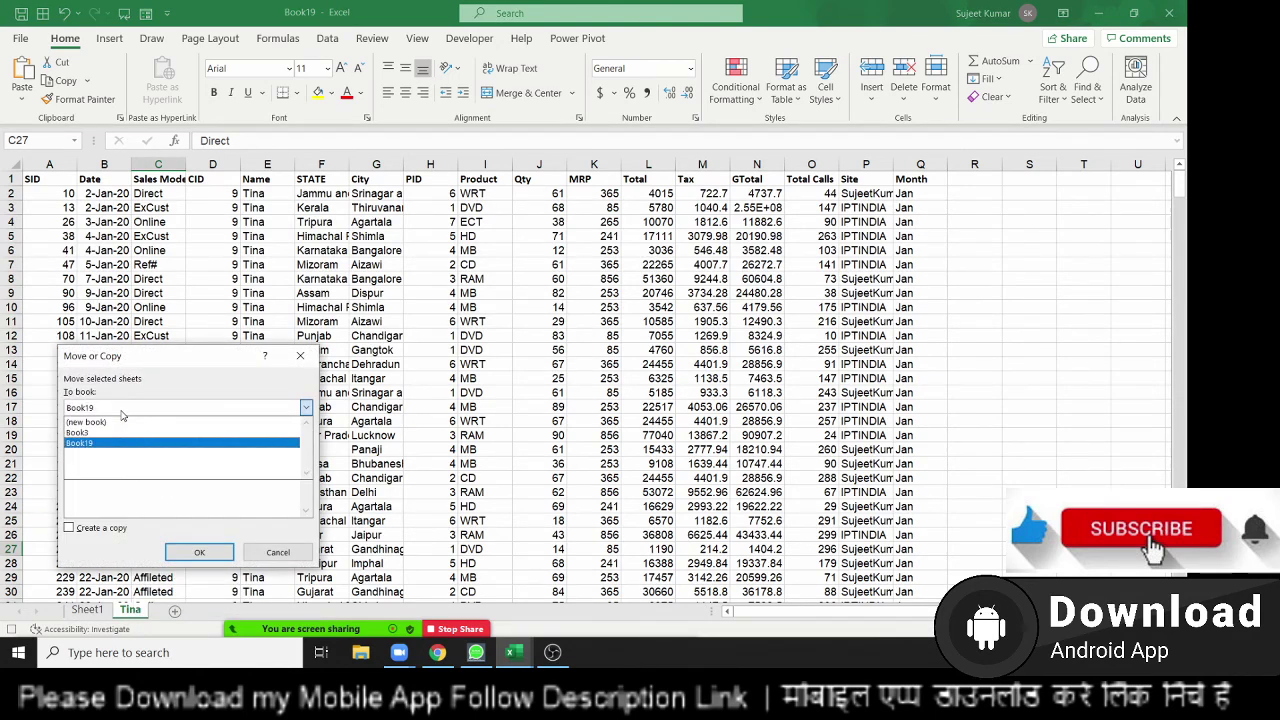
click(120, 442)
click(199, 552)
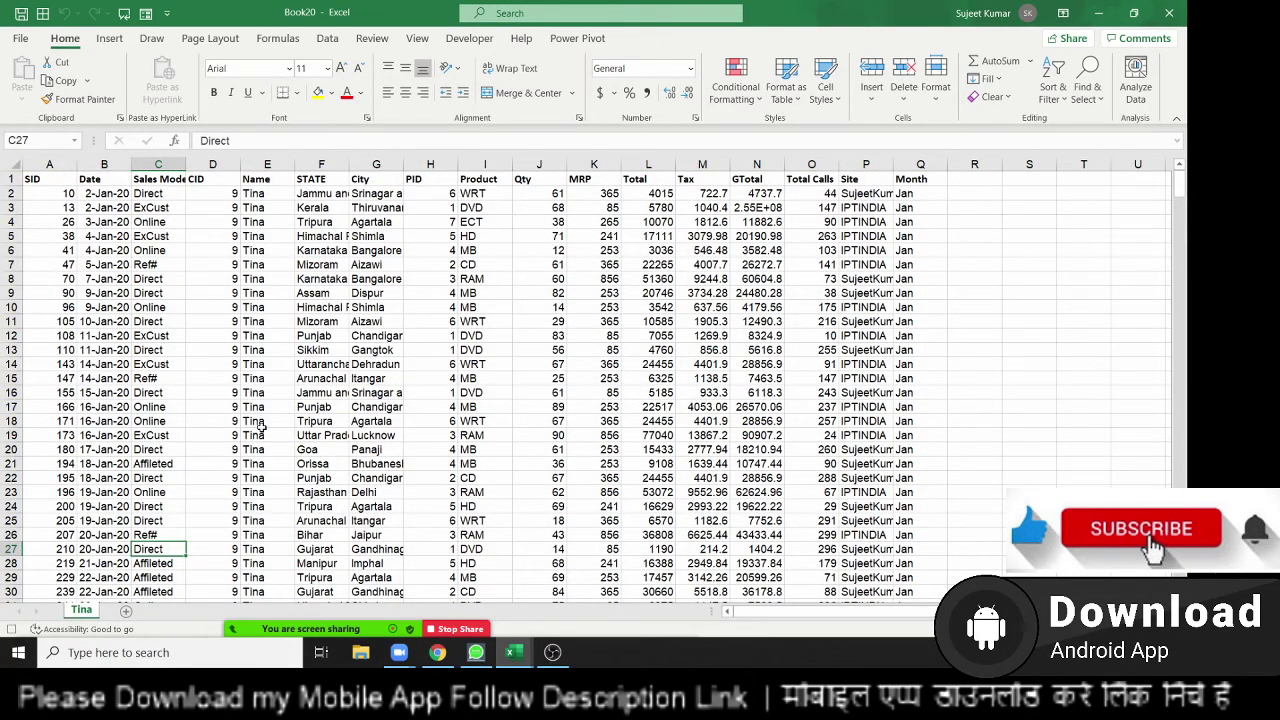
Save the new workbook as Tina in Downloads, then close it.
key(ctrl+s)
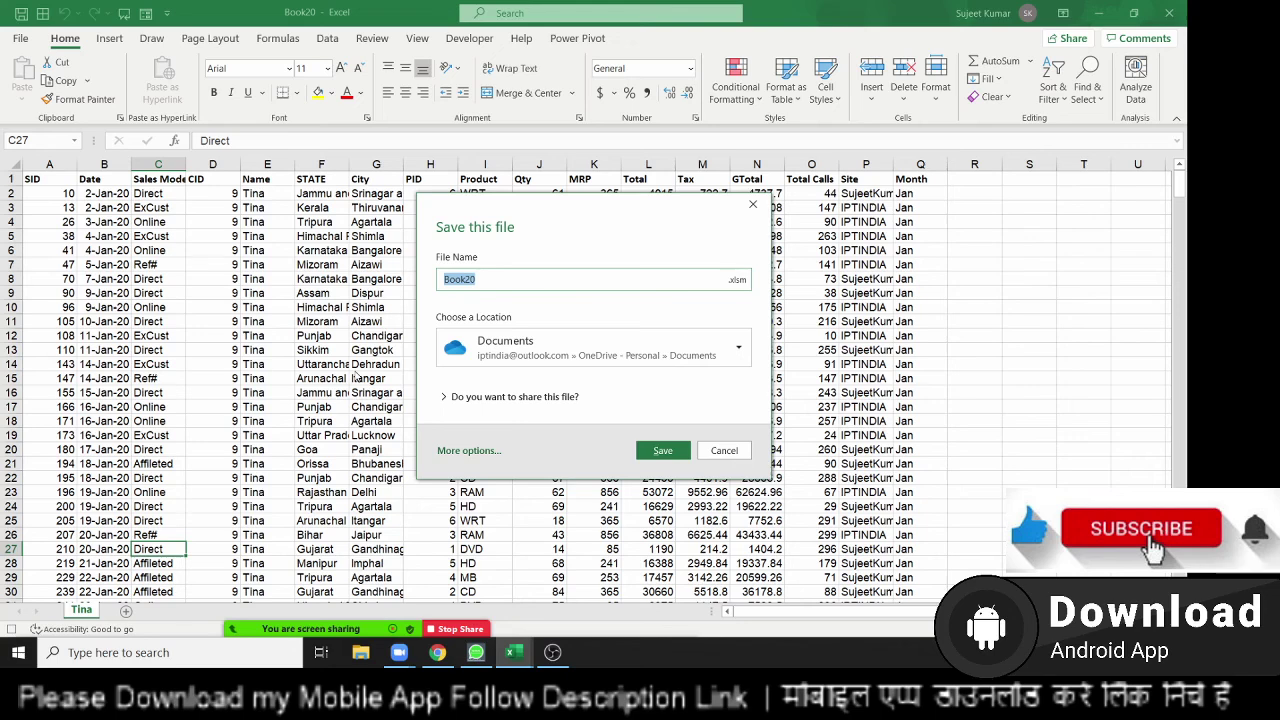
text(Tima)
key(BackSpace)
key(BackSpace)
text(na)
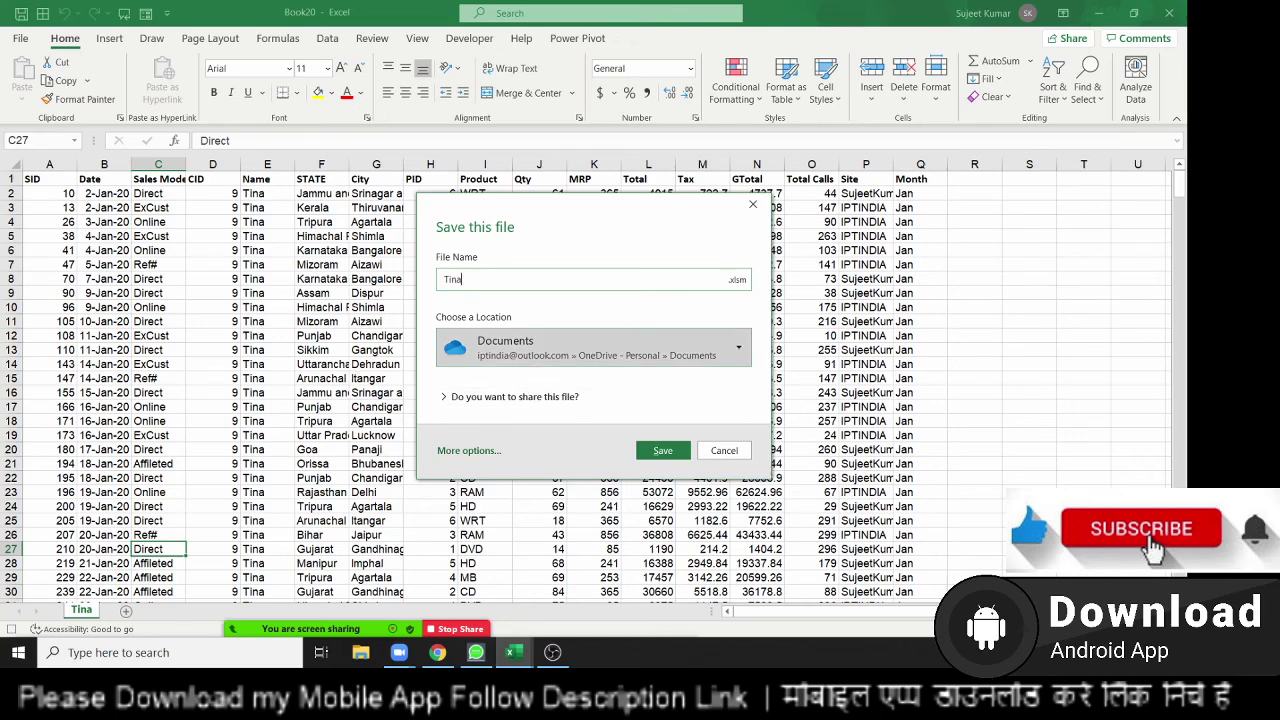
click(651, 349)
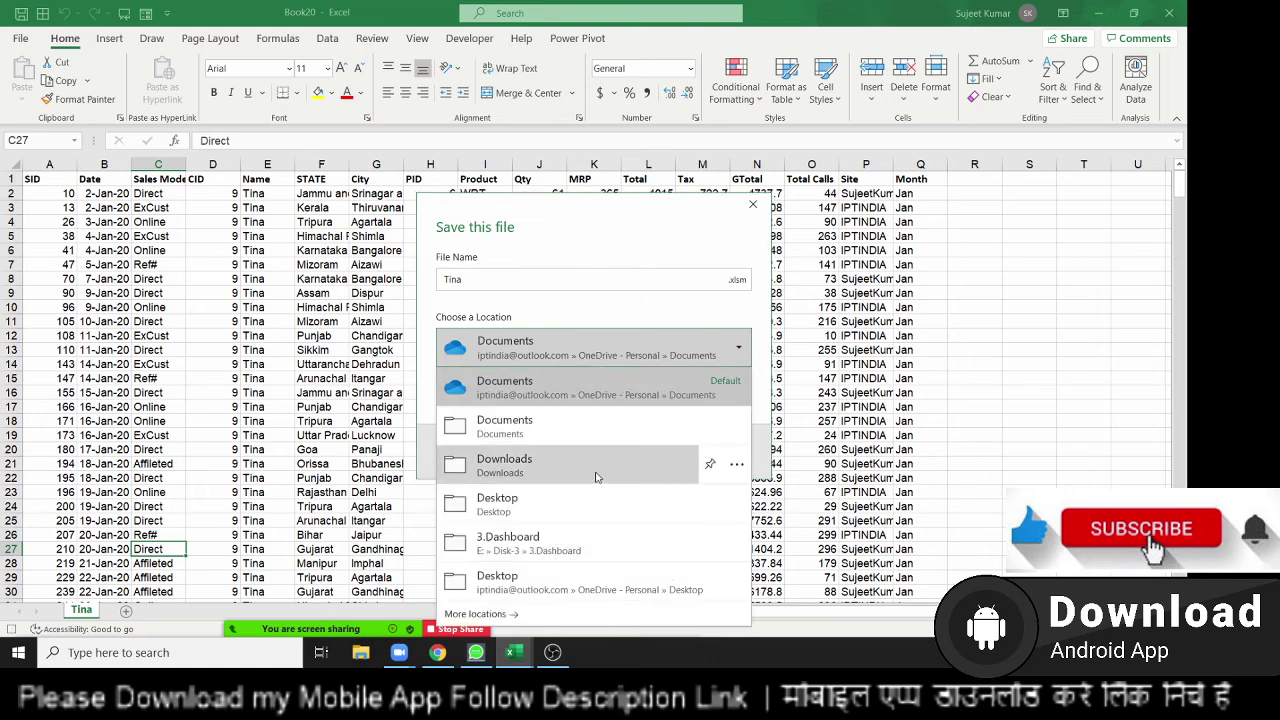
click(597, 478)
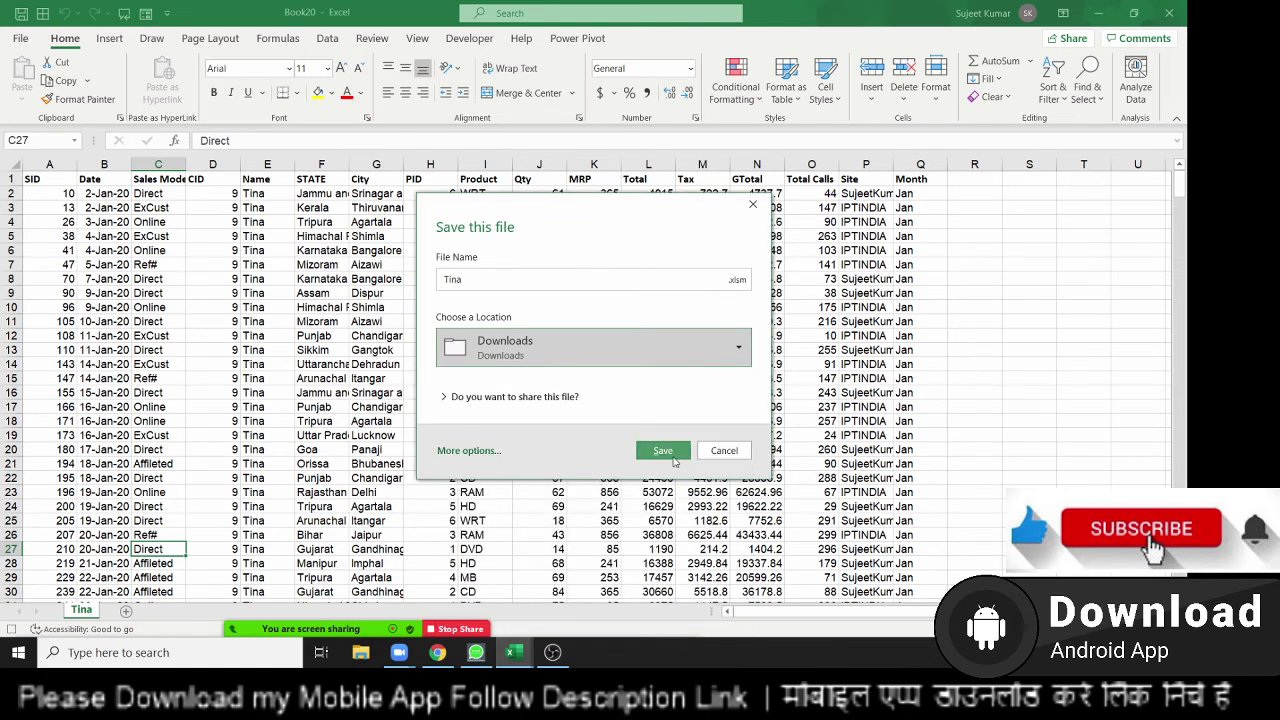
click(668, 452)
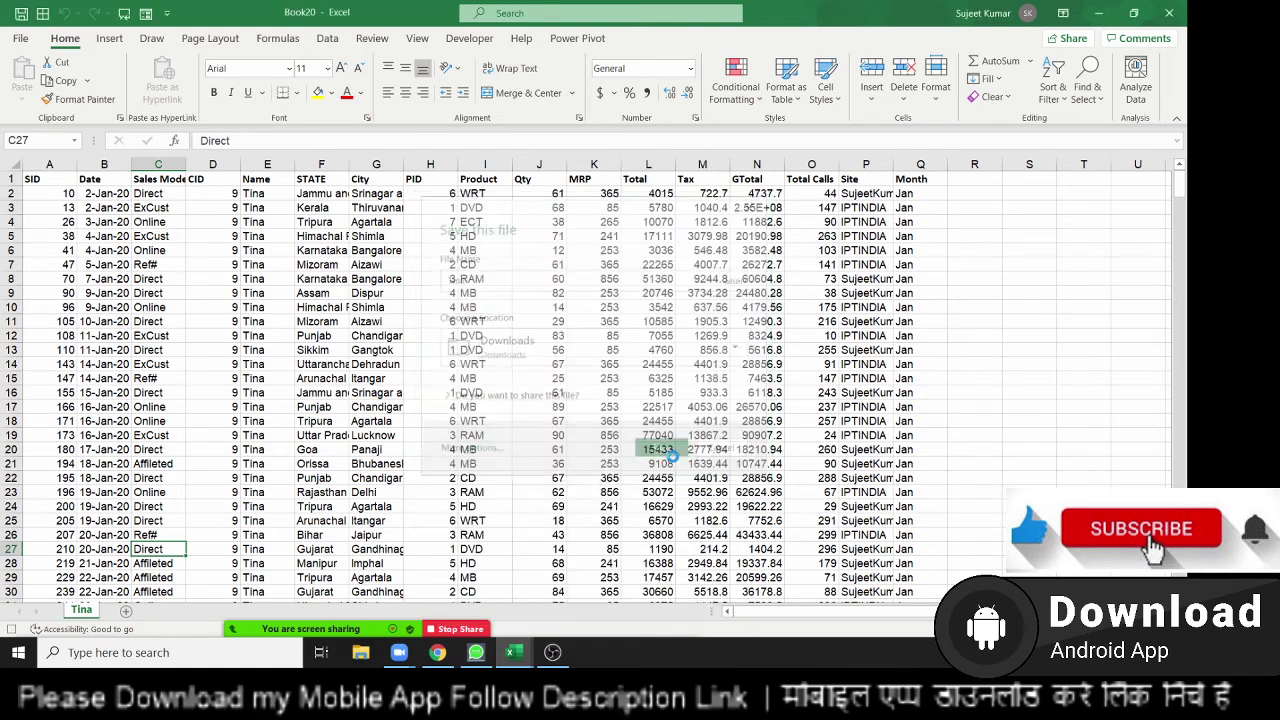
click(1170, 12)
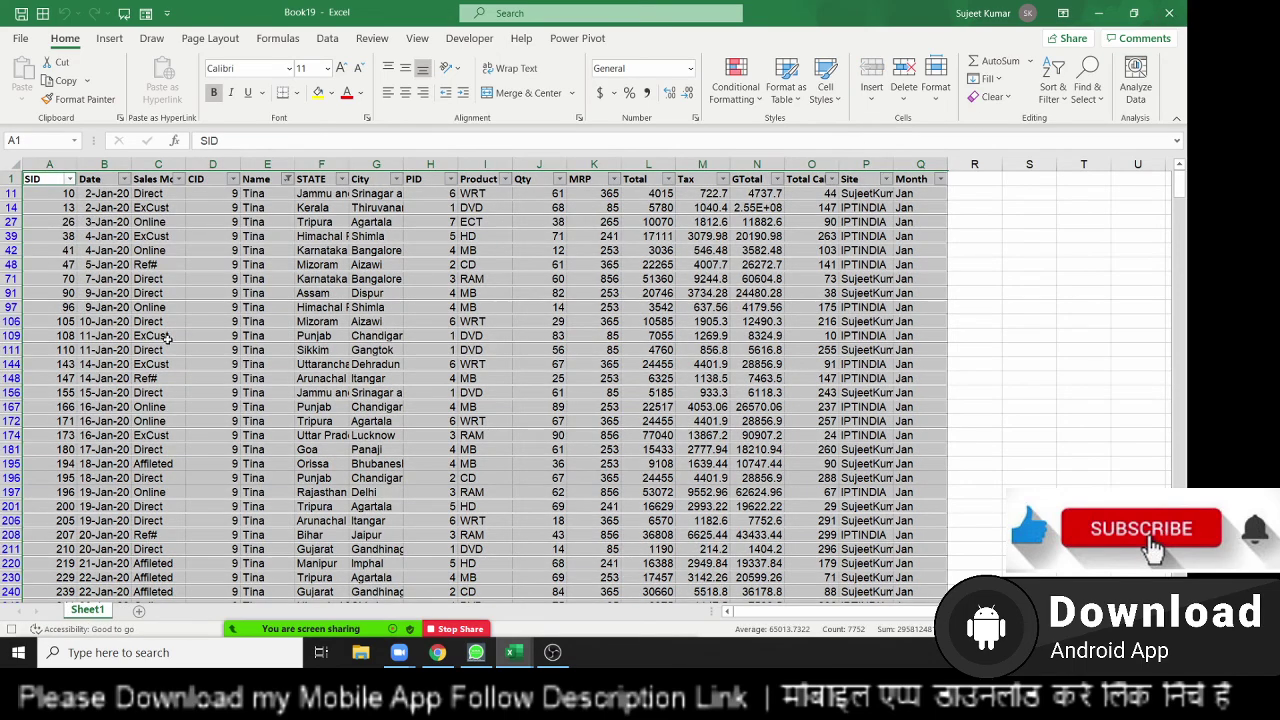
Clear the Name filter, select A1, and open the Macros list from the Developer tab.
key(alt+a)
key(c)
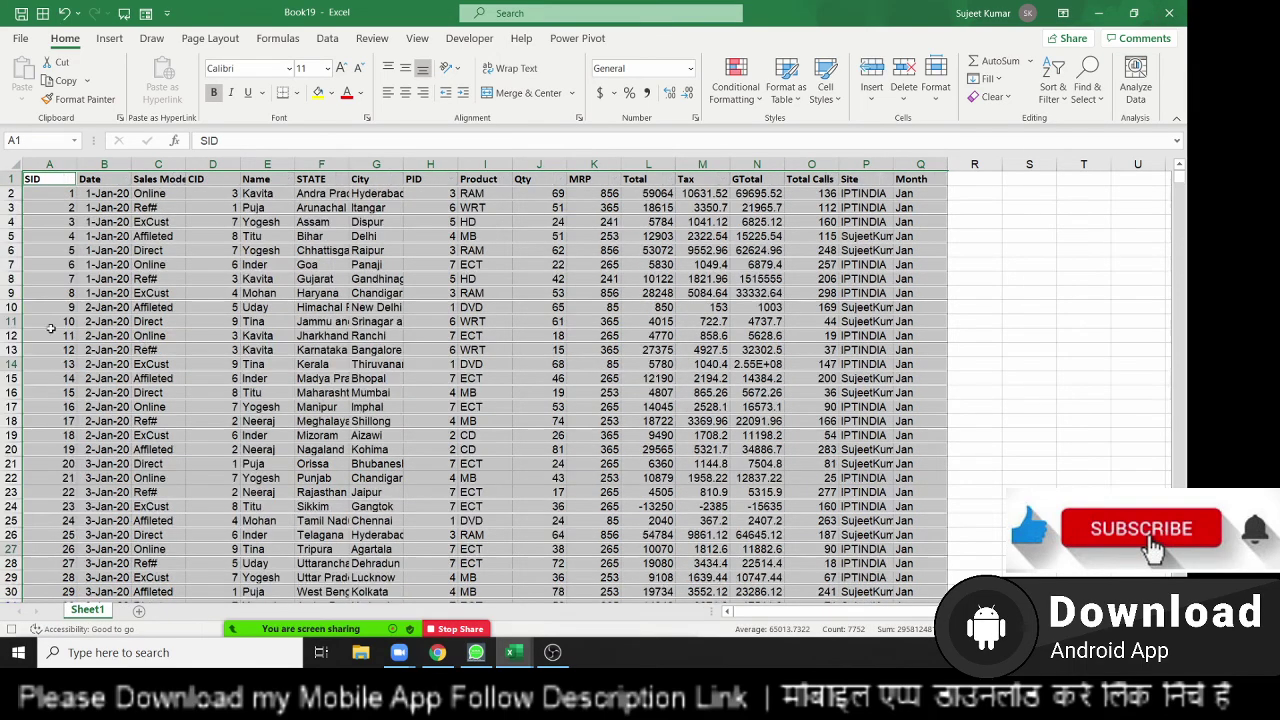
click(61, 181)
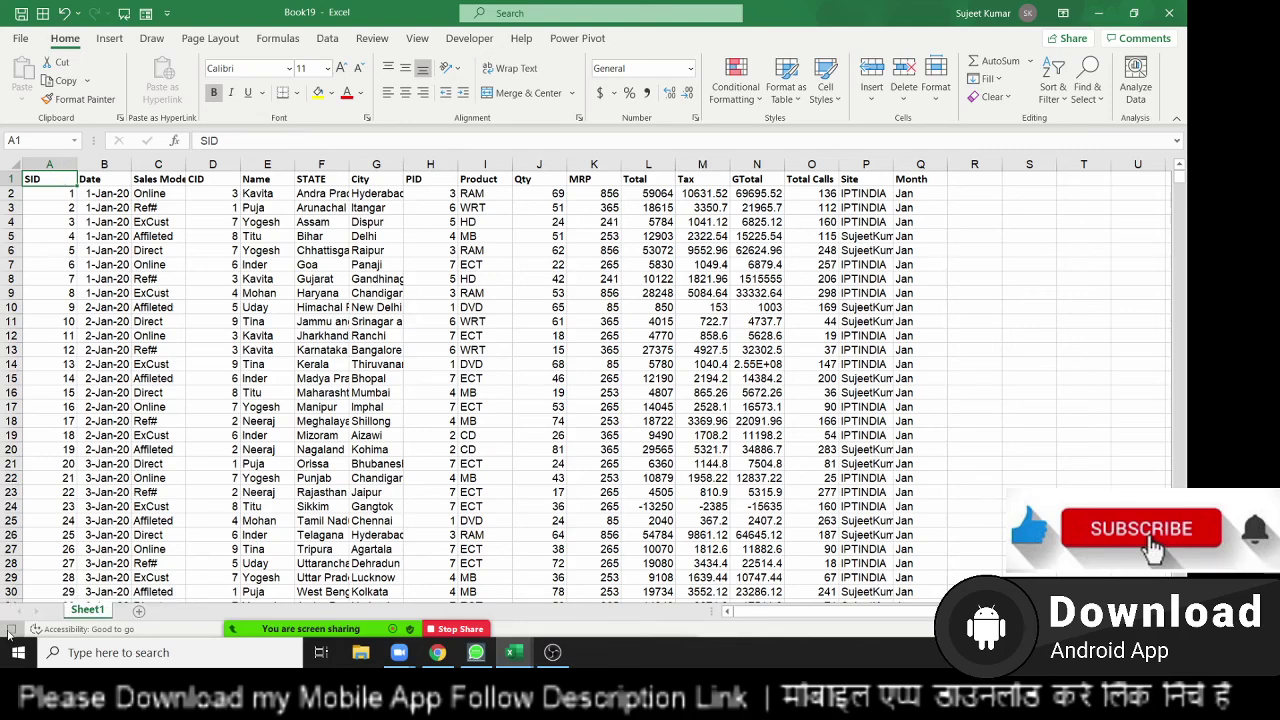
click(469, 38)
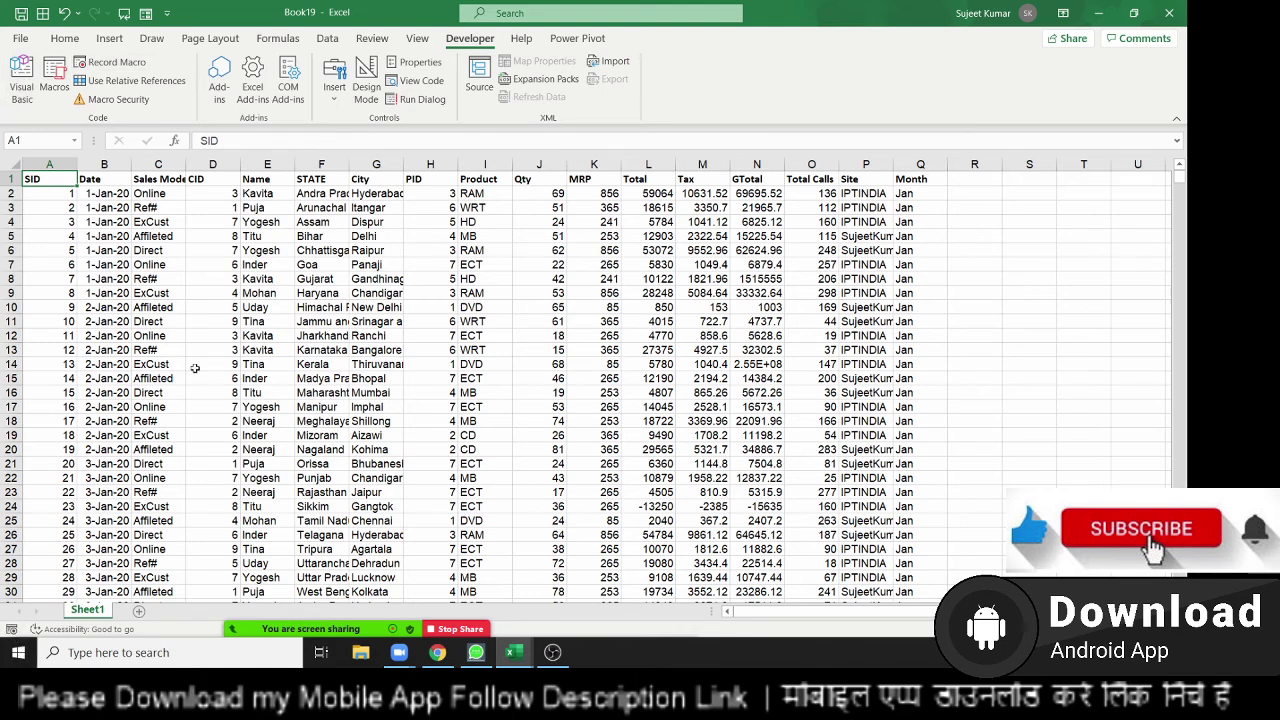
click(54, 75)
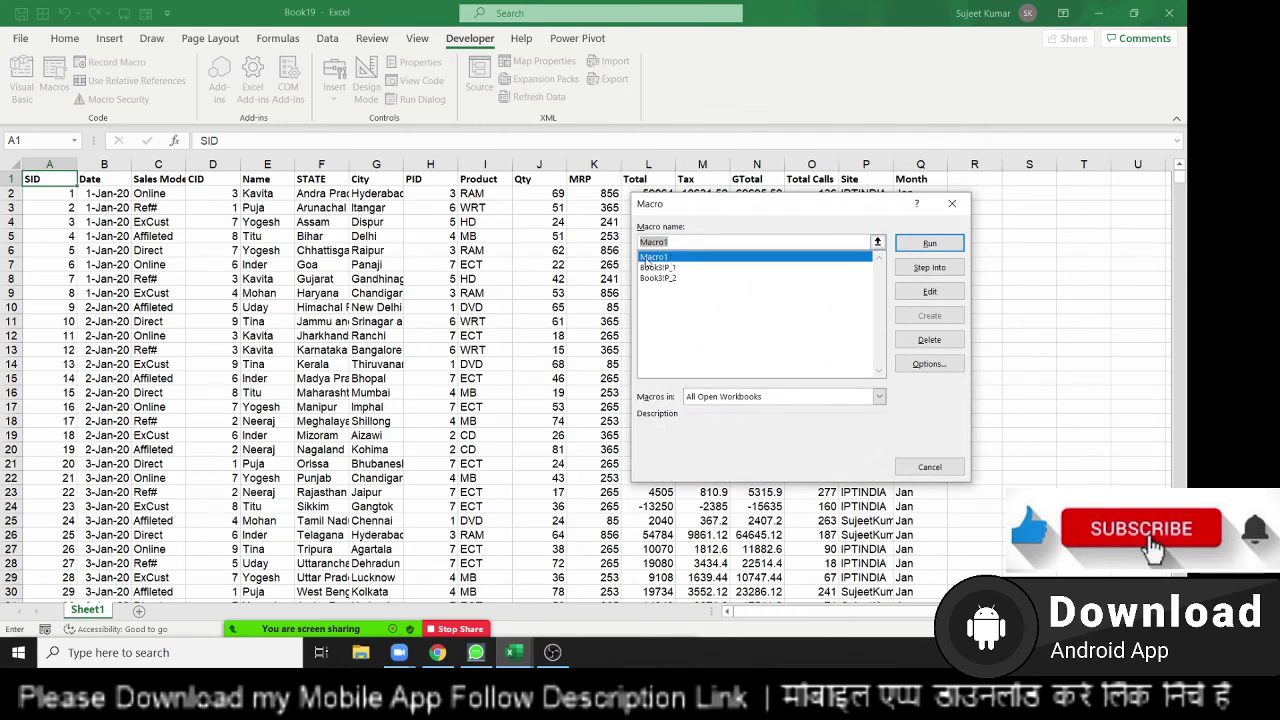
Open Macro1 for editing and change its starting cell from E1 to A1.
click(912, 292)
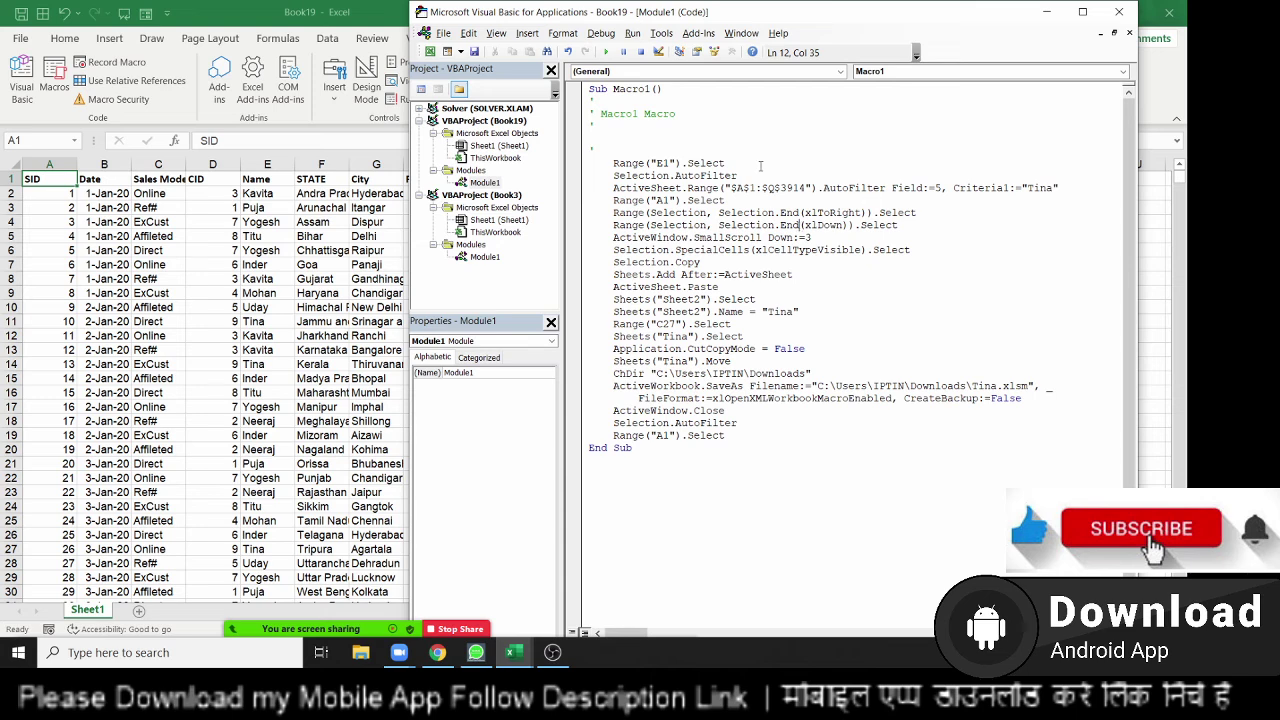
click(661, 163)
key(BackSpace)
text(A)
Delete the redundant Selection.AutoFilter line from Macro1.
click(619, 175)
key(shift+Down)
key(shift+Up)
key(shift+Up)
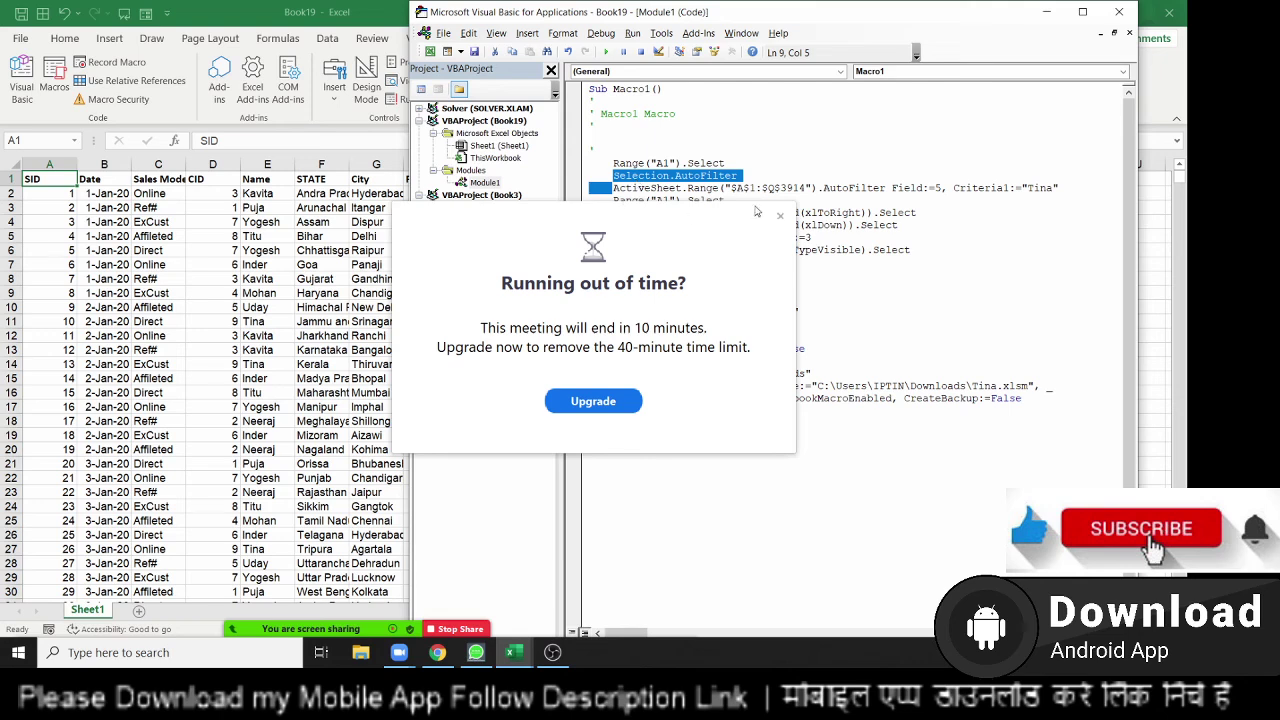
click(780, 215)
click(615, 177)
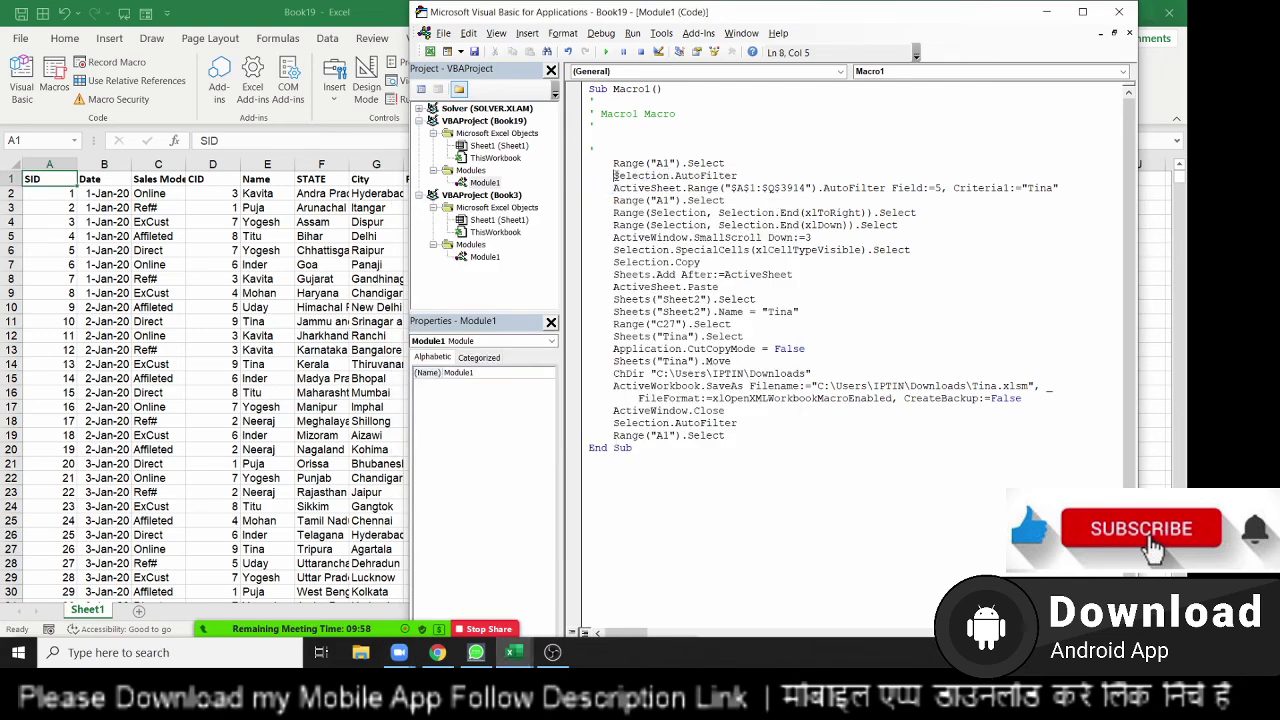
drag(614, 176, 590, 188)
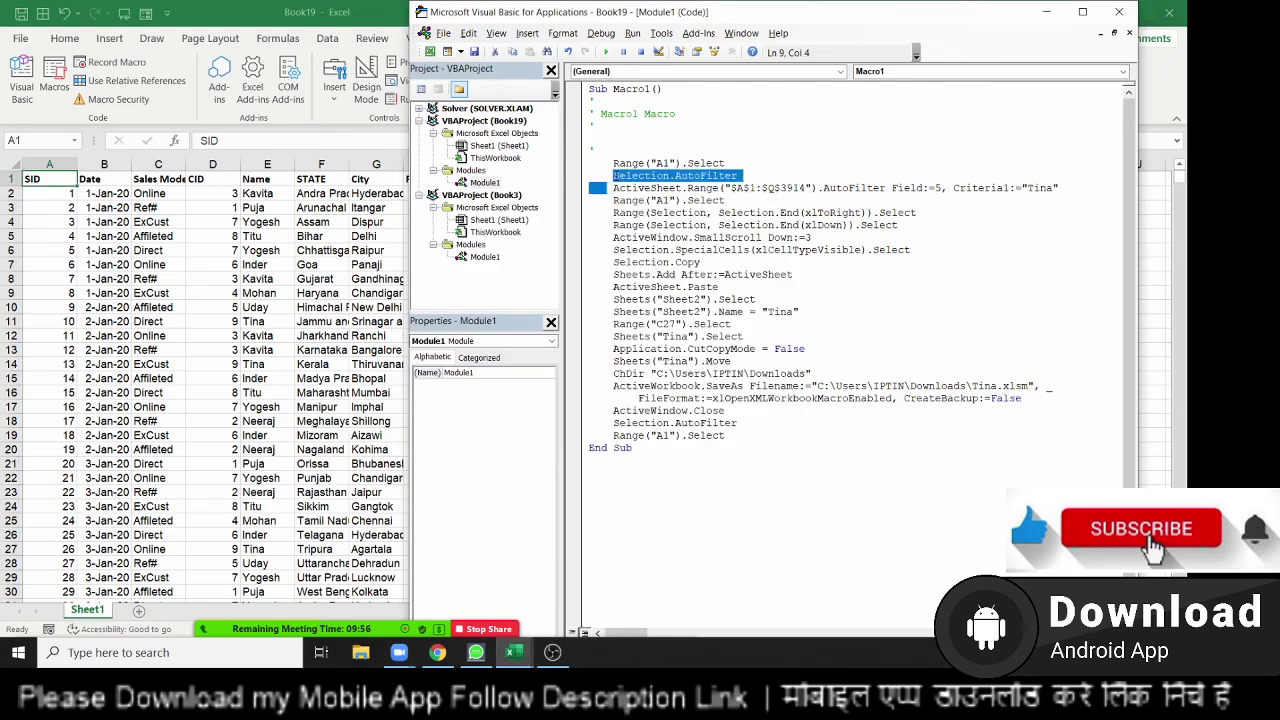
key(Delete)
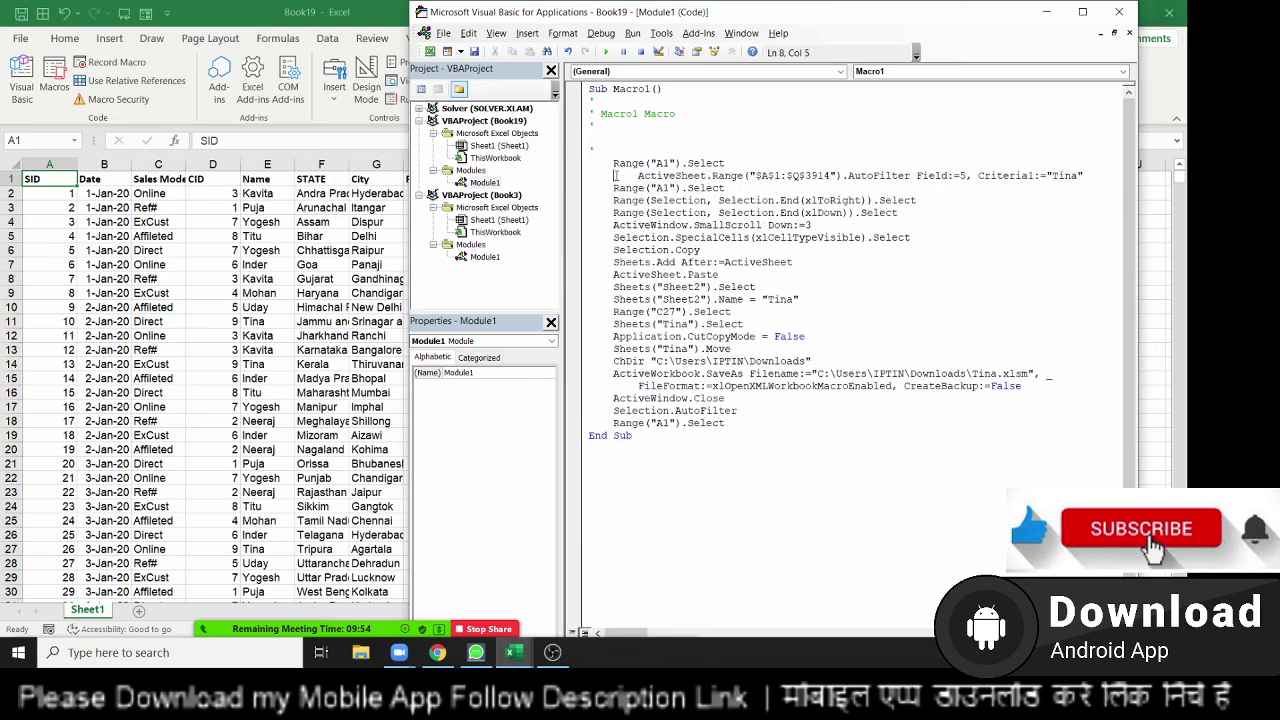
key(BackSpace)
key(BackSpace)
Remove :$Q$3914 from the AutoFilter range address so it starts from $A$1 only.
key(BackSpace)
key(BackSpace)
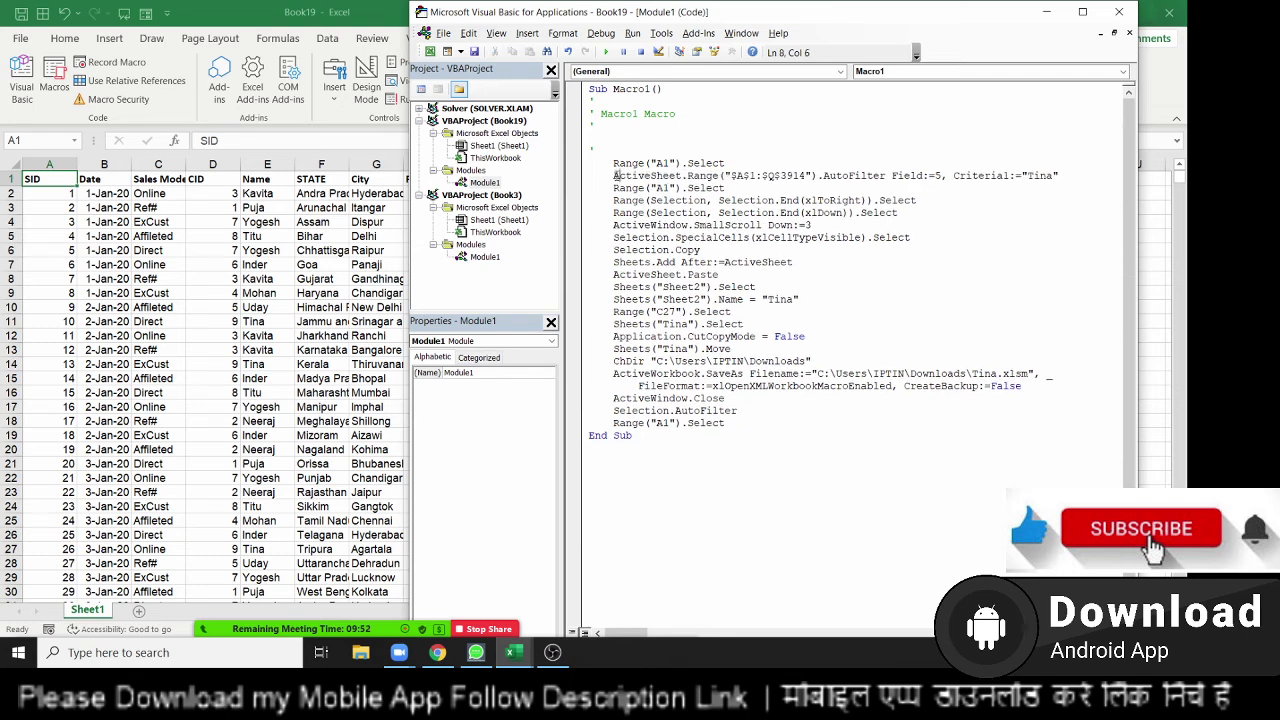
key(Right)
key(Right)
key(Right)
key(Right)
key(Right)
key(Right)
key(BackSpace)
key(BackSpace)
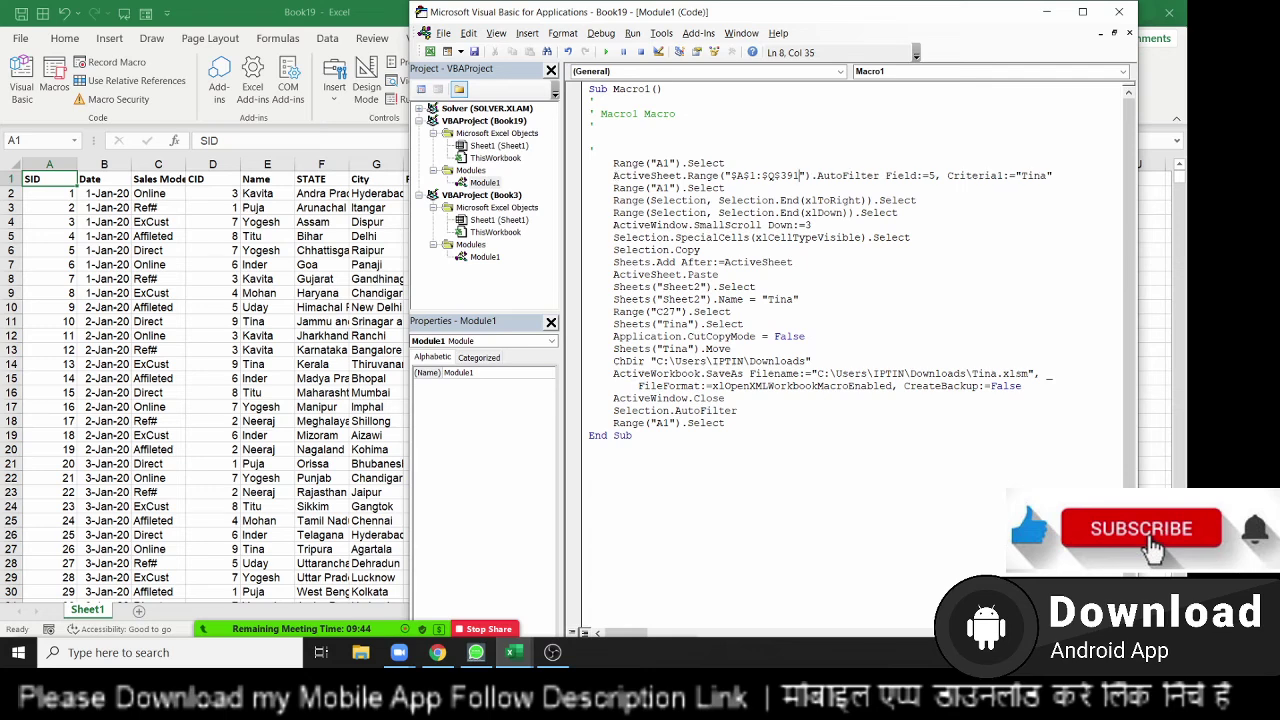
key(BackSpace)
key(BackSpace)
key(BackSpace)
key(BackSpace)
key(BackSpace)
key(BackSpace)
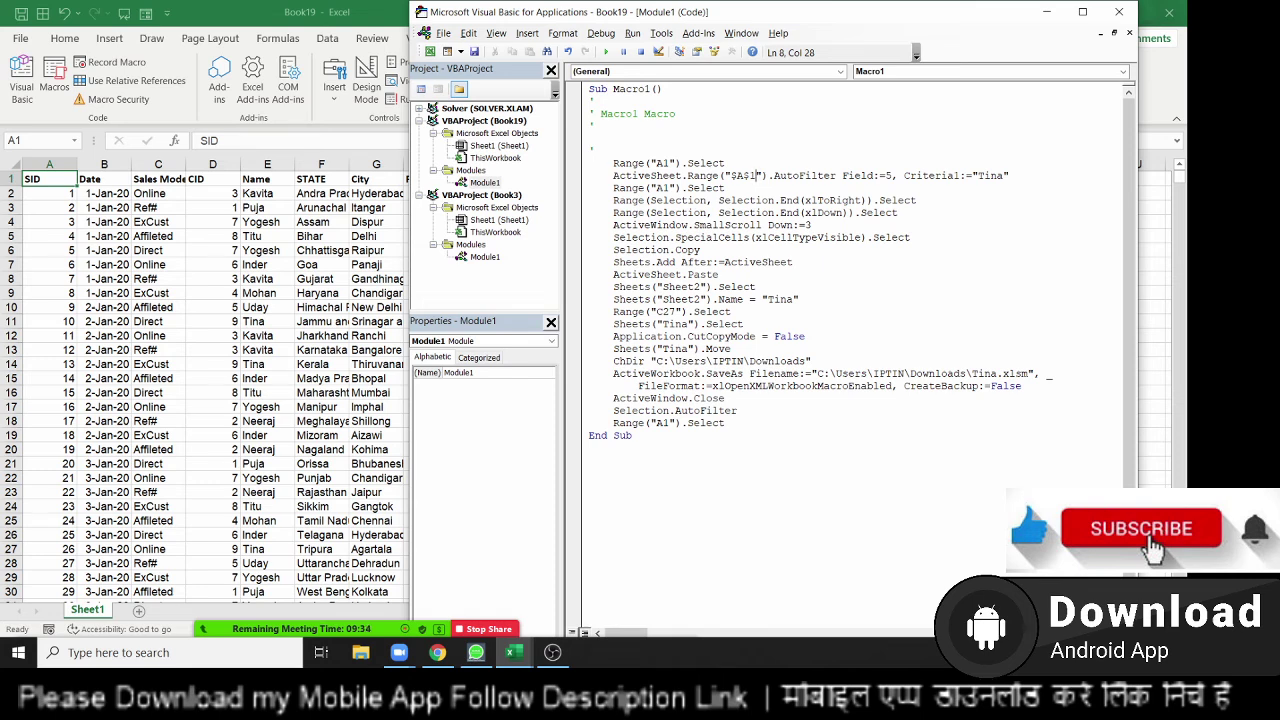
click(756, 200)
click(756, 212)
click(757, 225)
click(626, 225)
Delete the ActiveWindow.SmallScroll and Sheets("Sheet2").Select lines from Macro1.
key(shift+Down)
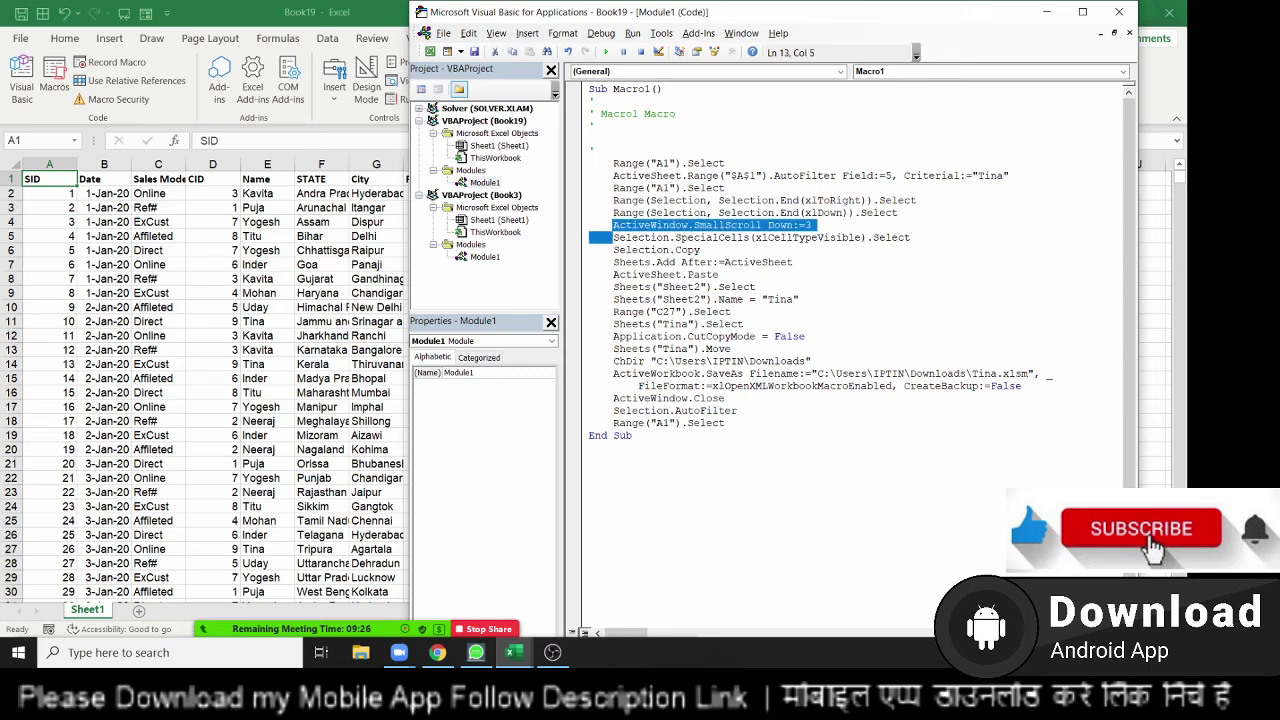
key(shift+Left)
key(shift+Left)
key(shift+Left)
key(shift+Left)
key(Delete)
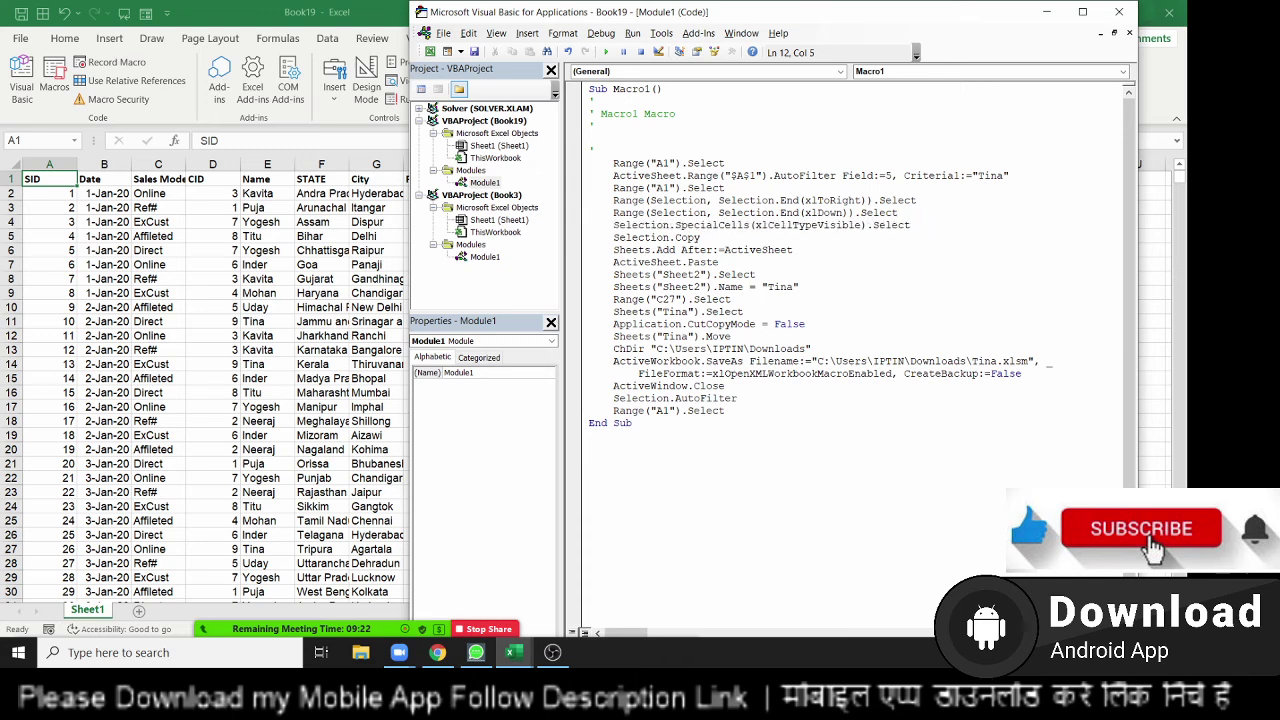
key(shift+Down)
key(Down)
key(shift+Down)
key(Down)
key(Up)
key(shift+Down)
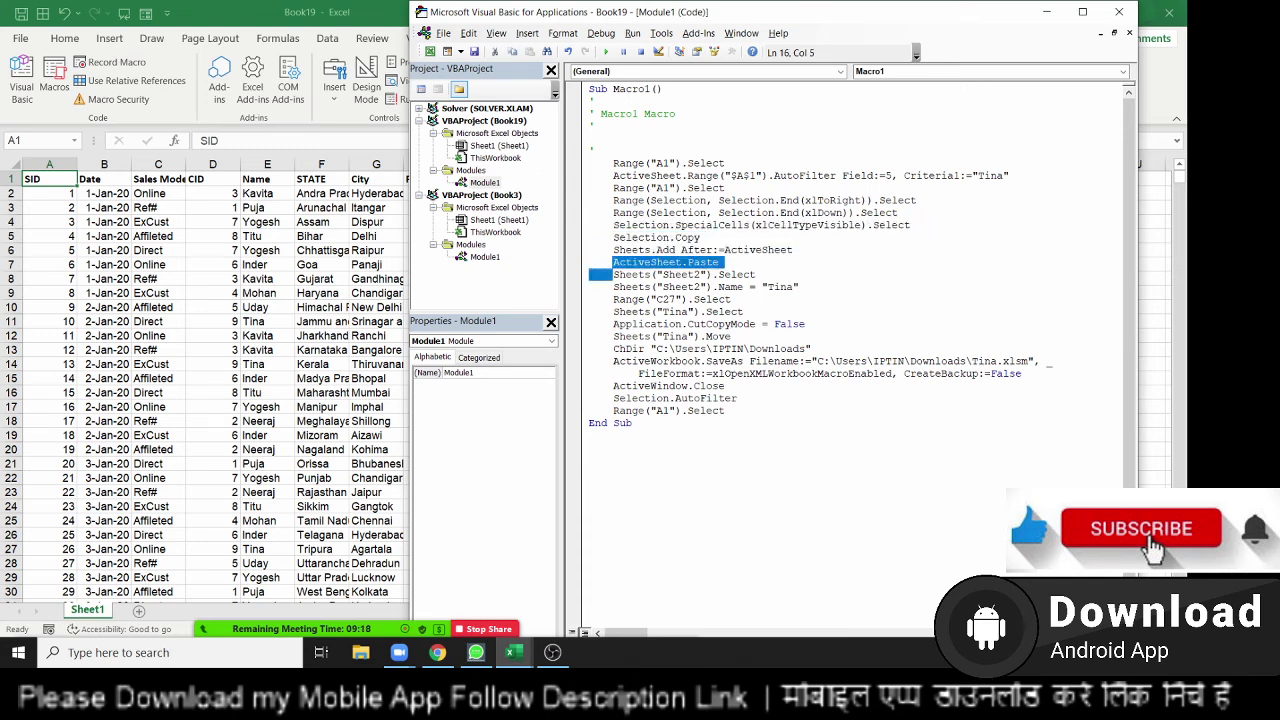
key(Down)
key(shift+Down)
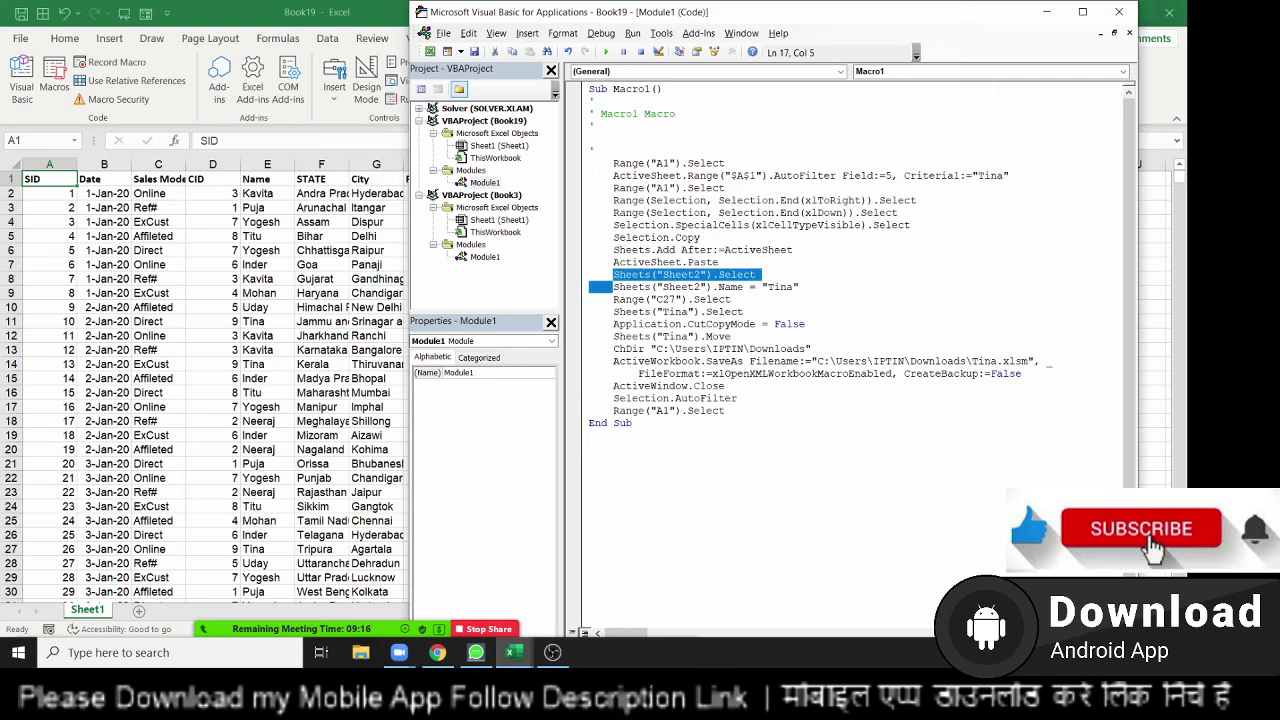
key(shift+Left)
key(shift+Left)
key(shift+Left)
key(Delete)
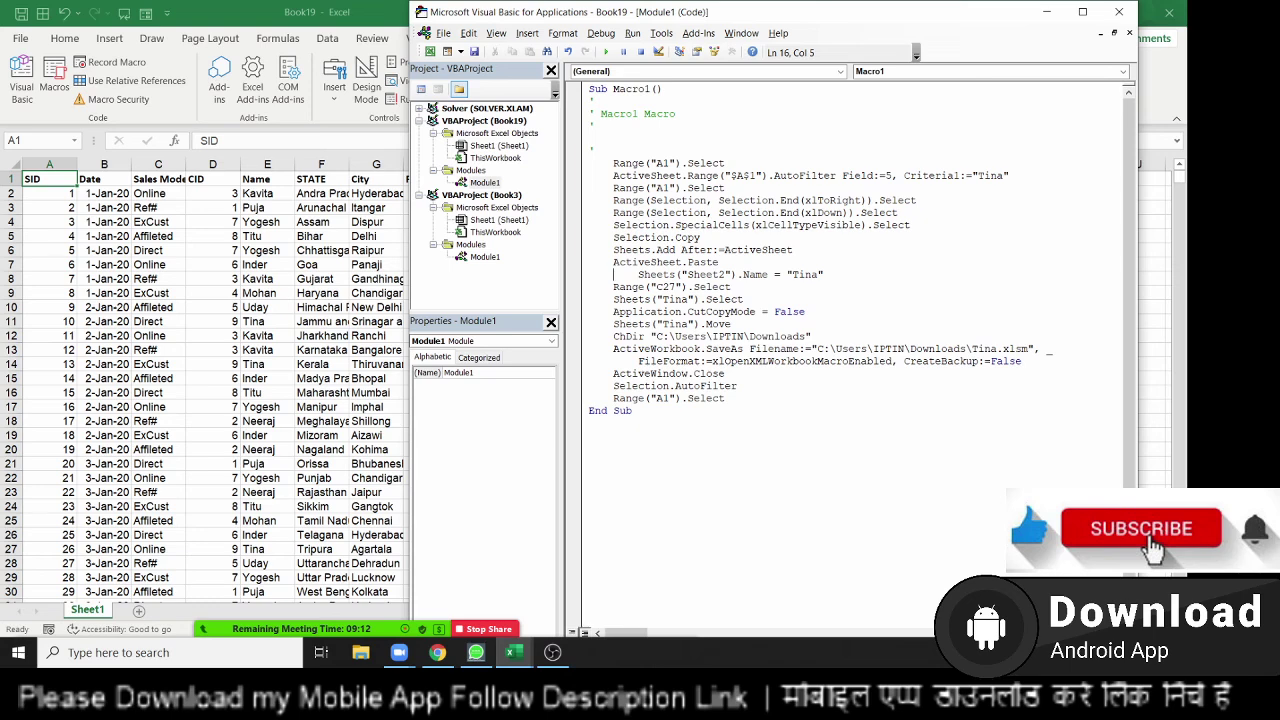
Make the rename line use ActiveSheet instead of Sheets("Sheet2").
key(Return)
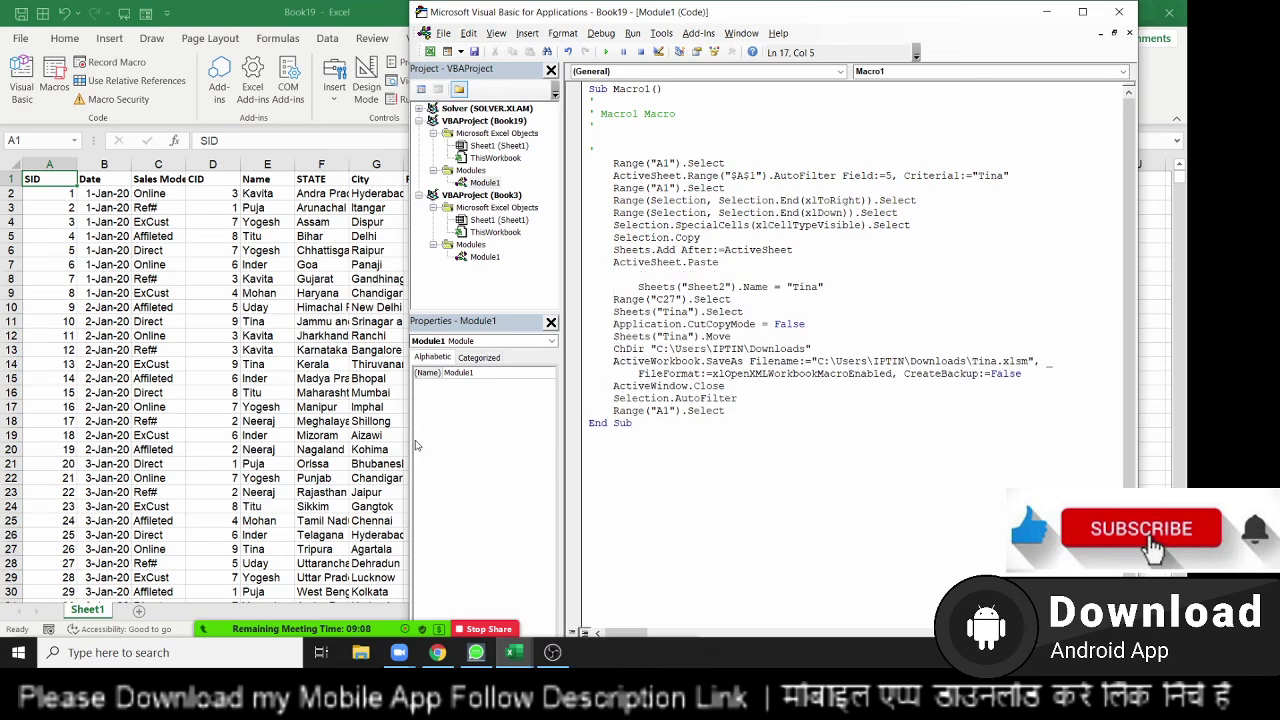
double_click(665, 263)
key(ctrl+c)
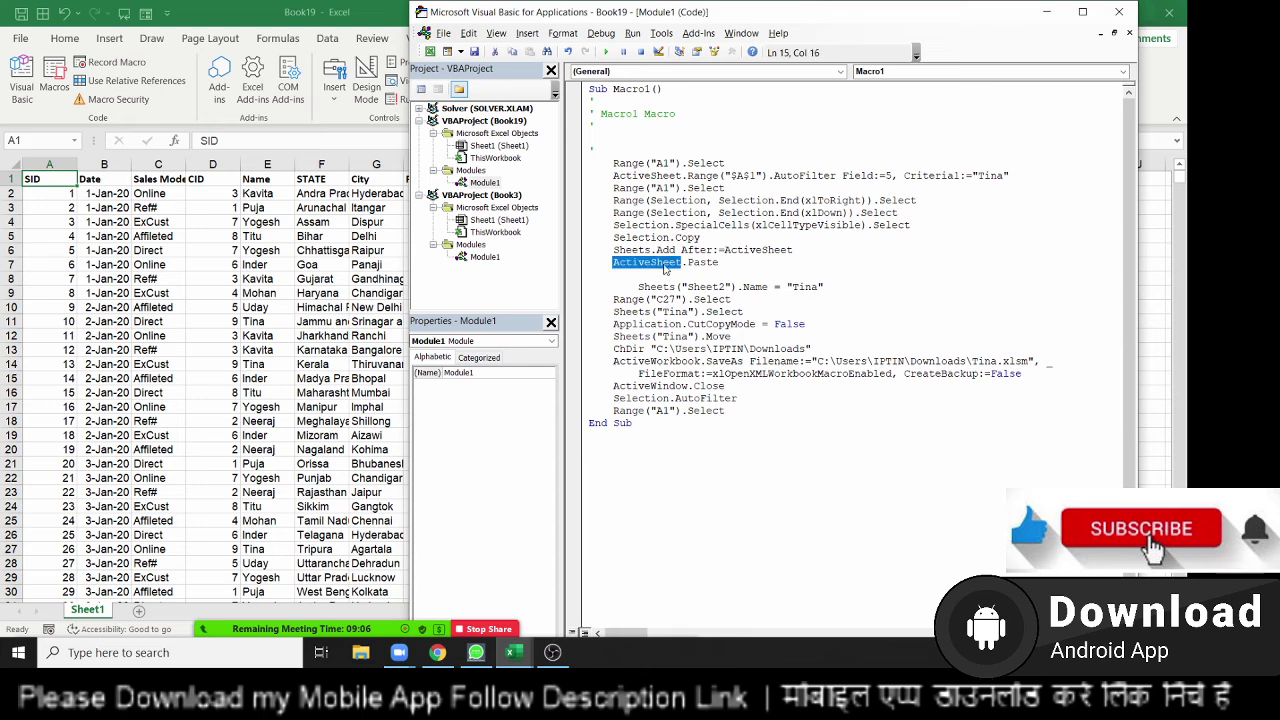
drag(738, 287, 638, 287)
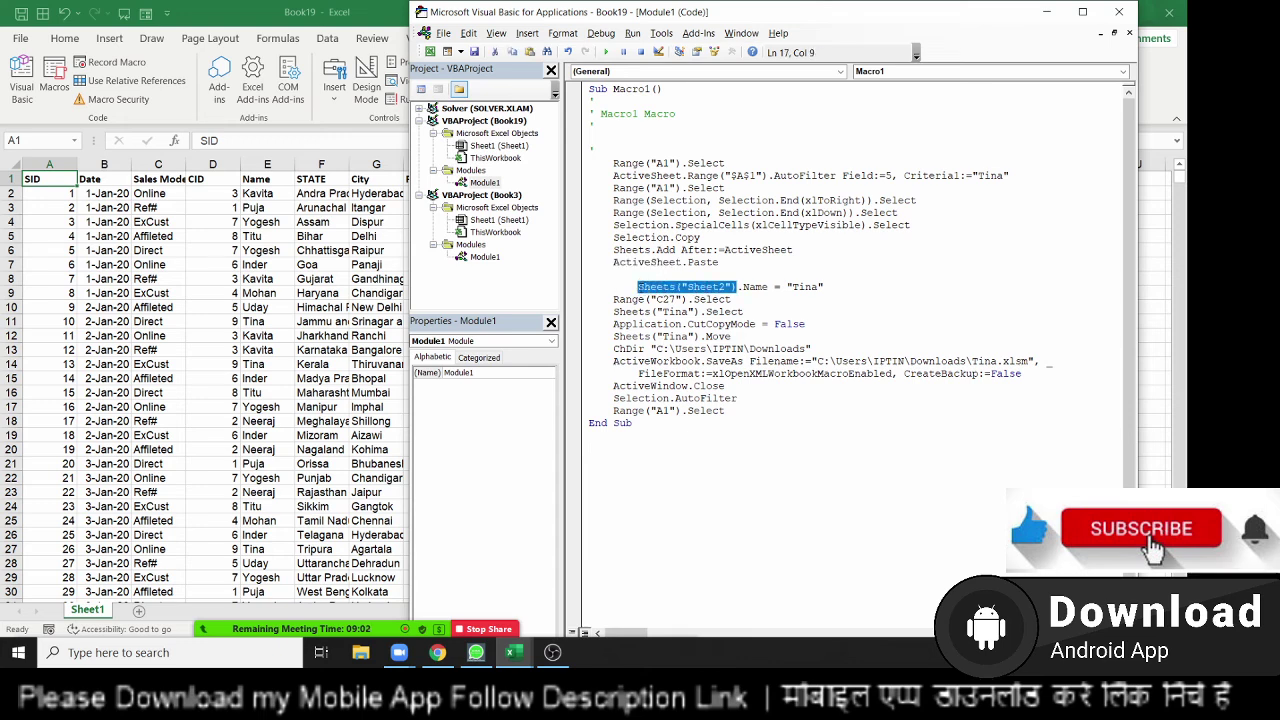
key(ctrl+v)
Delete Sheets("Tina").Select, make the Move line use ActiveSheet, and delete the ChDir line.
click(647, 312)
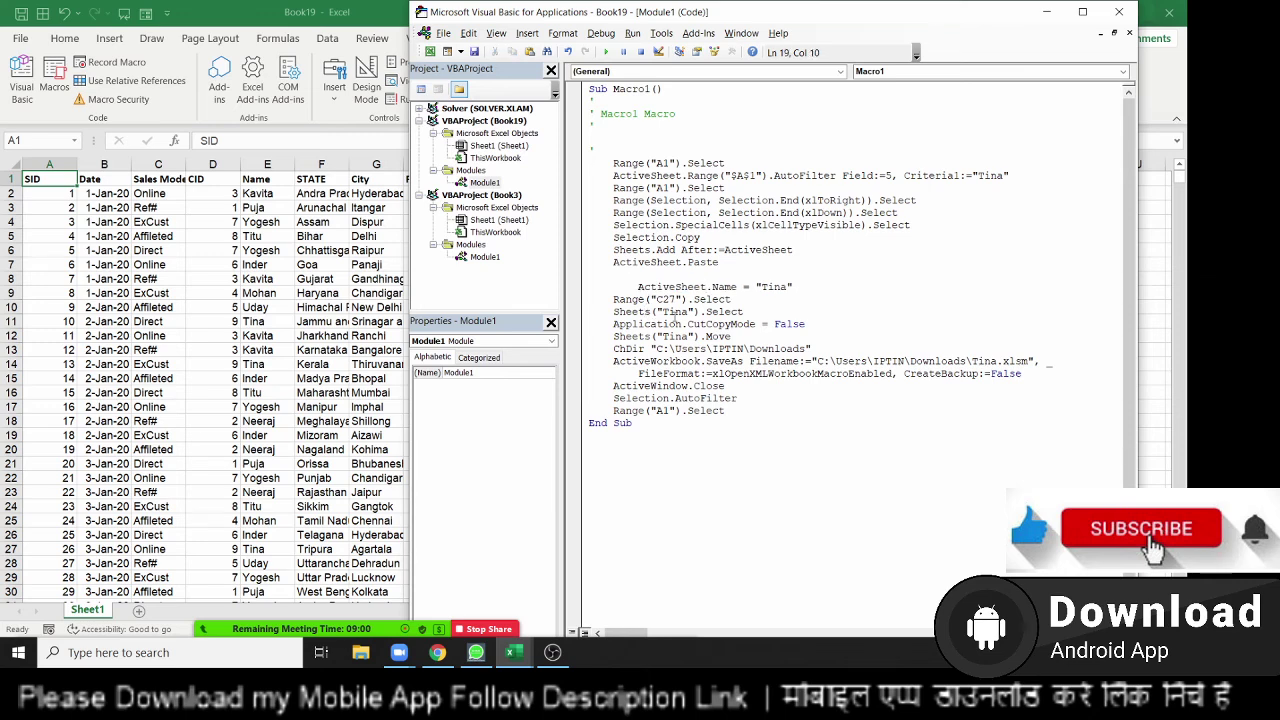
drag(744, 312, 610, 318)
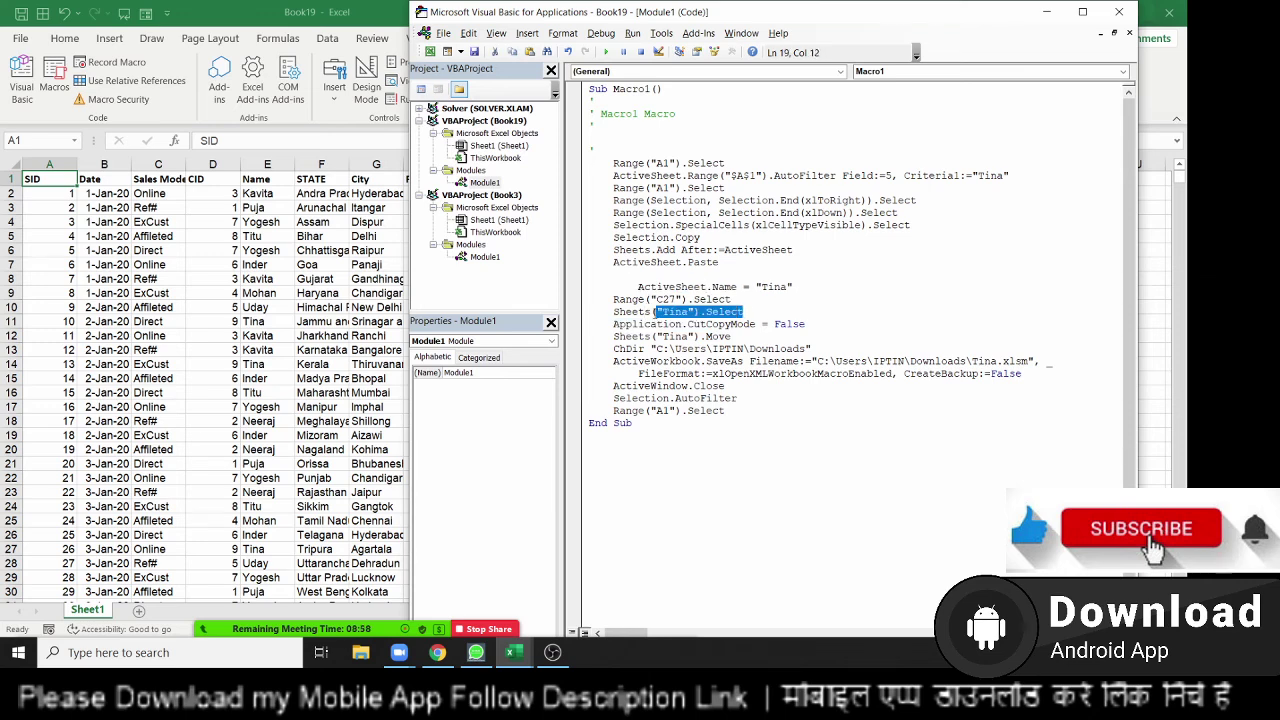
key(Delete)
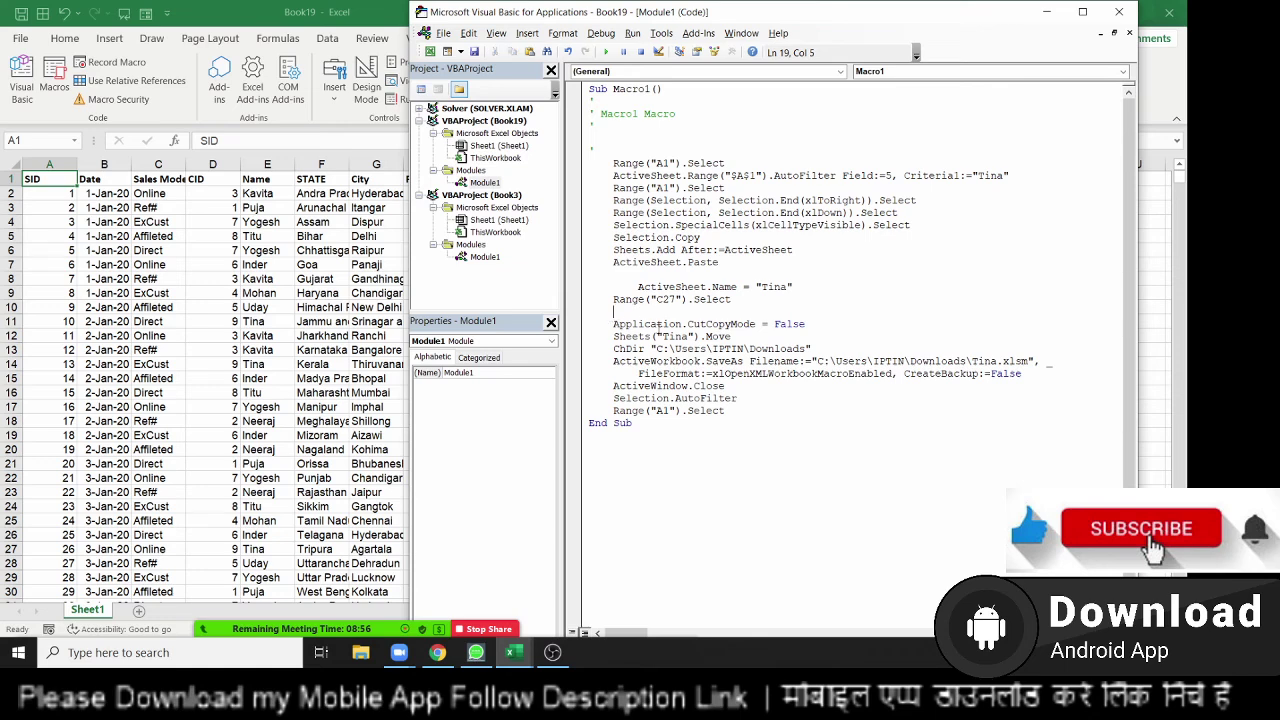
click(813, 323)
drag(699, 337, 618, 337)
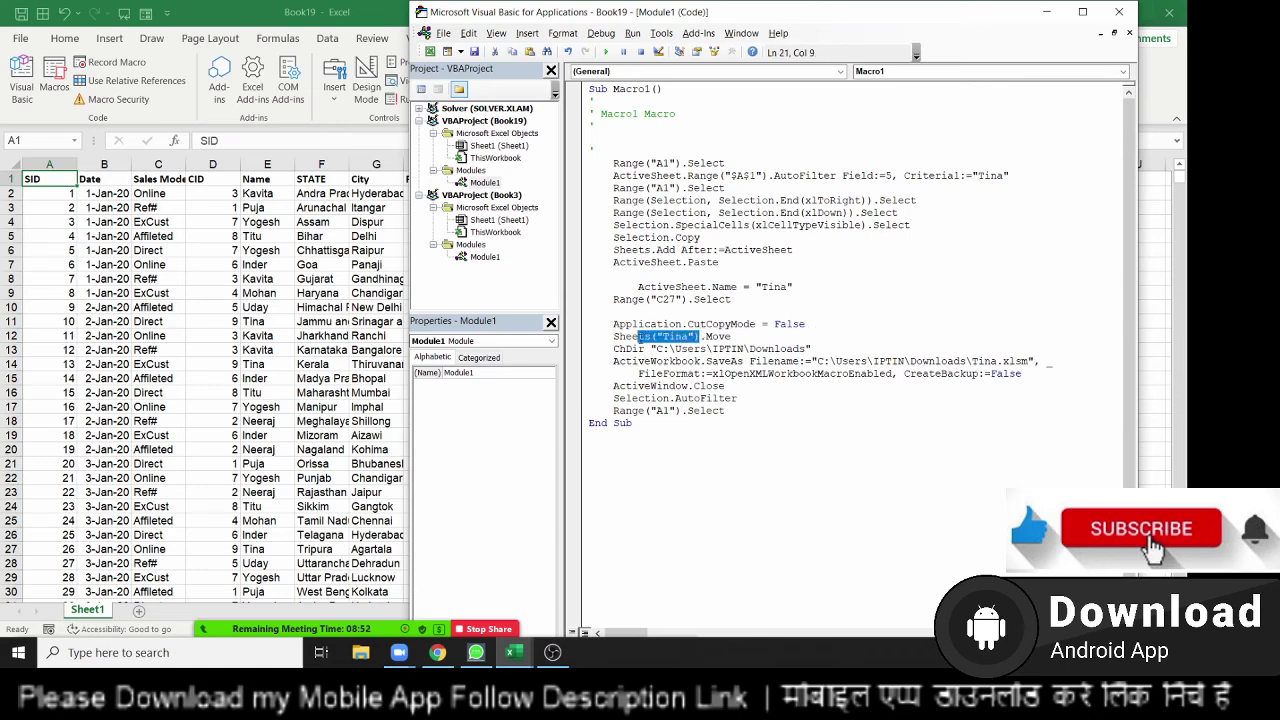
key(shift+Left)
text(ActiveSheet)
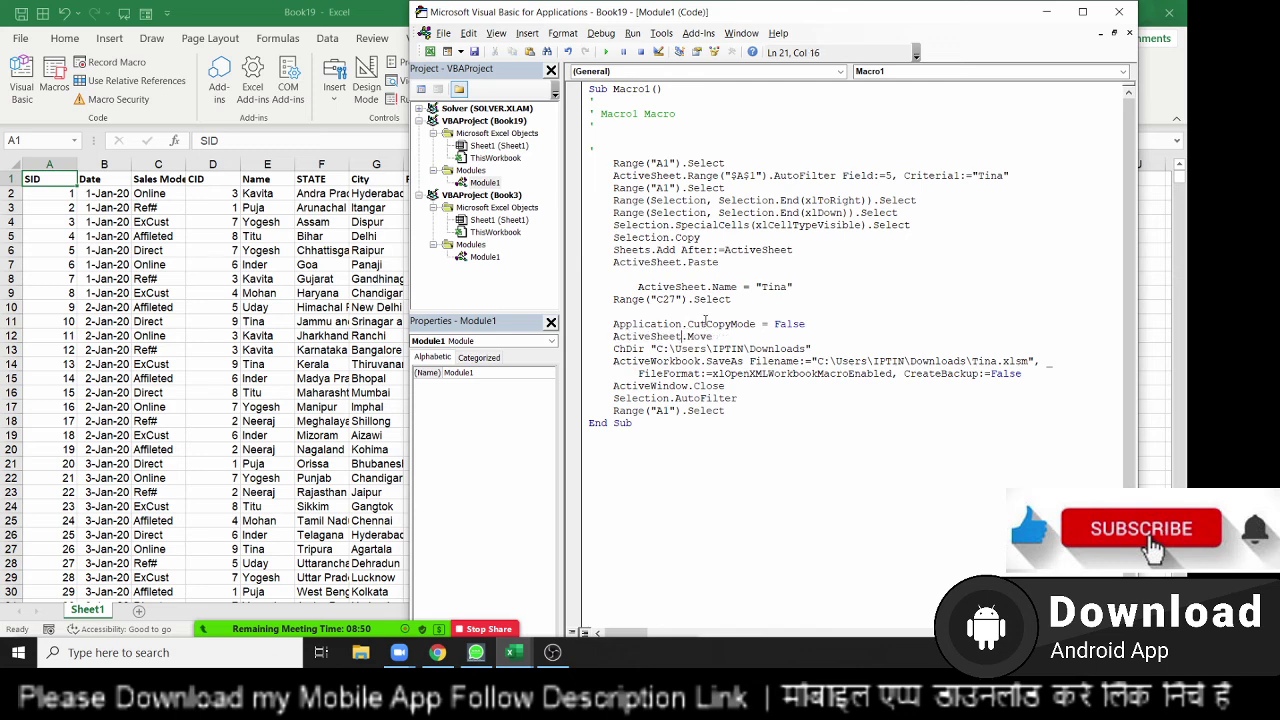
drag(816, 348, 613, 349)
key(Delete)
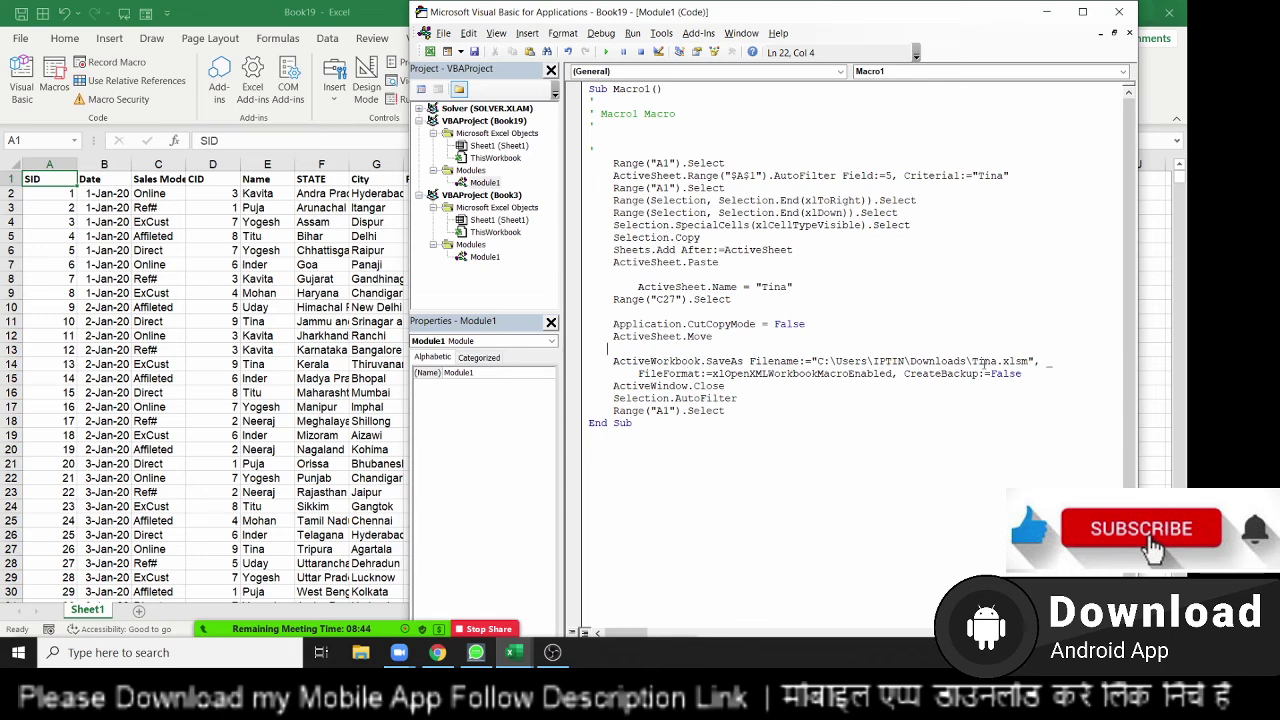
Add blank lines above Range("A1").Select and type =inputbox("Enter Name") at the macro's top.
click(688, 398)
click(713, 425)
drag(704, 437, 609, 120)
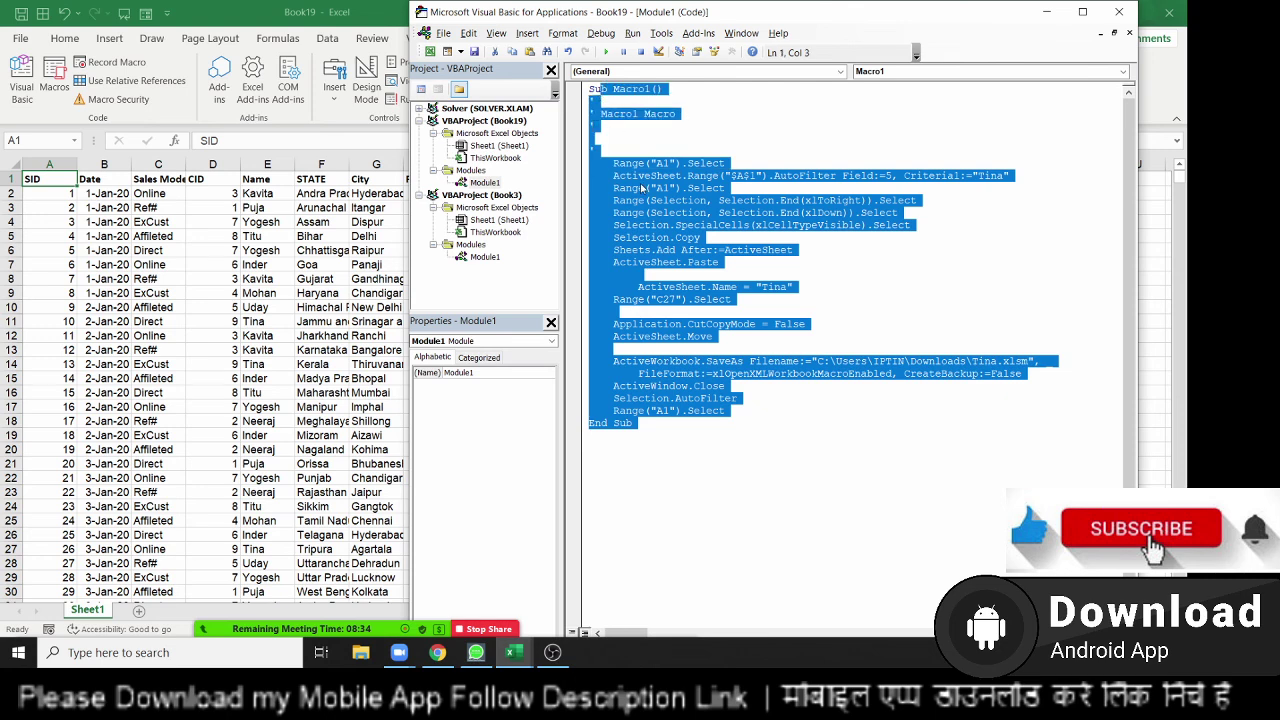
click(704, 279)
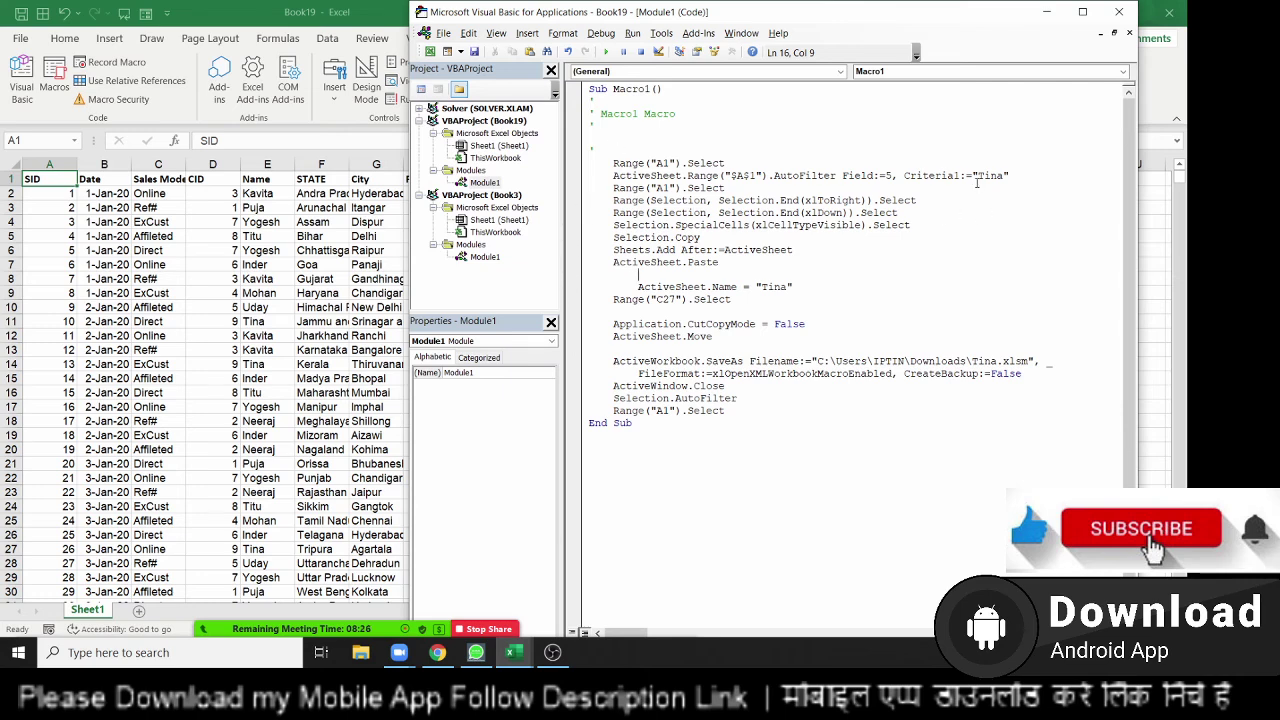
double_click(705, 188)
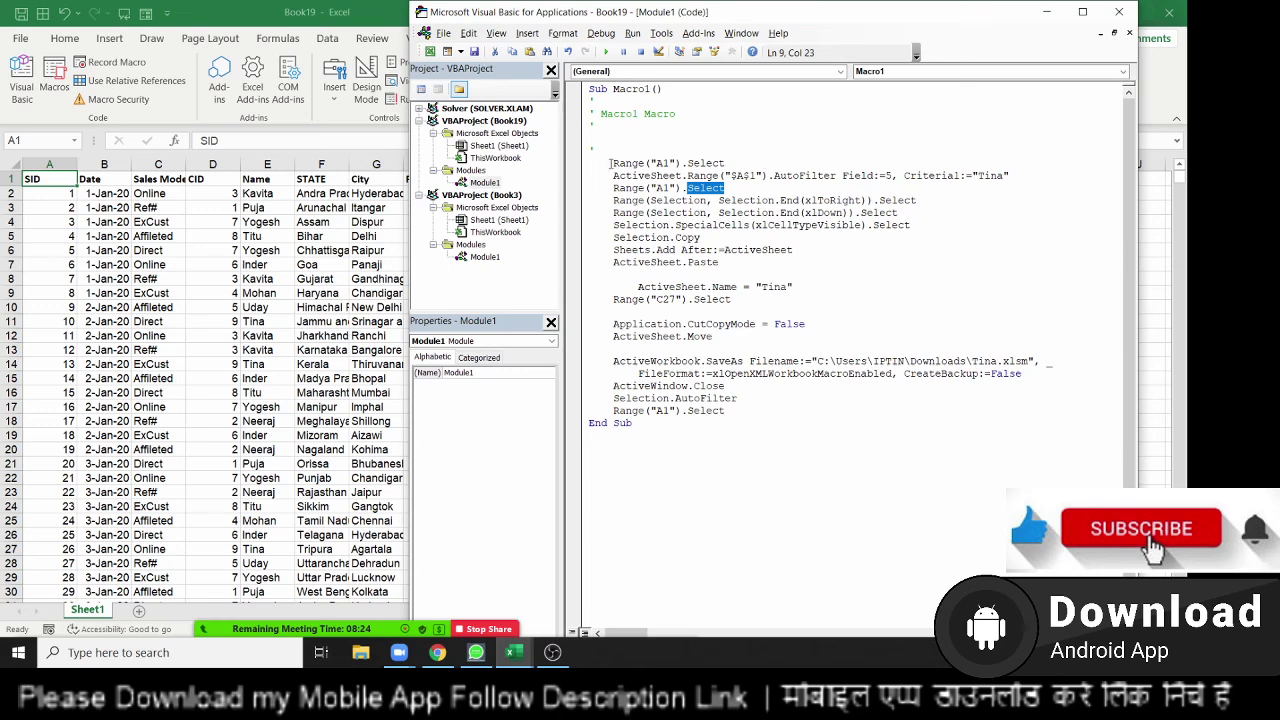
click(613, 163)
key(Return)
key(Up)
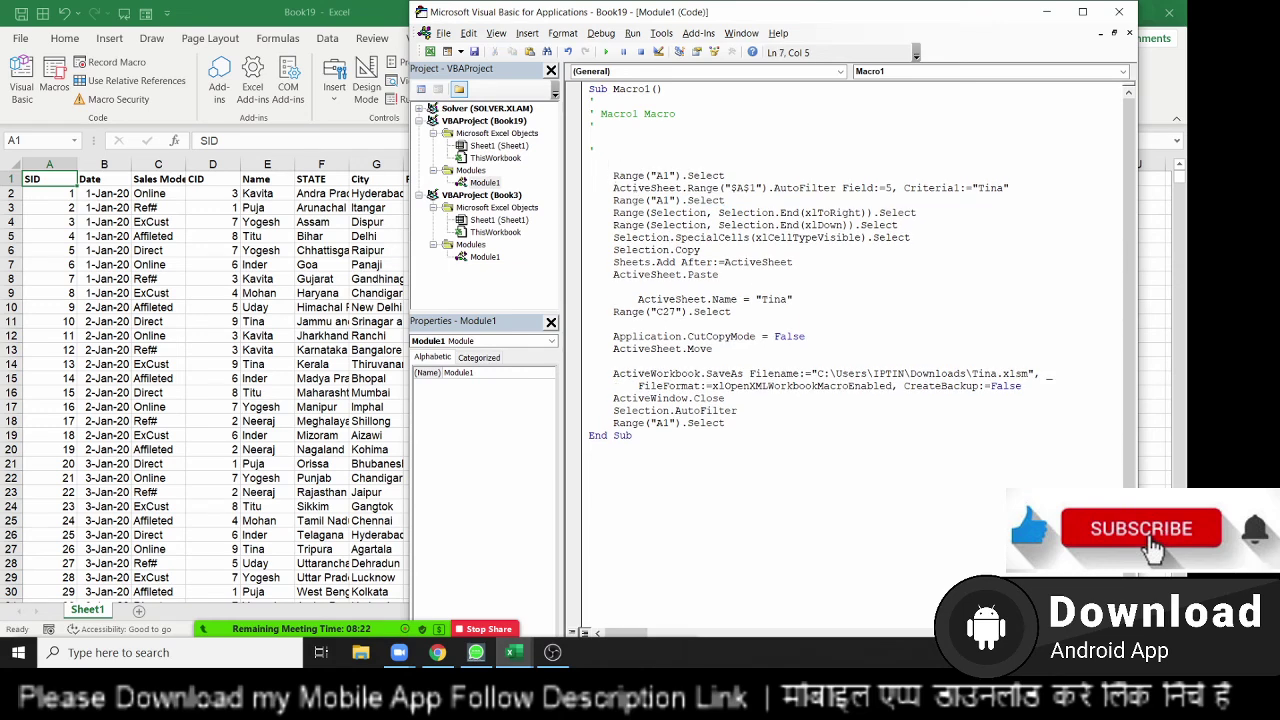
text(=)
text(inputbo)
text(x(")
text(Enter N)
text(ame)
text("))
Replace "Tina" with n in the filter criterion and the sheet-name line.
click(1025, 290)
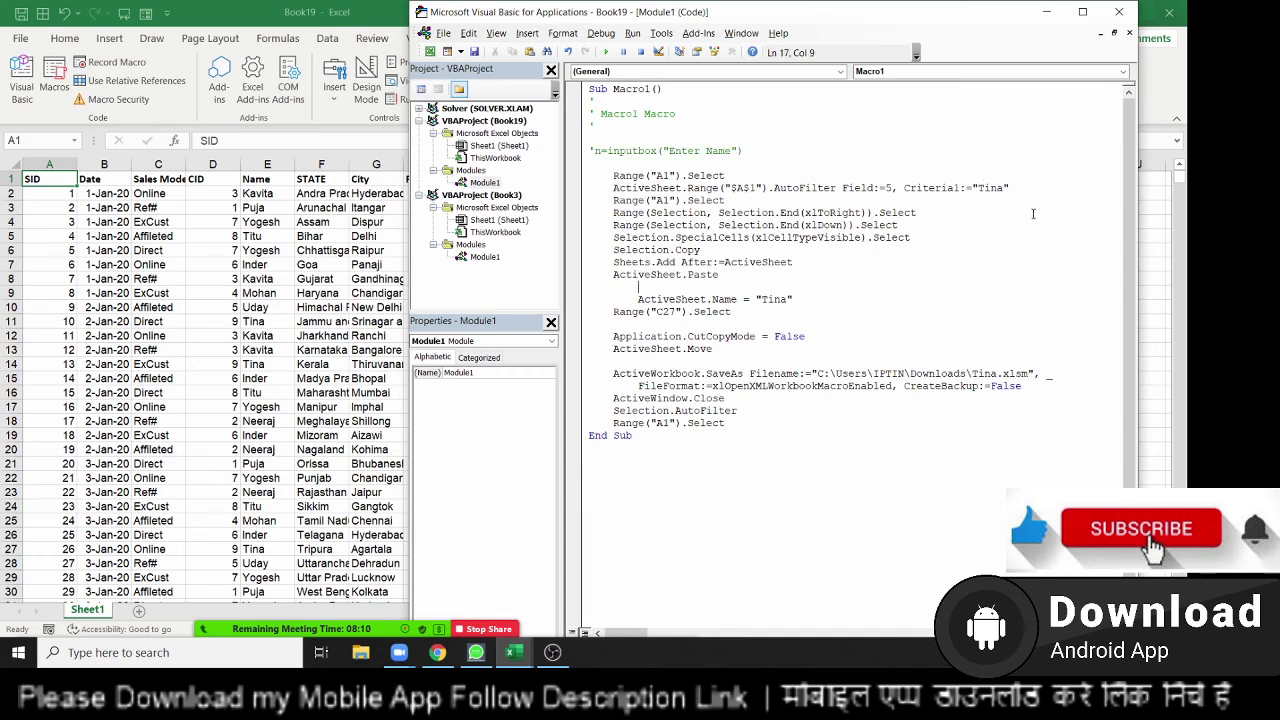
drag(973, 187, 1014, 189)
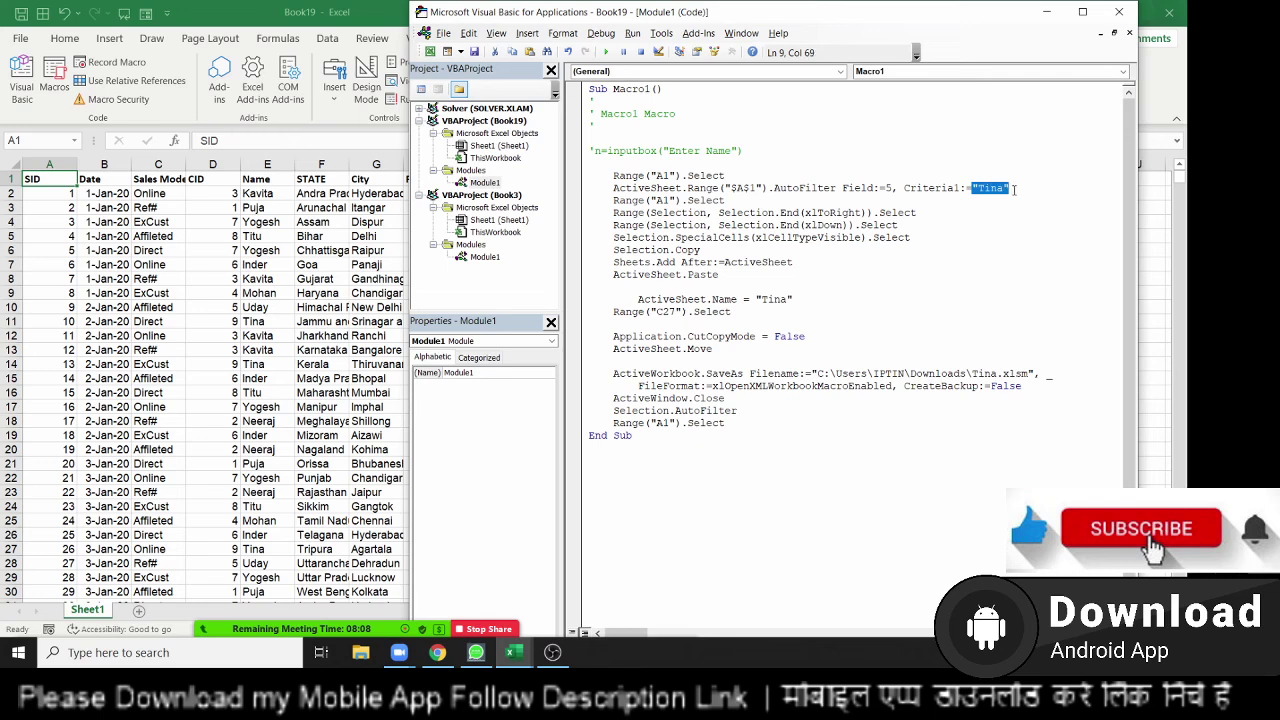
text(n)
click(977, 265)
drag(756, 298, 806, 299)
text(n)
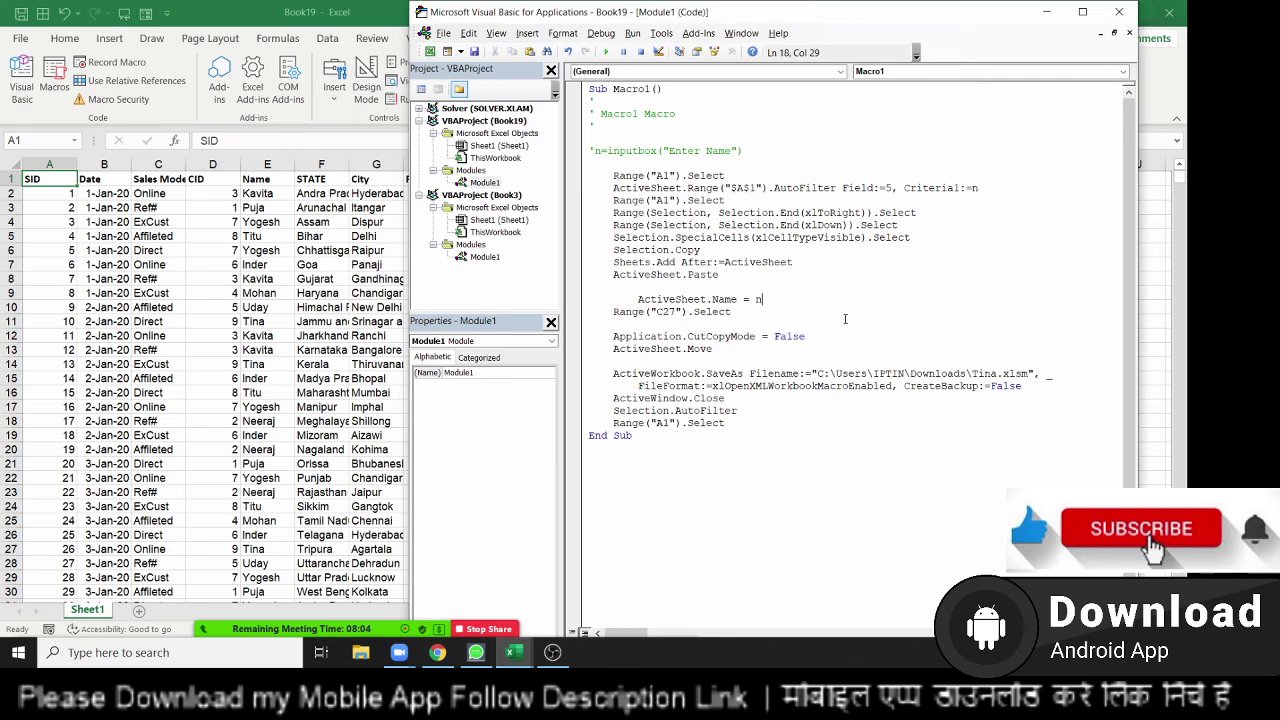
click(905, 437)
Build the SaveAs file path from n using " & n & ", then run Macro1.
click(992, 386)
double_click(984, 374)
text(n)
click(981, 455)
click(972, 374)
text(" )
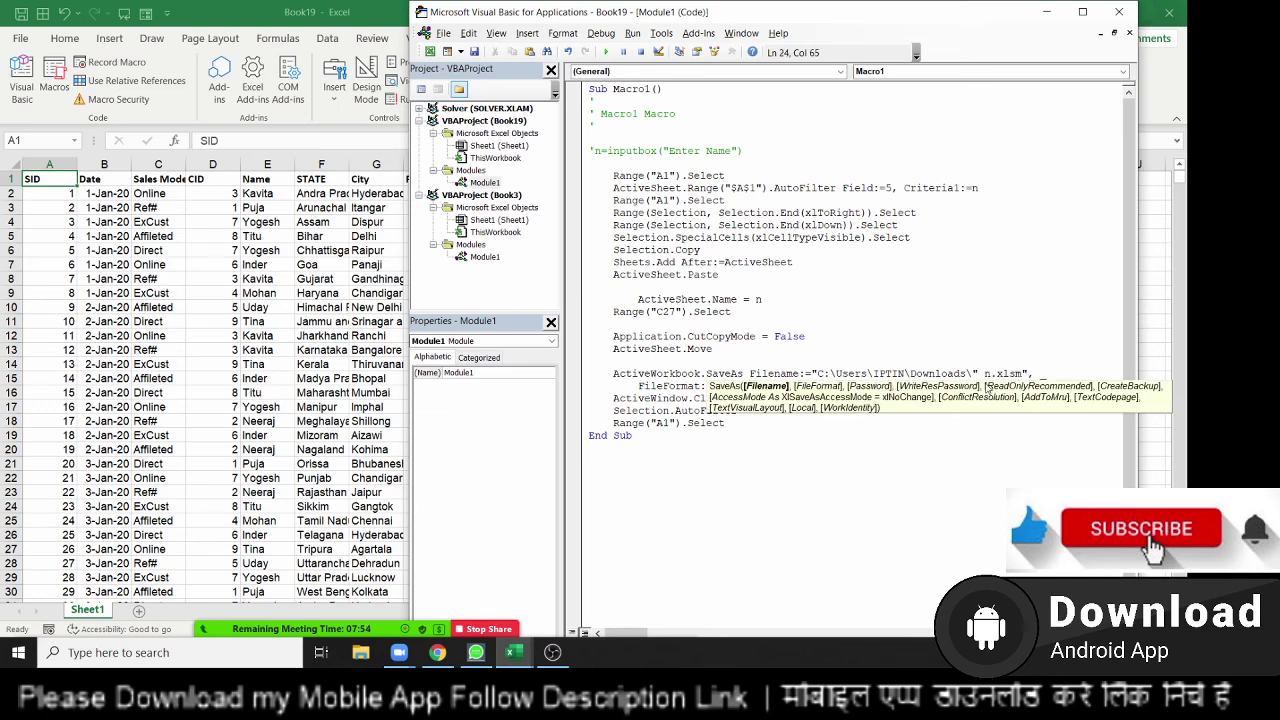
text(& n)
text( & )
text(")
click(1067, 330)
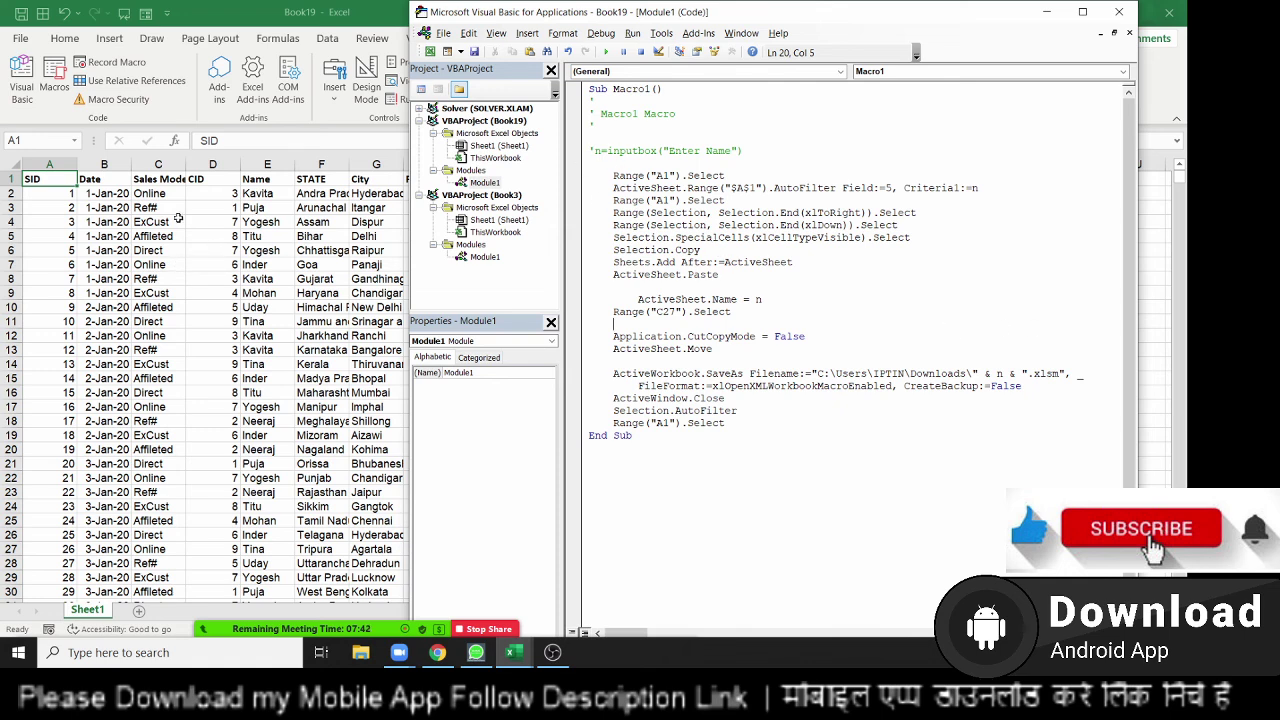
click(607, 52)
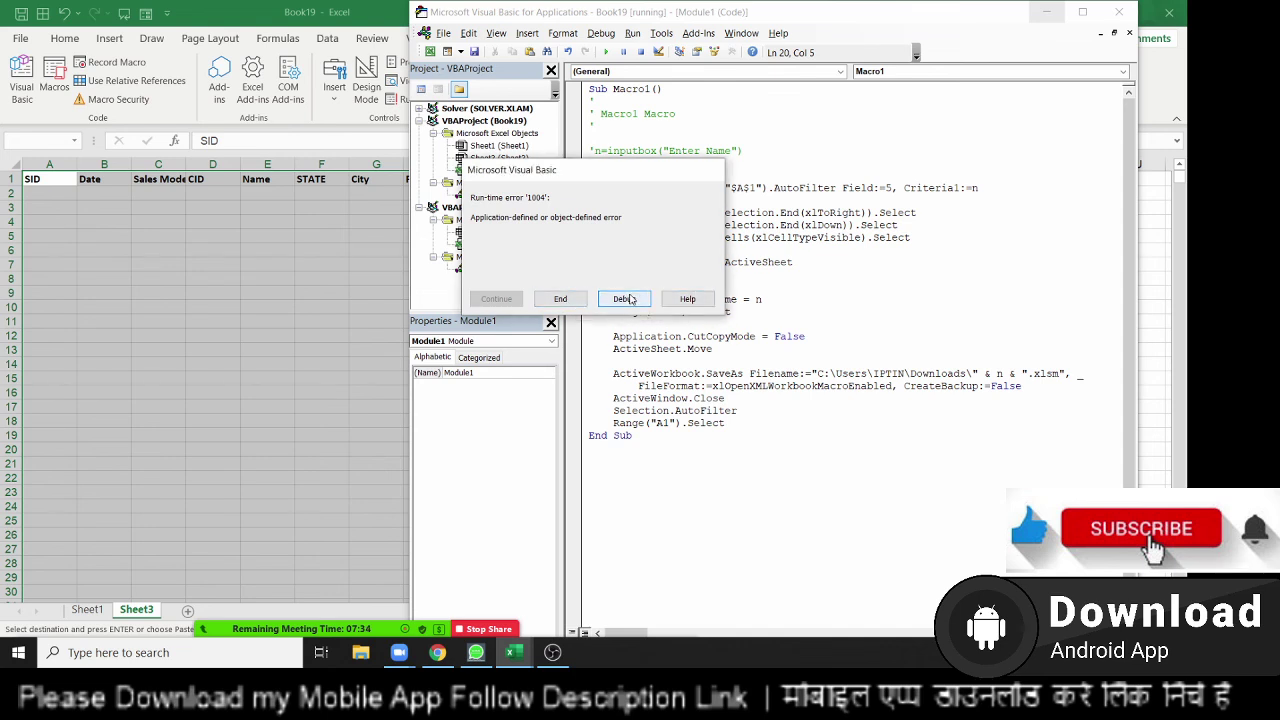
End the run-time error, delete the empty Sheet3, return to the data top, and reopen Macro1's code.
click(572, 301)
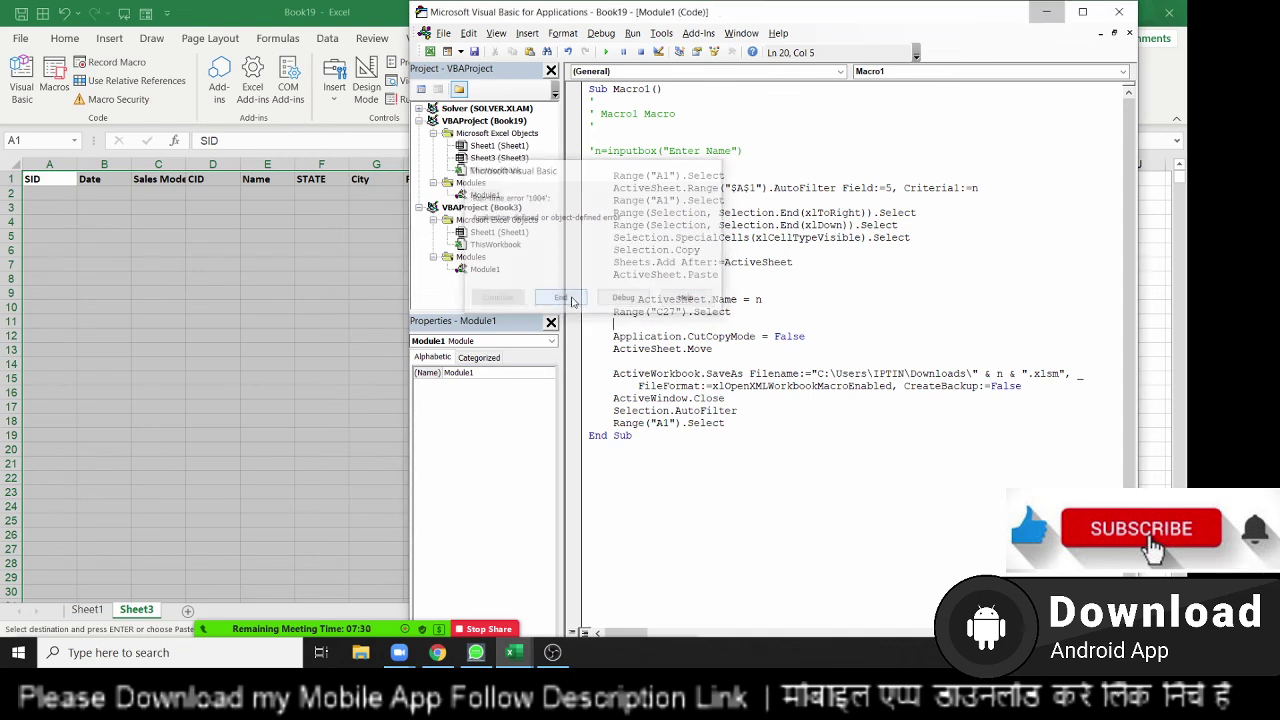
click(1049, 13)
right_click(138, 612)
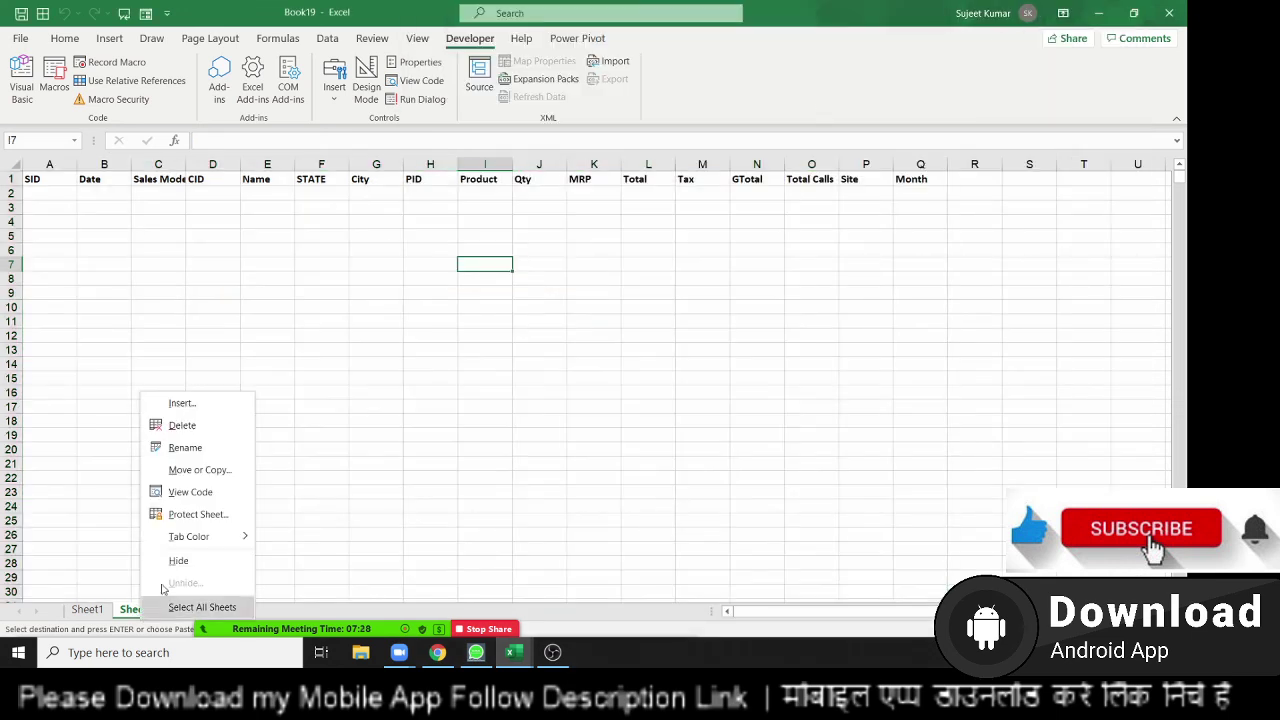
click(182, 425)
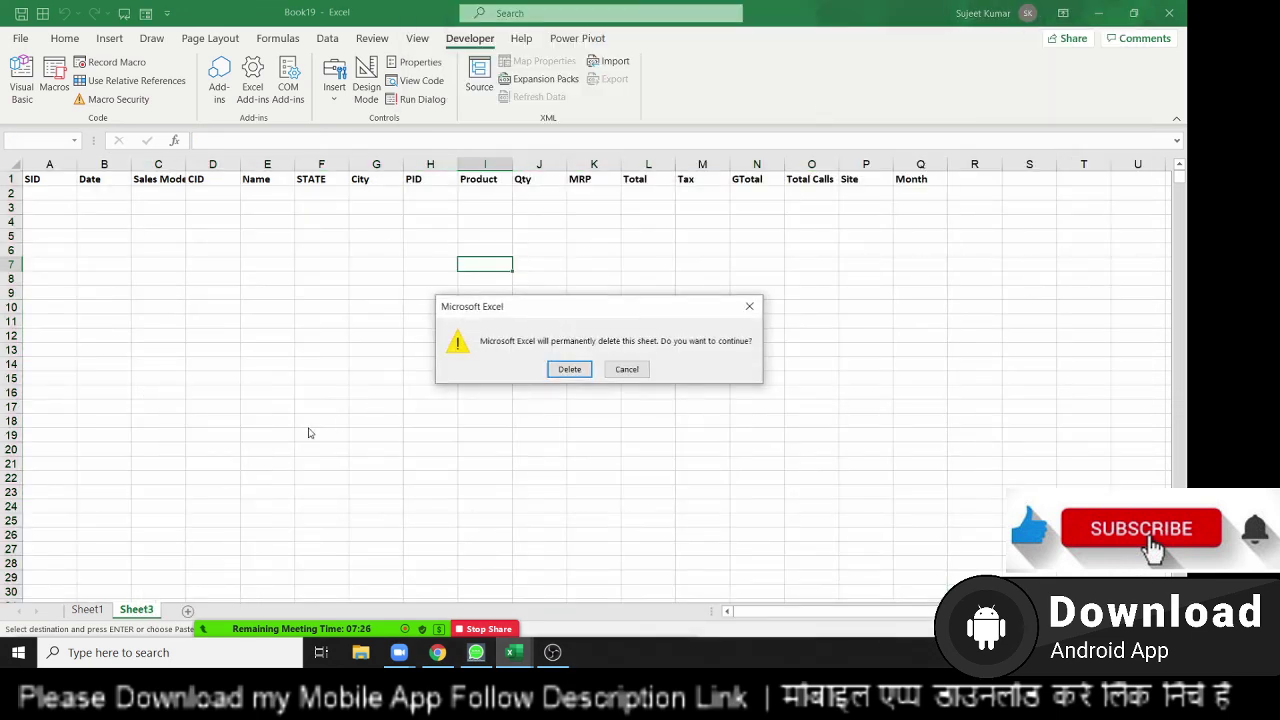
click(579, 370)
click(199, 261)
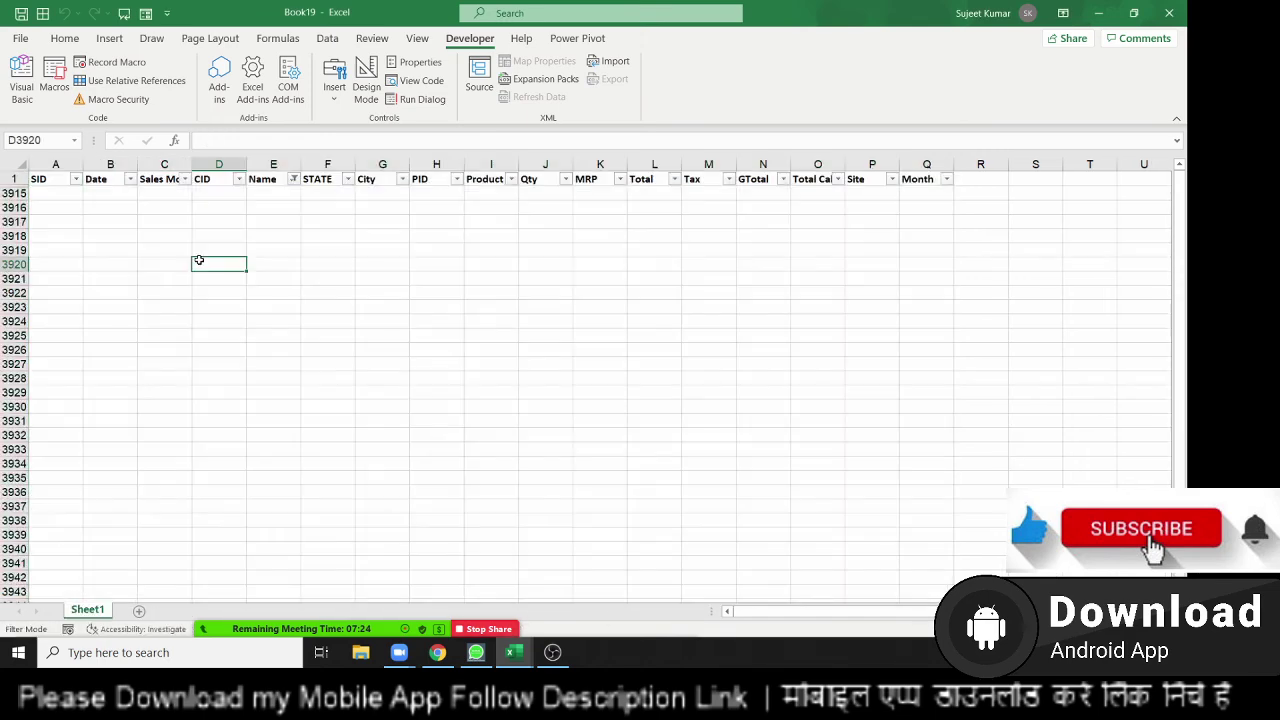
key(ctrl+Up)
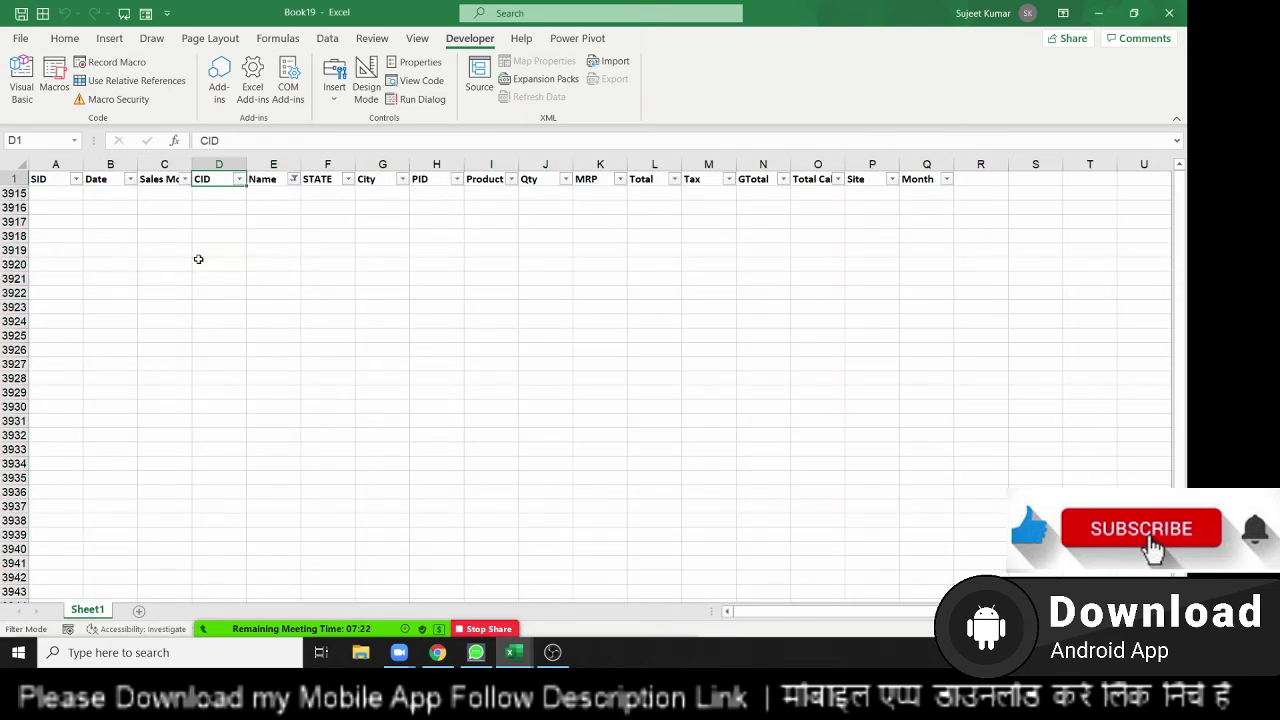
key(alt+F11)
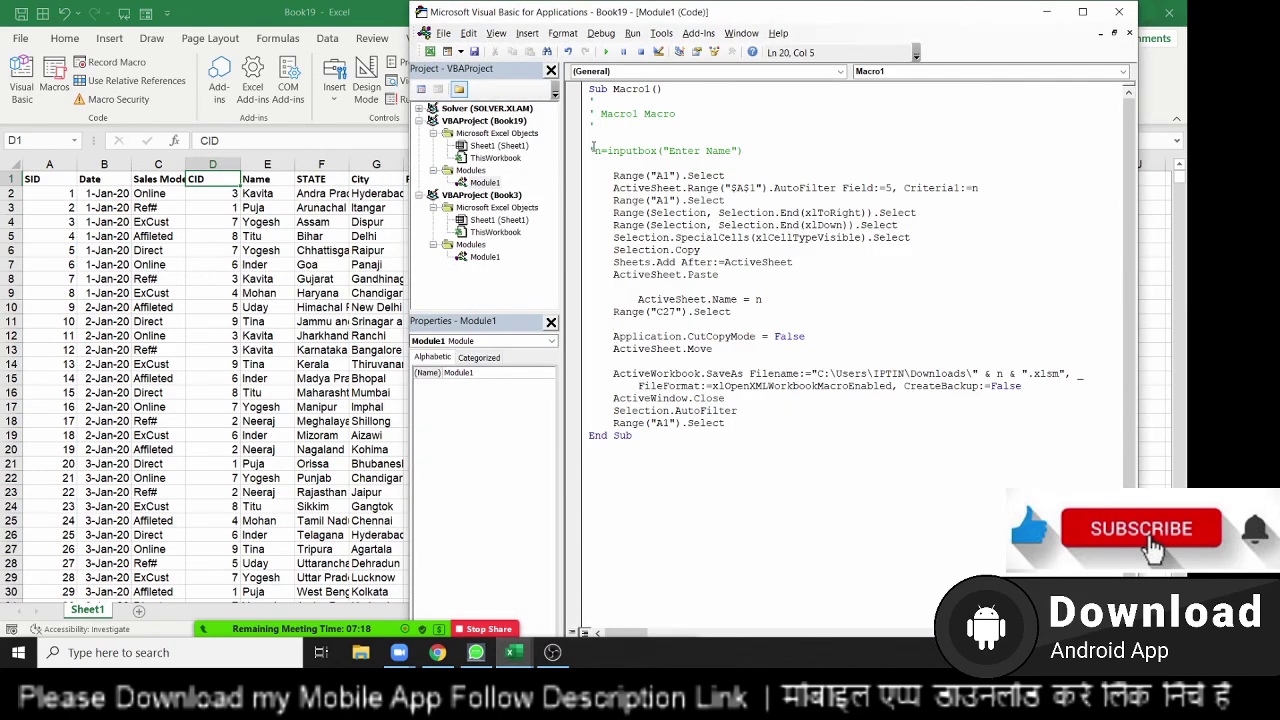
Remove the apostrophe so the n = InputBox line is active.
click(593, 151)
key(BackSpace)
click(625, 176)
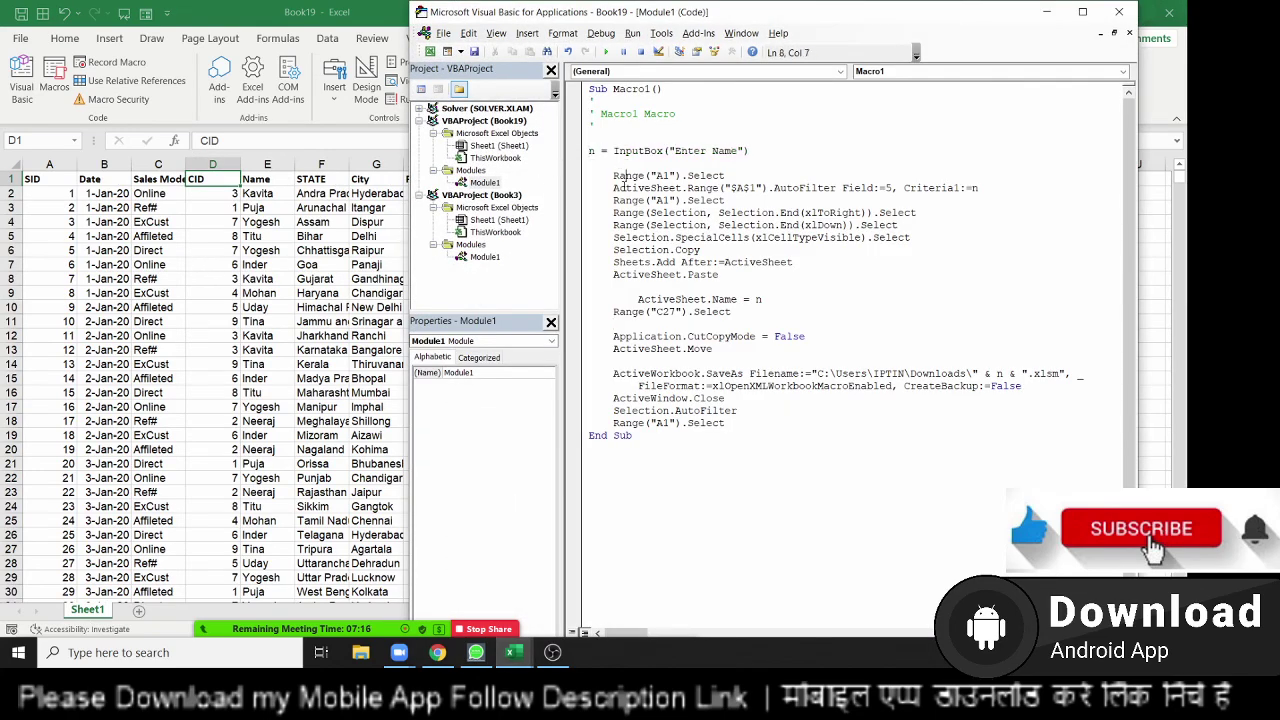
Run Macro1 from the Macros list, entering Puja at the name prompt.
click(245, 237)
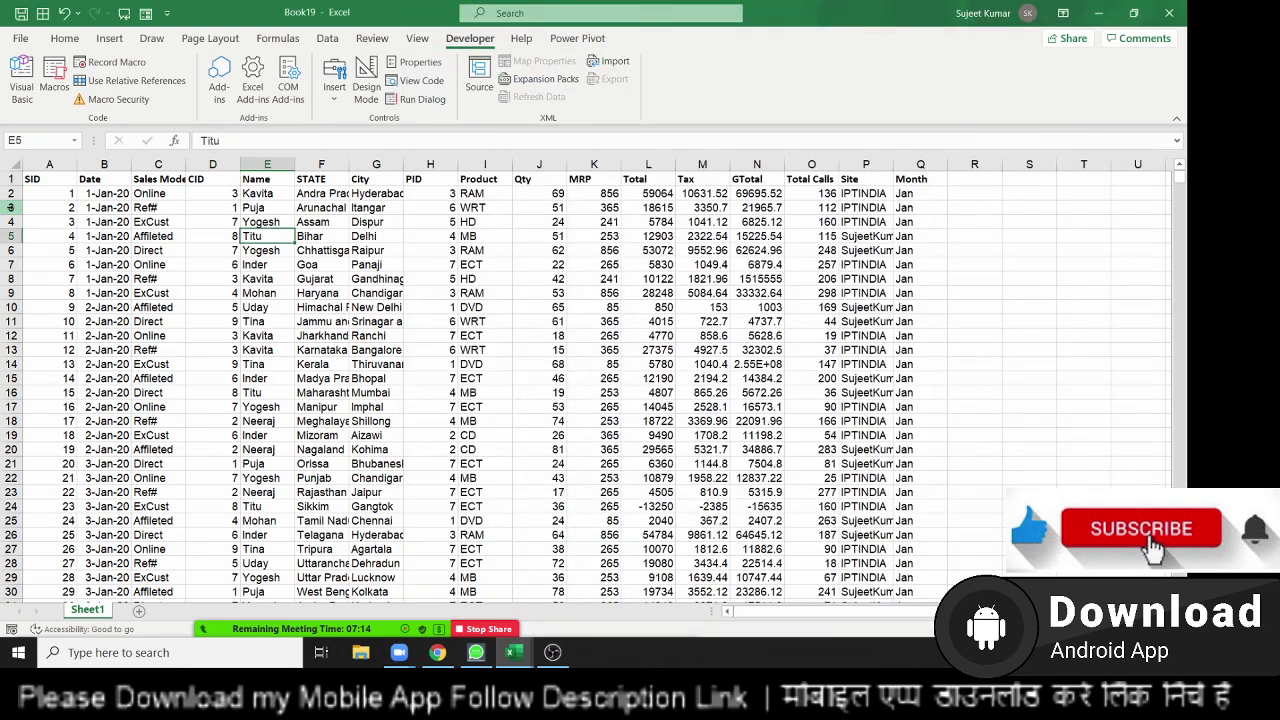
click(81, 206)
click(54, 75)
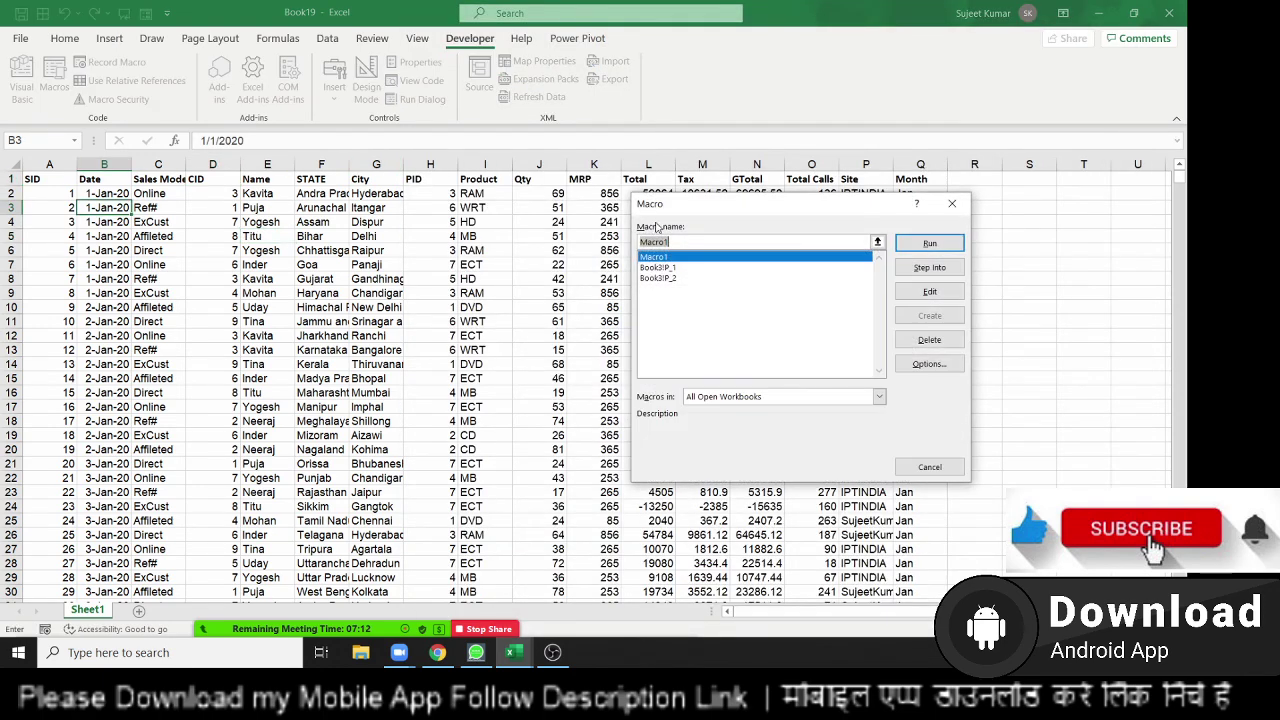
click(924, 244)
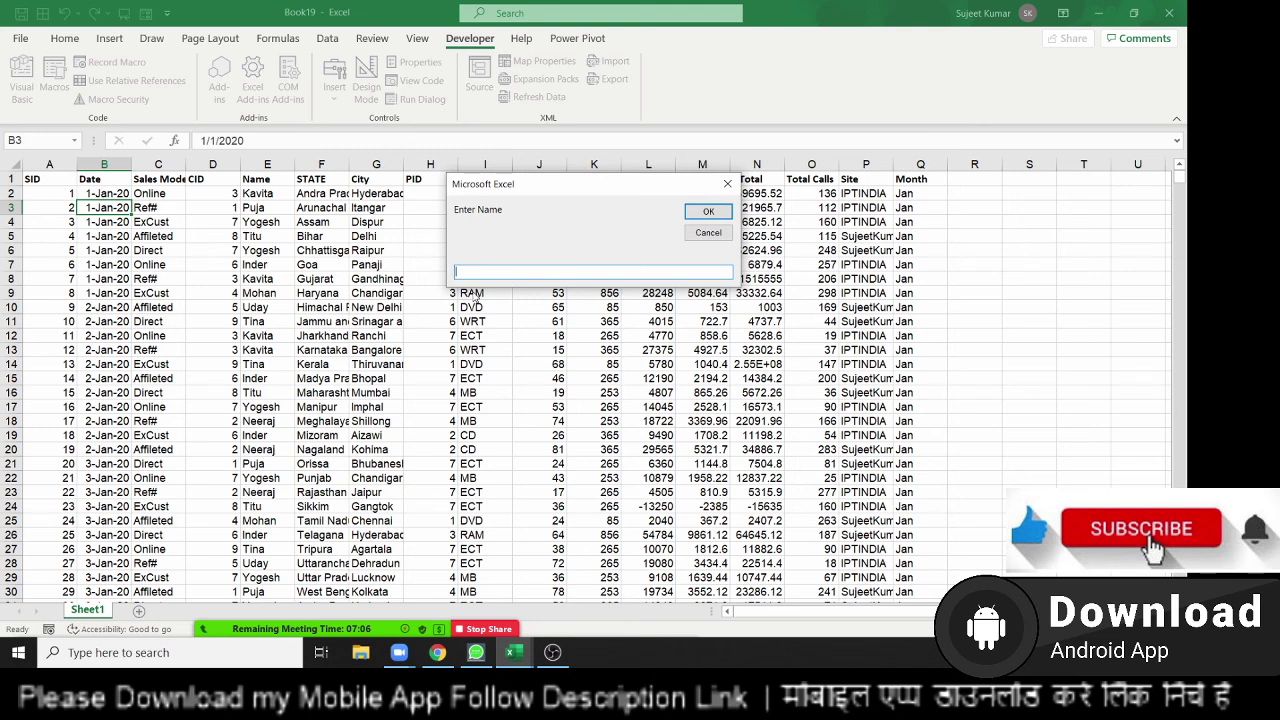
text(Puja)
click(700, 212)
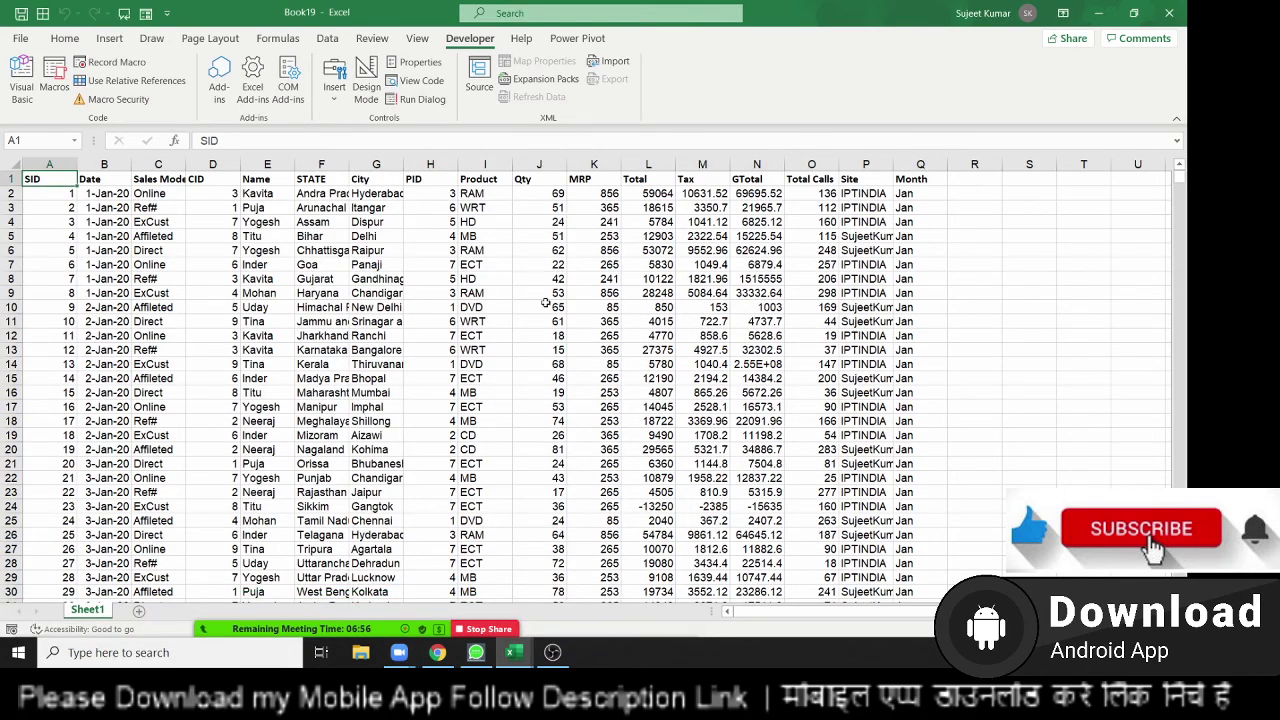
click(1096, 13)
mouse_move(366, 652)
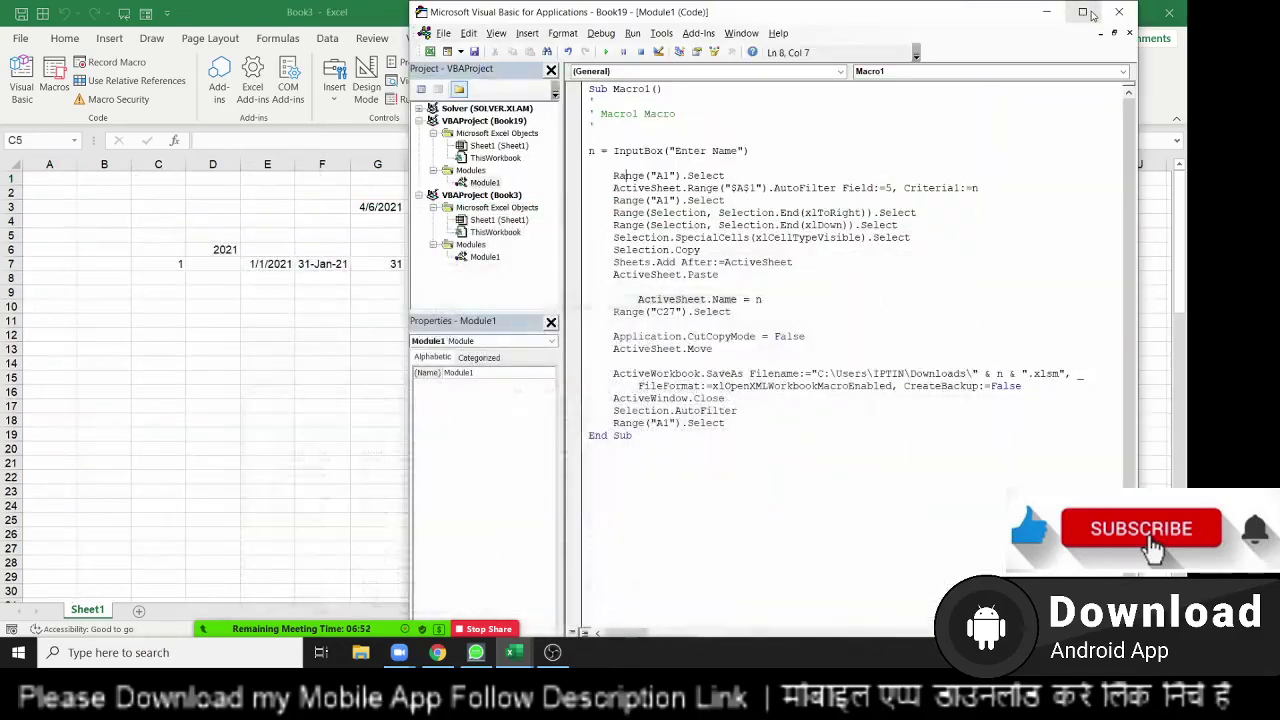
click(361, 652)
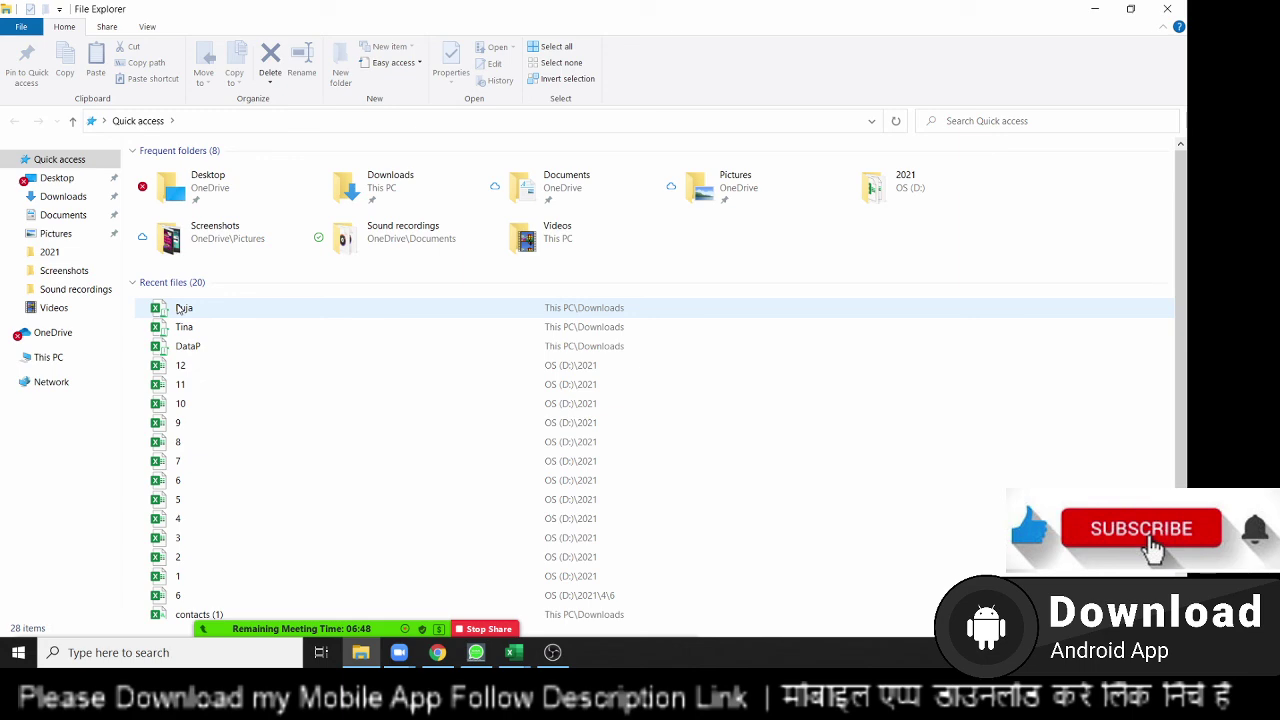
click(1094, 9)
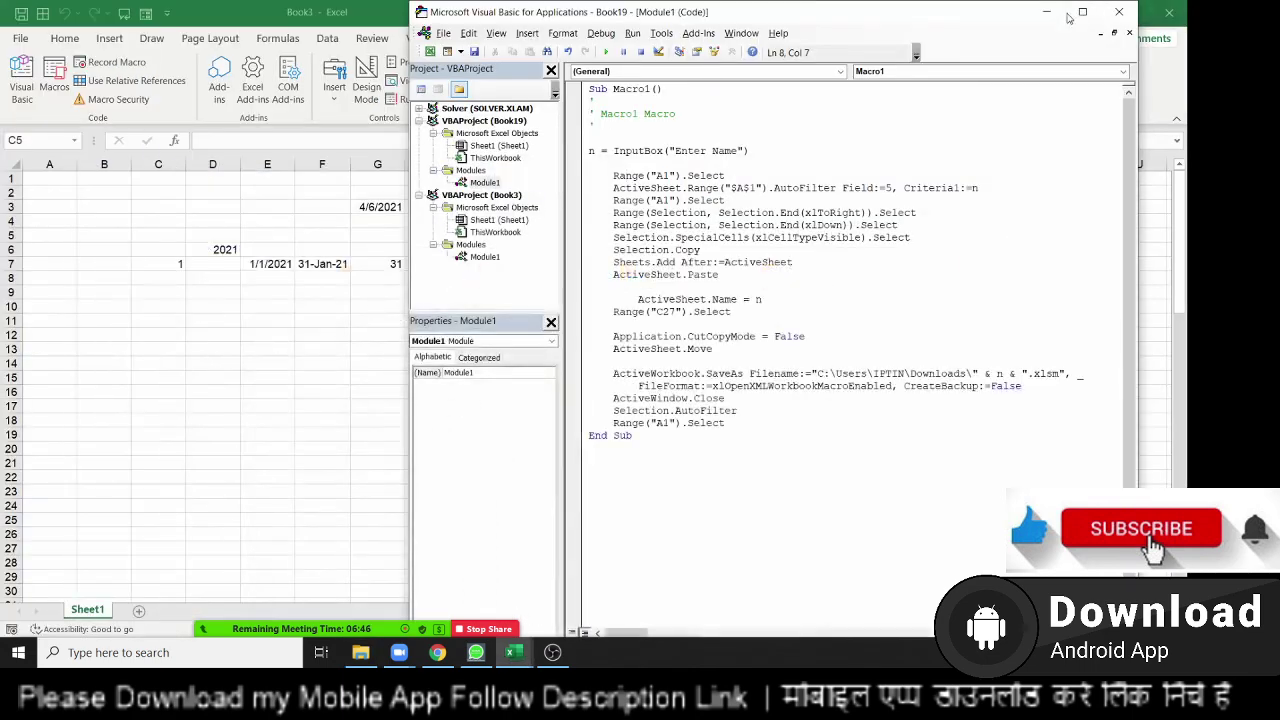
drag(715, 470, 597, 101)
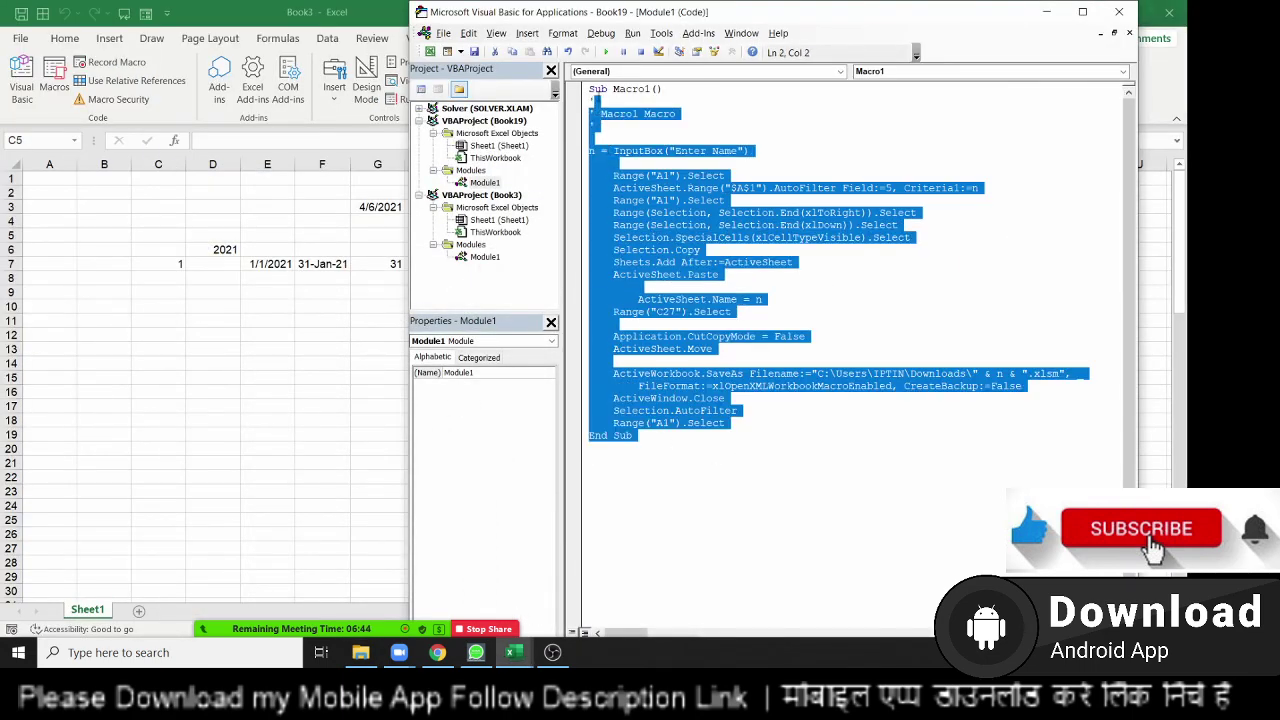
click(767, 467)
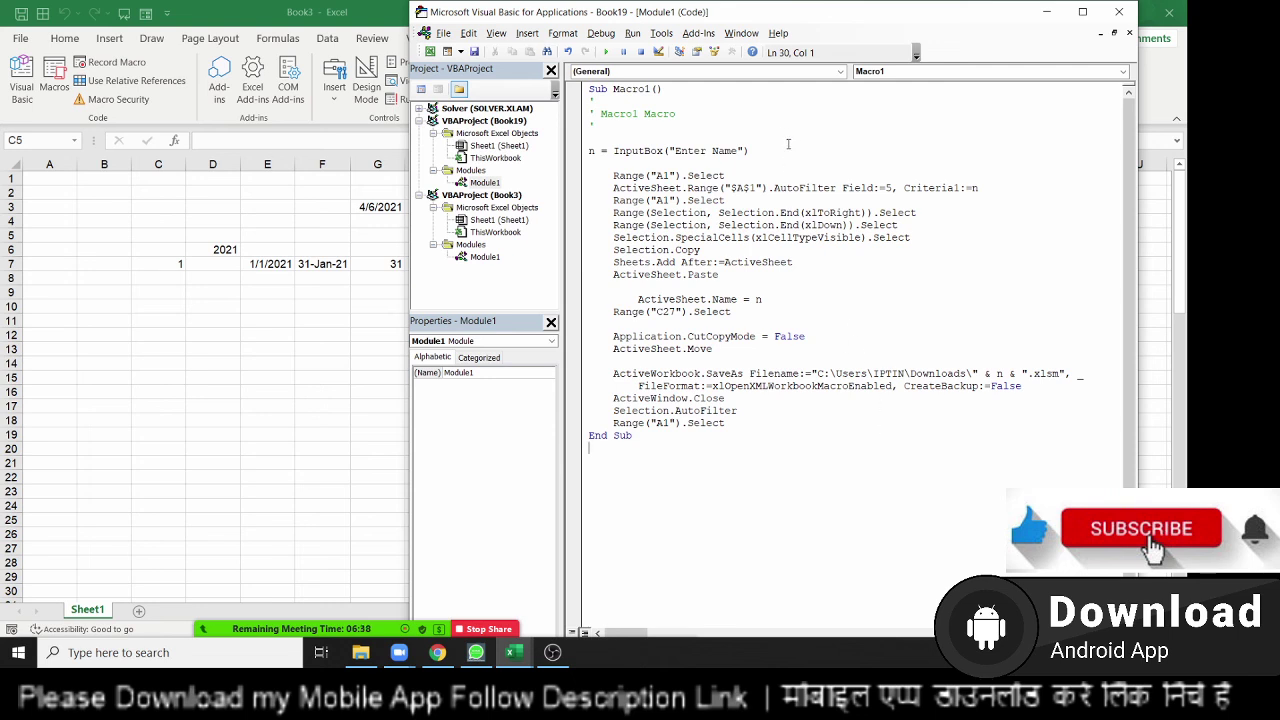
drag(749, 151, 586, 151)
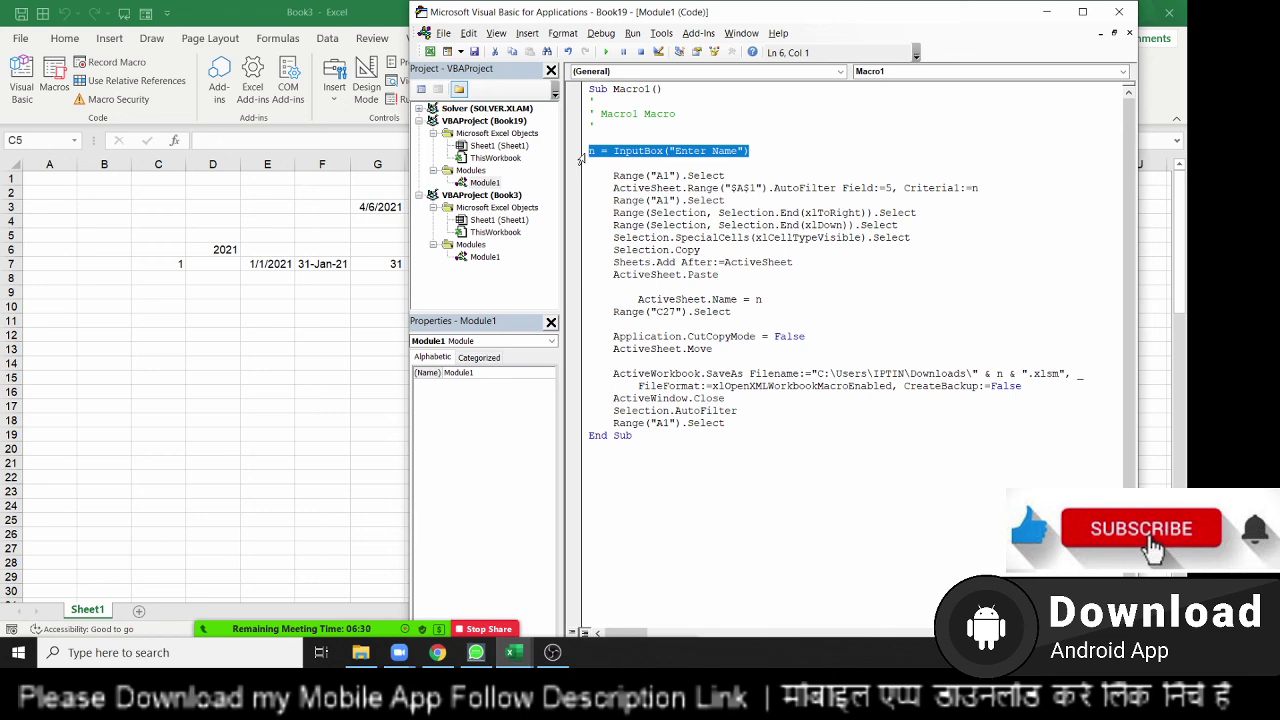
click(581, 160)
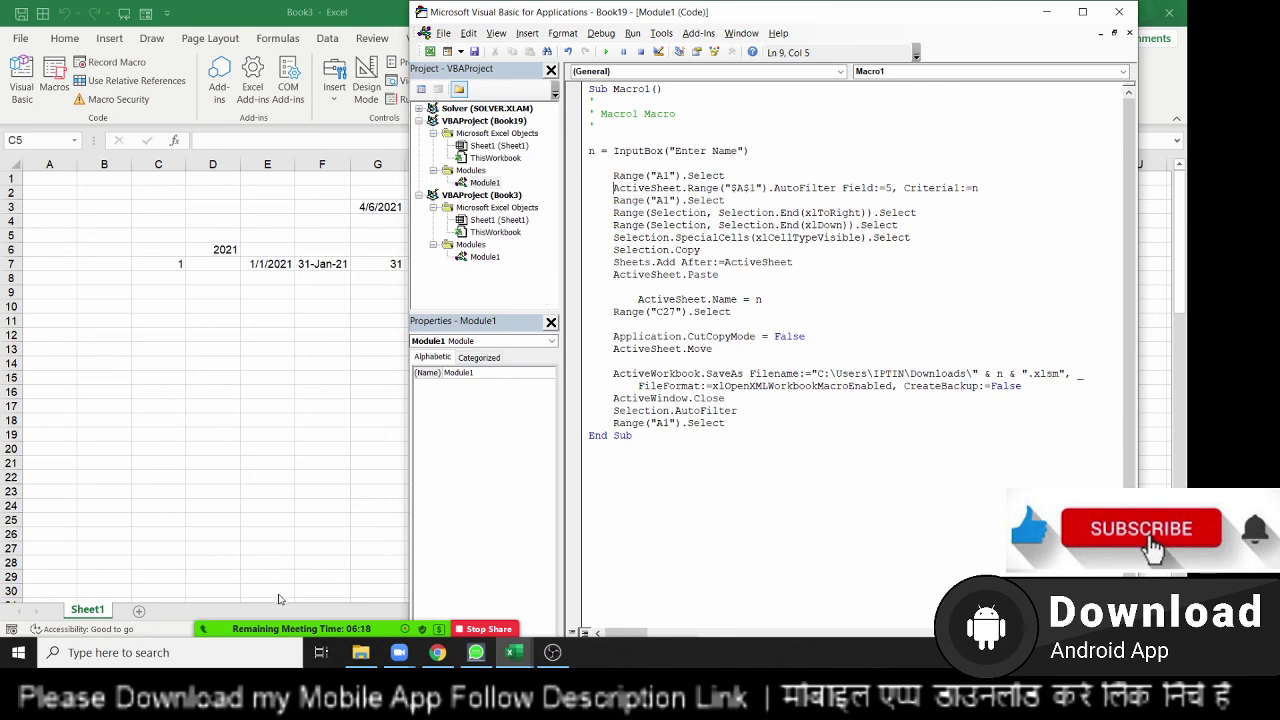
Check Zoom's participant list, then minimize the VBA editor and show the desktop.
mouse_move(300, 628)
drag(209, 588, 209, 50)
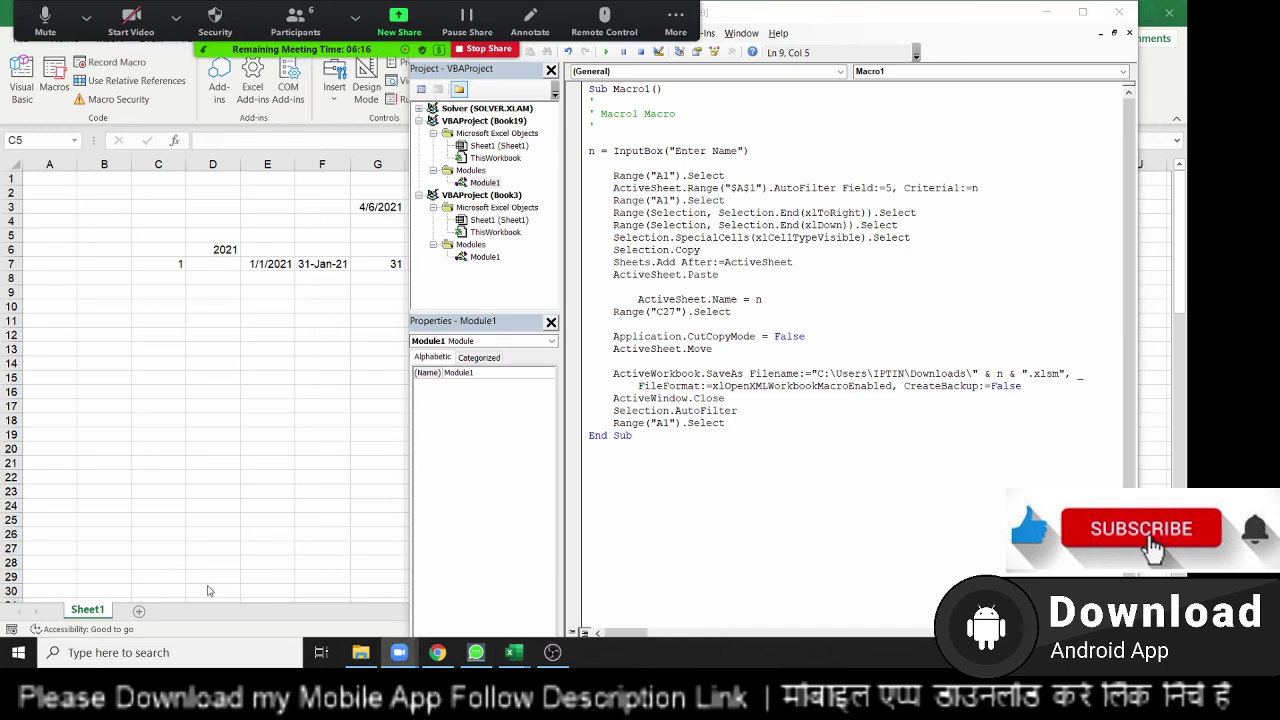
click(283, 36)
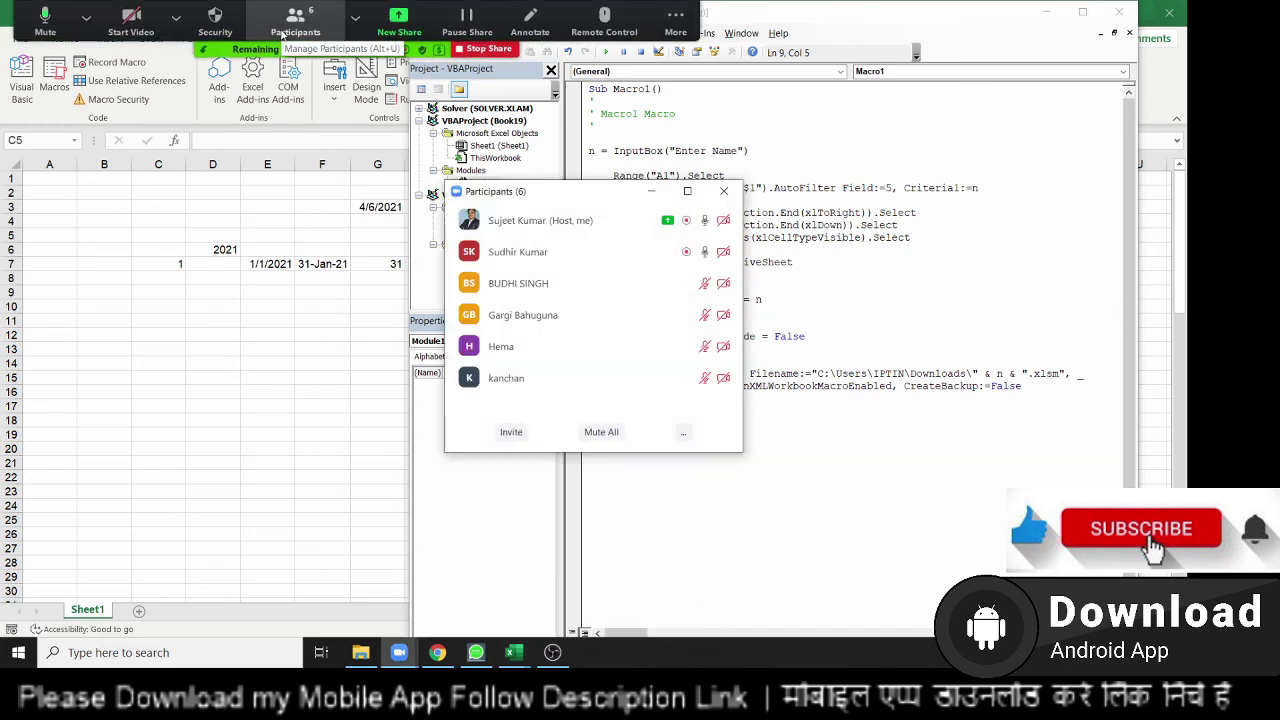
click(724, 190)
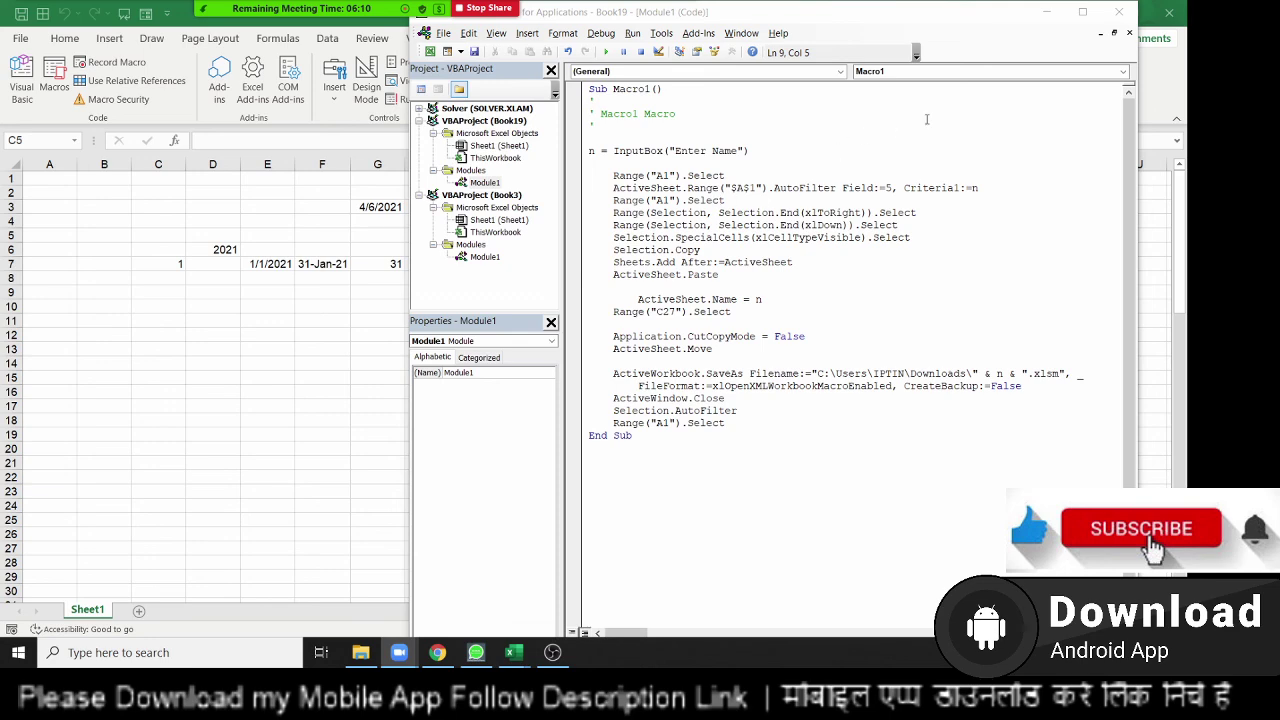
click(1046, 12)
mouse_move(307, 5)
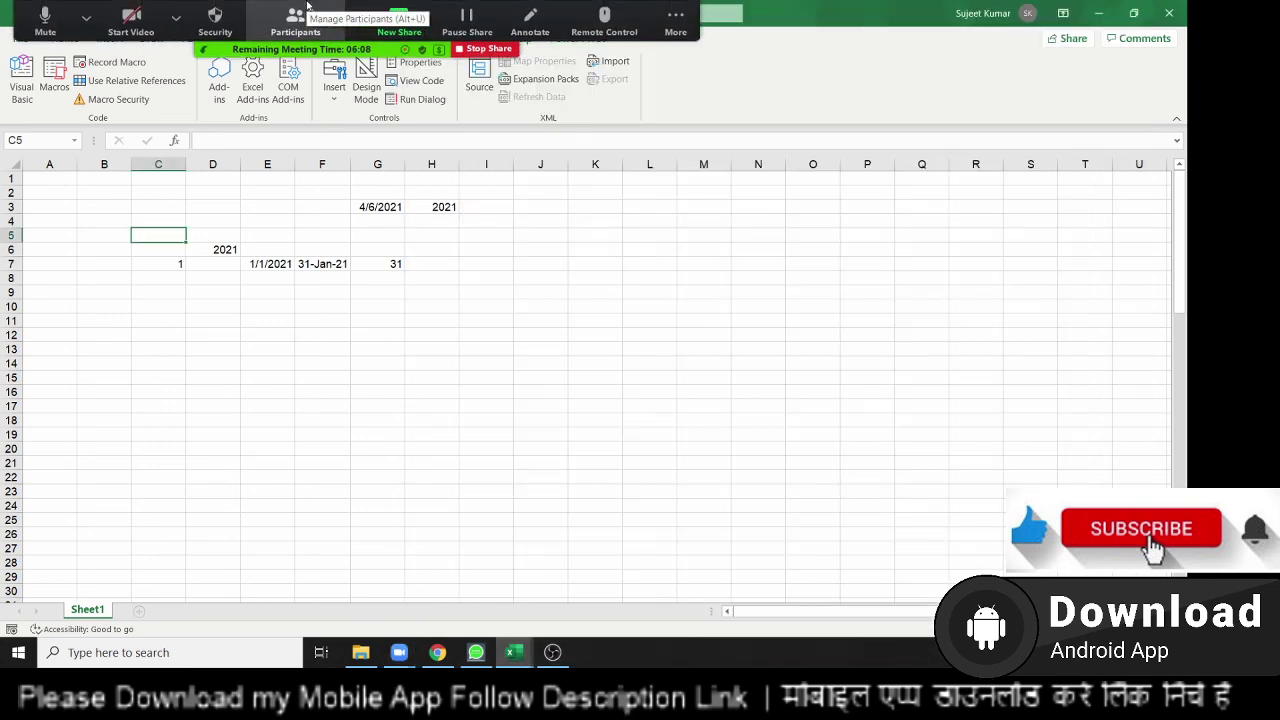
key(super+d)
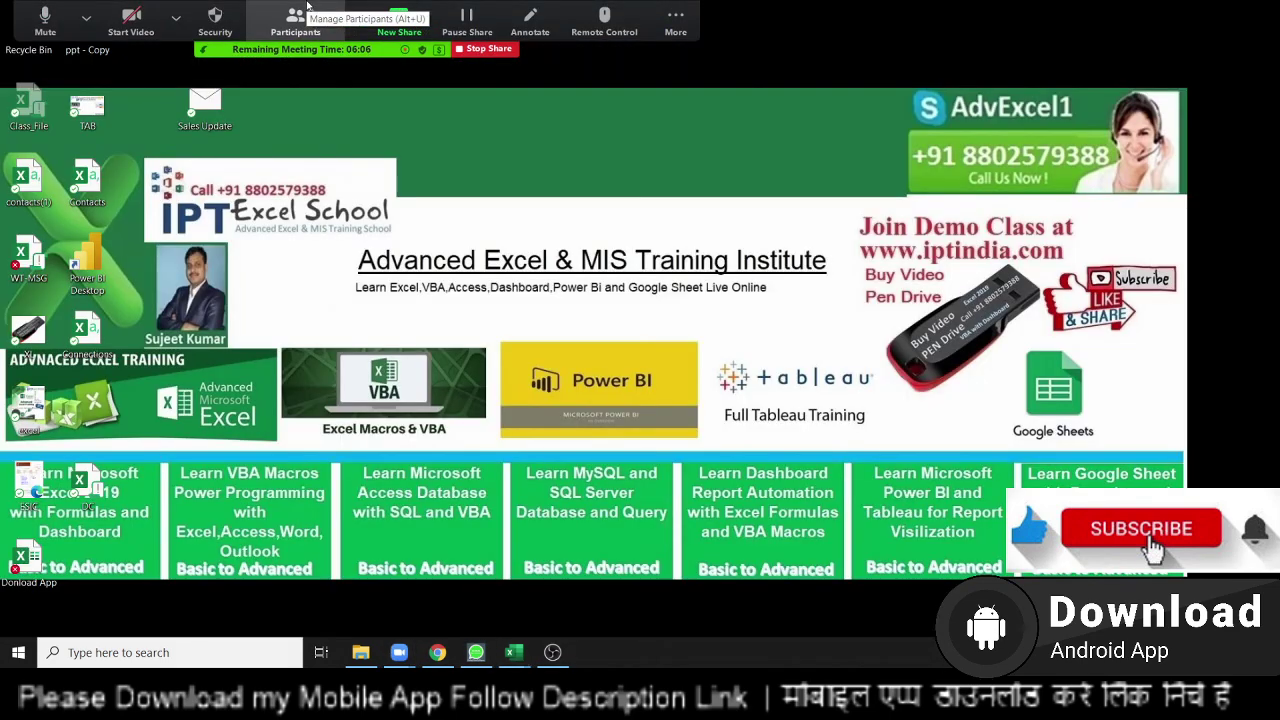